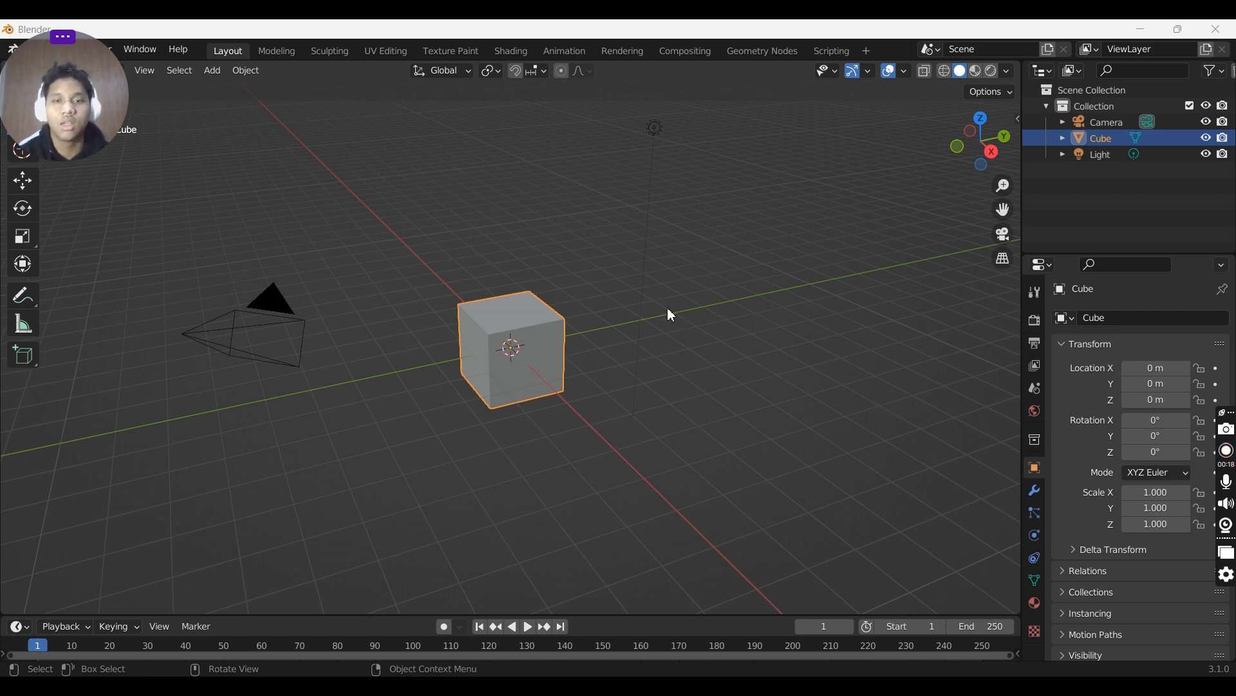
# - Select all default objects in the scene and delete them
pyautogui.moveTo(589, 303); pyautogui.dragTo(658, 312, button='middle')
pyautogui.scroll(-4, 654, 304)
pyautogui.moveTo(389, 233); pyautogui.dragTo(800, 537)
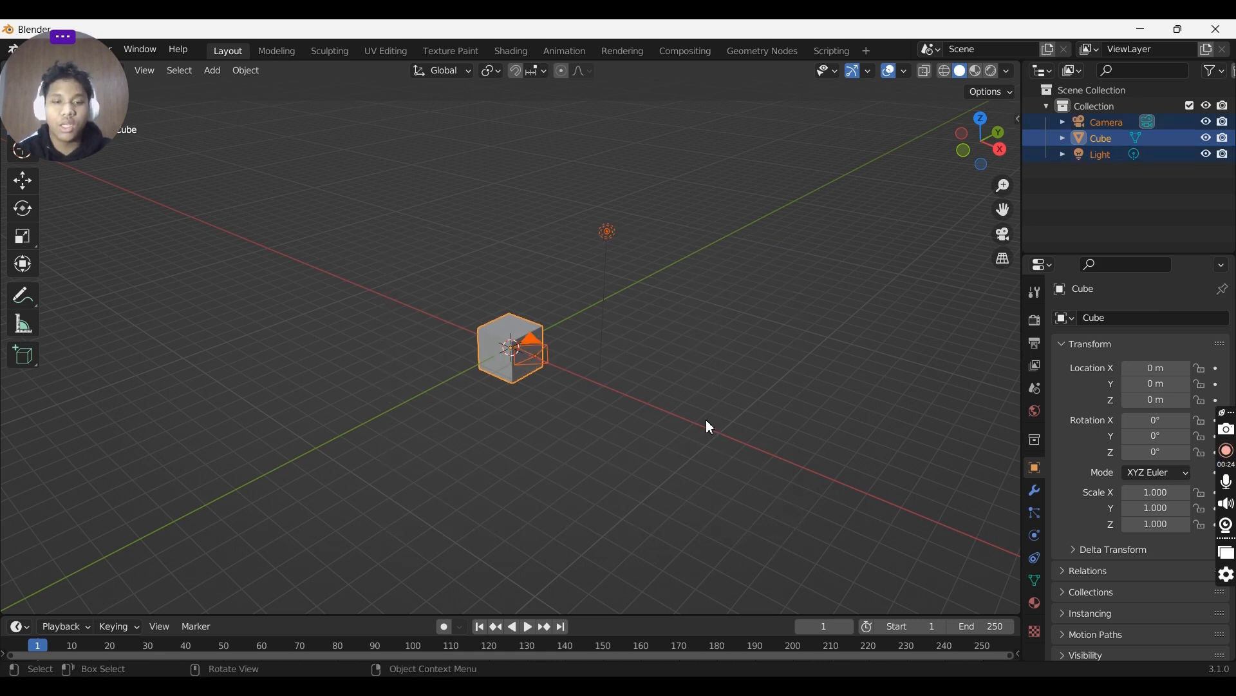
pyautogui.press('x')
pyautogui.click(688, 423)
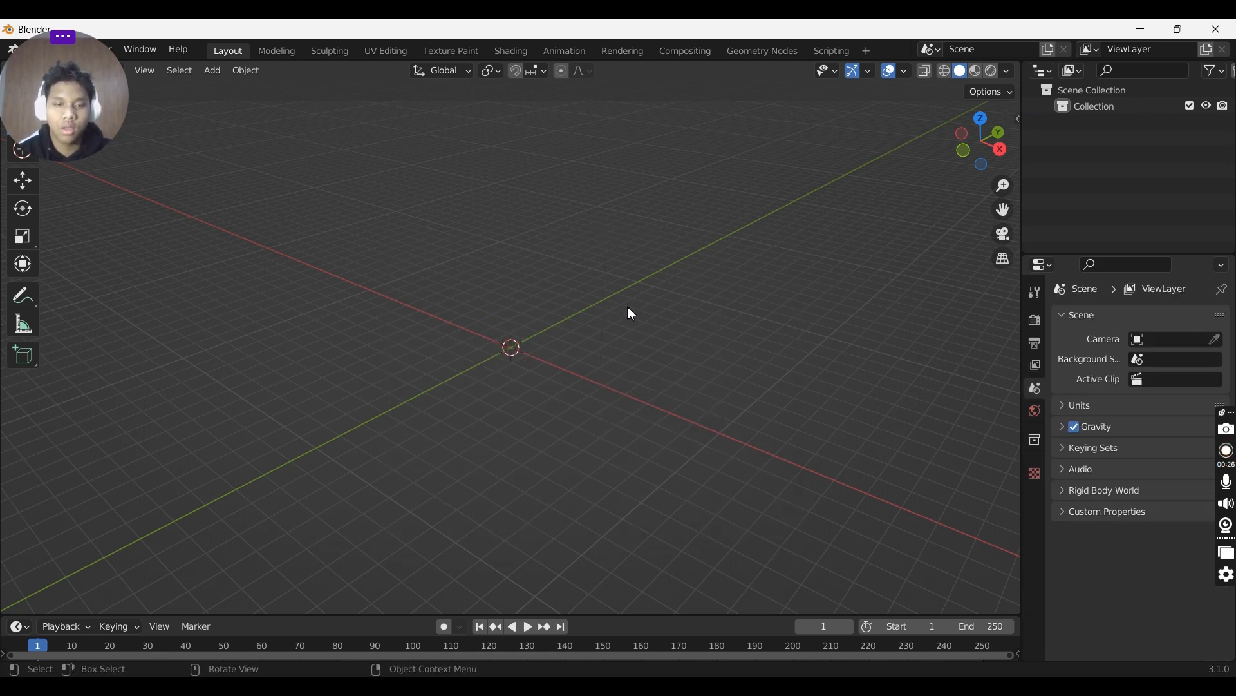
# - Add a new mesh cube at the scene origin
pyautogui.moveTo(632, 314); pyautogui.dragTo(671, 320, button='middle')
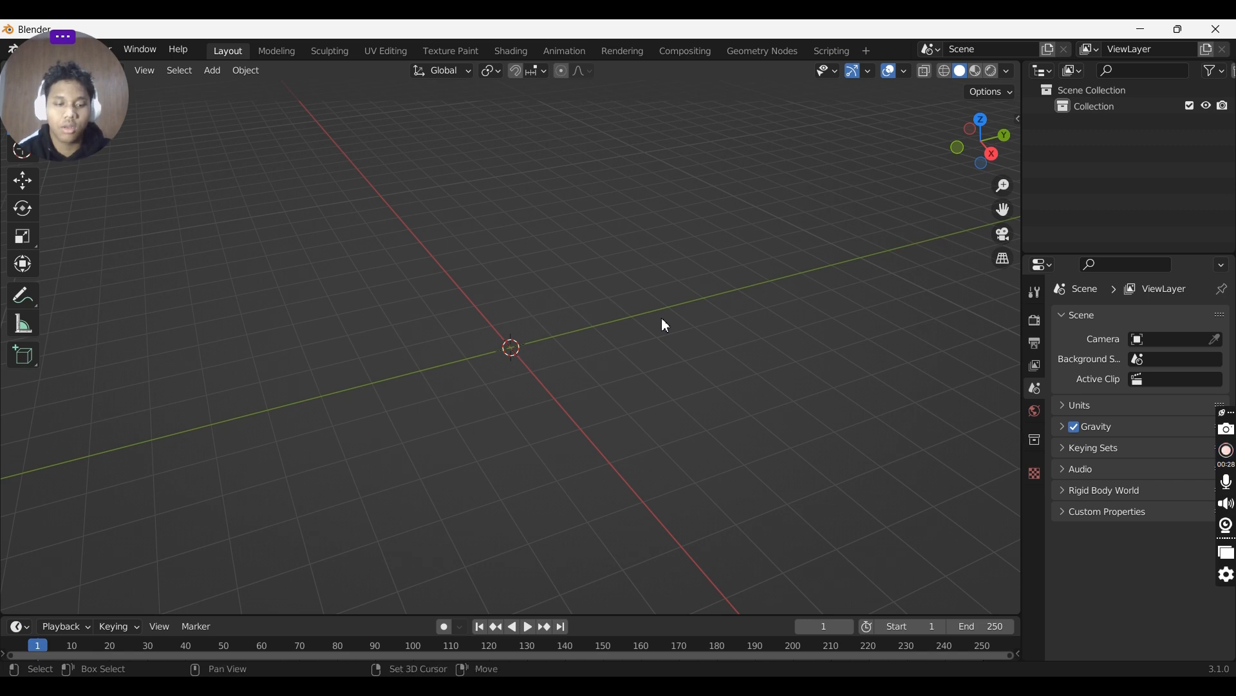
pyautogui.hotkey('shift', 'a')
pyautogui.moveTo(582, 334)
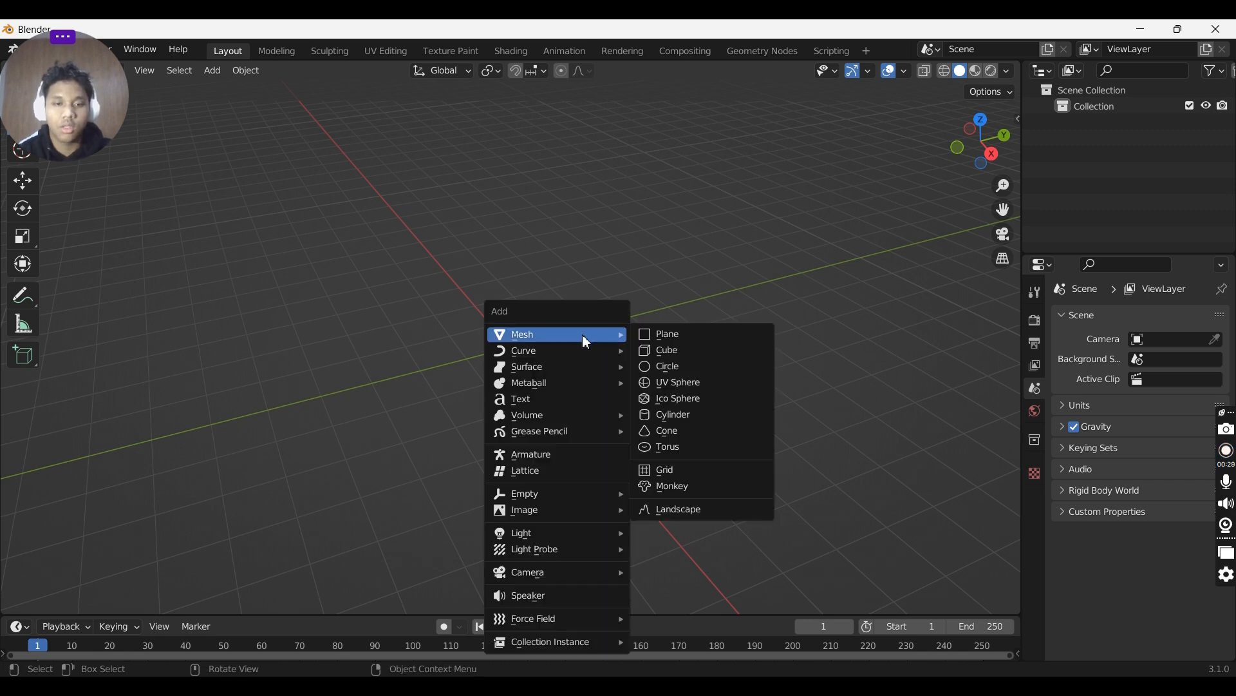
pyautogui.click(677, 355)
# - Scale the cube along Y to about 2.6 and along X to about 1.48
pyautogui.moveTo(647, 315); pyautogui.dragTo(724, 304, button='middle')
pyautogui.press('s')
pyautogui.press('y')
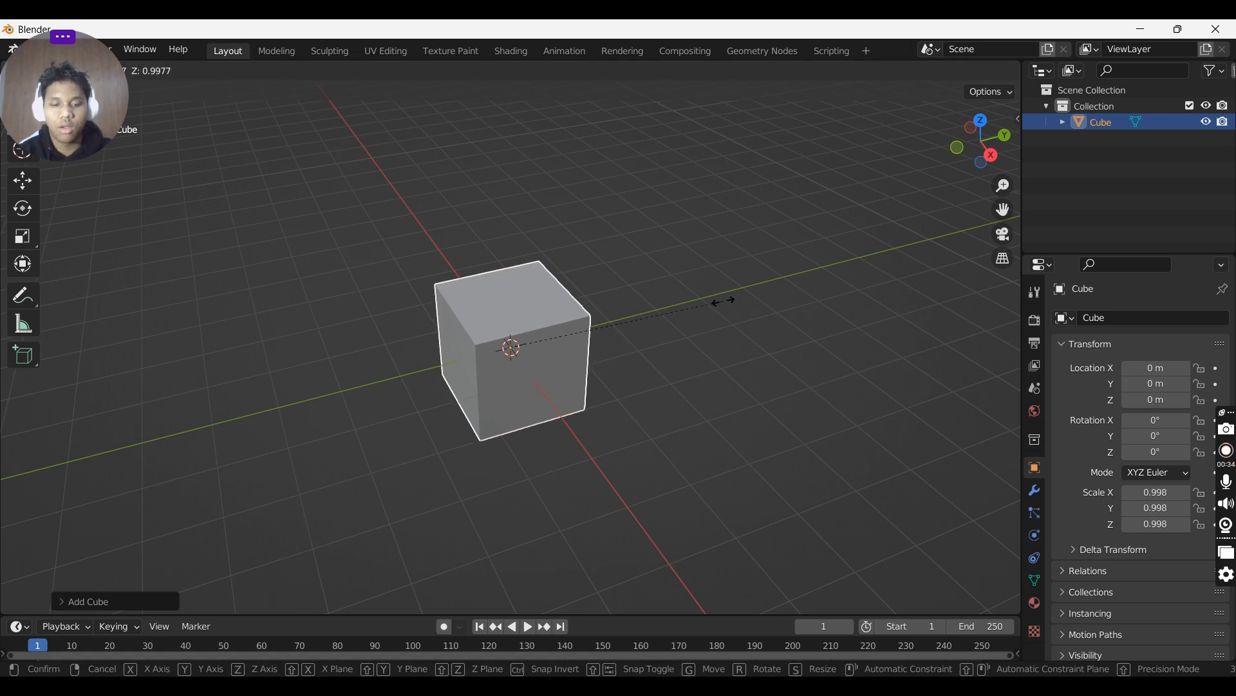
pyautogui.click(61, 297)
pyautogui.moveTo(462, 378); pyautogui.dragTo(566, 362, button='middle')
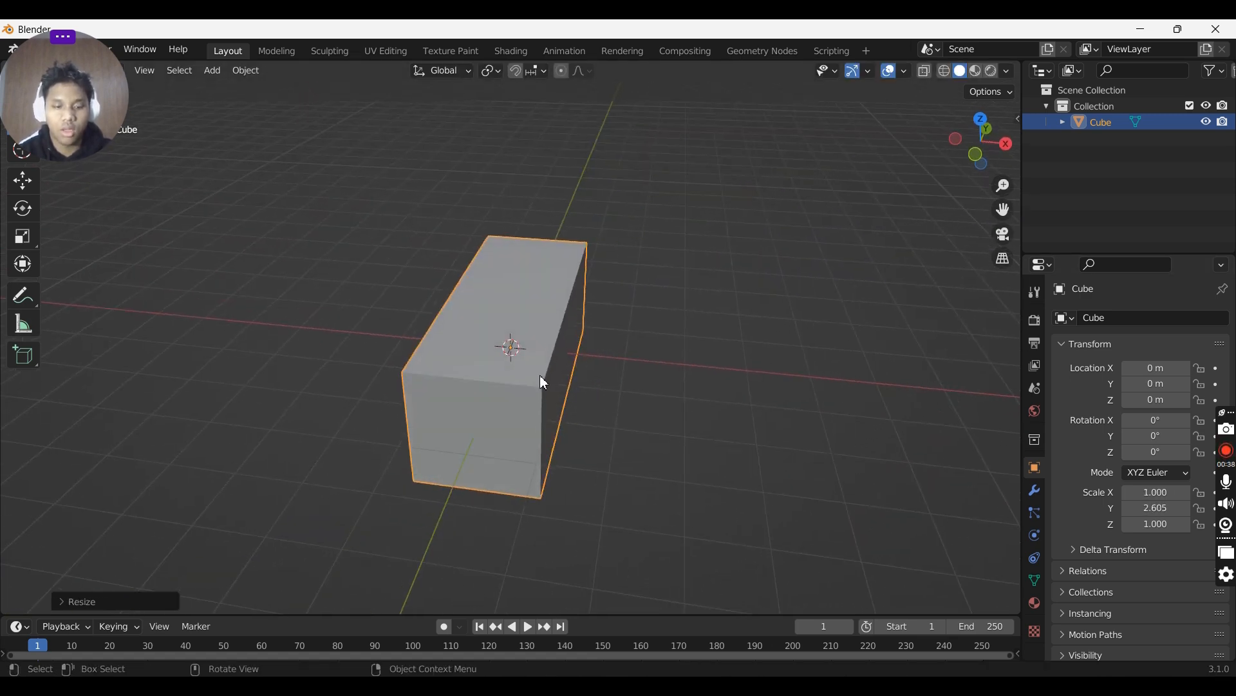
pyautogui.press('s')
pyautogui.press('x')
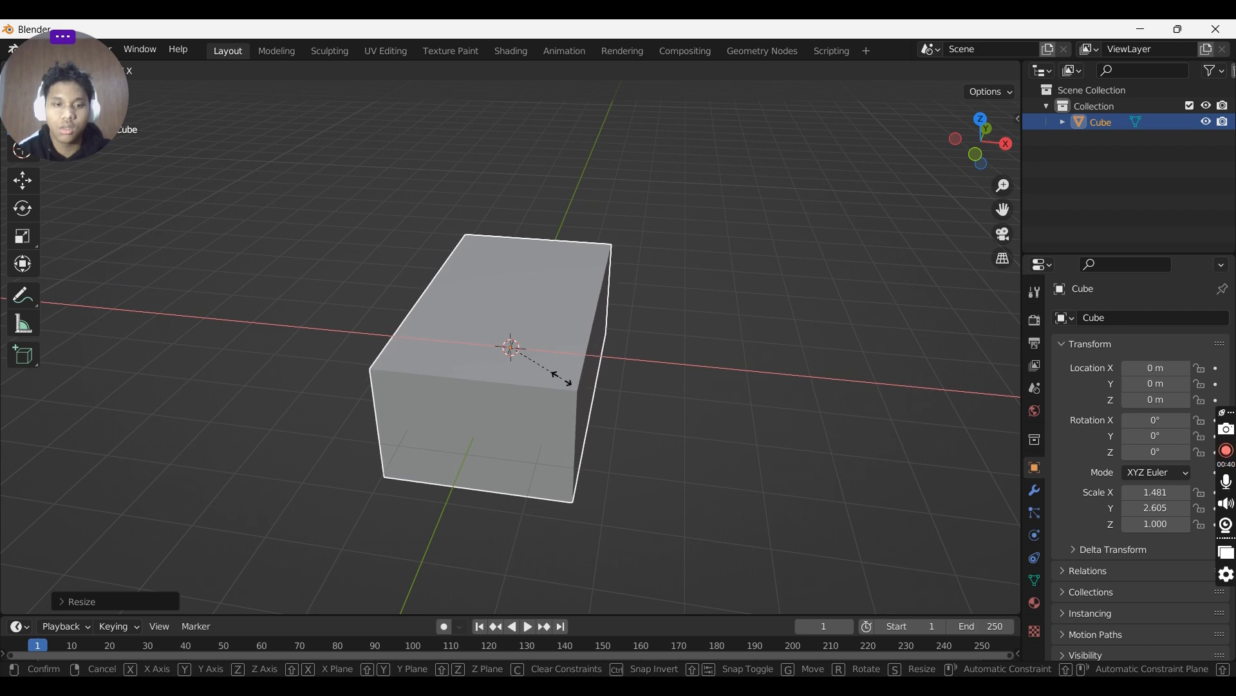
pyautogui.click(563, 380)
pyautogui.moveTo(562, 378); pyautogui.dragTo(466, 399, button='middle')
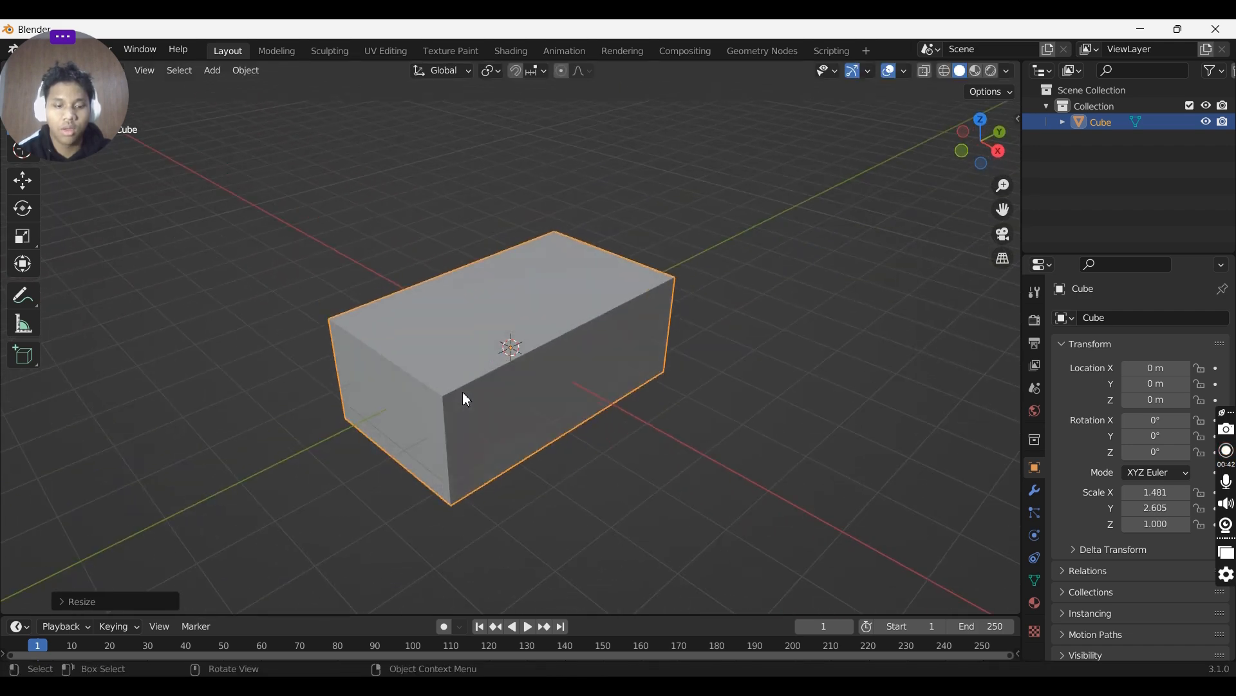
# - Enter Edit Mode and add two loop cuts across the block's length
pyautogui.press('Tab')
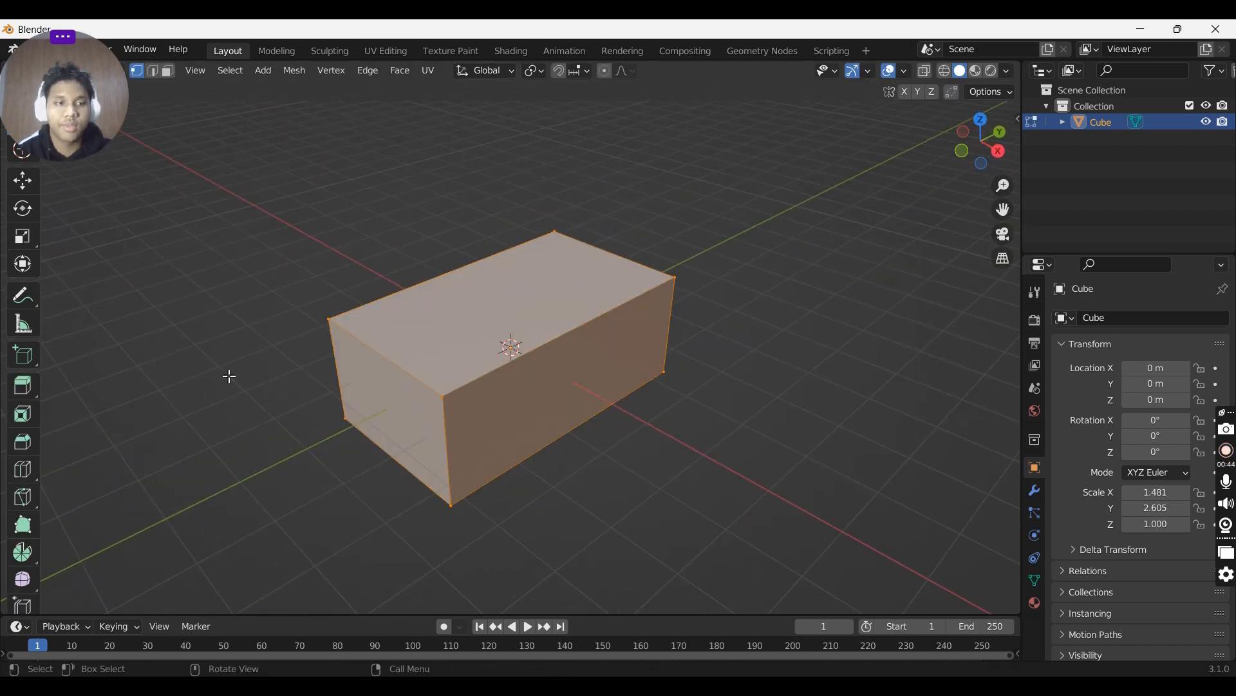
pyautogui.press('ctrl')
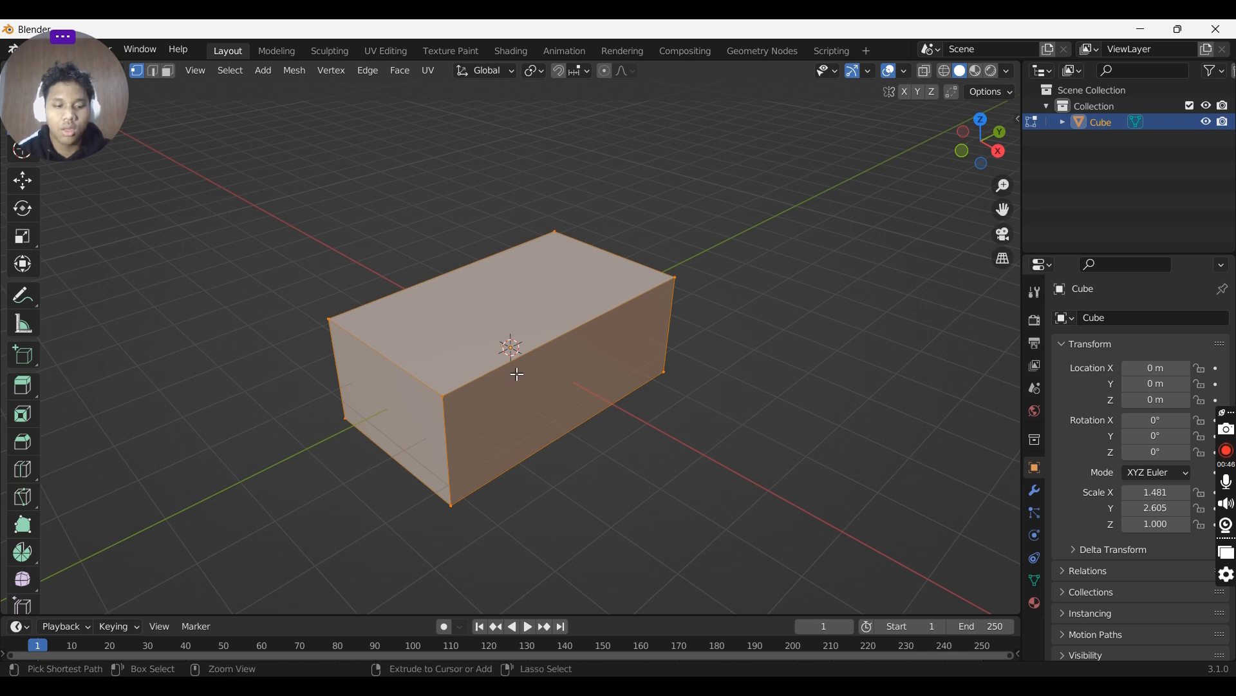
pyautogui.hotkey('ctrl', 'r')
pyautogui.scroll(1, 506, 338)
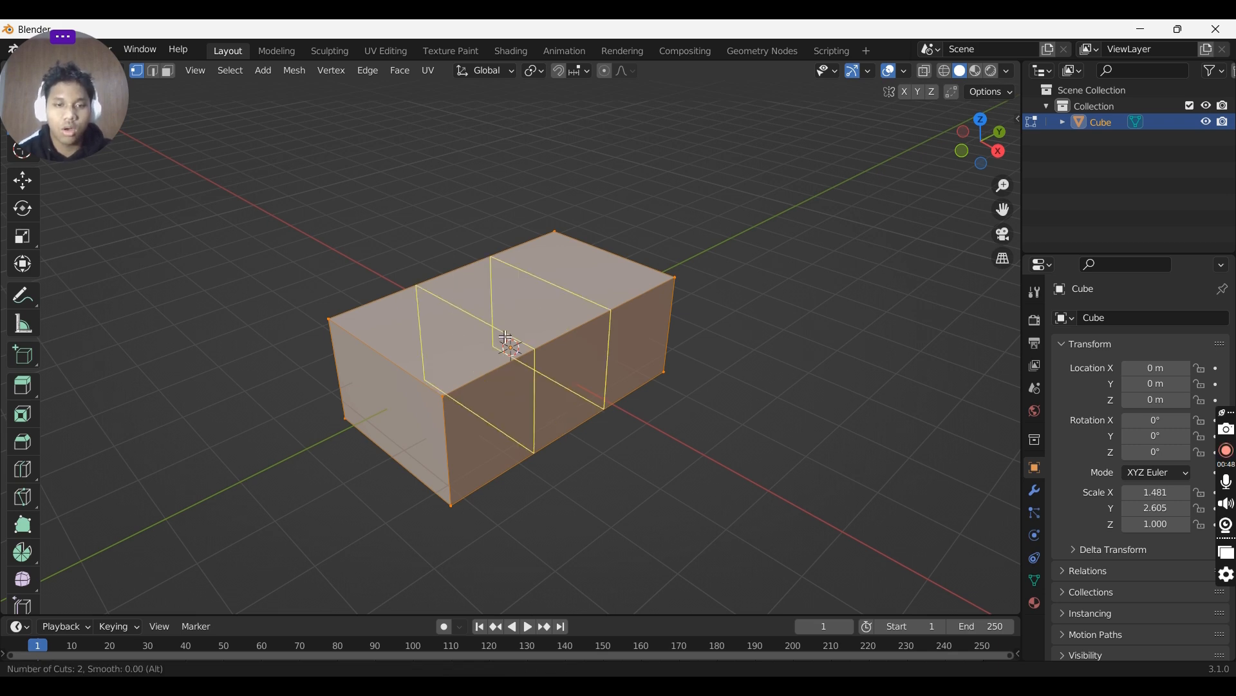
pyautogui.scroll(-1, 506, 338)
pyautogui.scroll(2, 506, 338)
pyautogui.scroll(-1, 507, 338)
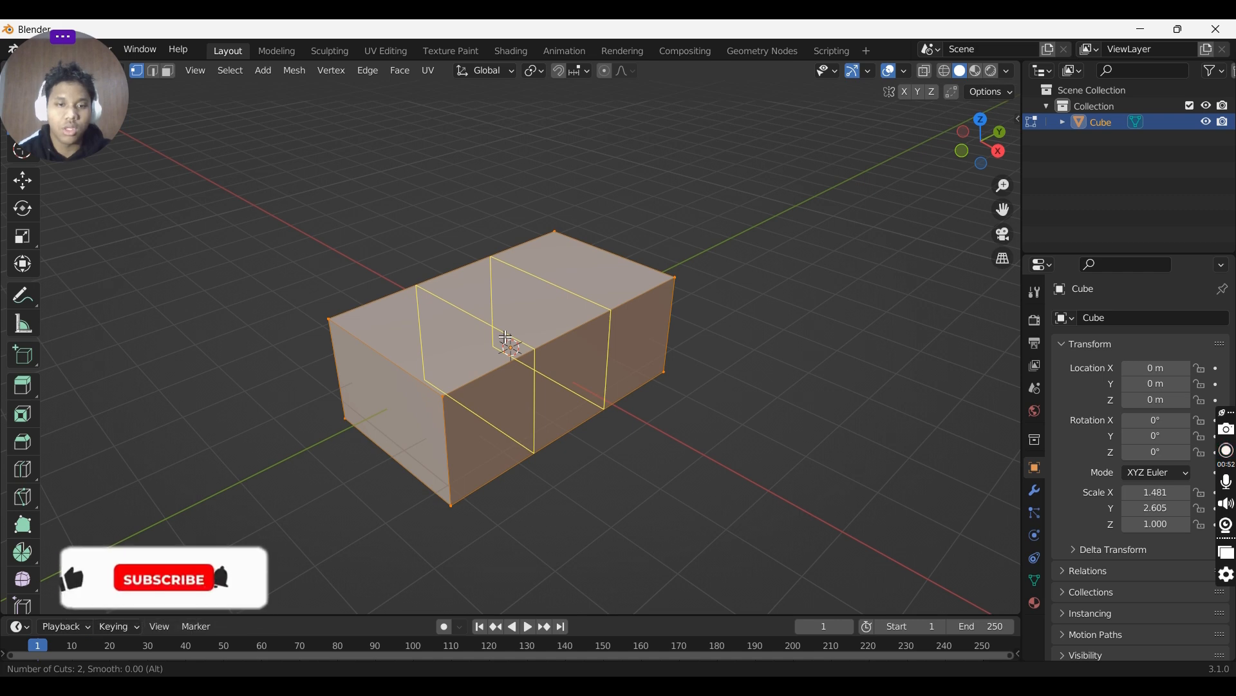
pyautogui.click(507, 338)
# - Switch to face selection and extrude the middle top face upward
pyautogui.press('1')
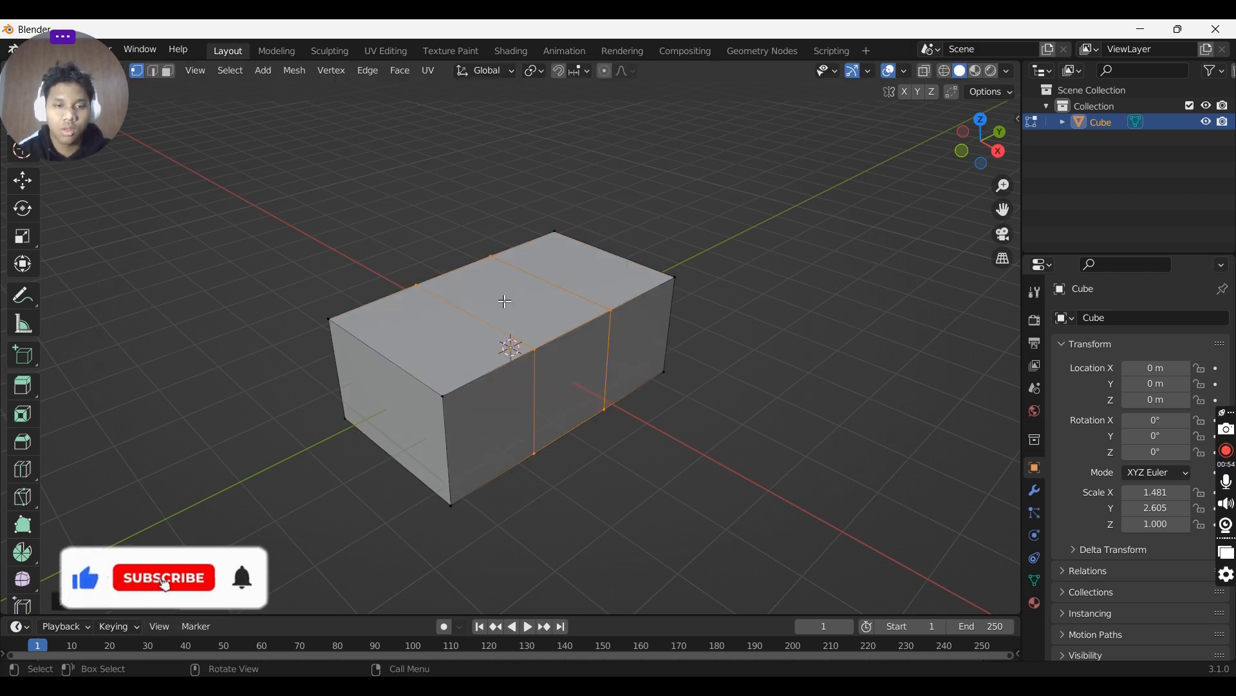
pyautogui.press('3')
pyautogui.click(509, 304)
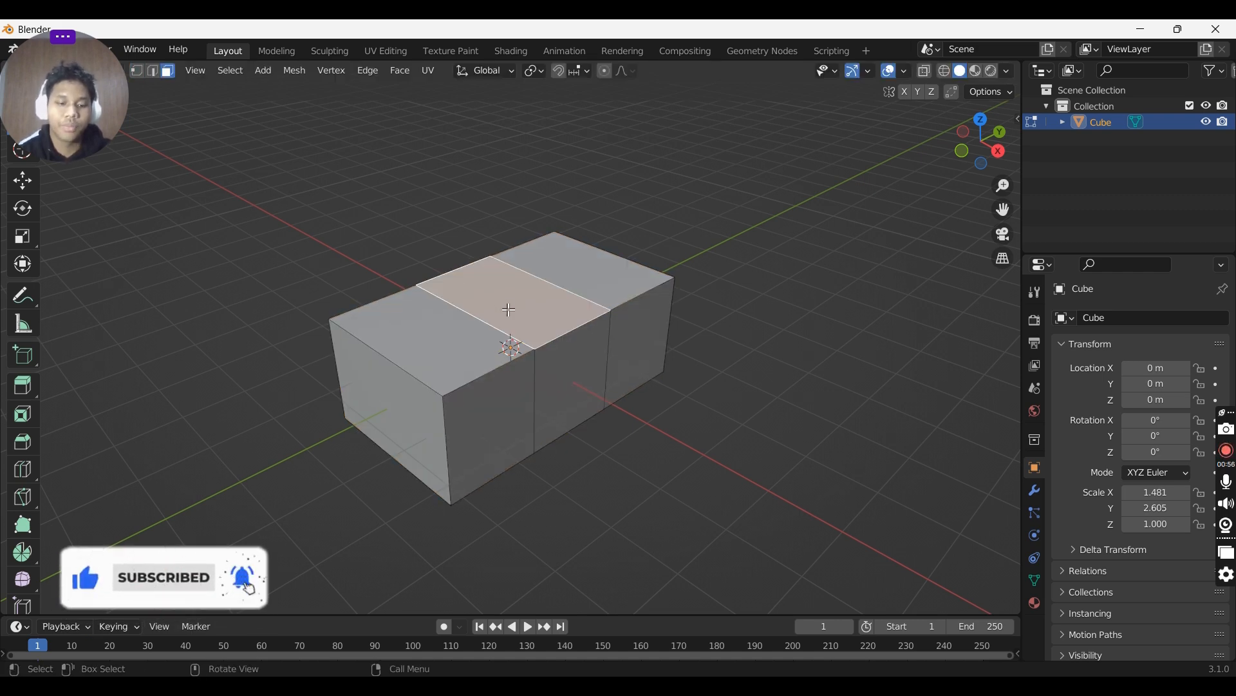
pyautogui.press('e')
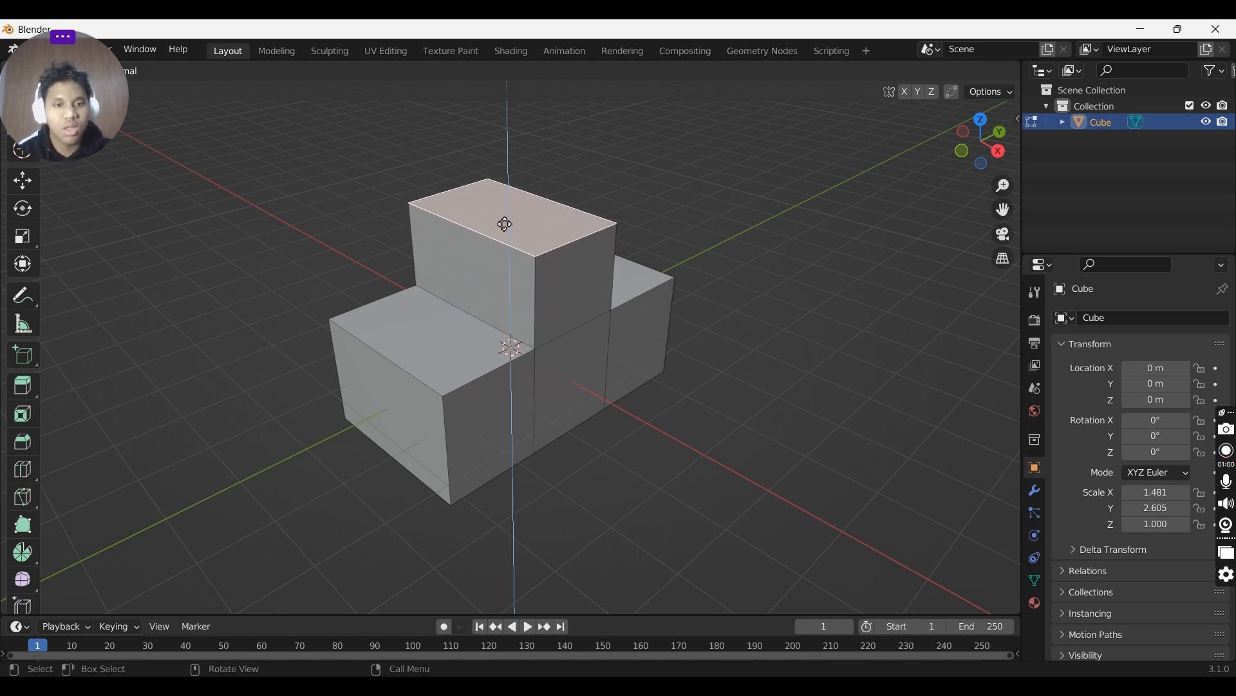
pyautogui.click(505, 224)
# - Select the block's bottom faces from below and move them along Z
pyautogui.moveTo(506, 224); pyautogui.dragTo(573, 349, button='middle')
pyautogui.moveTo(414, 369); pyautogui.dragTo(653, 415)
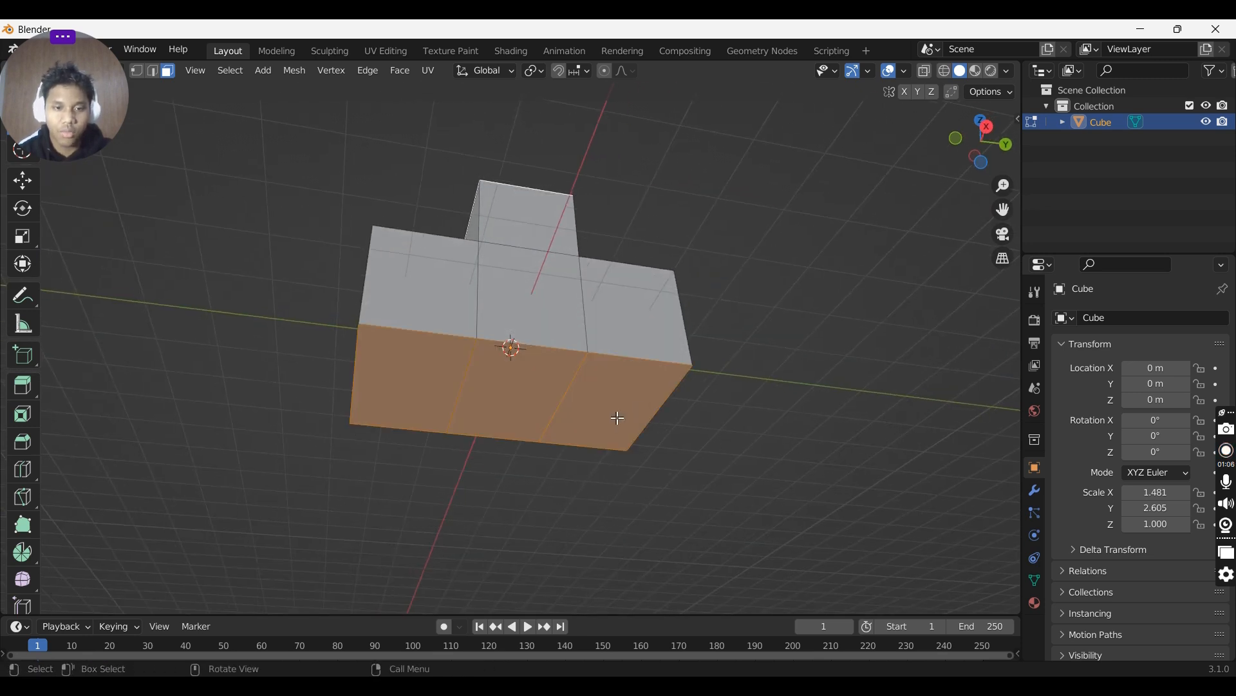
pyautogui.moveTo(564, 416); pyautogui.dragTo(571, 510, button='middle')
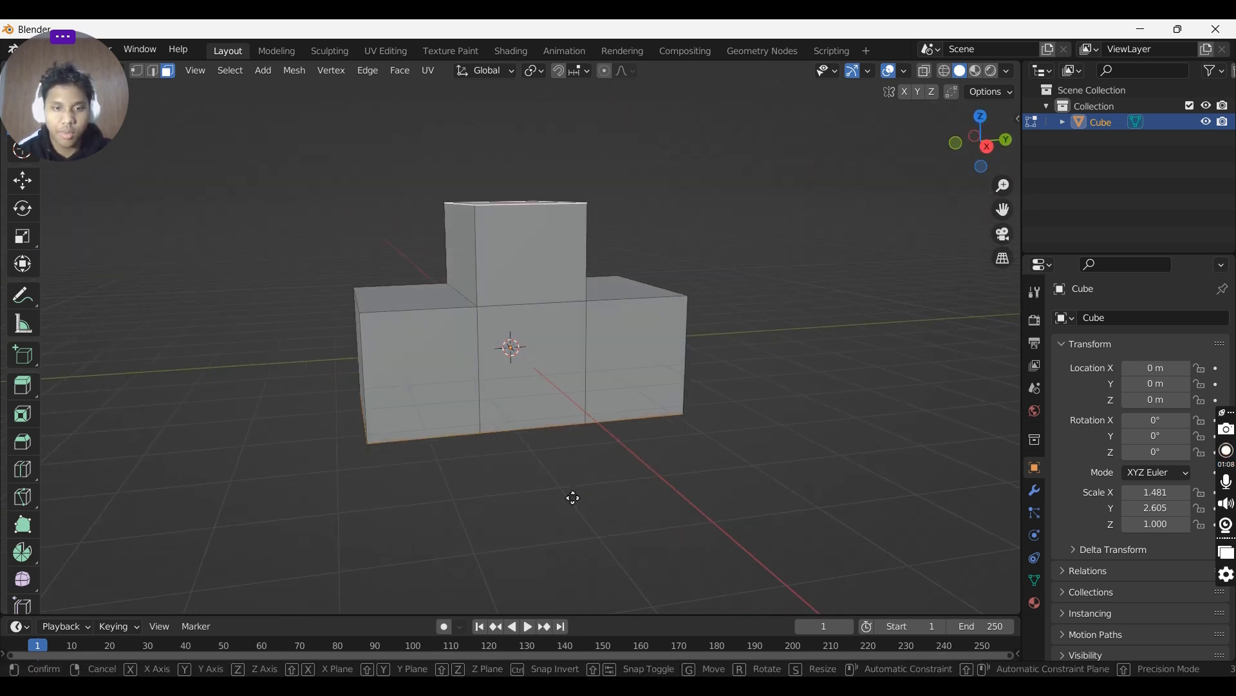
pyautogui.press('g')
pyautogui.press('z')
pyautogui.click(574, 488)
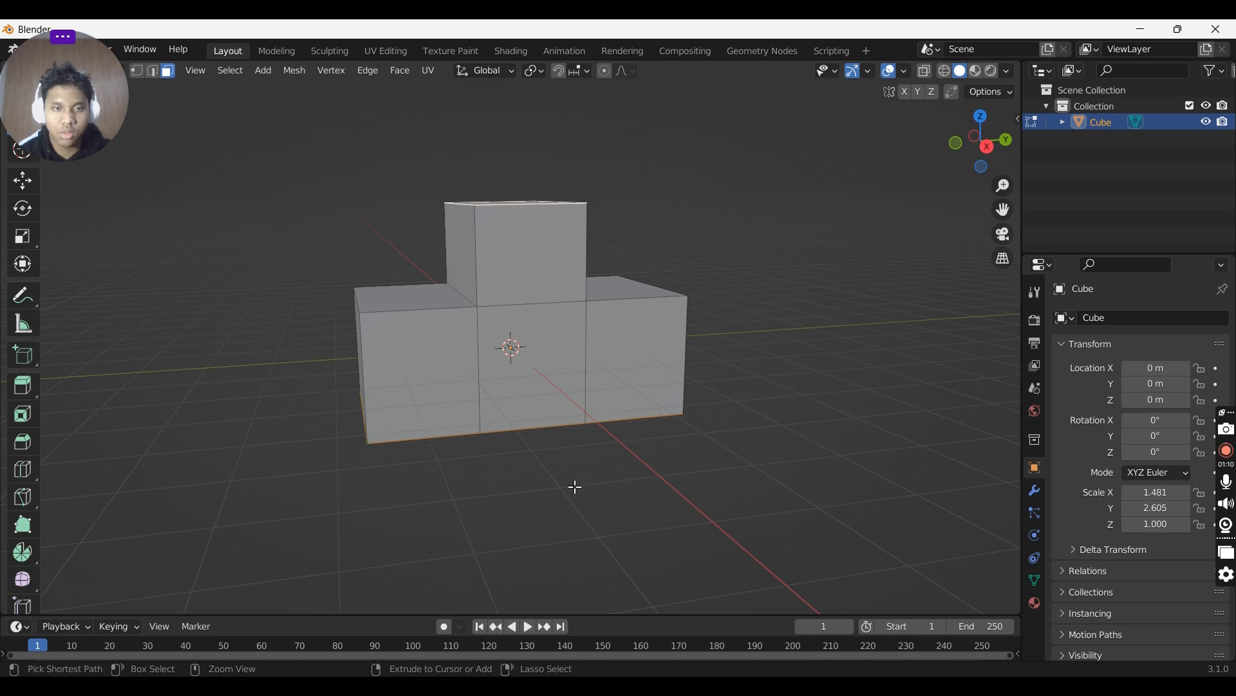
# - Reselect the three bottom faces and move them along Z again
pyautogui.moveTo(573, 489); pyautogui.dragTo(578, 343, button='middle')
pyautogui.click(611, 357)
pyautogui.click(509, 375)
pyautogui.keyDown('shift'); pyautogui.click(432, 374); pyautogui.keyUp('shift')
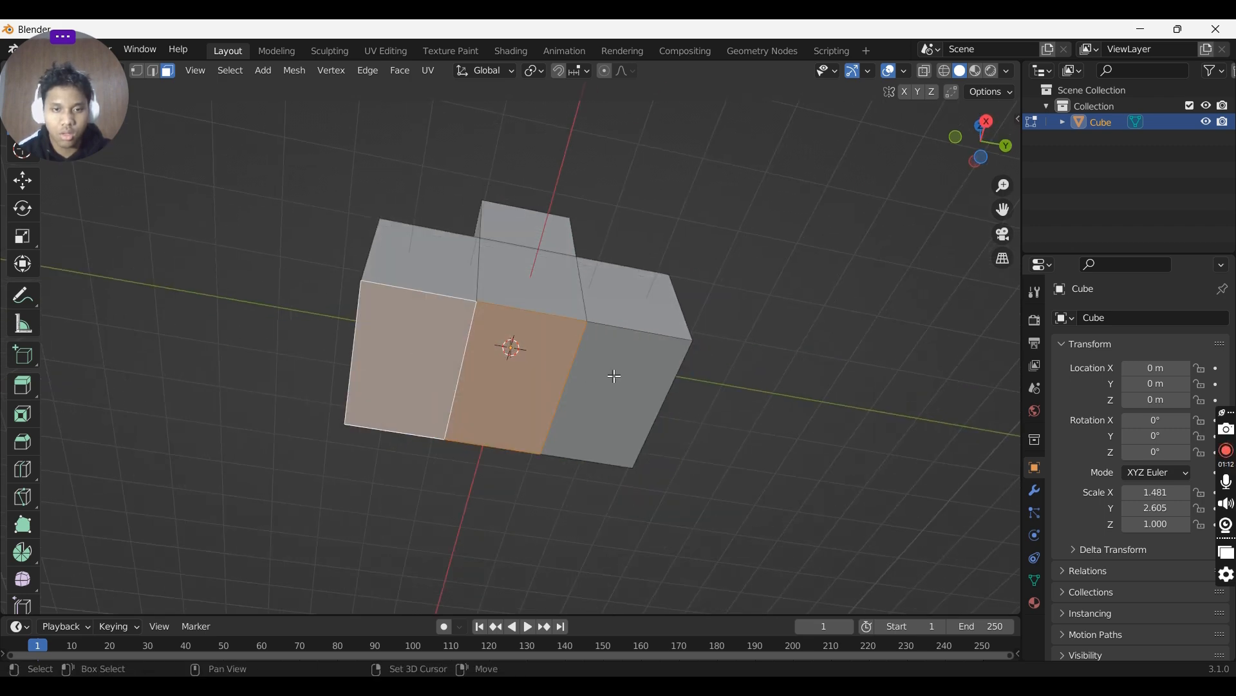
pyautogui.keyDown('shift'); pyautogui.click(608, 384); pyautogui.keyUp('shift')
pyautogui.press('g')
pyautogui.press('z')
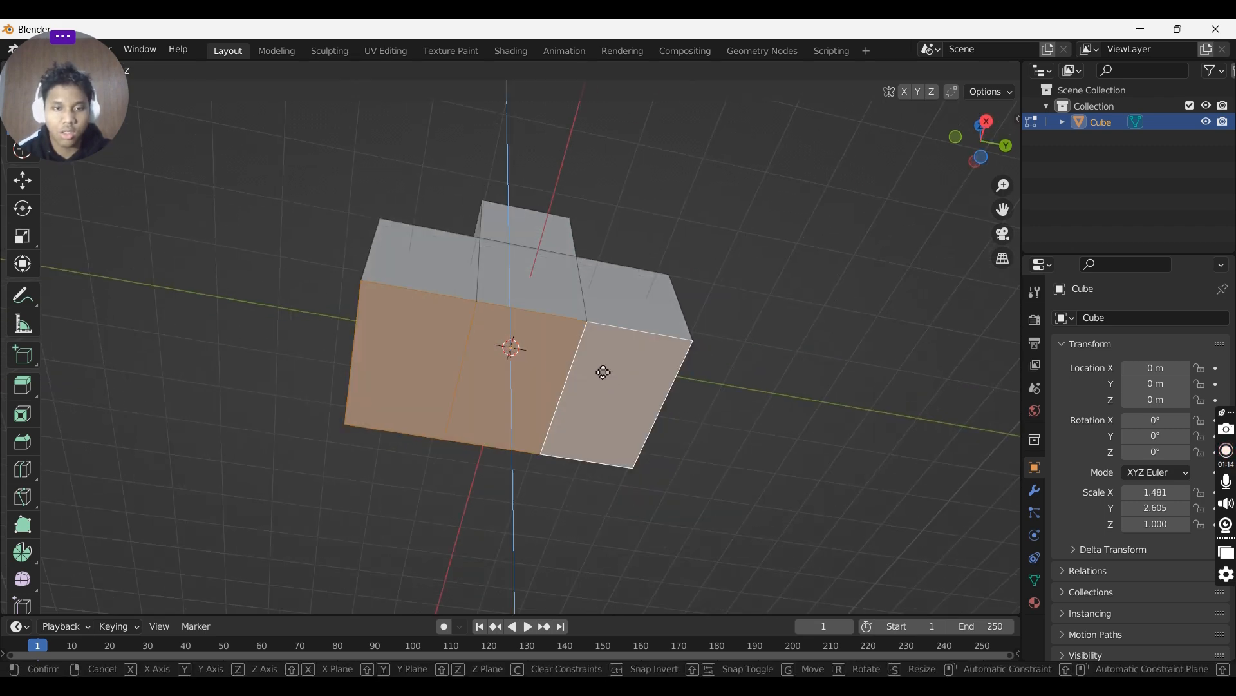
pyautogui.click(603, 373)
pyautogui.moveTo(602, 356); pyautogui.dragTo(595, 495, button='middle')
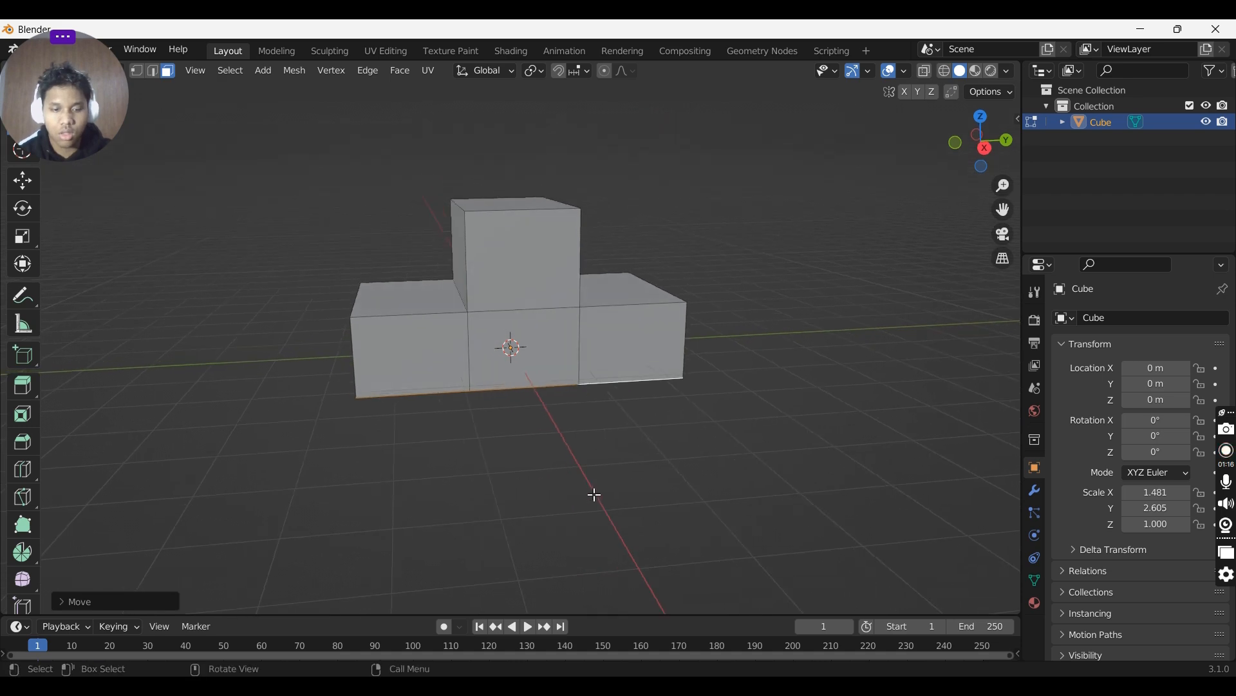
# - Adjust the bottom faces' height along Z twice more
pyautogui.press('g')
pyautogui.press('z')
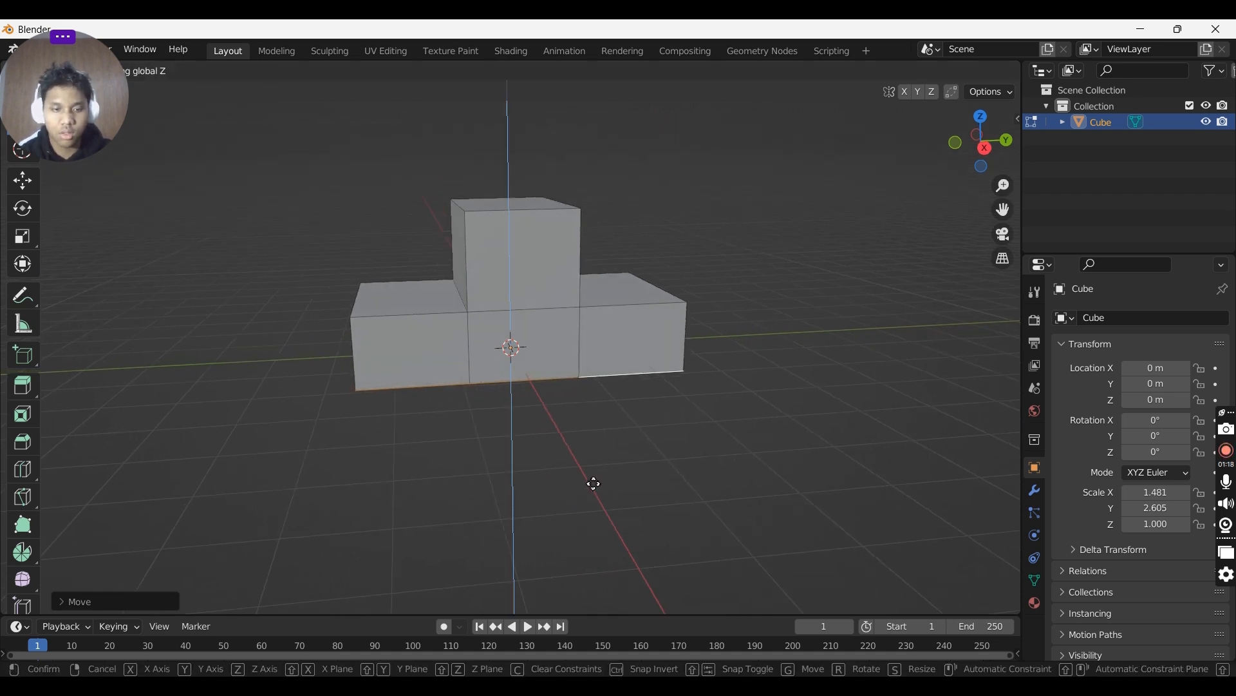
pyautogui.click(590, 483)
pyautogui.moveTo(693, 419); pyautogui.dragTo(662, 427, button='middle')
pyautogui.press('g')
pyautogui.press('z')
pyautogui.click(754, 405)
# - Select the raised middle section's top face and scale it down to about 0.76
pyautogui.click(619, 303)
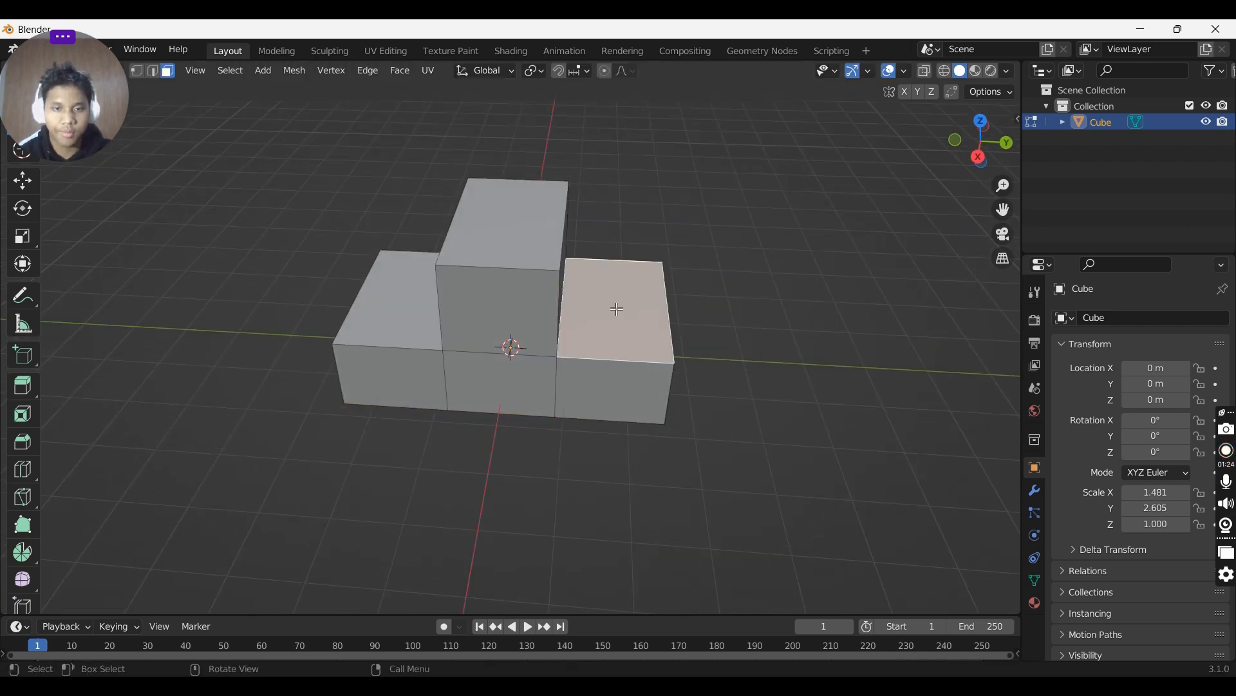
pyautogui.moveTo(618, 303)
pyautogui.mouseDown(button='middle')
pyautogui.moveTo(658, 324)
pyautogui.moveTo(623, 298)
pyautogui.mouseUp(button='middle')
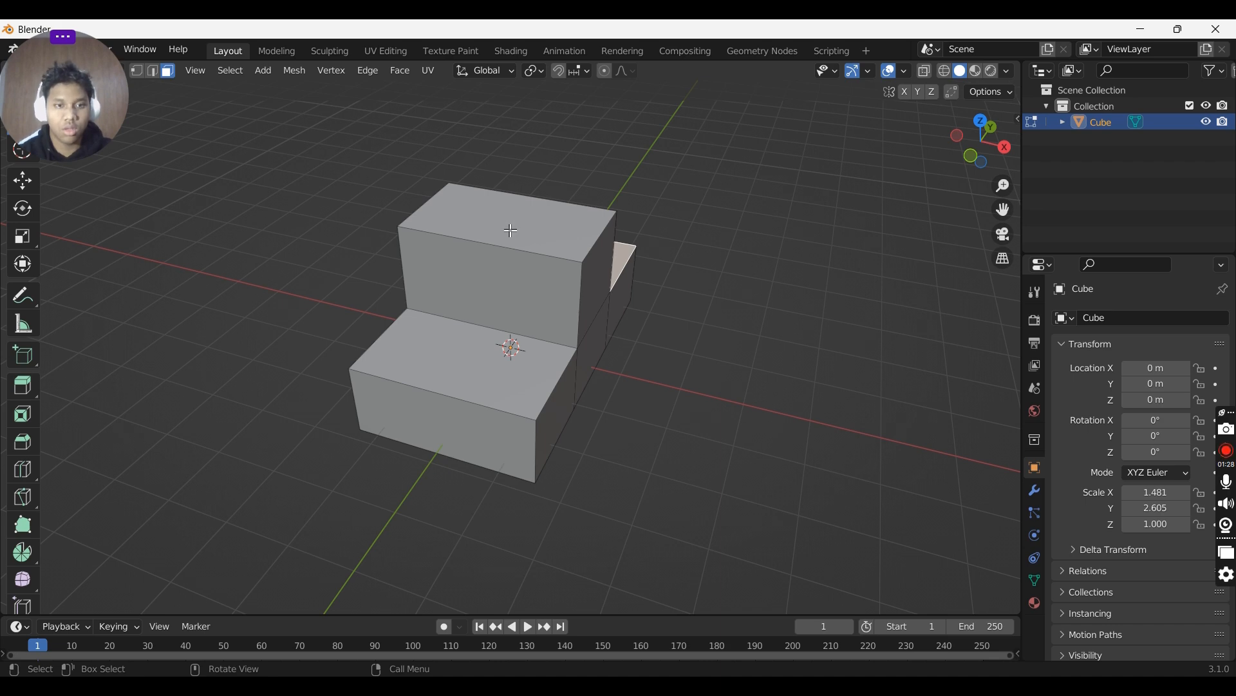
pyautogui.click(472, 219)
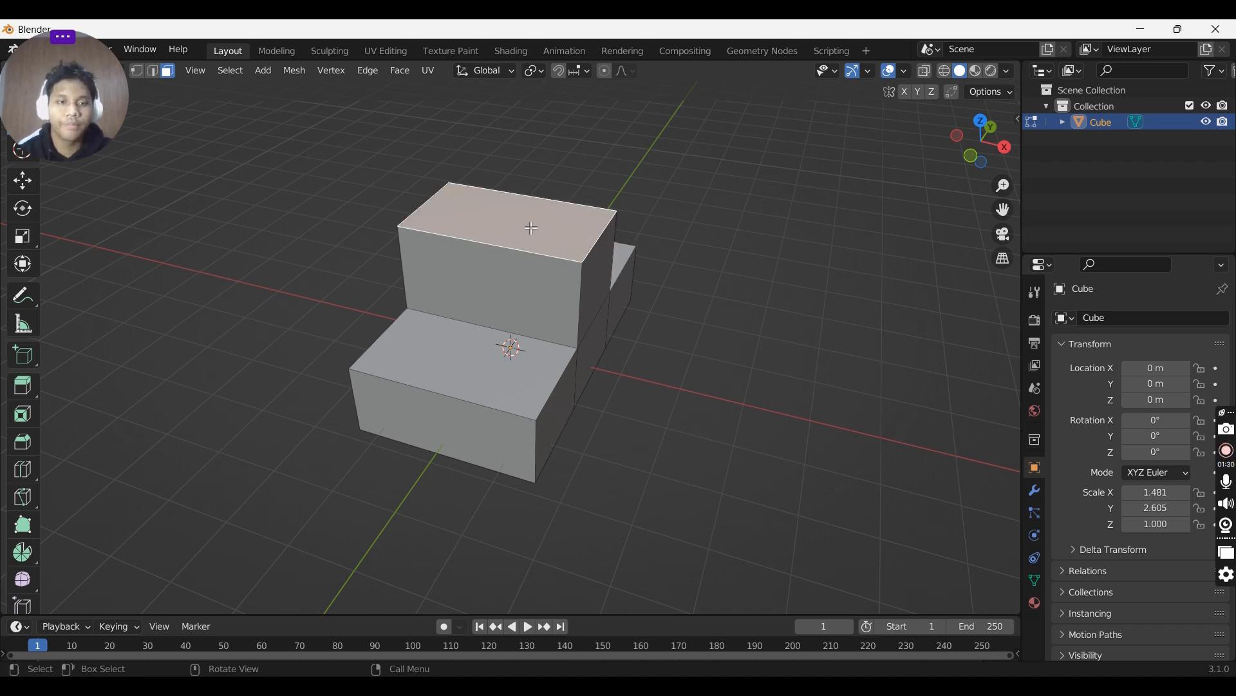
pyautogui.moveTo(472, 219); pyautogui.dragTo(667, 334, button='middle')
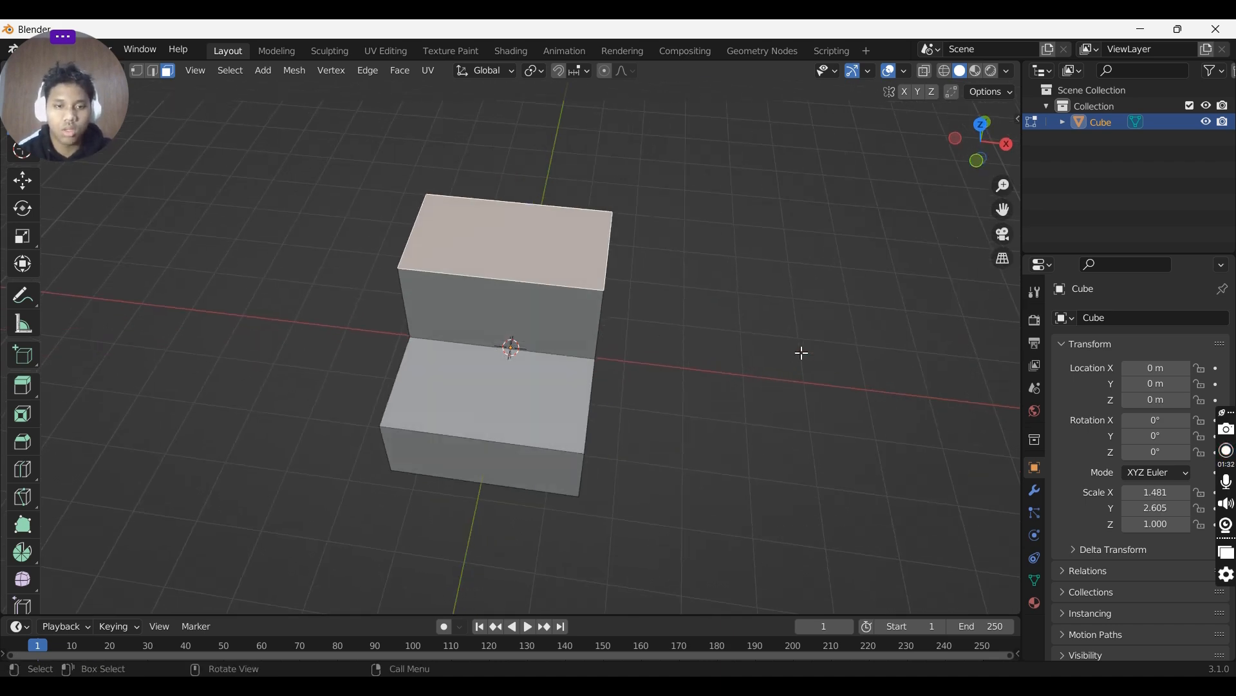
pyautogui.moveTo(657, 251); pyautogui.dragTo(721, 241, button='middle')
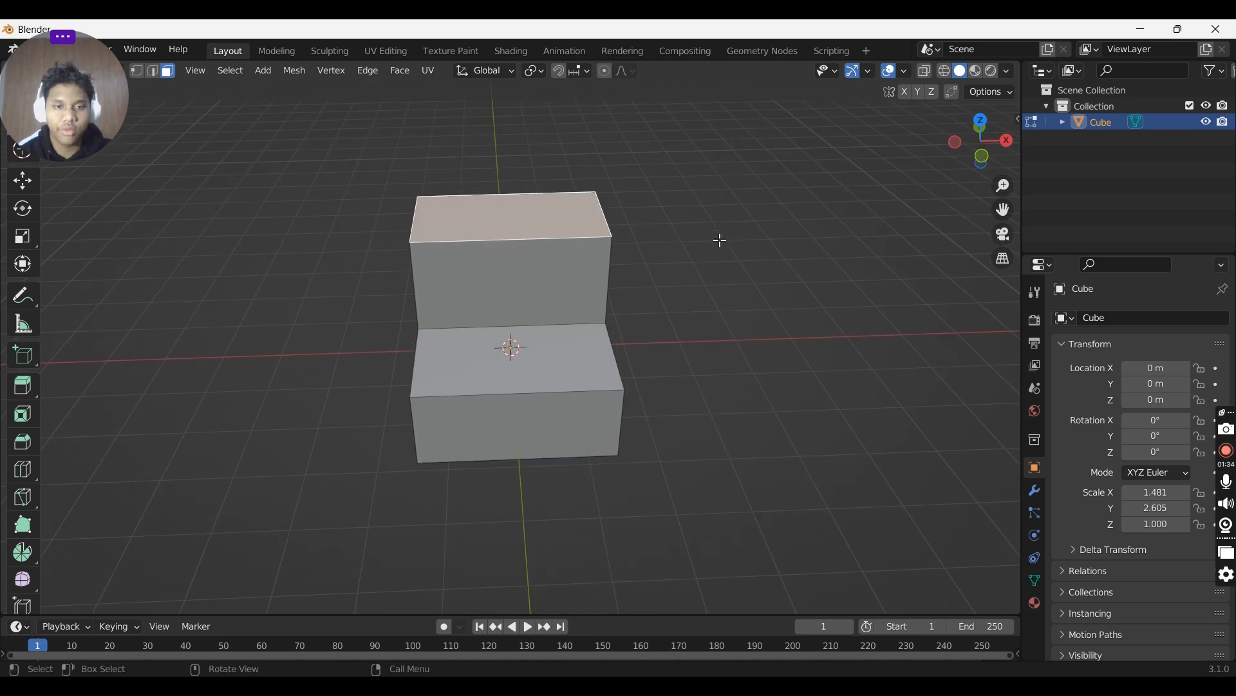
pyautogui.press('s')
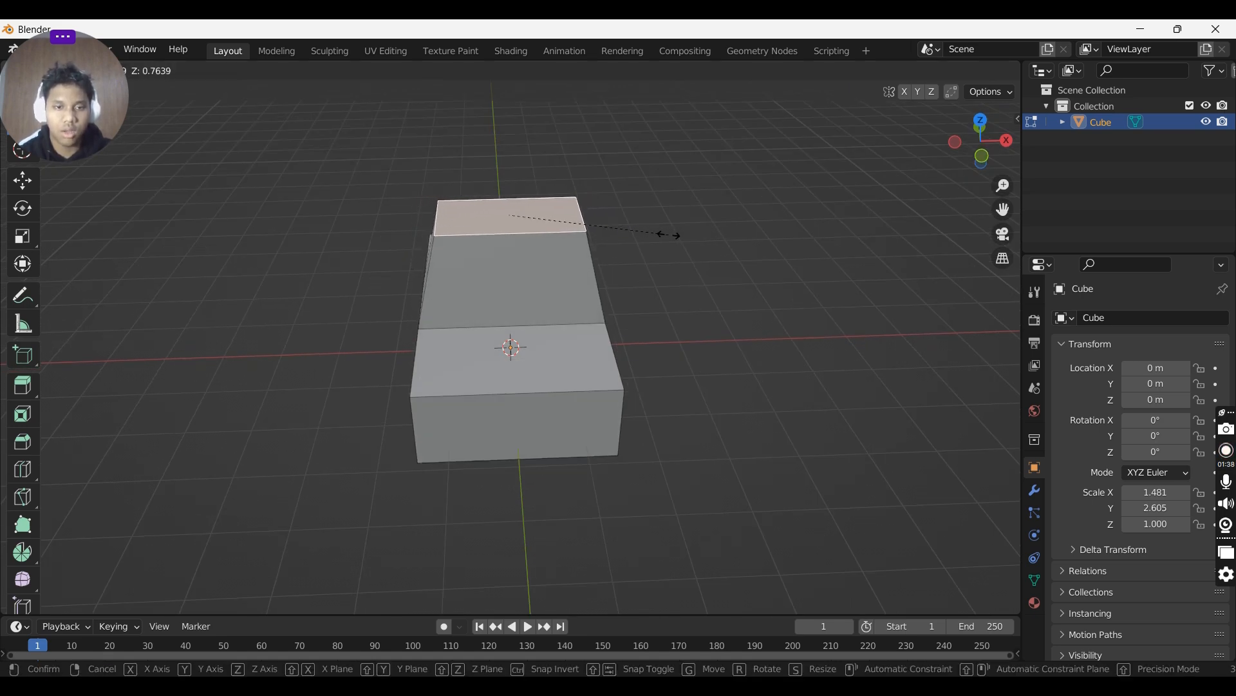
pyautogui.click(670, 235)
# - Inset the top face of the lower side section by about 0.065 m
pyautogui.moveTo(666, 238); pyautogui.dragTo(781, 309, button='middle')
pyautogui.click(574, 274)
pyautogui.keyDown('shift'); pyautogui.moveTo(634, 277); pyautogui.dragTo(551, 309, button='middle'); pyautogui.keyUp('shift')
pyautogui.scroll(3, 701, 320)
pyautogui.moveTo(702, 320); pyautogui.dragTo(730, 333, button='middle')
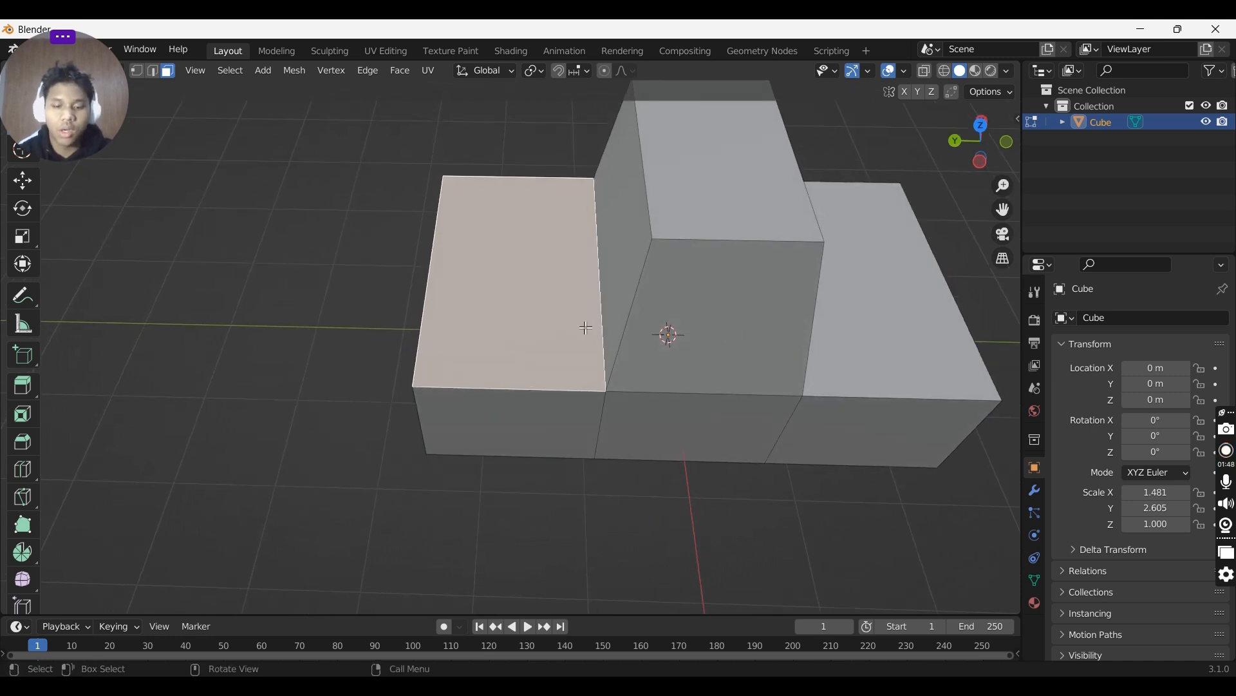
pyautogui.press('i')
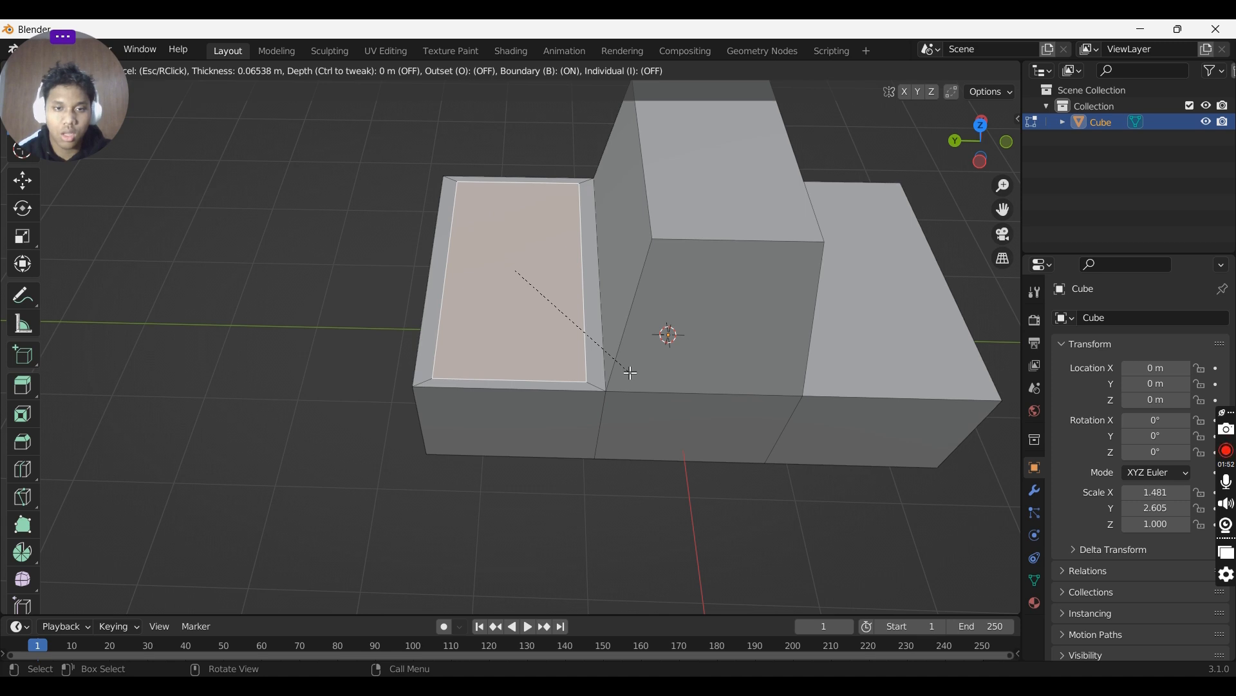
pyautogui.click(630, 373)
# - Select an edge of the side section's inset border and scale it along the X axis
pyautogui.moveTo(626, 389); pyautogui.dragTo(734, 408, button='middle')
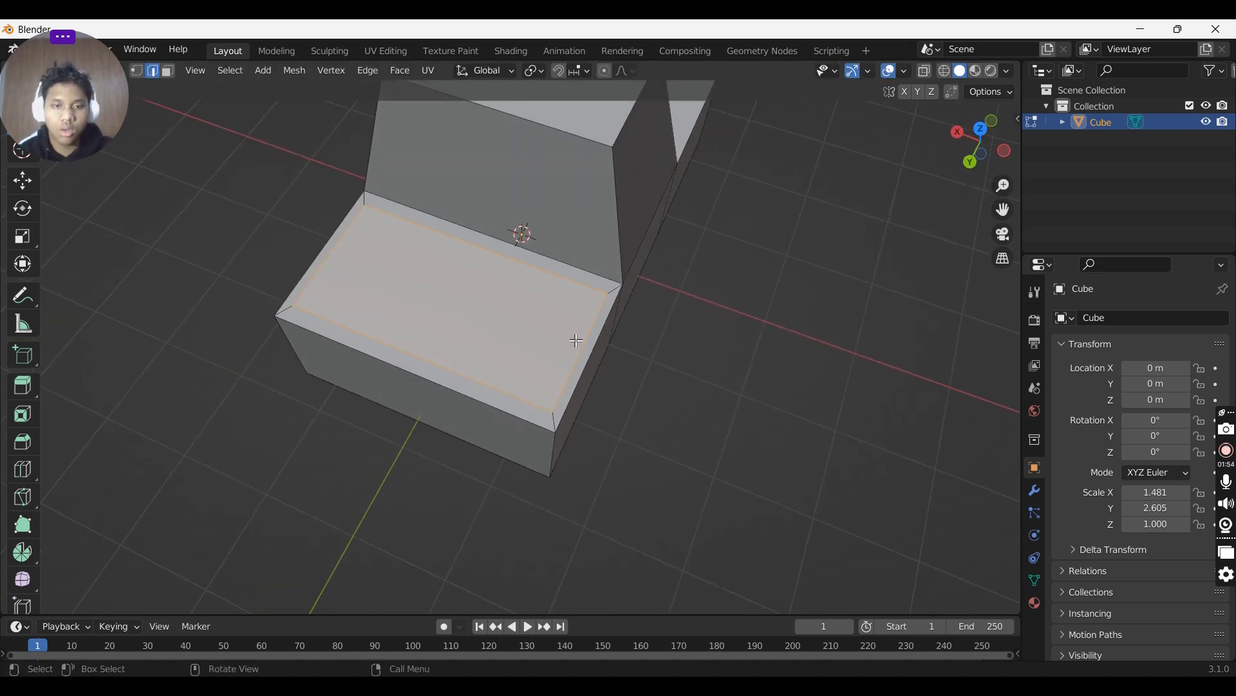
pyautogui.moveTo(577, 340); pyautogui.dragTo(624, 348, button='middle')
pyautogui.hotkey('alt', 'a')
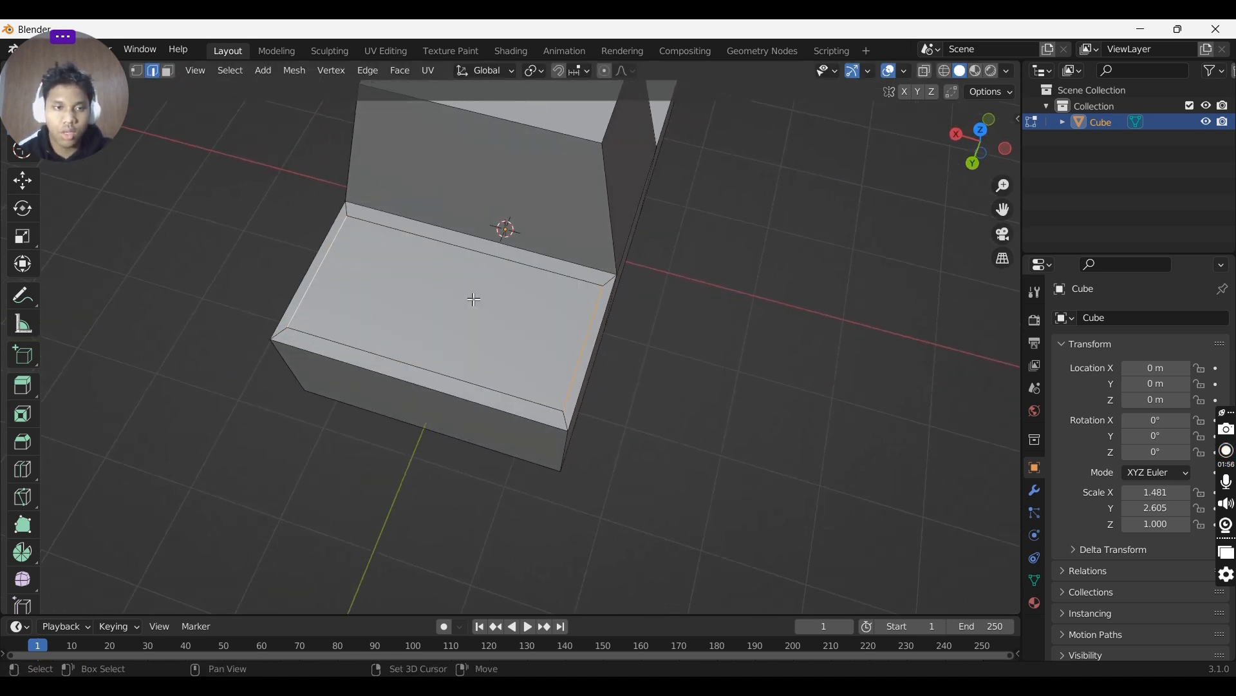
pyautogui.press('3')
pyautogui.click(477, 313)
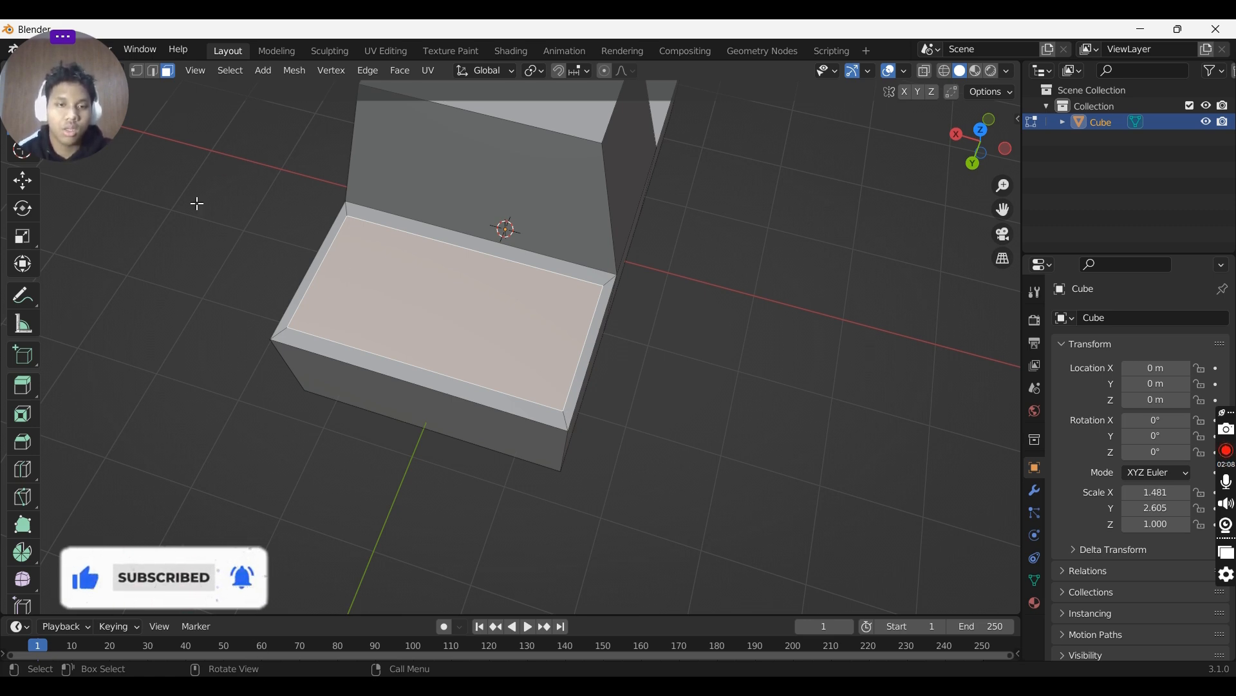
pyautogui.click(390, 251)
pyautogui.click(386, 350)
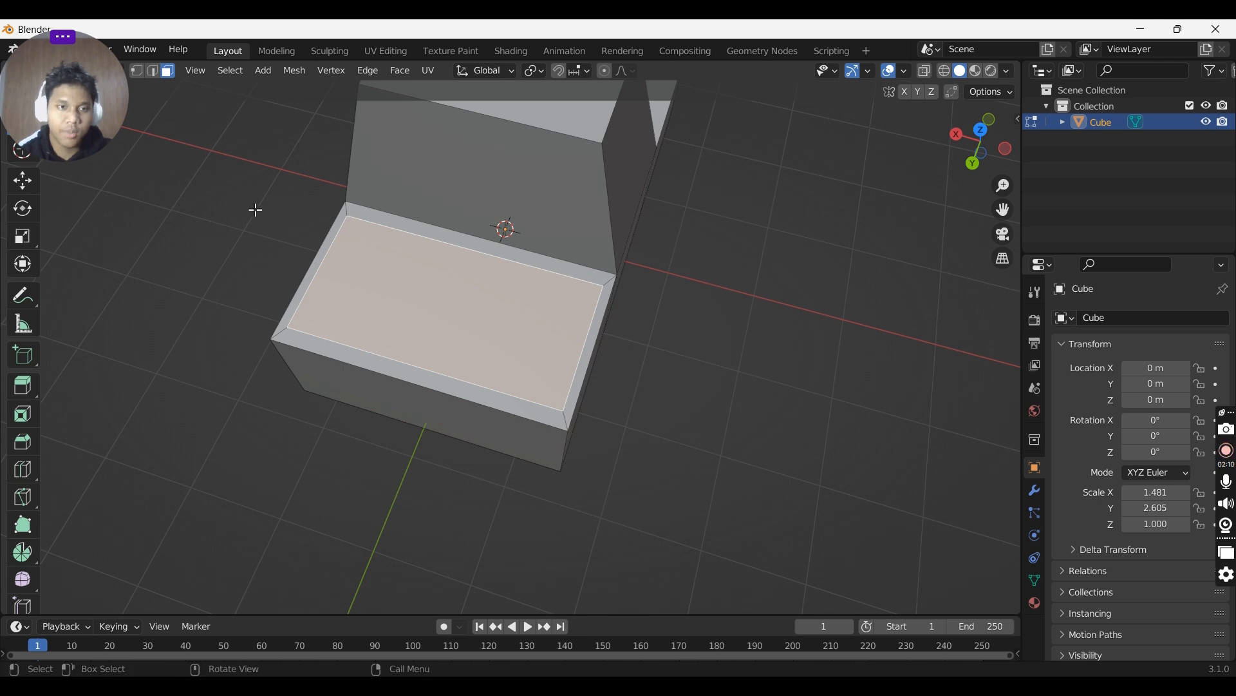
pyautogui.press('2')
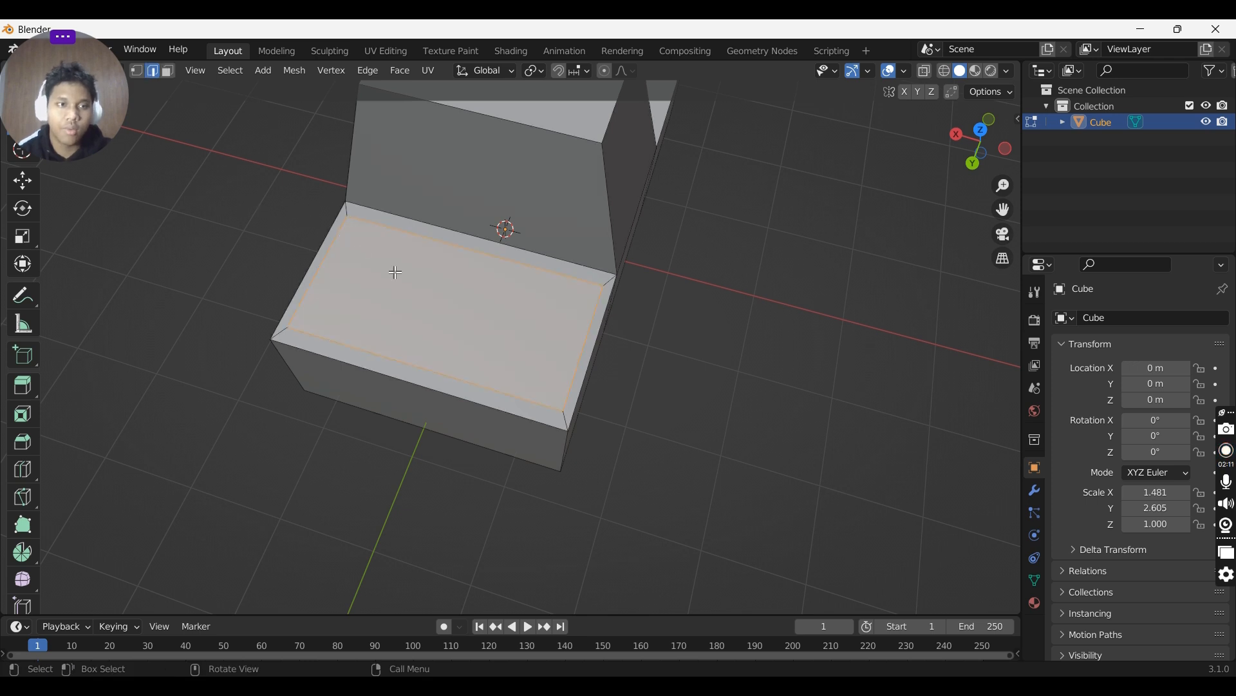
pyautogui.click(574, 374)
pyautogui.press('1')
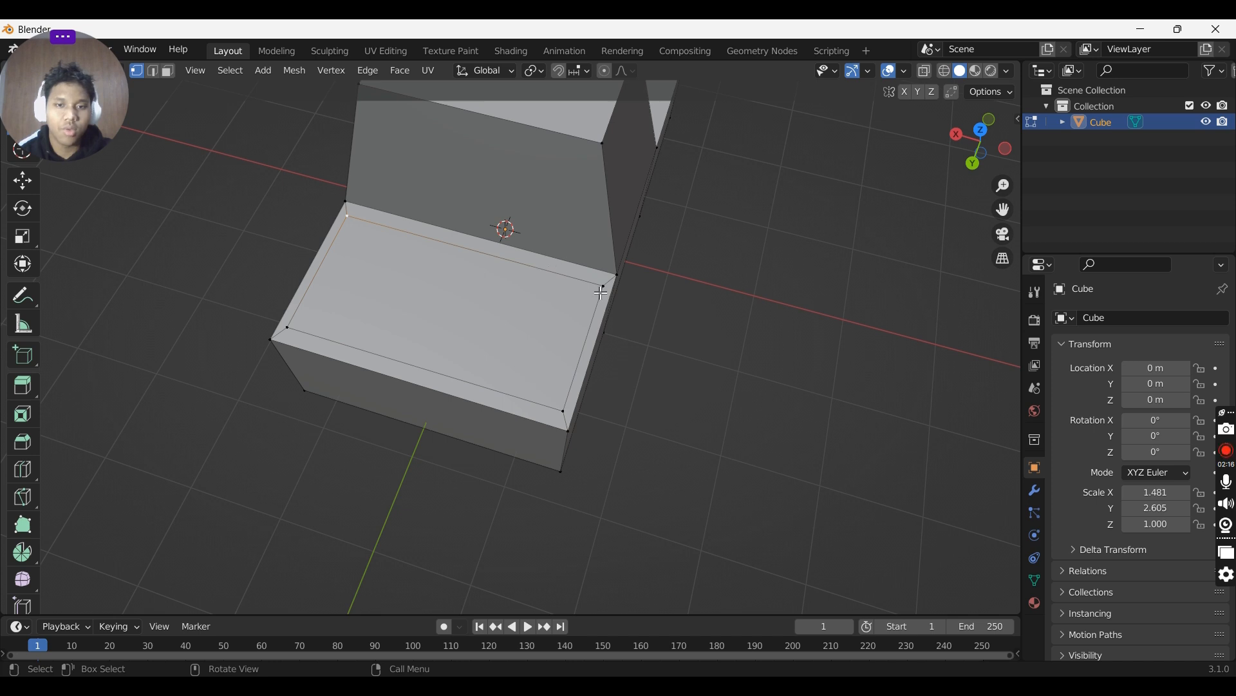
pyautogui.press('2')
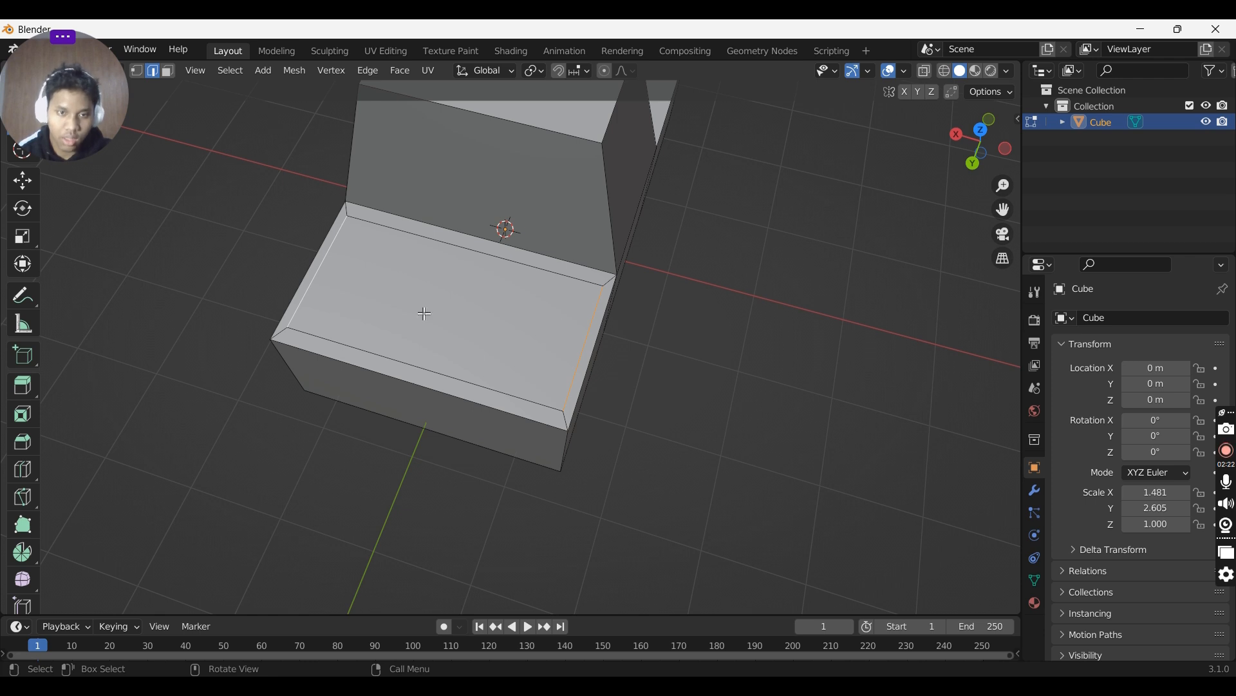
pyautogui.moveTo(425, 313); pyautogui.dragTo(355, 326, button='middle')
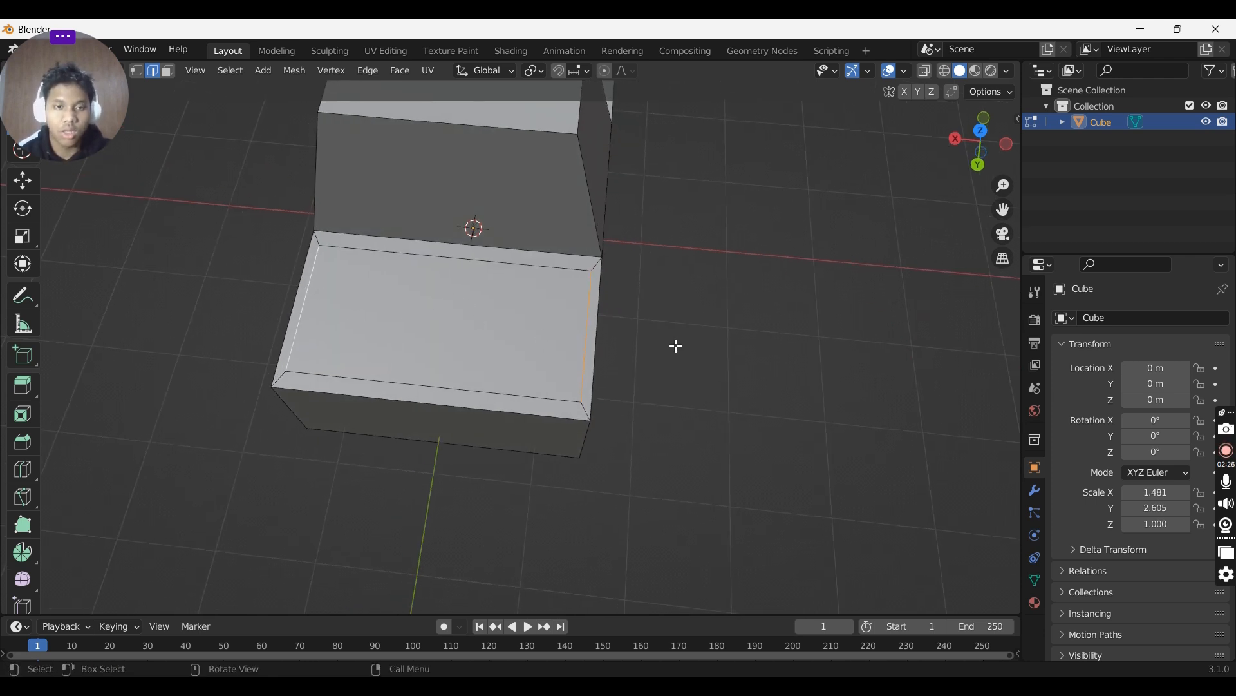
pyautogui.press('s')
pyautogui.press('x')
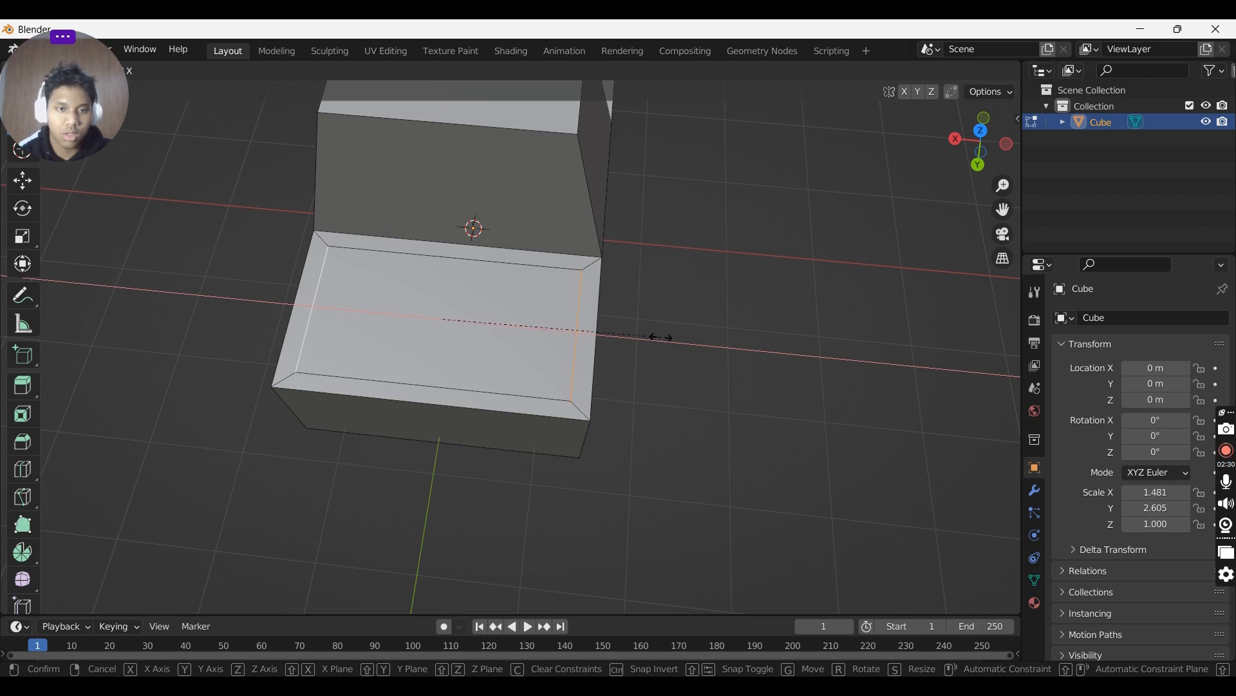
pyautogui.click(663, 334)
# - Extrude the inset top face of the side section downward to hollow it into an open bed
pyautogui.moveTo(668, 337); pyautogui.dragTo(680, 284, button='middle')
pyautogui.click(471, 302)
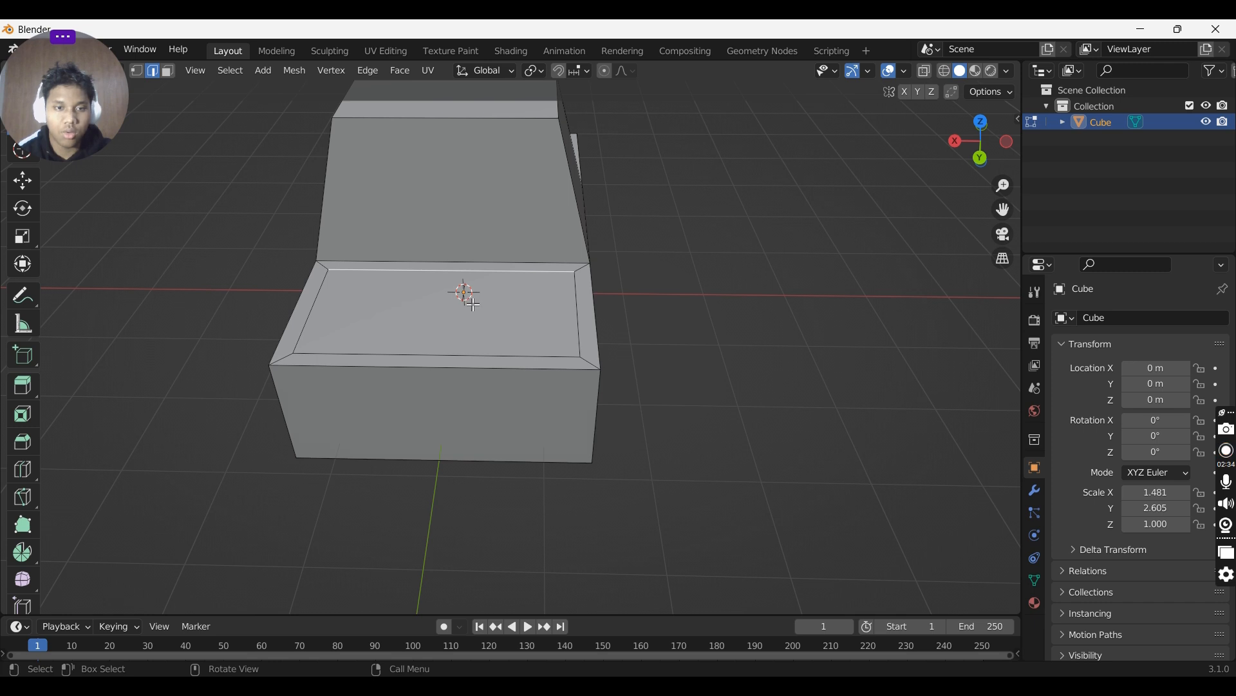
pyautogui.press('3')
pyautogui.click(474, 304)
pyautogui.moveTo(473, 304); pyautogui.dragTo(481, 321, button='middle')
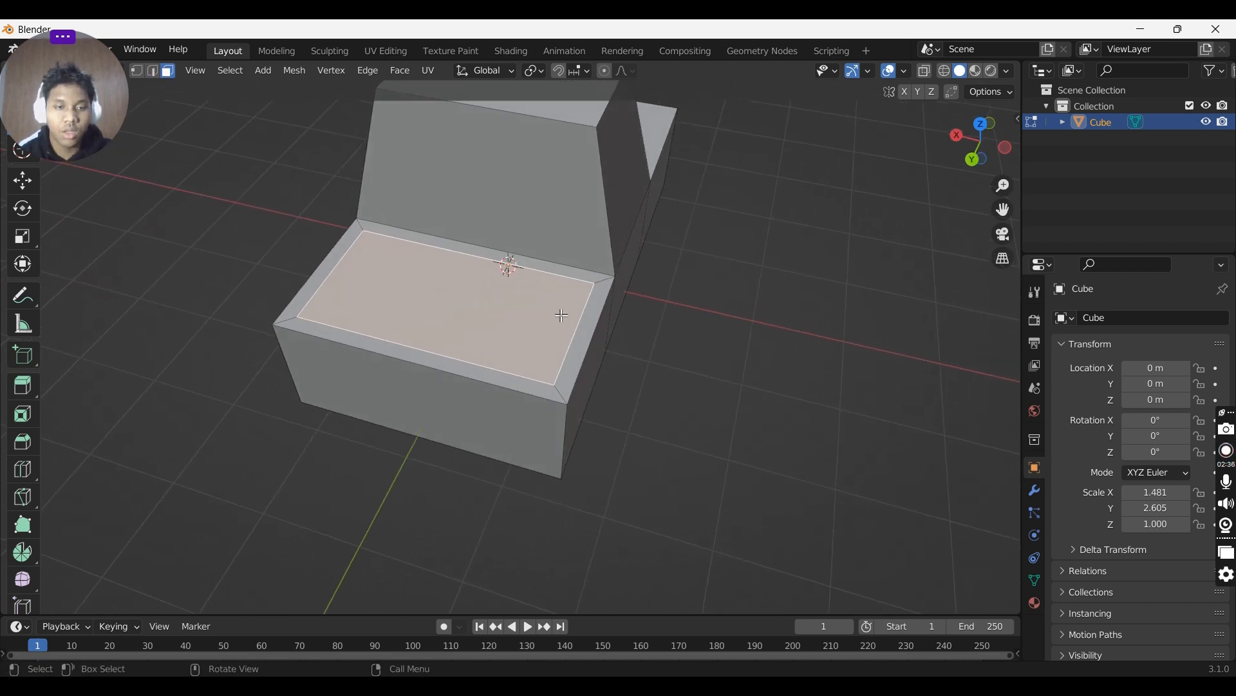
pyautogui.press('e')
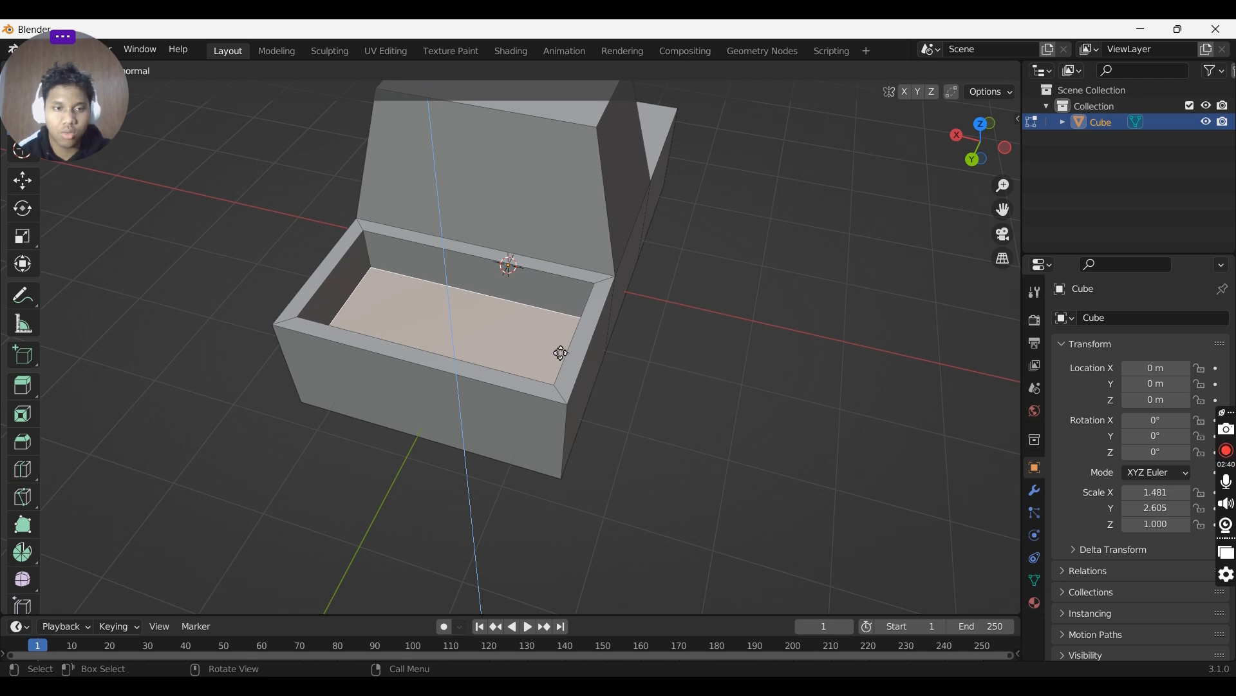
pyautogui.click(561, 353)
# - Select an edge of the raised middle section and move it along the Y axis
pyautogui.moveTo(561, 353); pyautogui.dragTo(412, 345, button='middle')
pyautogui.press('2')
pyautogui.click(430, 382)
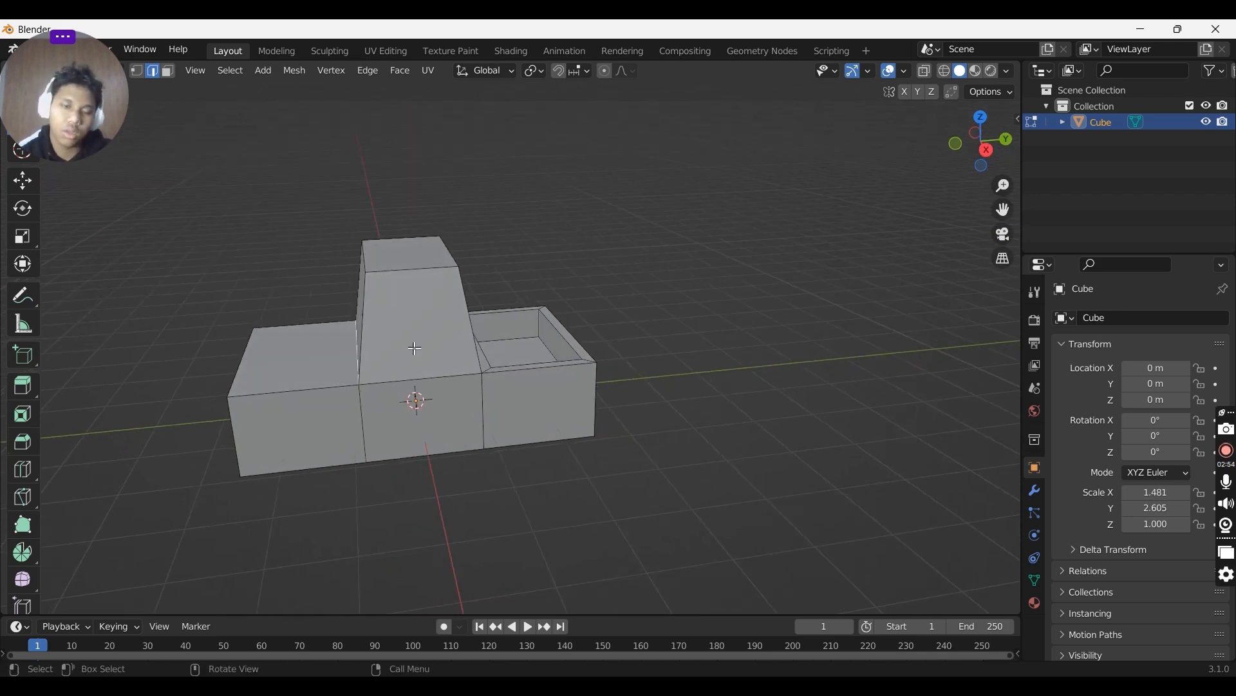
pyautogui.press('g')
pyautogui.press('y')
pyautogui.click(405, 353)
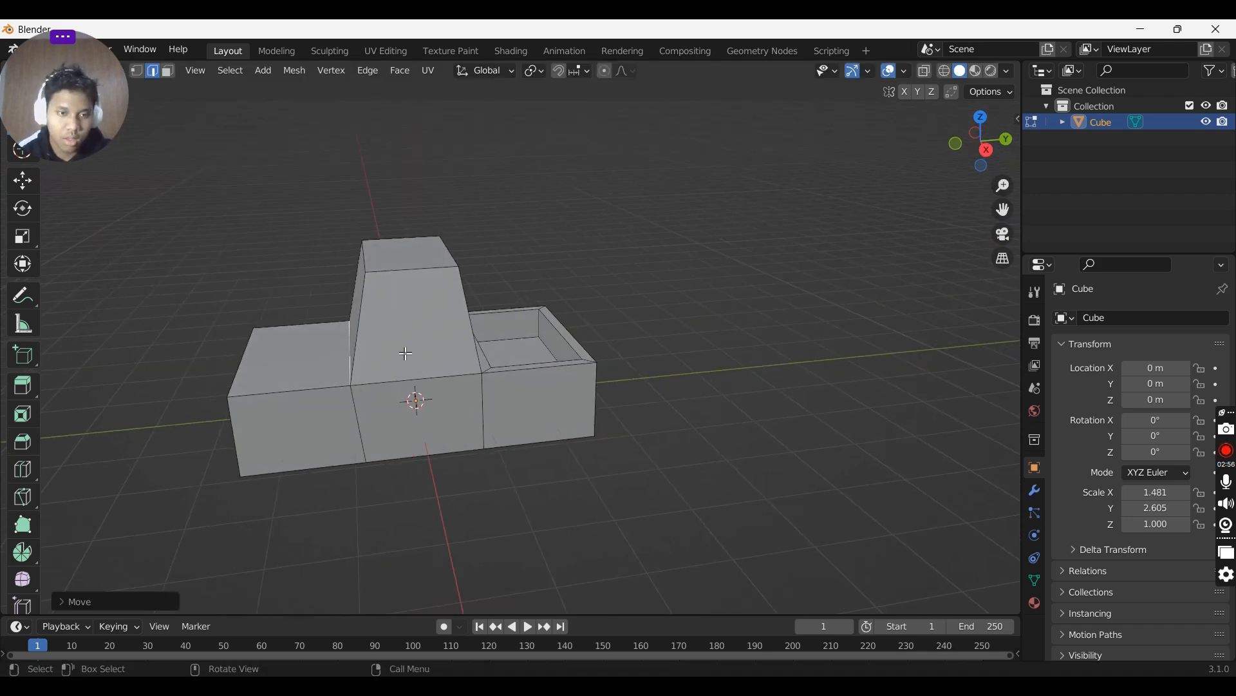
# - Select the edge at the base of the raised section's sloped face and move it along Y
pyautogui.moveTo(361, 391); pyautogui.dragTo(397, 387, button='middle')
pyautogui.keyDown('ctrl'); pyautogui.click(361, 374); pyautogui.keyUp('ctrl')
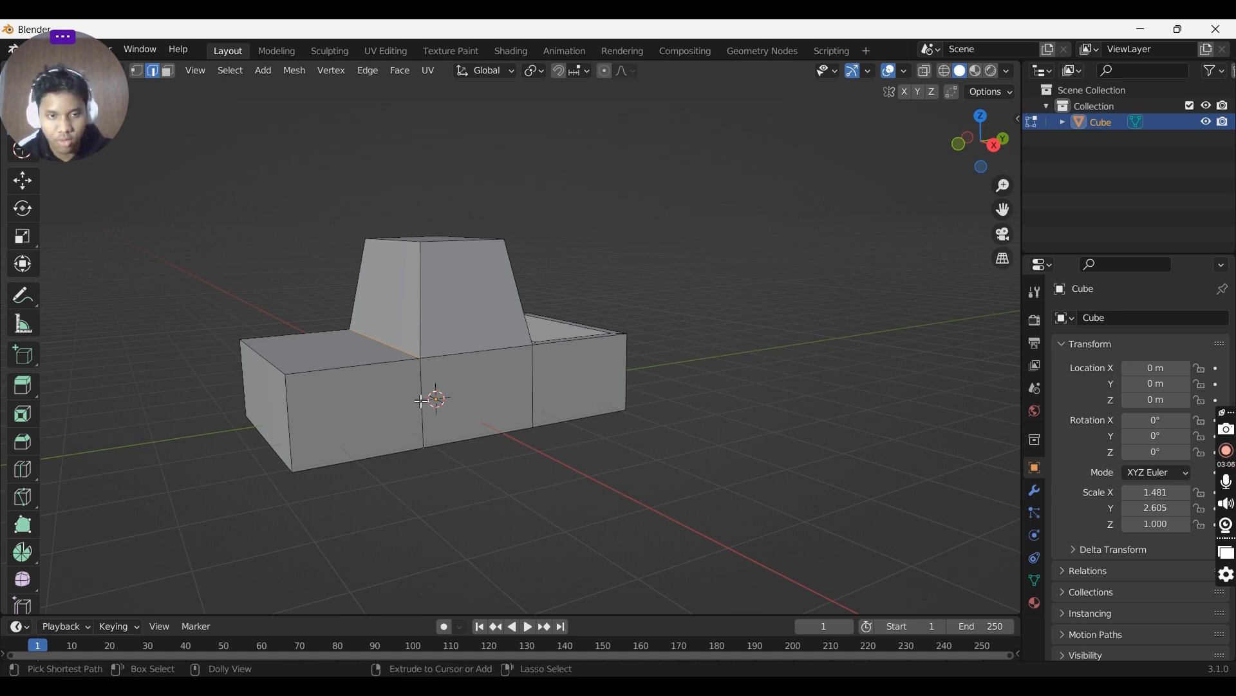
pyautogui.keyDown('ctrl'); pyautogui.click(424, 399); pyautogui.keyUp('ctrl')
pyautogui.moveTo(425, 400); pyautogui.dragTo(402, 363, button='middle')
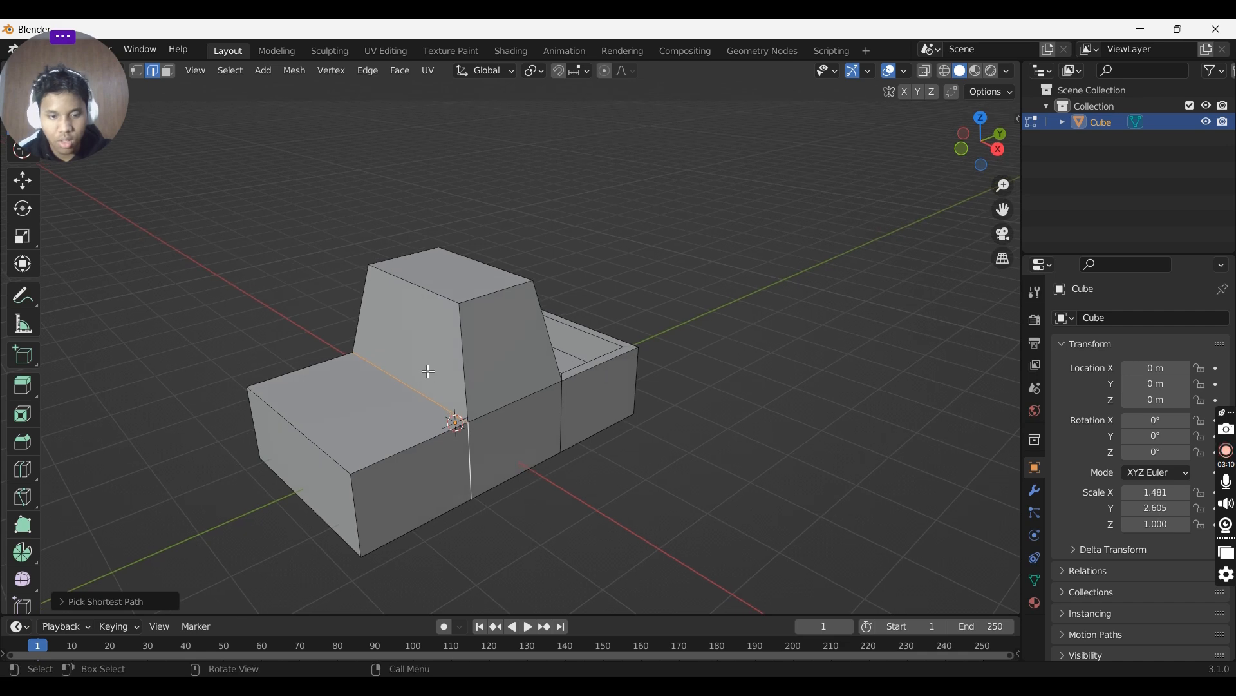
pyautogui.press('g')
pyautogui.press('y')
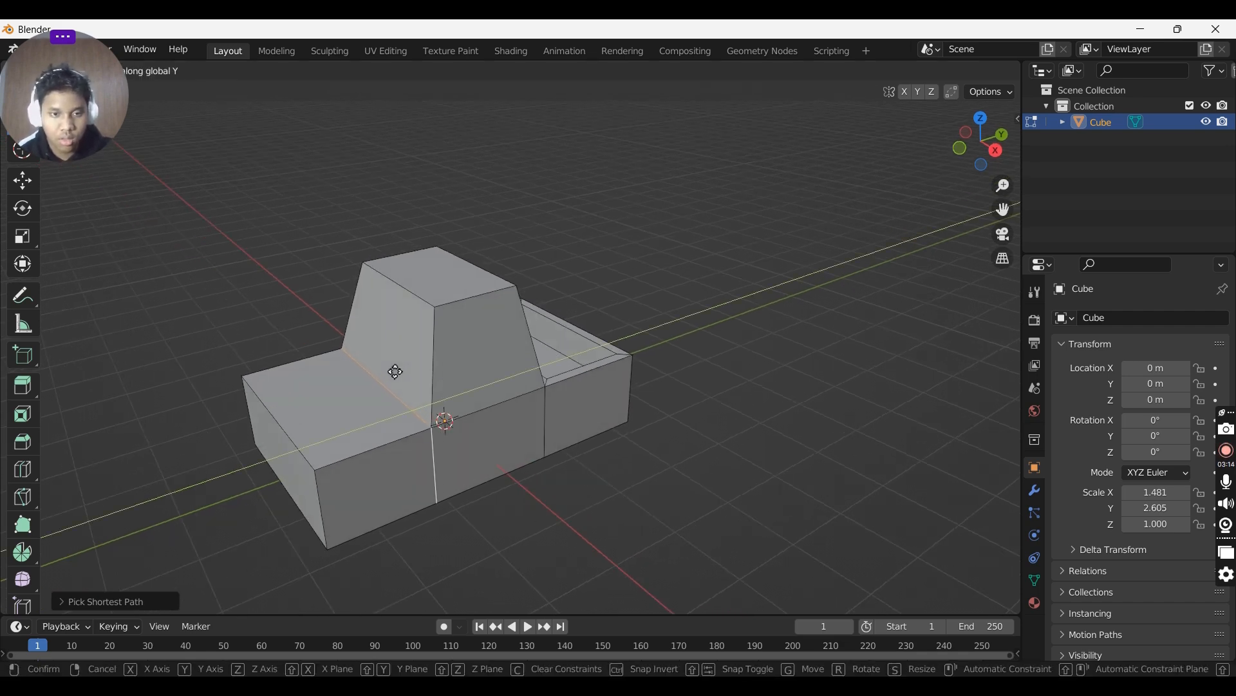
pyautogui.click(395, 372)
# - Move the same base edge along the Y axis once more to adjust the slope
pyautogui.moveTo(452, 299); pyautogui.dragTo(400, 348, button='middle')
pyautogui.press('g')
pyautogui.press('y')
pyautogui.click(406, 311)
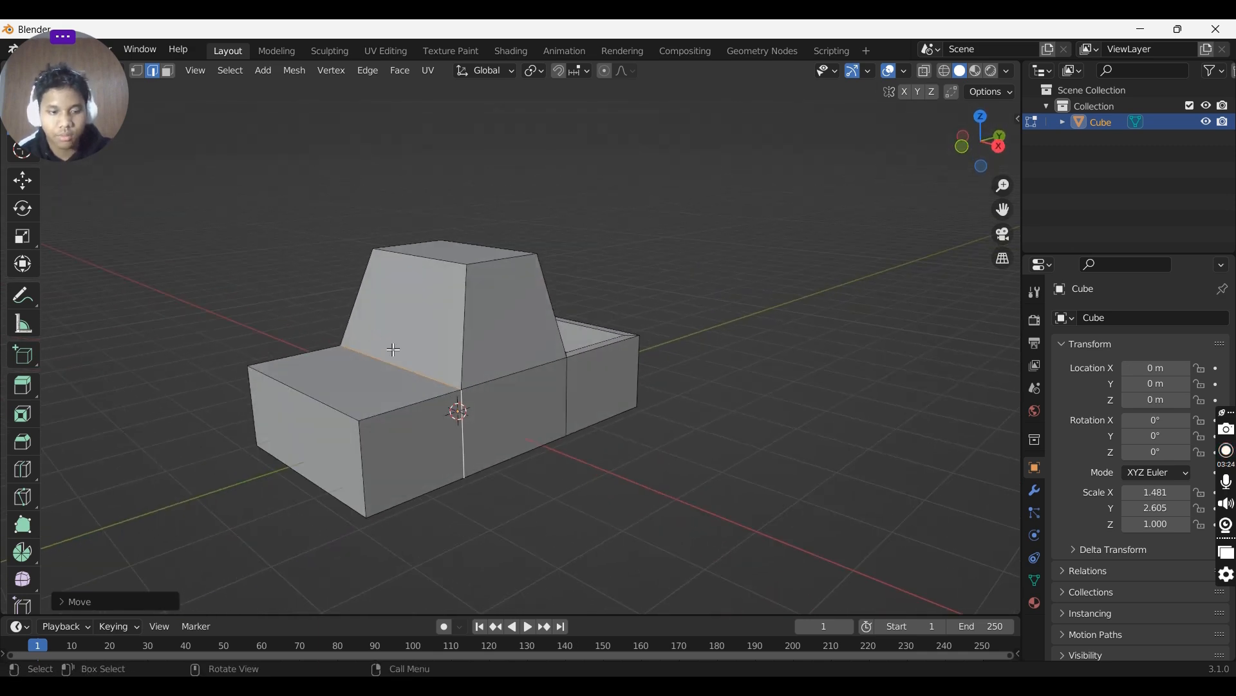
# - Select the raised section's sloped front face and inset it by about 0.037 m
pyautogui.press('3')
pyautogui.click(492, 346)
pyautogui.moveTo(491, 345); pyautogui.dragTo(515, 344, button='middle')
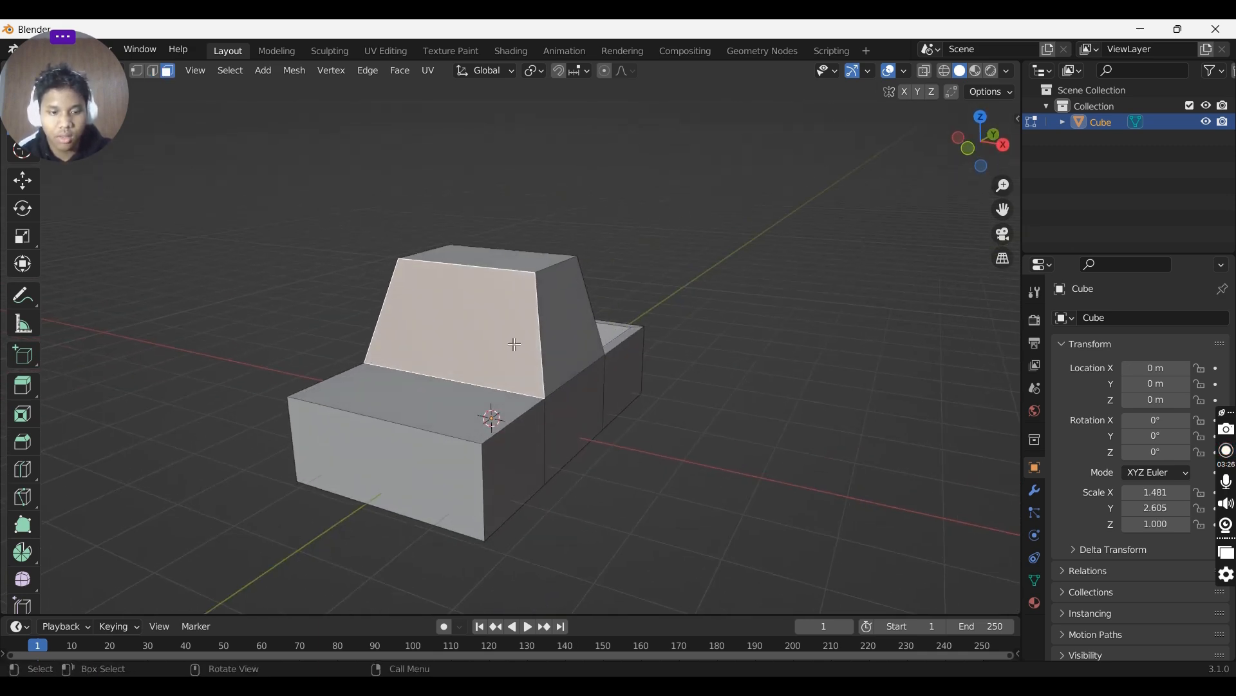
pyautogui.press('i')
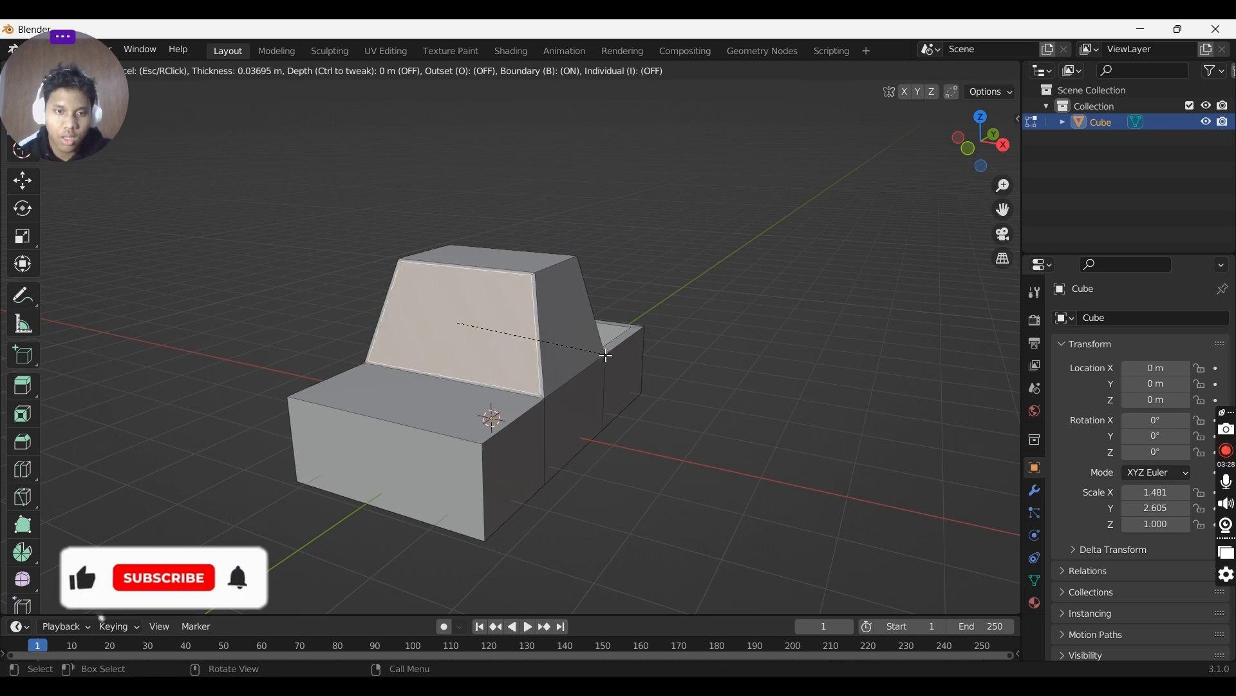
pyautogui.click(598, 351)
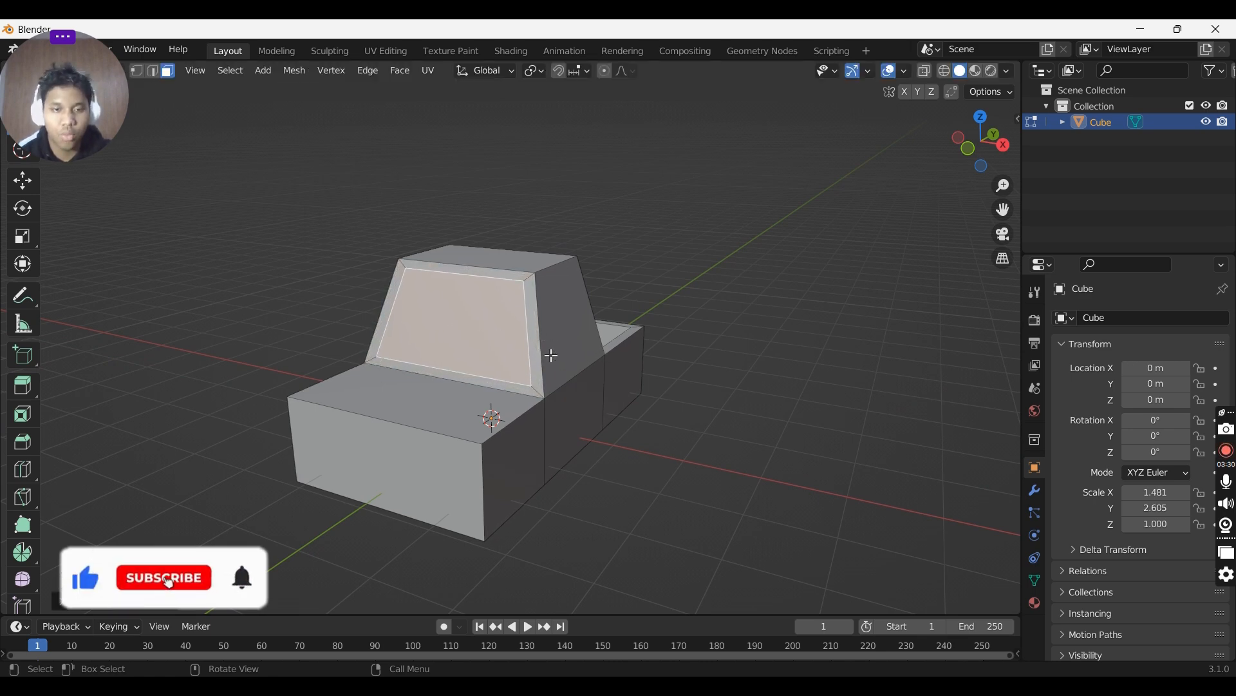
# - Extrude the inset sloped face slightly inward to recess a window
pyautogui.moveTo(549, 353)
pyautogui.mouseDown(button='middle')
pyautogui.moveTo(515, 365)
pyautogui.moveTo(565, 357)
pyautogui.mouseUp(button='middle')
pyautogui.press('e')
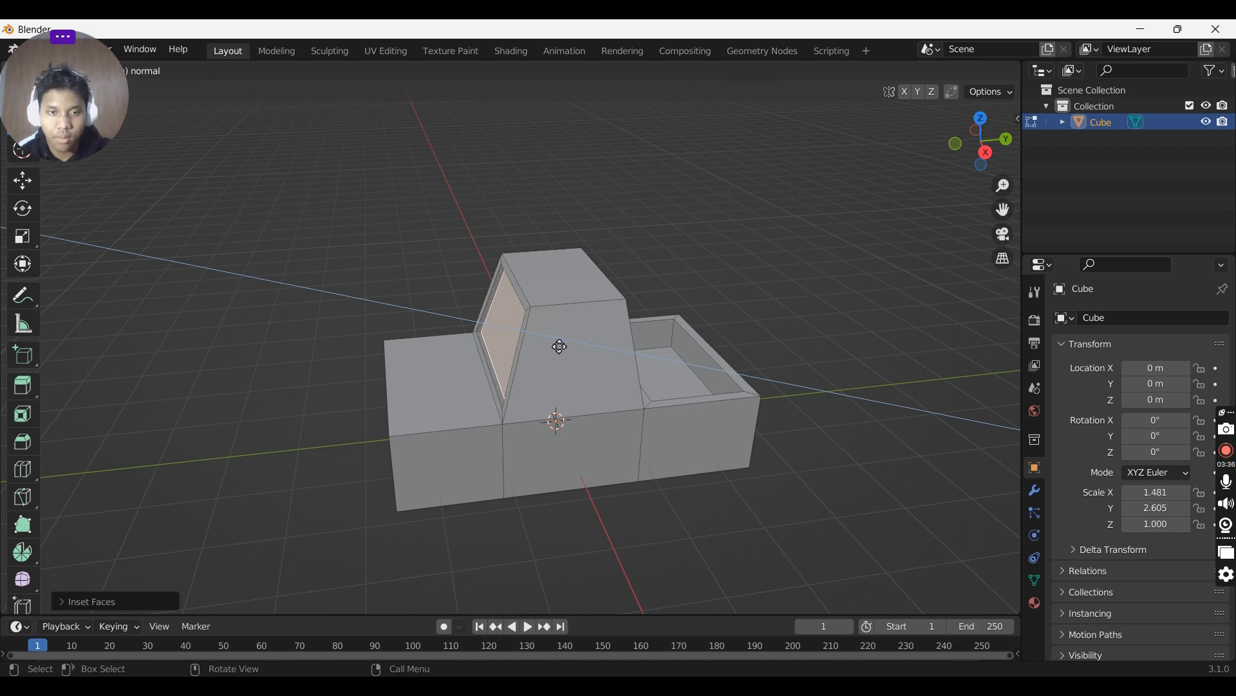
pyautogui.click(560, 347)
pyautogui.moveTo(563, 344); pyautogui.dragTo(591, 307, button='middle')
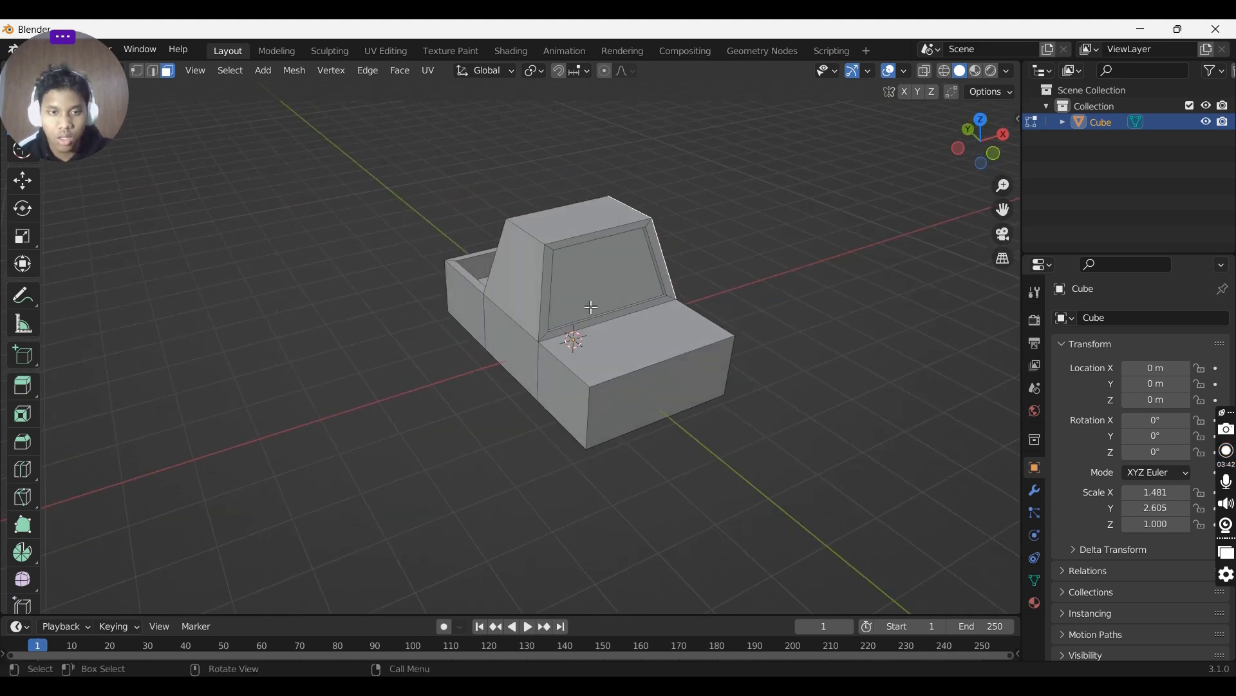
# - Select a side face of the raised section and inset it by about 0.042 m
pyautogui.click(519, 259)
pyautogui.moveTo(519, 259); pyautogui.dragTo(671, 256, button='middle')
pyautogui.press('i')
pyautogui.click(607, 275)
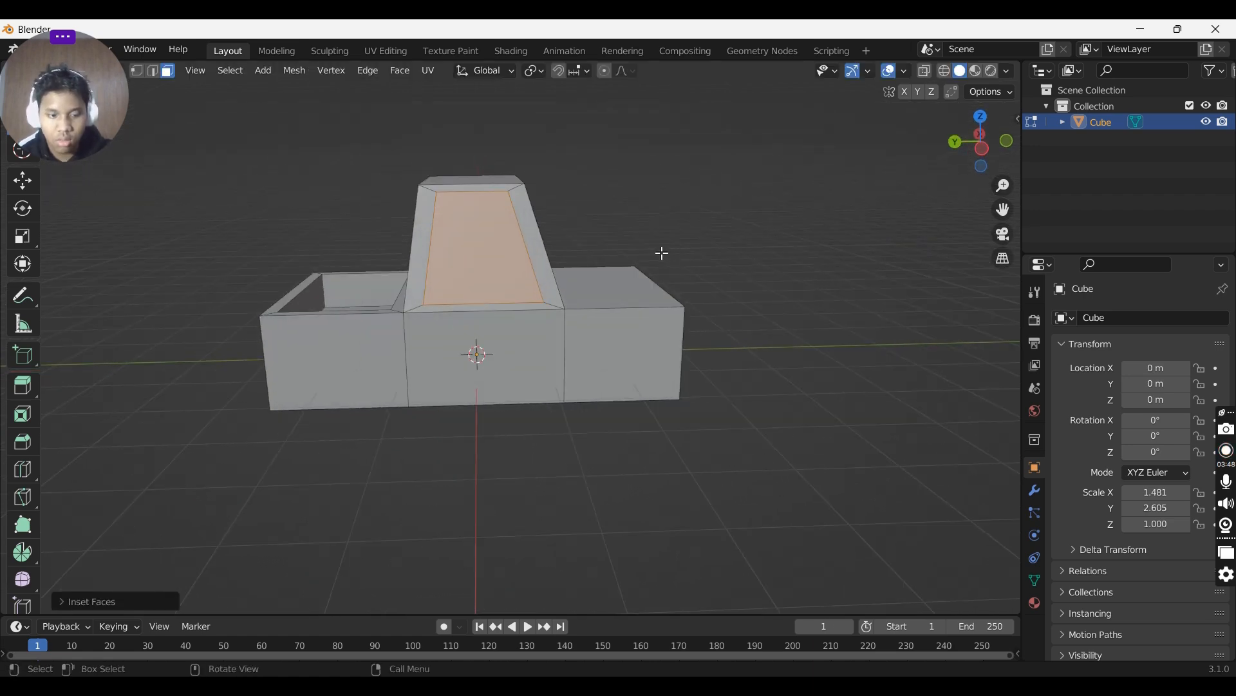
pyautogui.hotkey('ctrl', 'z')
pyautogui.press('i')
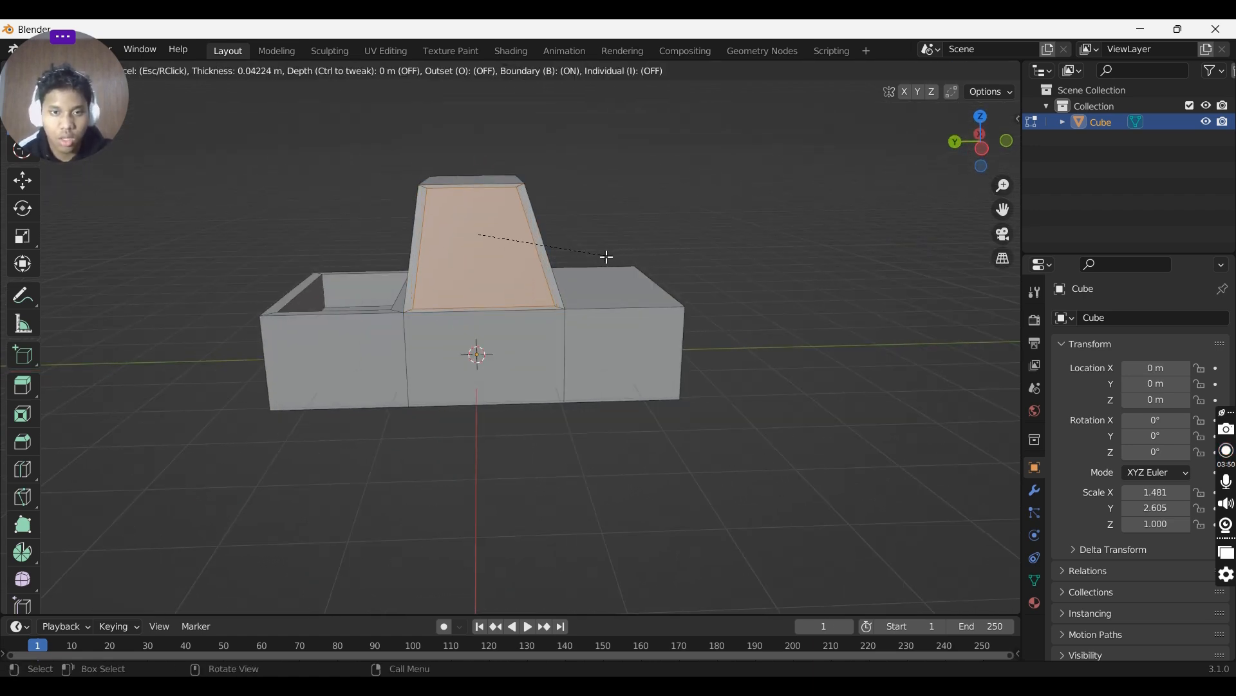
pyautogui.click(605, 256)
pyautogui.moveTo(621, 254)
pyautogui.mouseDown(button='middle')
pyautogui.moveTo(676, 253)
pyautogui.moveTo(420, 275)
pyautogui.moveTo(614, 256)
pyautogui.mouseUp(button='middle')
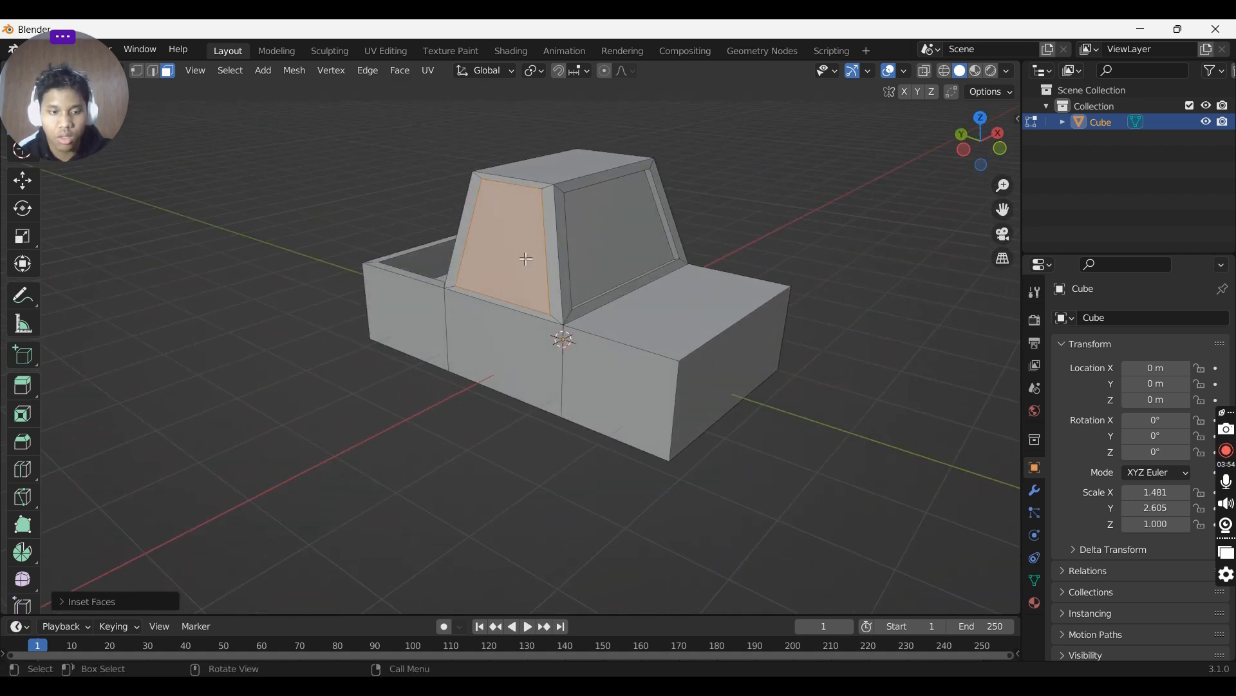
# - Extrude the inset side face slightly inward to recess a side window
pyautogui.click(510, 242)
pyautogui.moveTo(510, 241); pyautogui.dragTo(575, 259, button='middle')
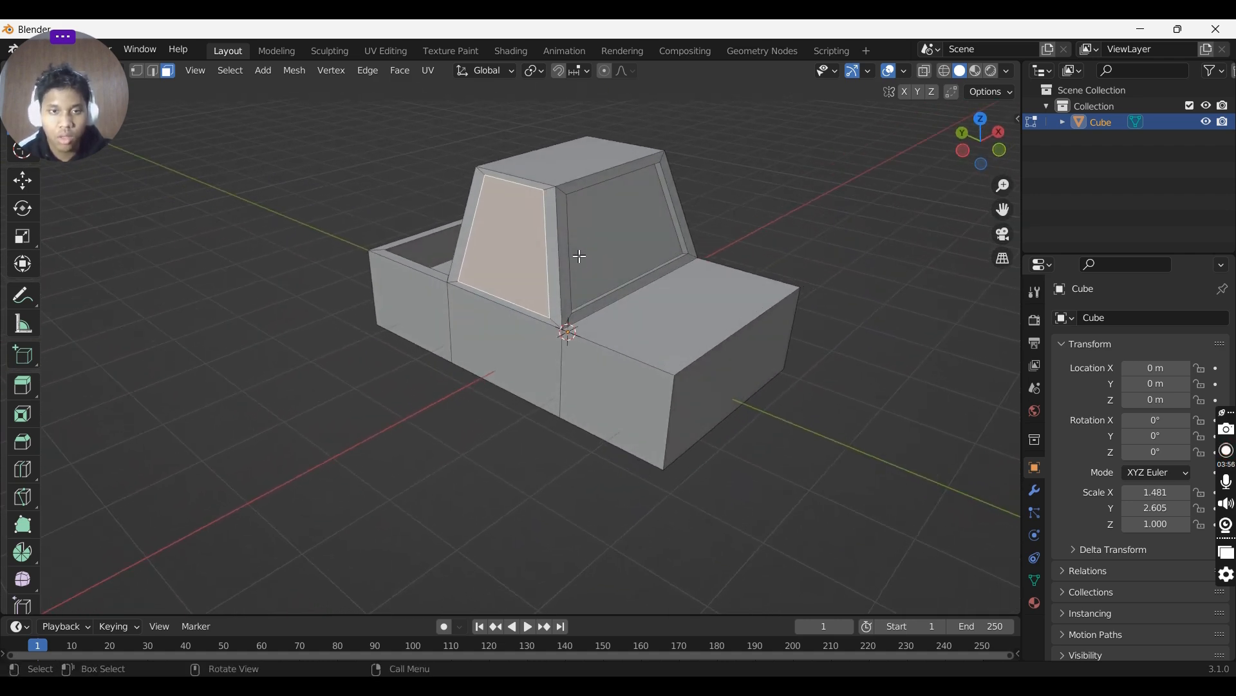
pyautogui.press('e')
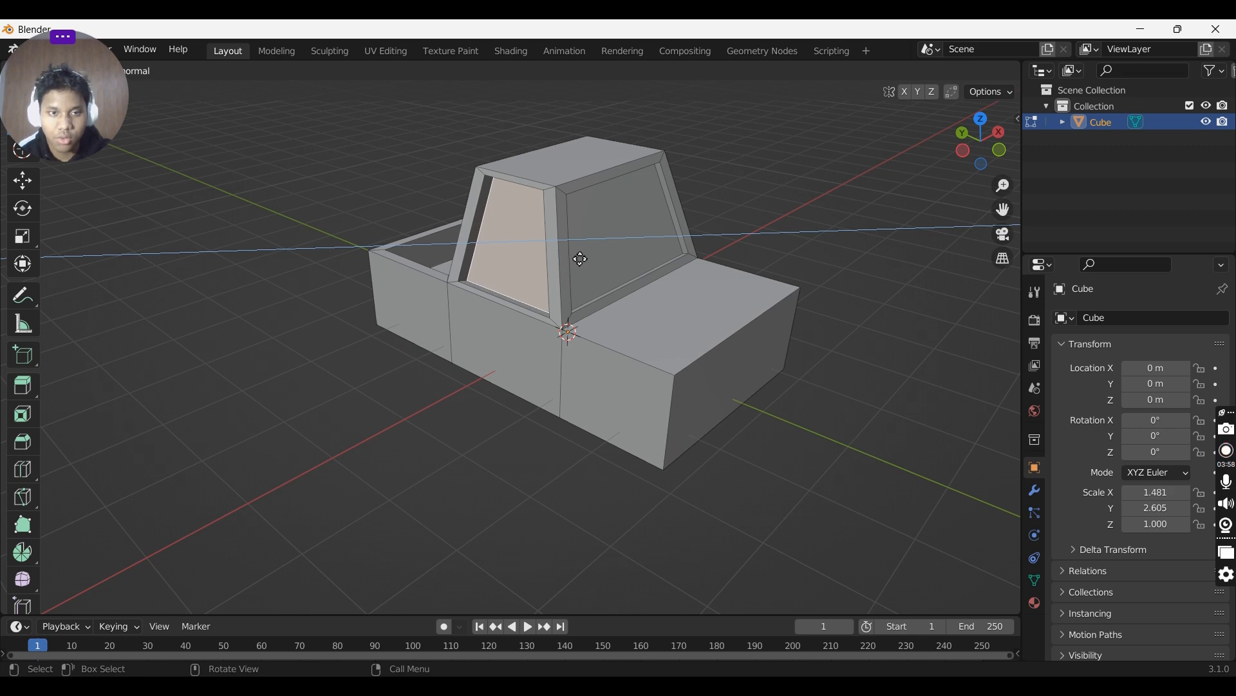
pyautogui.click(577, 260)
pyautogui.moveTo(576, 260); pyautogui.dragTo(414, 256, button='middle')
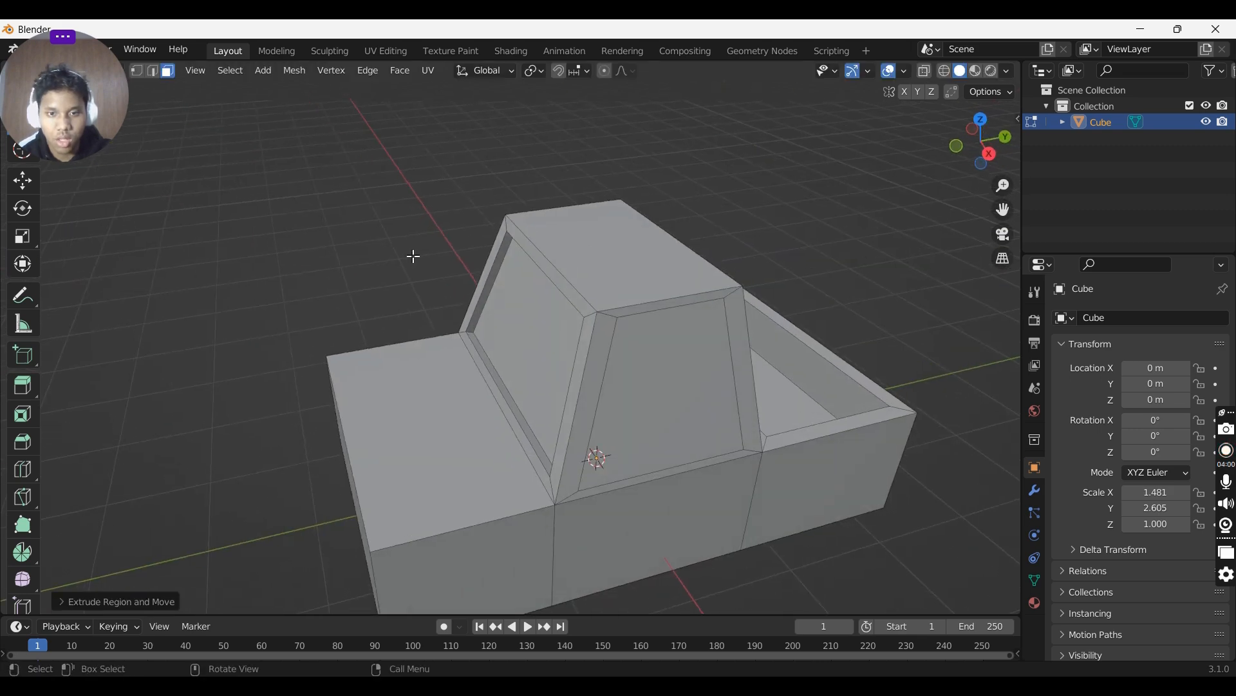
# - Select the opposite side face of the raised section and extrude it slightly inward
pyautogui.click(682, 385)
pyautogui.moveTo(682, 385); pyautogui.dragTo(726, 364, button='middle')
pyautogui.press('e')
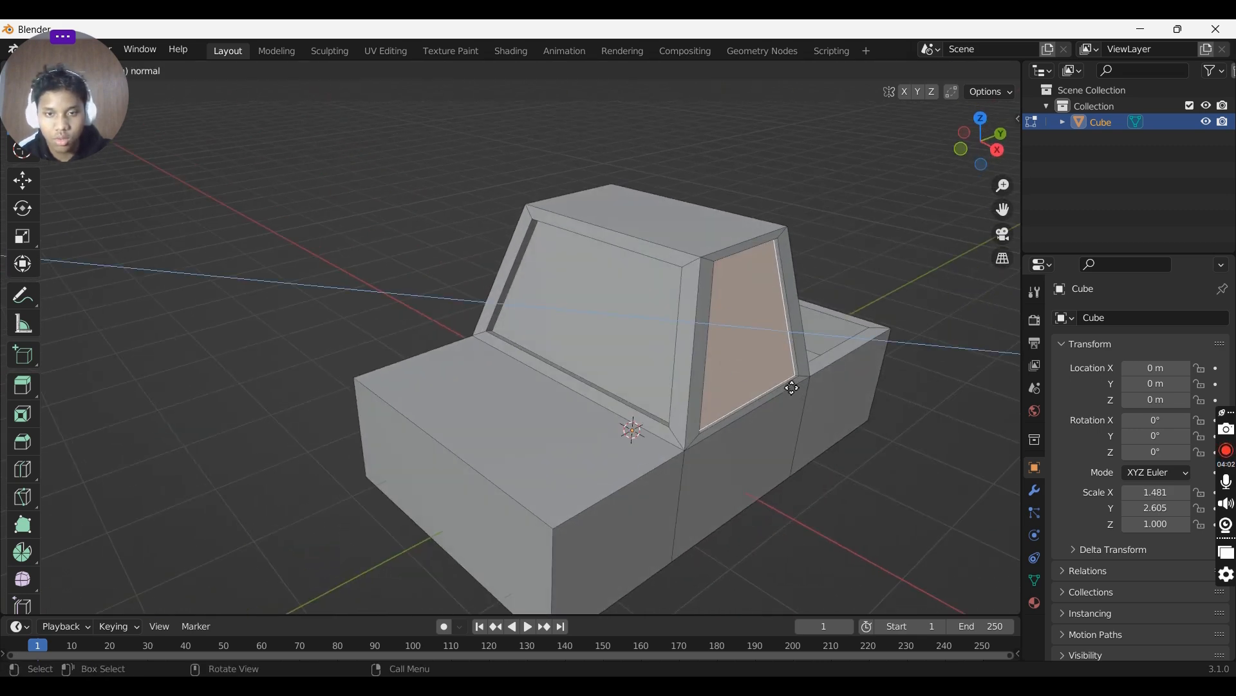
pyautogui.click(787, 382)
pyautogui.moveTo(787, 381); pyautogui.dragTo(658, 363, button='middle')
# - Add two horizontal loop cuts running around the lower body of the truck
pyautogui.click(718, 391)
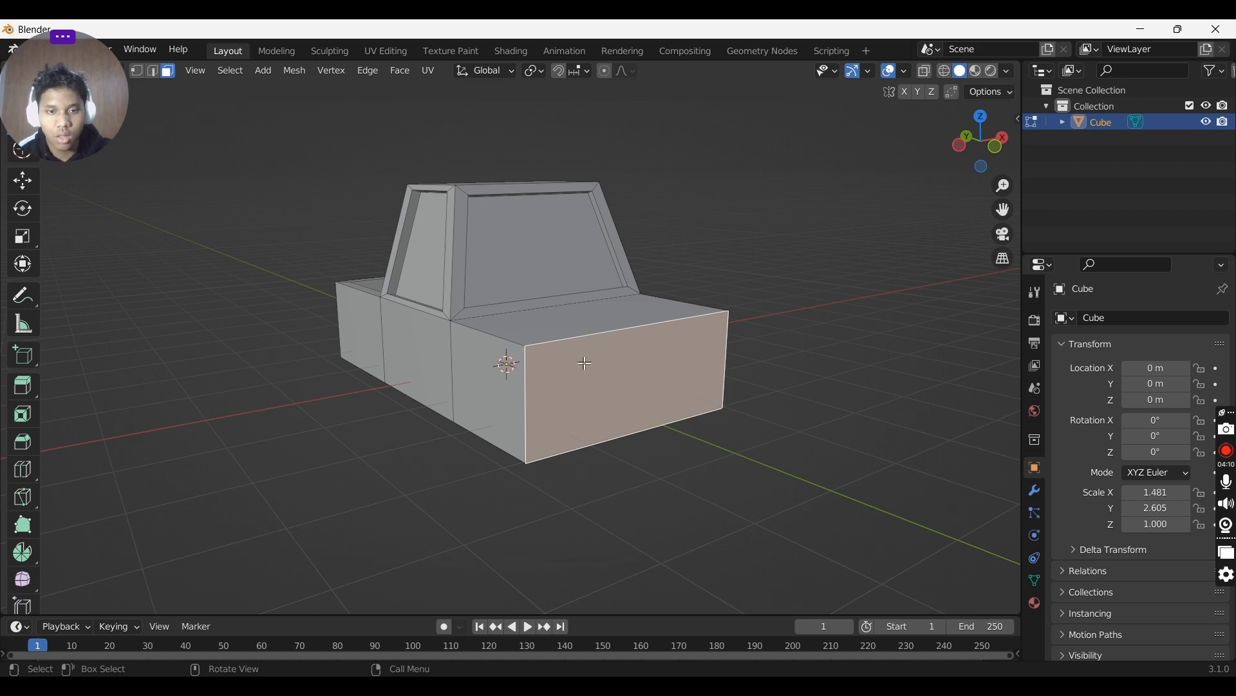
pyautogui.click(553, 328)
pyautogui.click(626, 386)
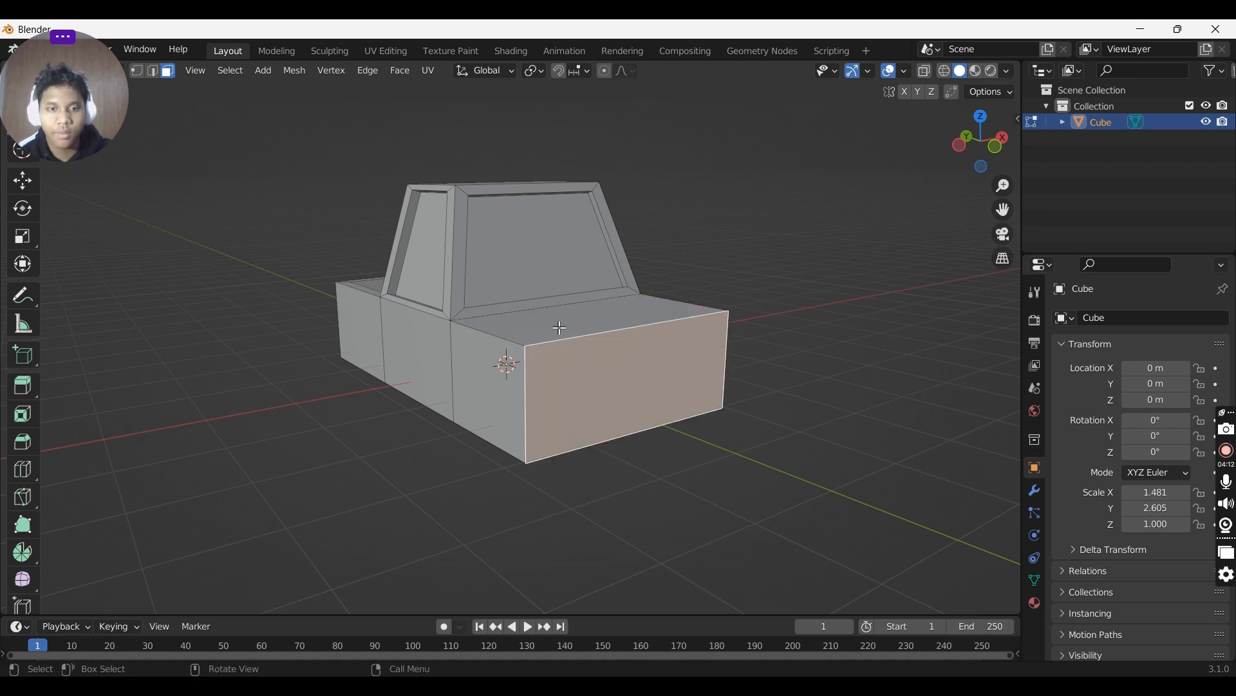
pyautogui.moveTo(532, 336); pyautogui.dragTo(588, 375, button='middle')
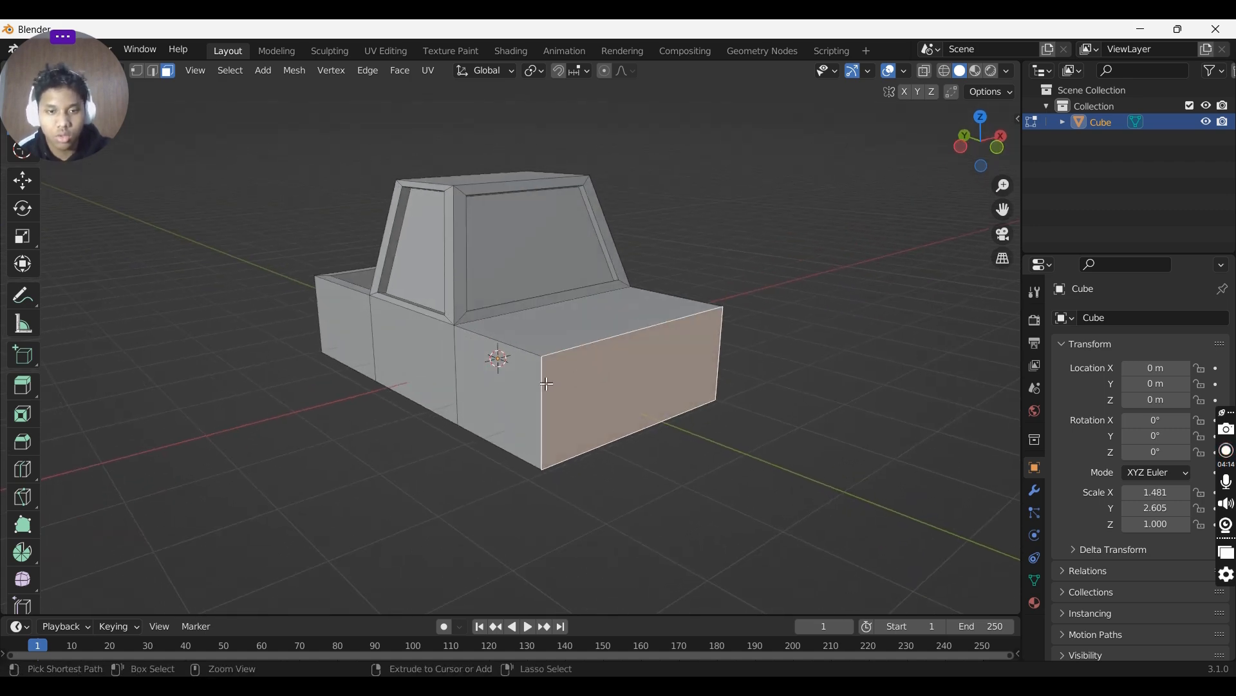
pyautogui.hotkey('ctrl', 'r')
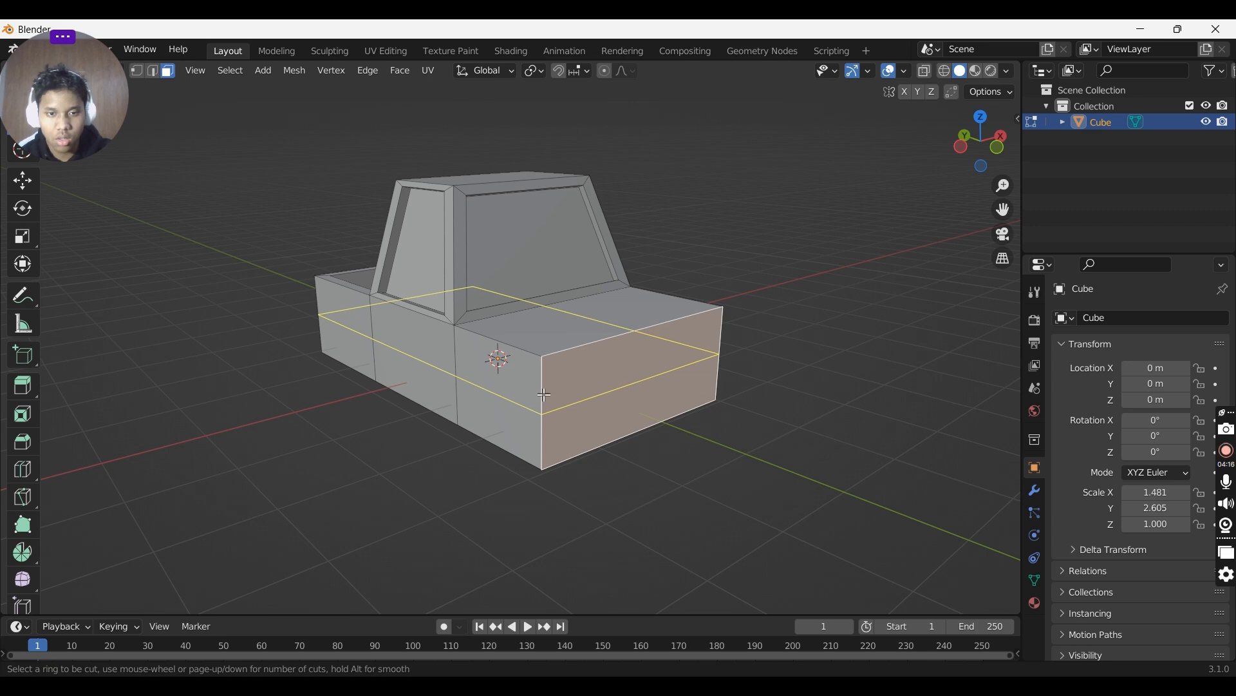
pyautogui.scroll(1, 545, 396)
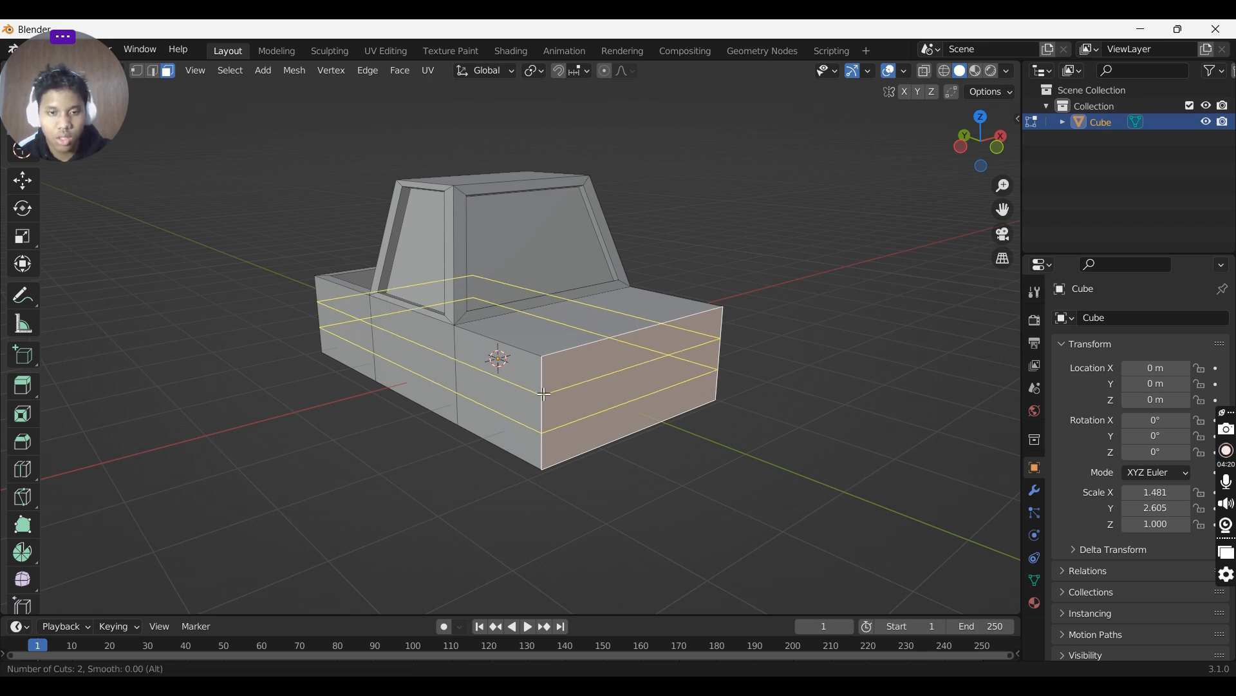
pyautogui.click(544, 394)
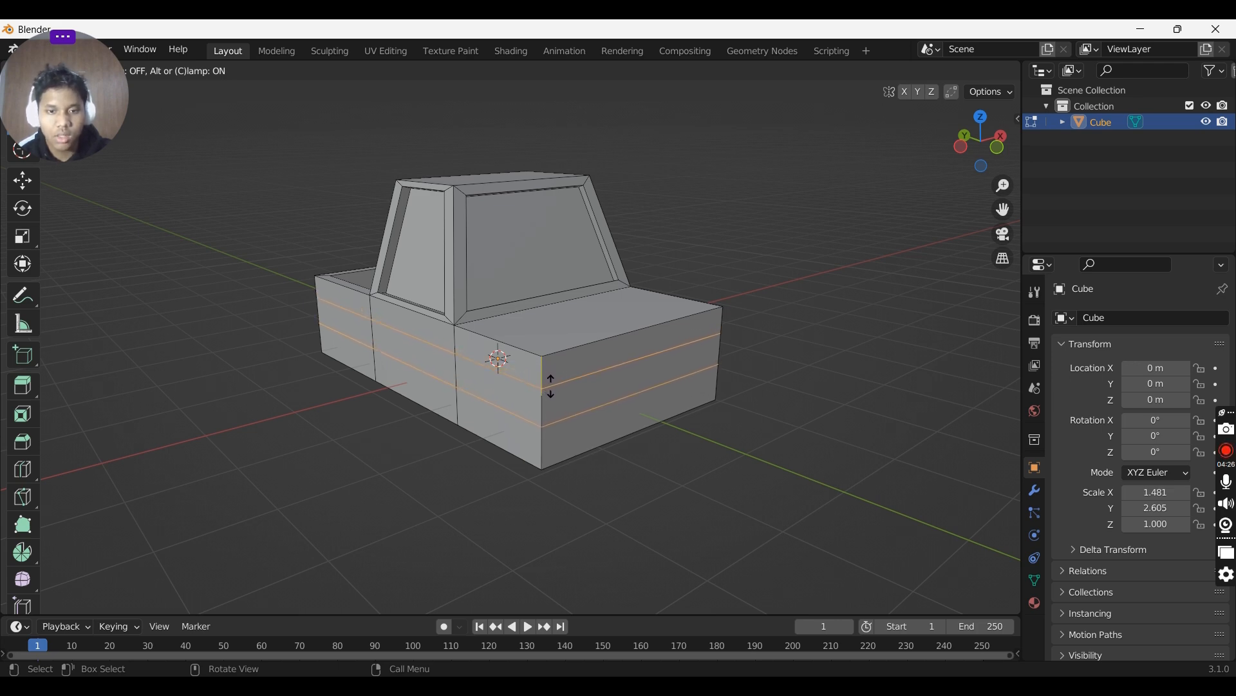
pyautogui.click(552, 387)
# - Try a single vertical loop cut across the front of the body and undo it
pyautogui.moveTo(769, 369); pyautogui.dragTo(682, 353, button='middle')
pyautogui.hotkey('ctrl', 'r')
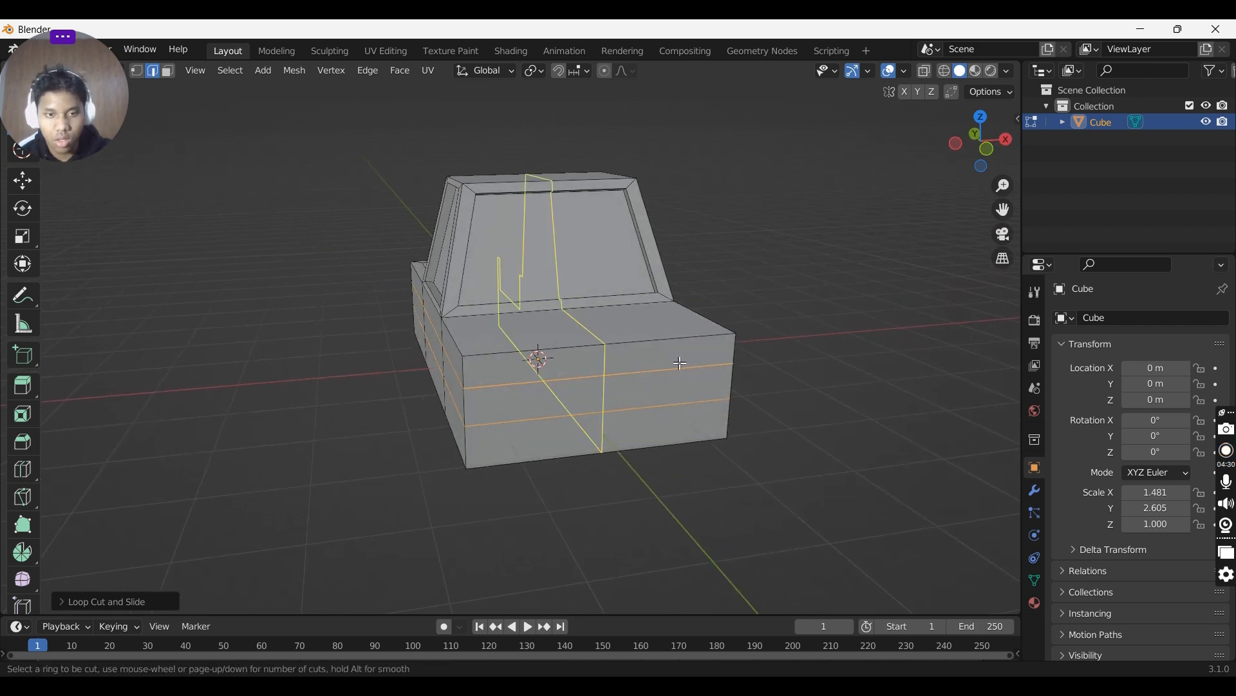
pyautogui.scroll(1, 681, 364)
pyautogui.scroll(-1, 680, 366)
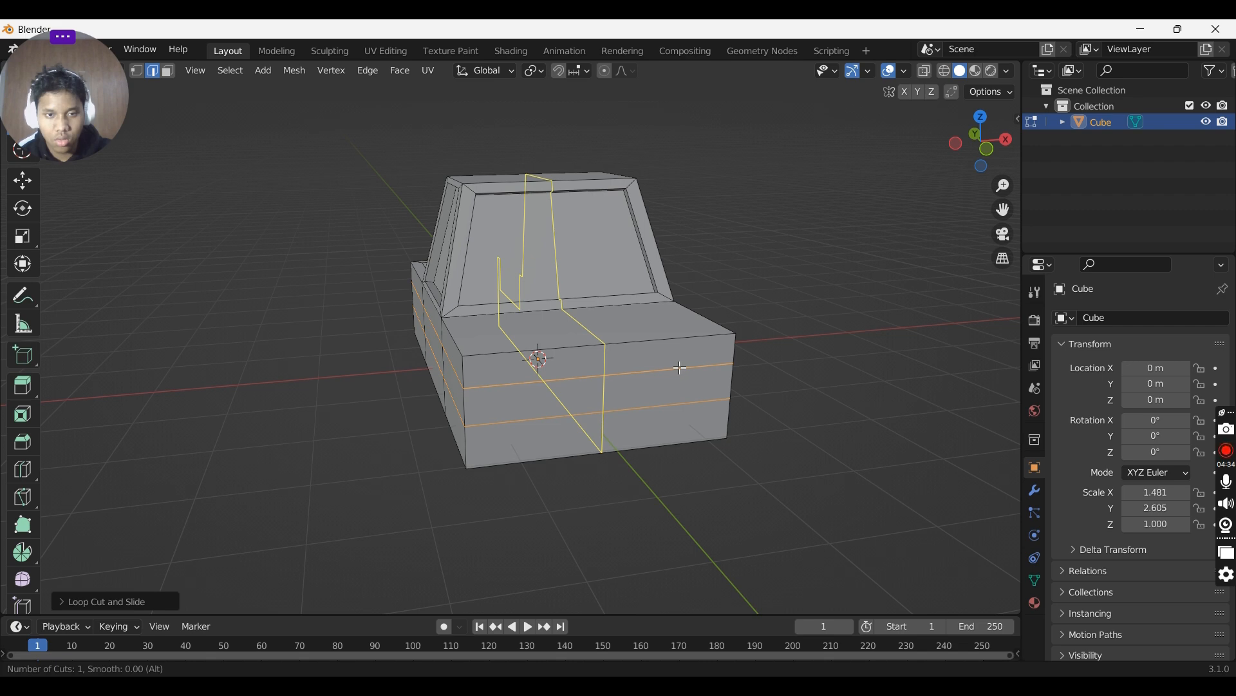
pyautogui.click(681, 367)
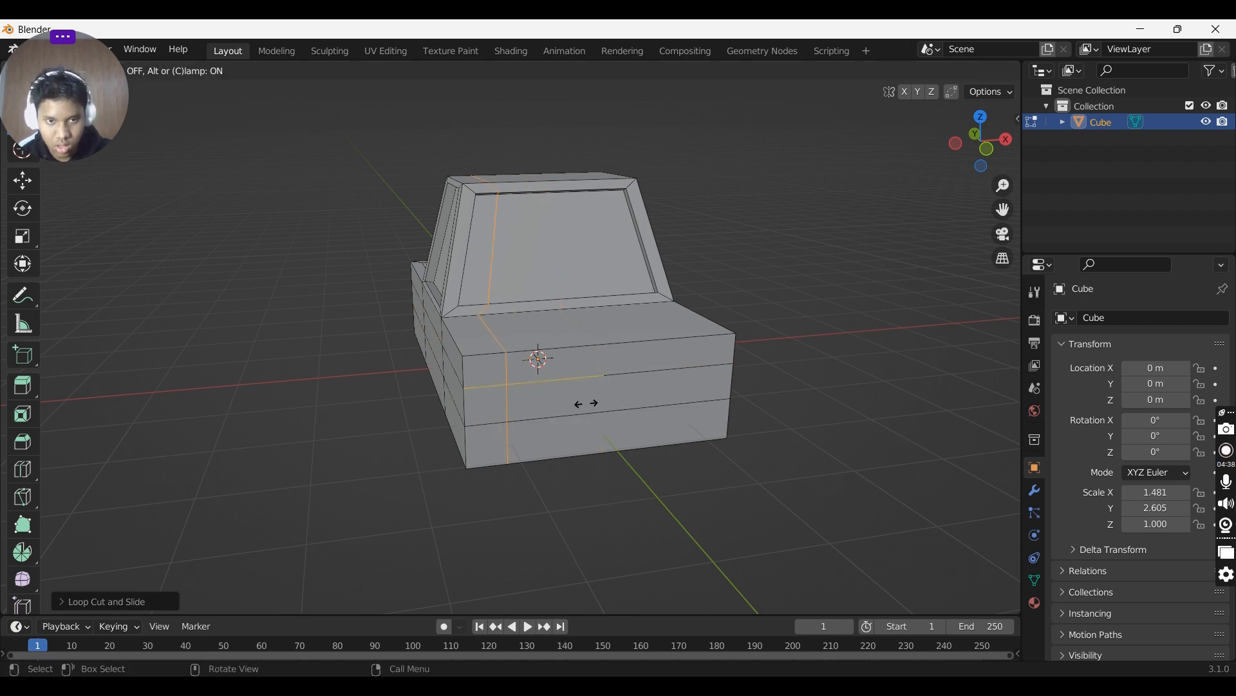
pyautogui.click(586, 404)
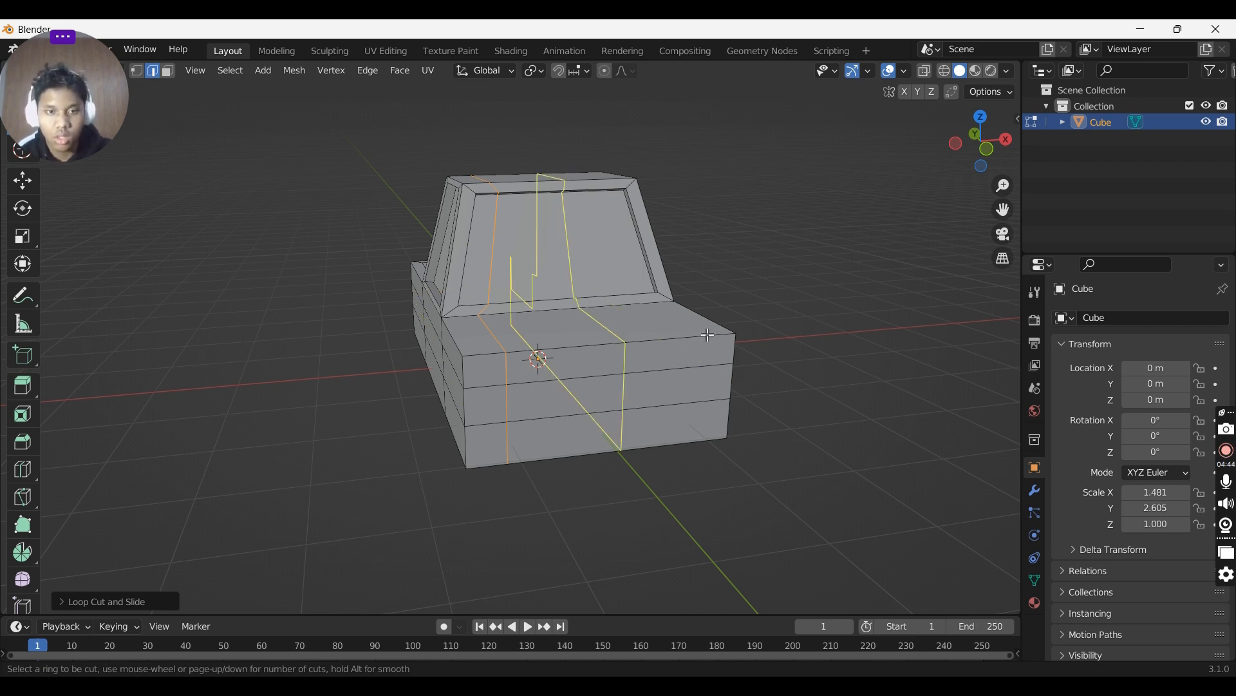
pyautogui.hotkey('ctrl', 'z')
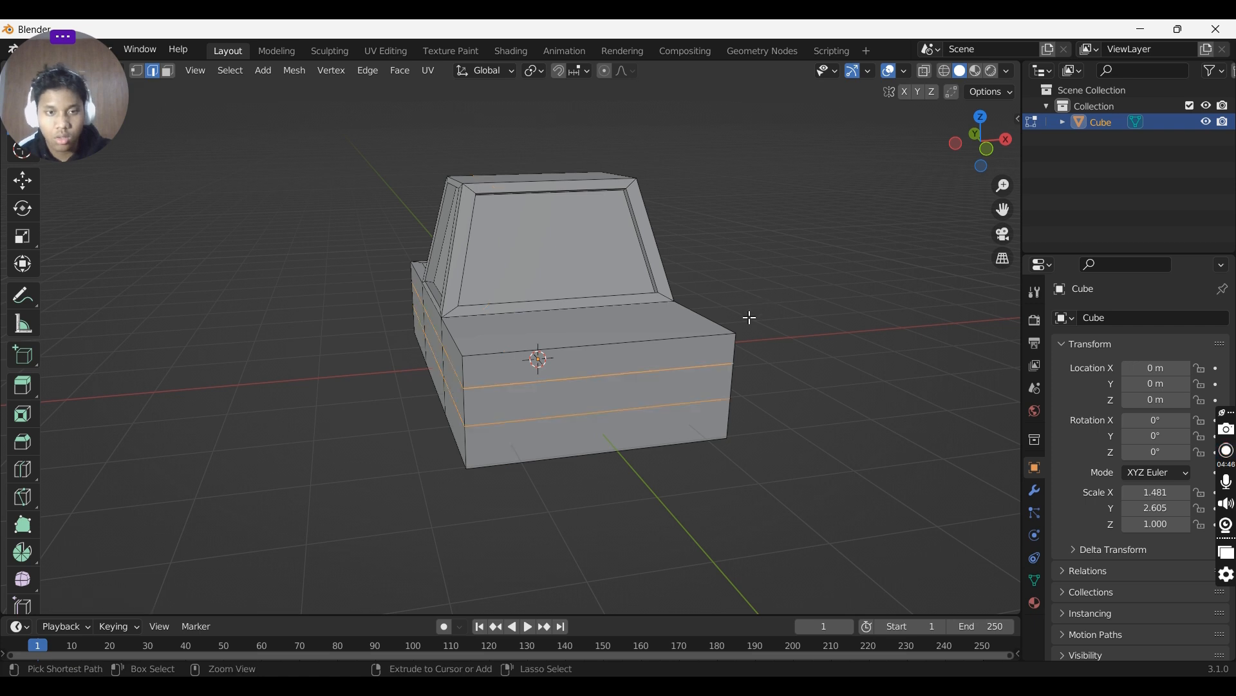
# - Try two vertical loop cuts across the front of the body and undo them
pyautogui.hotkey('ctrl', 'r')
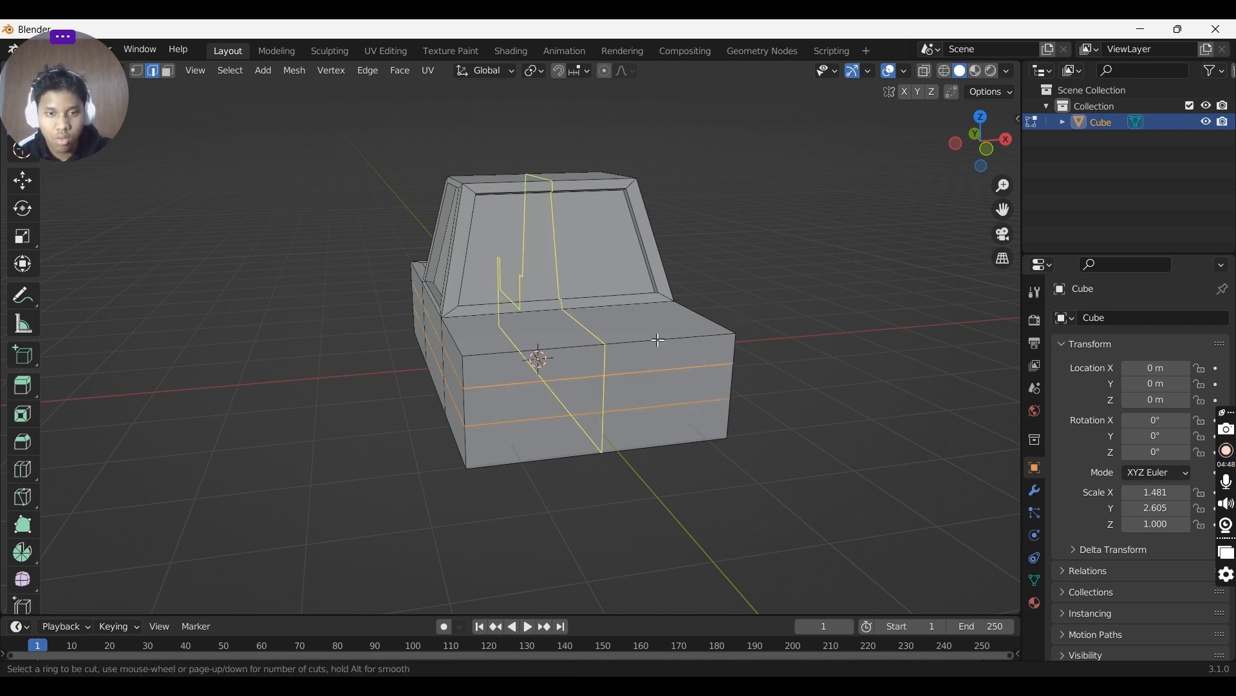
pyautogui.scroll(1, 669, 347)
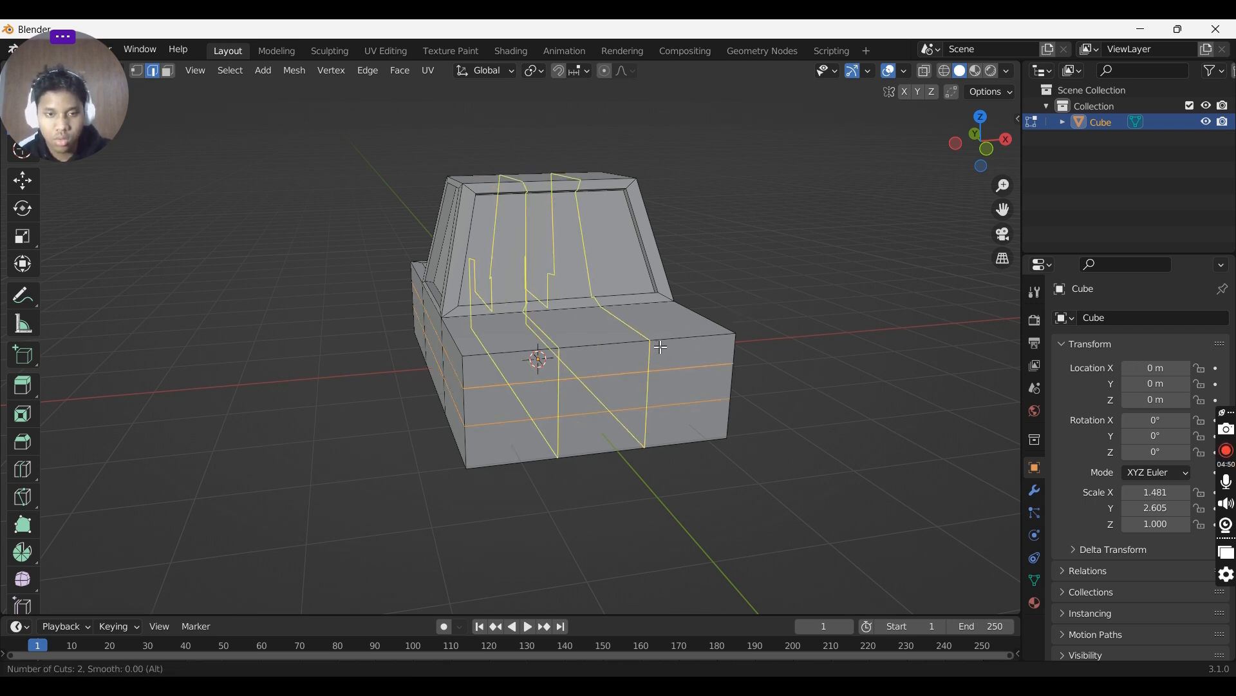
pyautogui.click(662, 347)
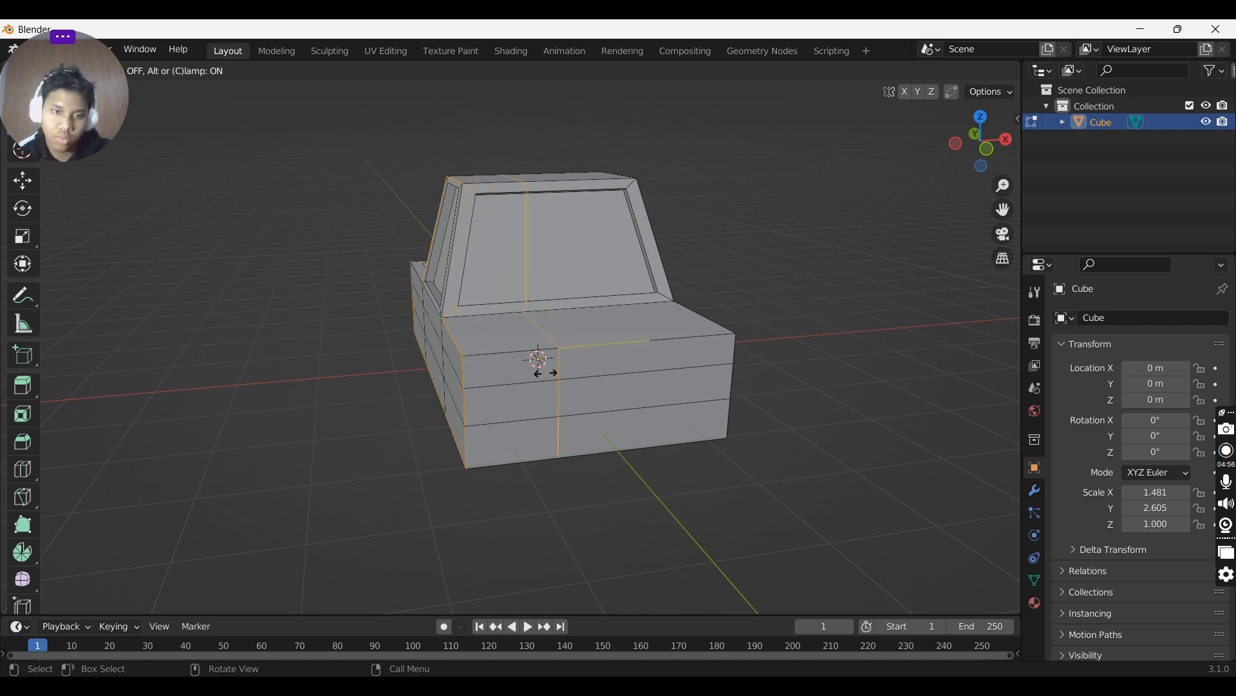
pyautogui.click(572, 368)
pyautogui.hotkey('ctrl', 'z')
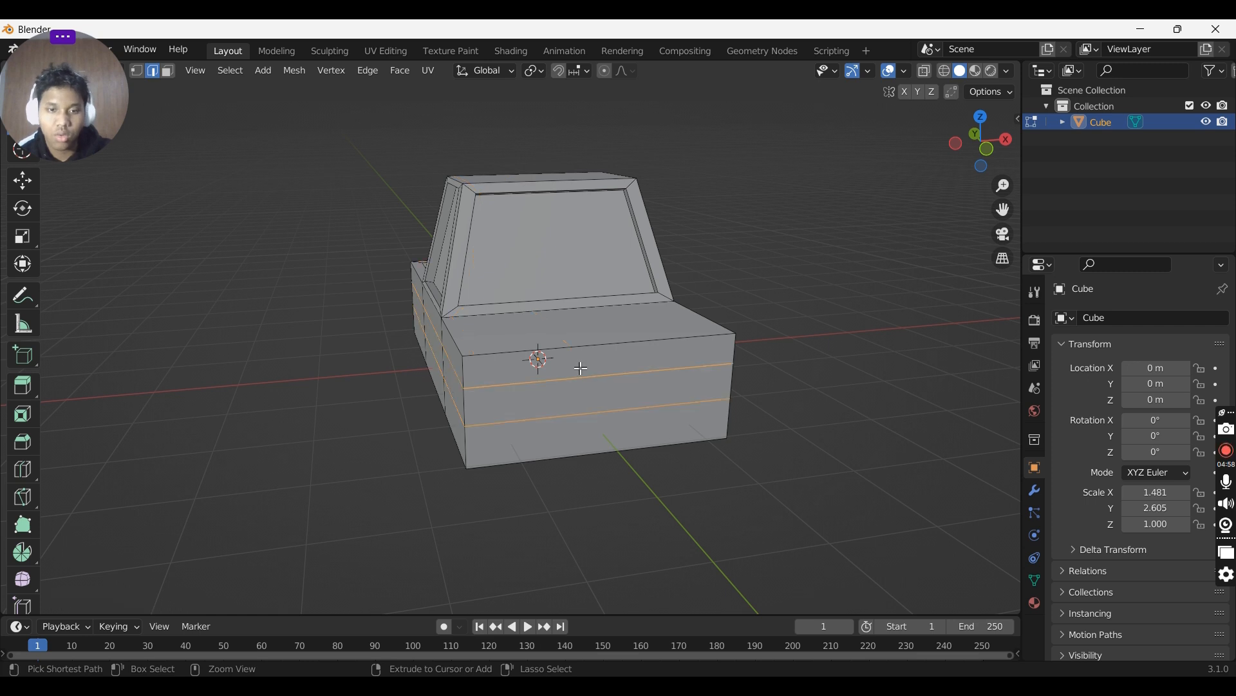
# - Add a vertical loop cut slid close to the left edge of the front of the body
pyautogui.hotkey('ctrl', 'r')
pyautogui.click(570, 367)
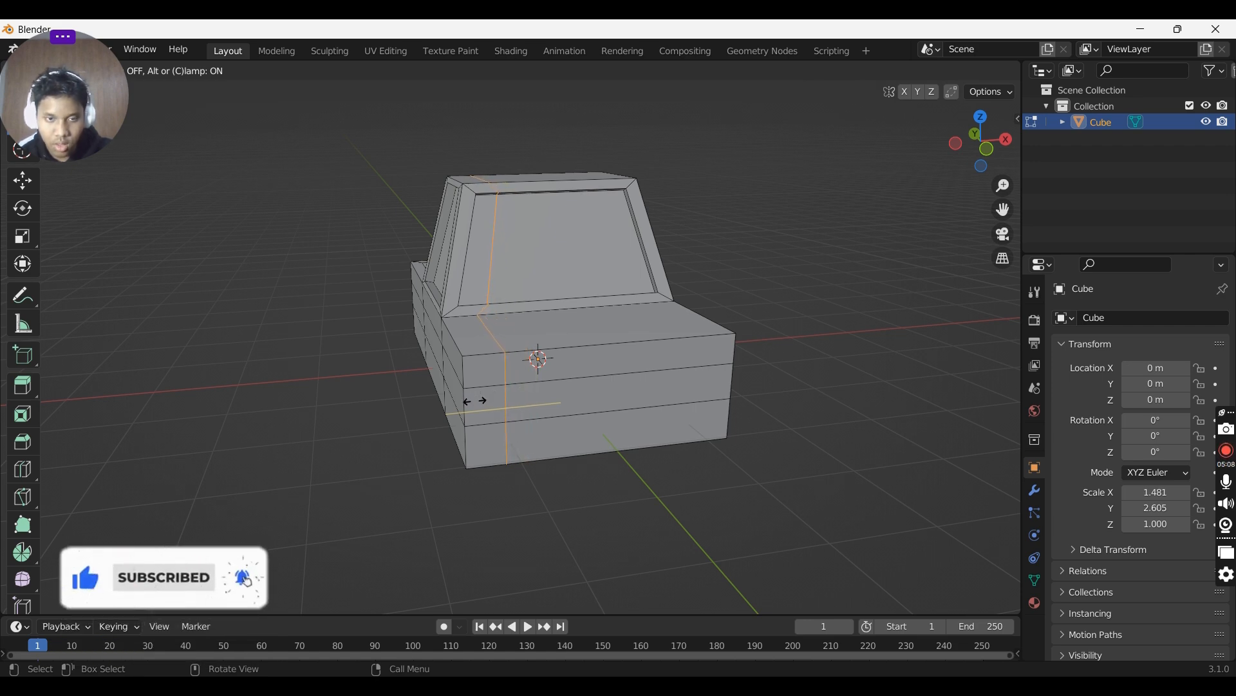
pyautogui.click(480, 395)
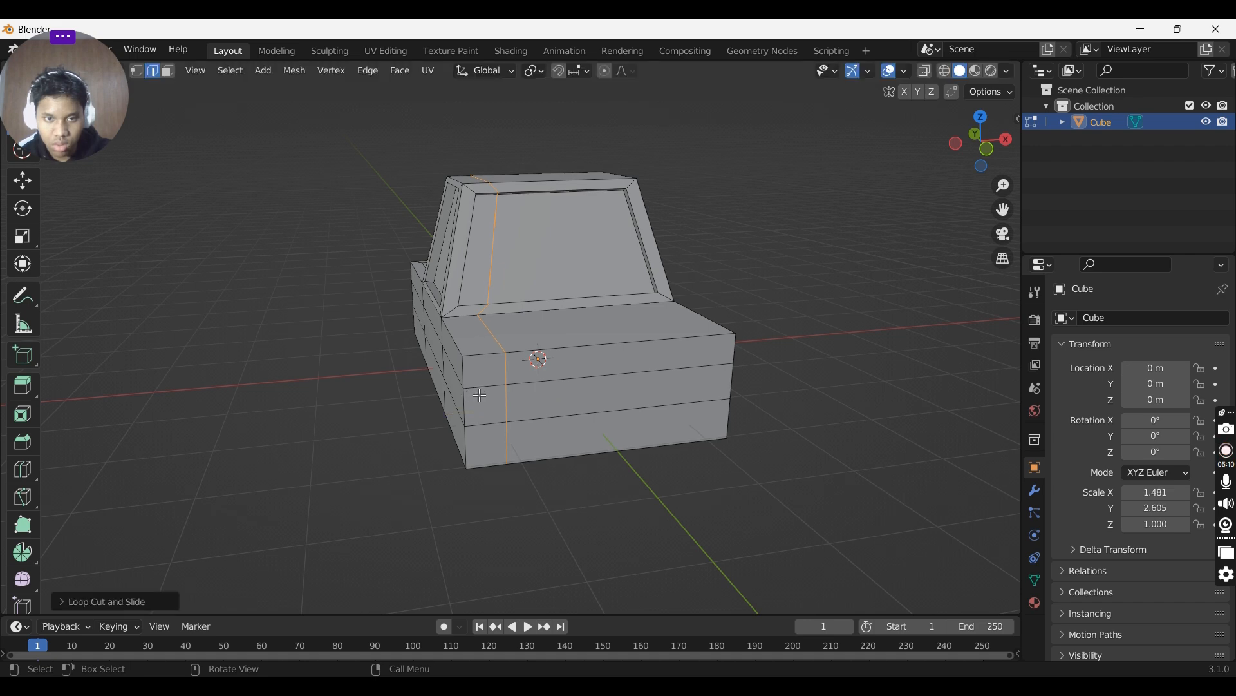
pyautogui.moveTo(802, 364); pyautogui.dragTo(767, 331, button='middle')
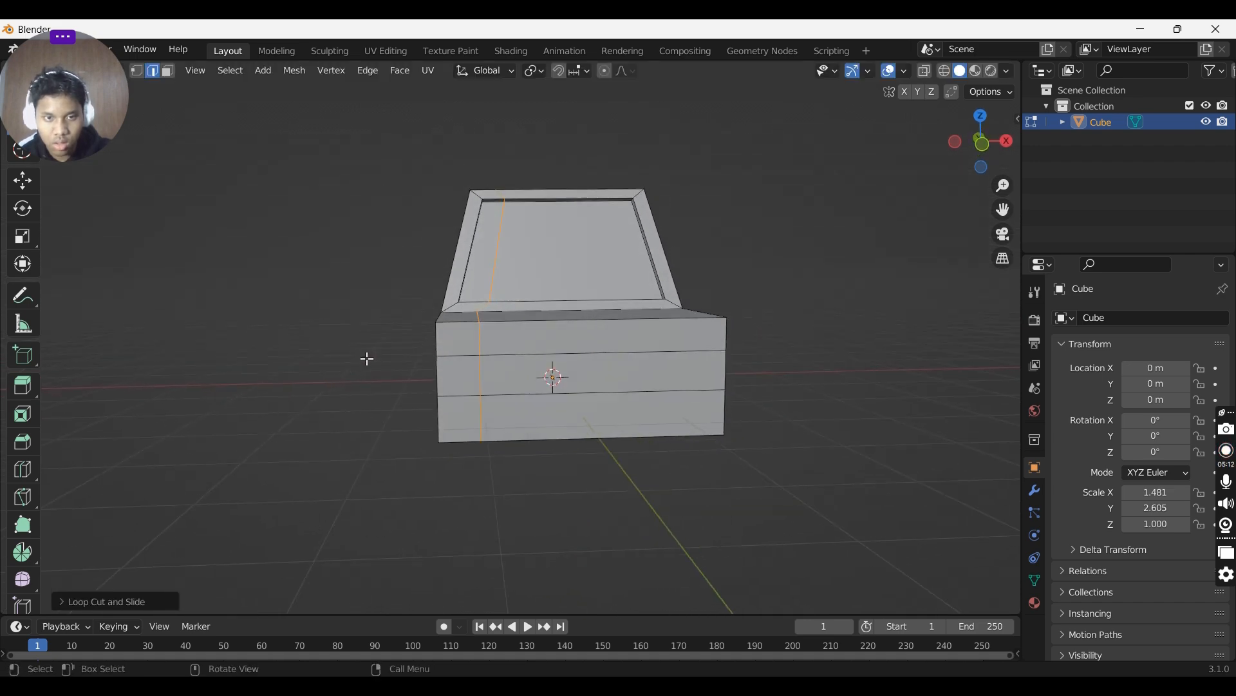
pyautogui.moveTo(471, 347); pyautogui.dragTo(506, 361, button='middle')
pyautogui.click(505, 361)
pyautogui.click(513, 346)
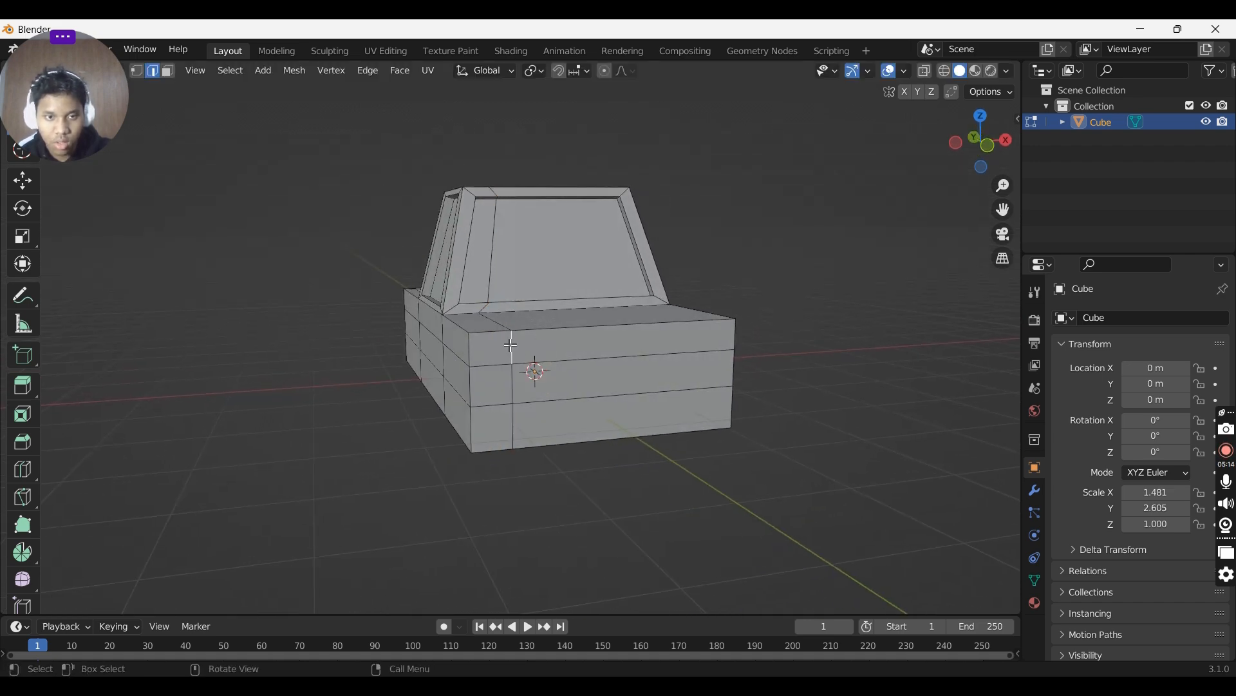
# - Add a vertical loop cut slid close to the right edge of the front of the body
pyautogui.press('3')
pyautogui.click(481, 348)
pyautogui.click(532, 348)
pyautogui.click(500, 350)
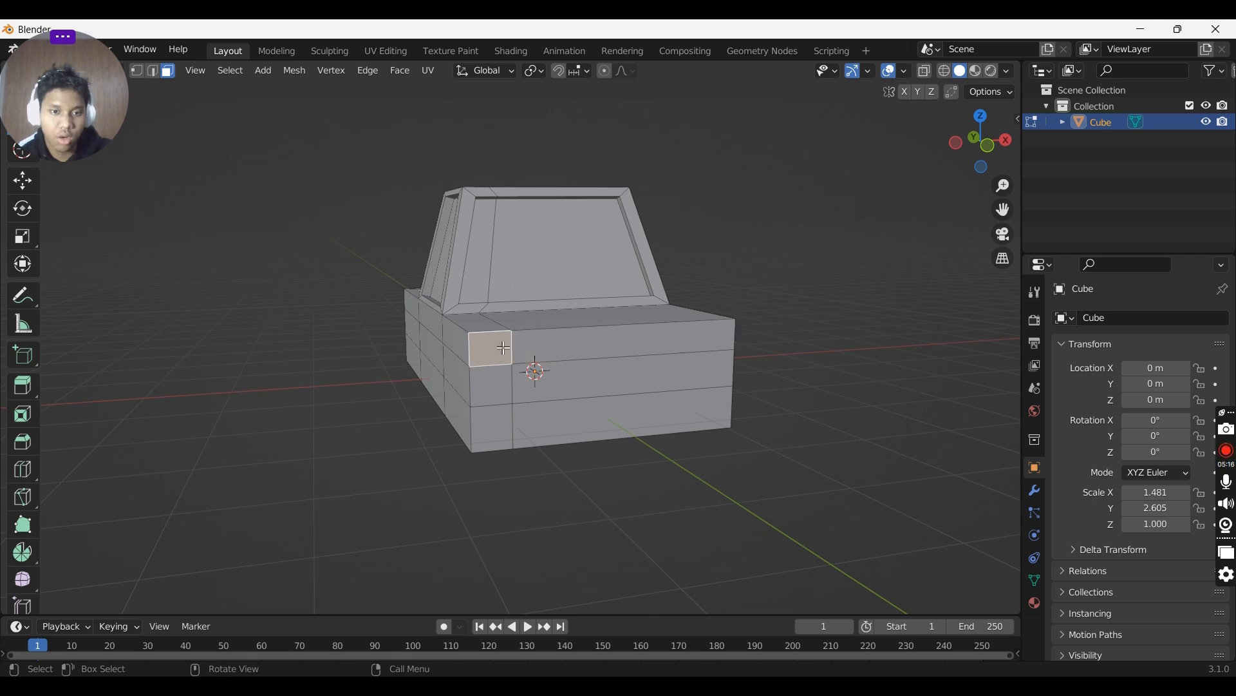
pyautogui.hotkey('ctrl', 'r')
pyautogui.click(684, 331)
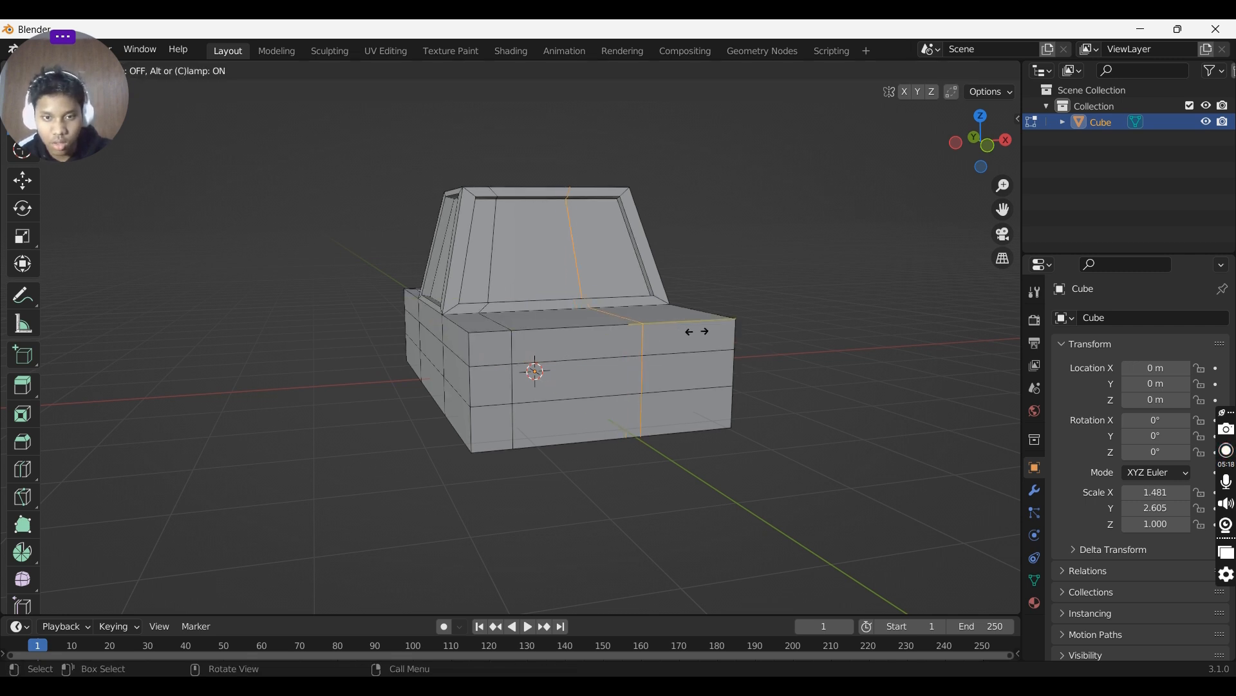
pyautogui.click(756, 348)
pyautogui.moveTo(756, 348); pyautogui.dragTo(570, 371, button='middle')
pyautogui.scroll(2, 697, 386)
pyautogui.scroll(-2, 738, 388)
pyautogui.press('3')
pyautogui.press('Tab')
pyautogui.press('Tab')
pyautogui.click(558, 366)
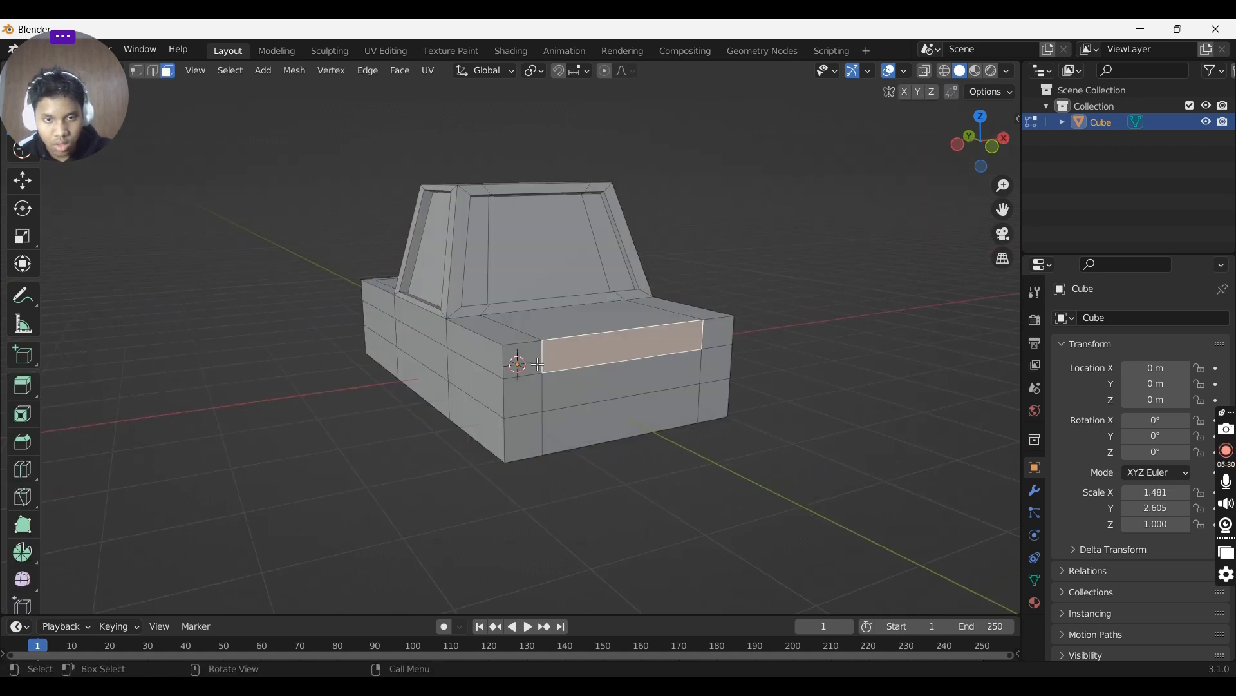
pyautogui.click(538, 365)
pyautogui.click(727, 346)
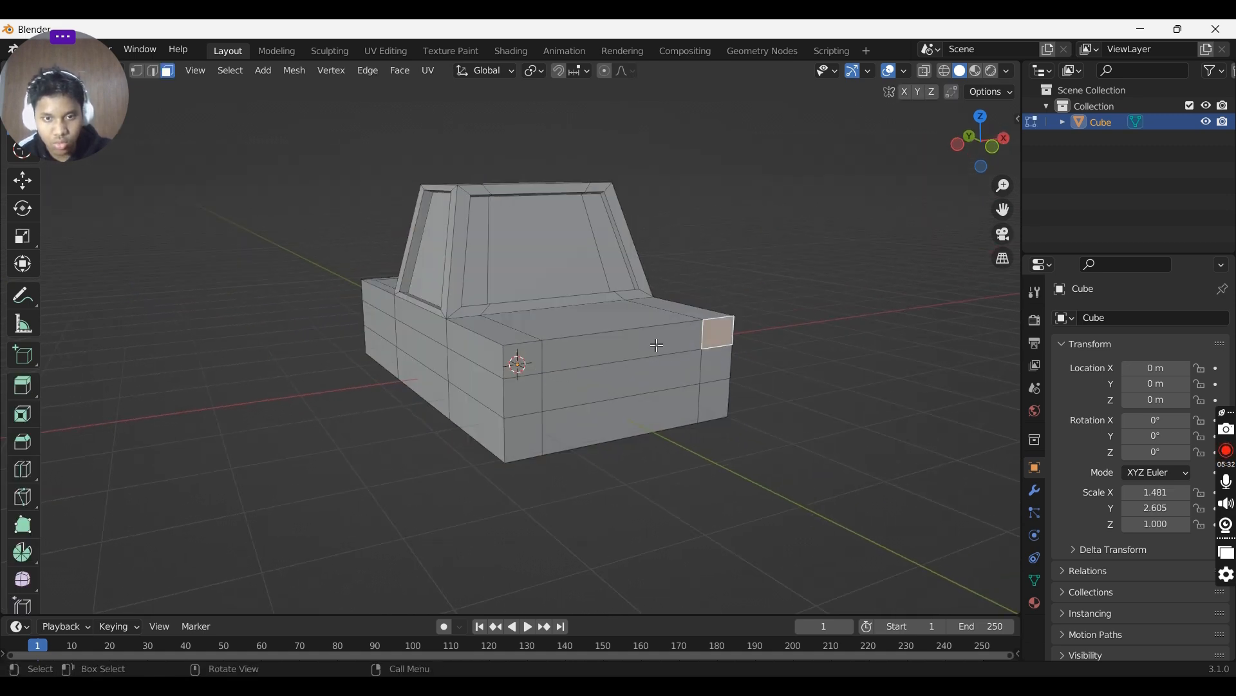
pyautogui.moveTo(565, 361); pyautogui.dragTo(597, 361, button='middle')
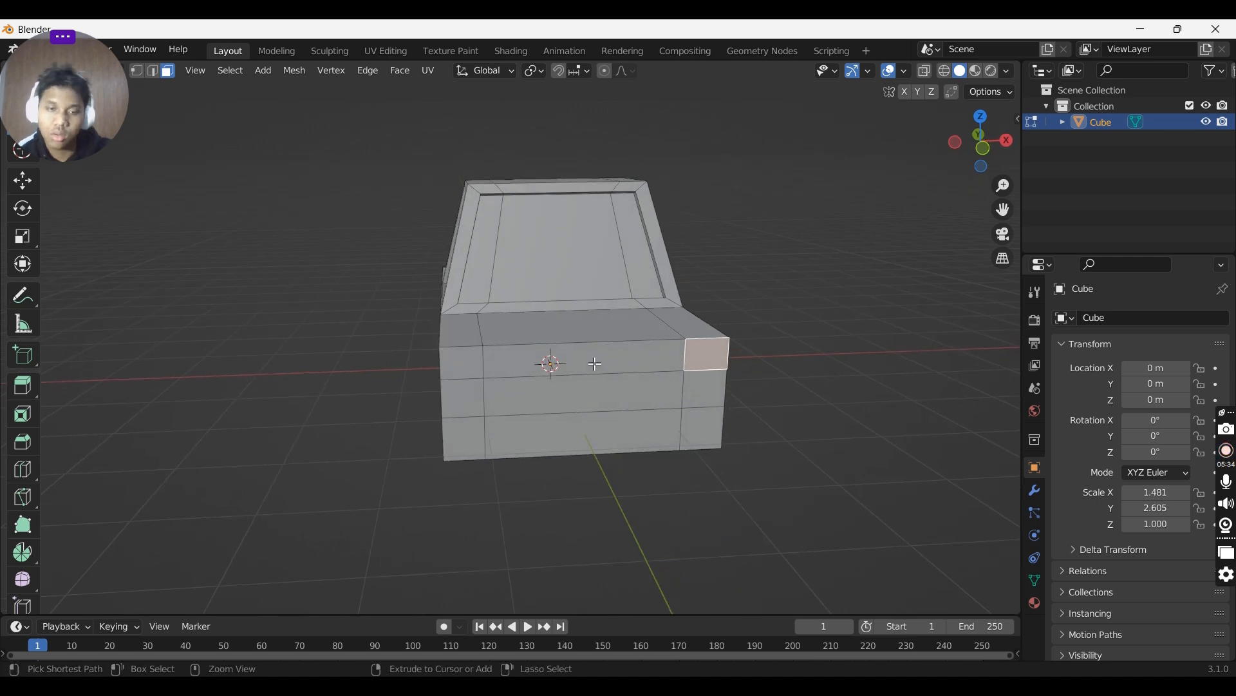
# - Add two more vertical loop cuts across the front, each placed just inside an edge cut
pyautogui.hotkey('ctrl', 'r')
pyautogui.click(598, 359)
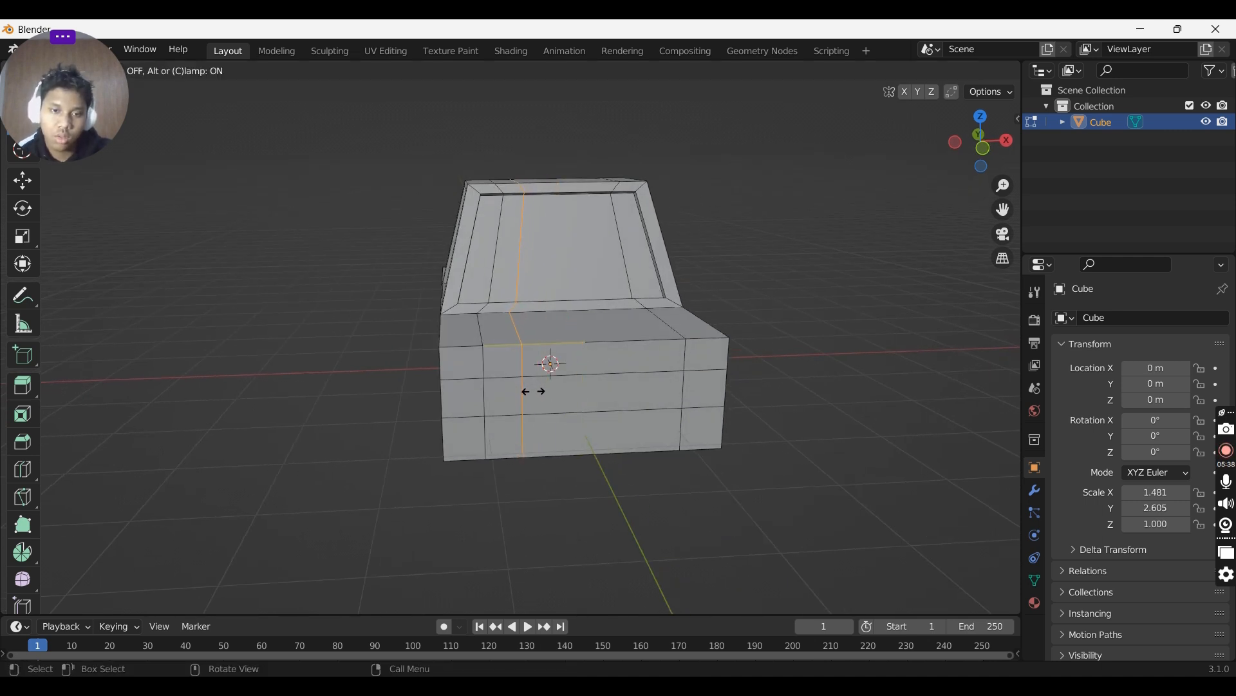
pyautogui.click(534, 390)
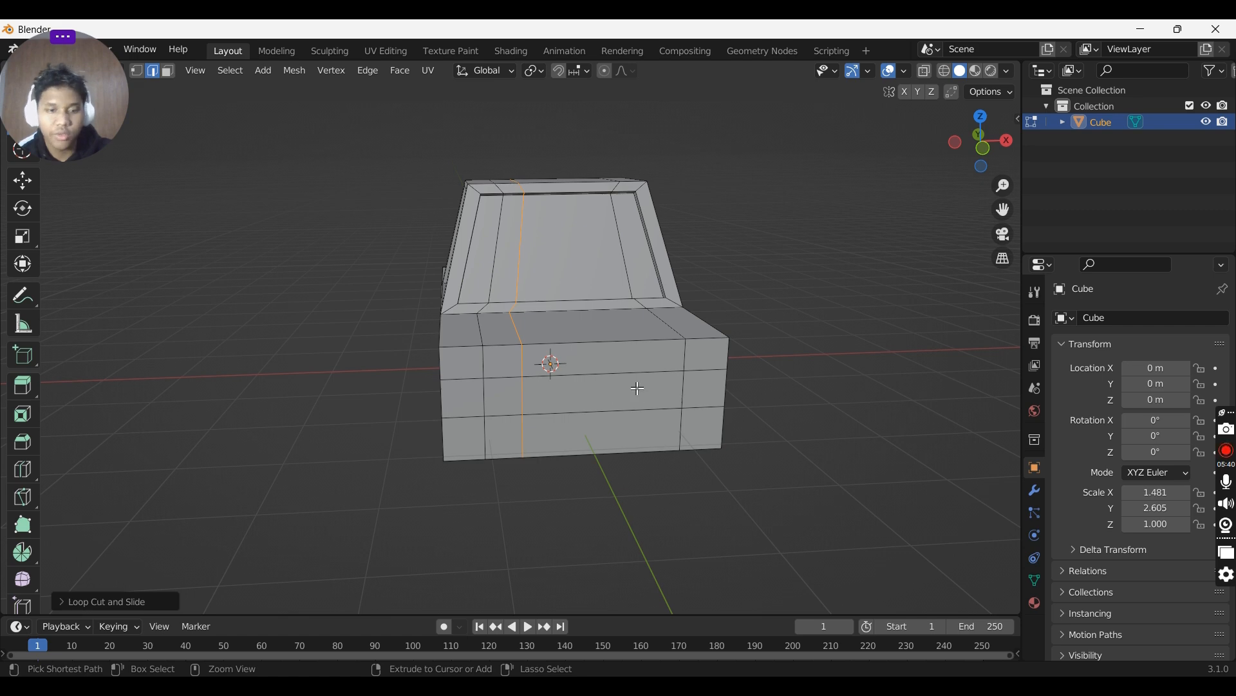
pyautogui.hotkey('ctrl', 'r')
pyautogui.click(671, 378)
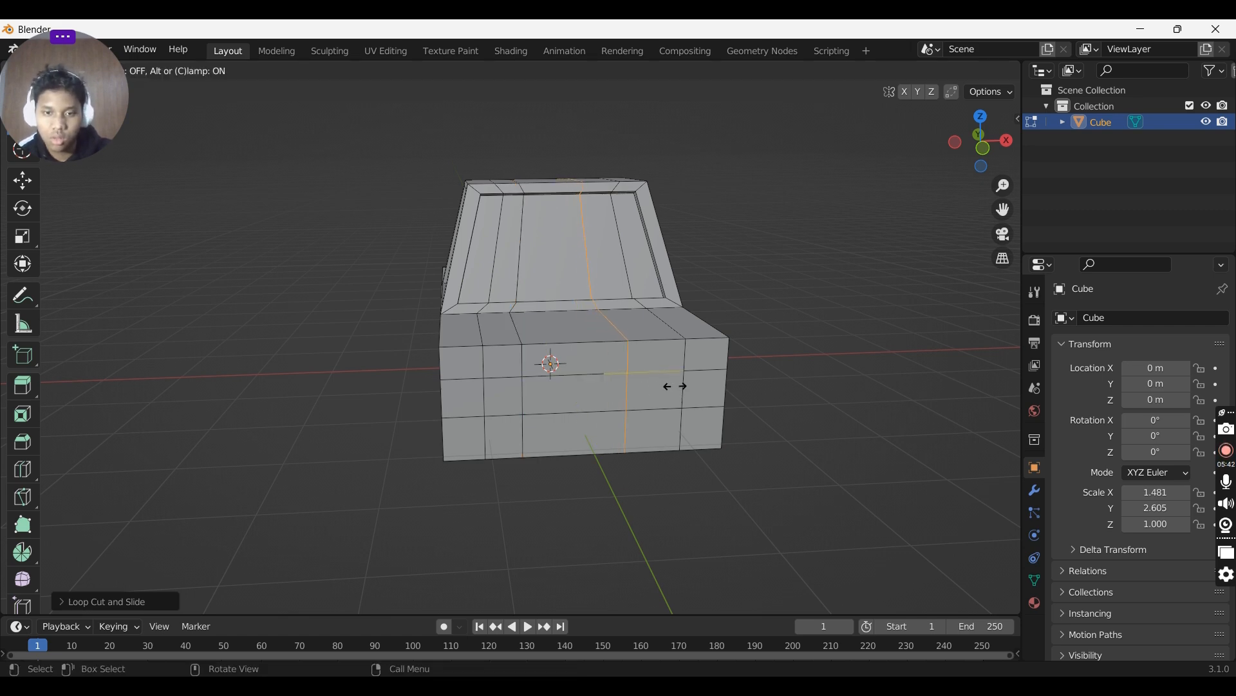
pyautogui.click(695, 390)
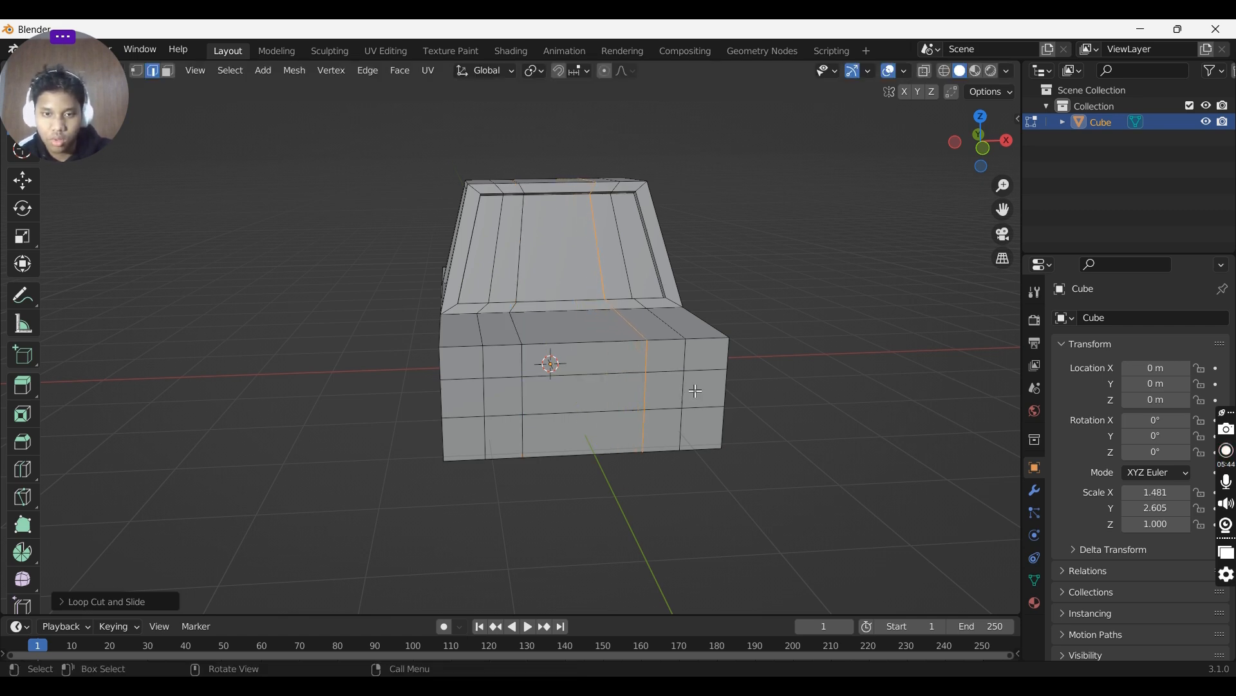
# - Select the upper corner faces on both sides of the front and extrude them slightly outward
pyautogui.press('3')
pyautogui.click(705, 354)
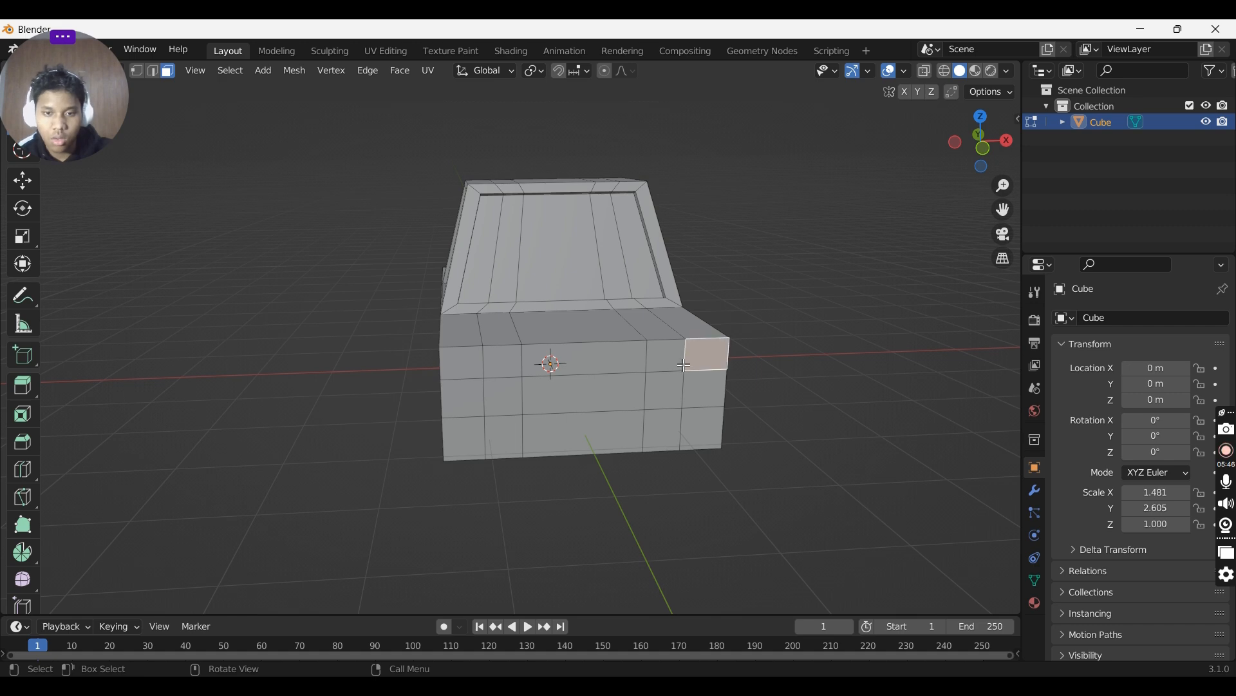
pyautogui.keyDown('shift'); pyautogui.click(668, 361); pyautogui.keyUp('shift')
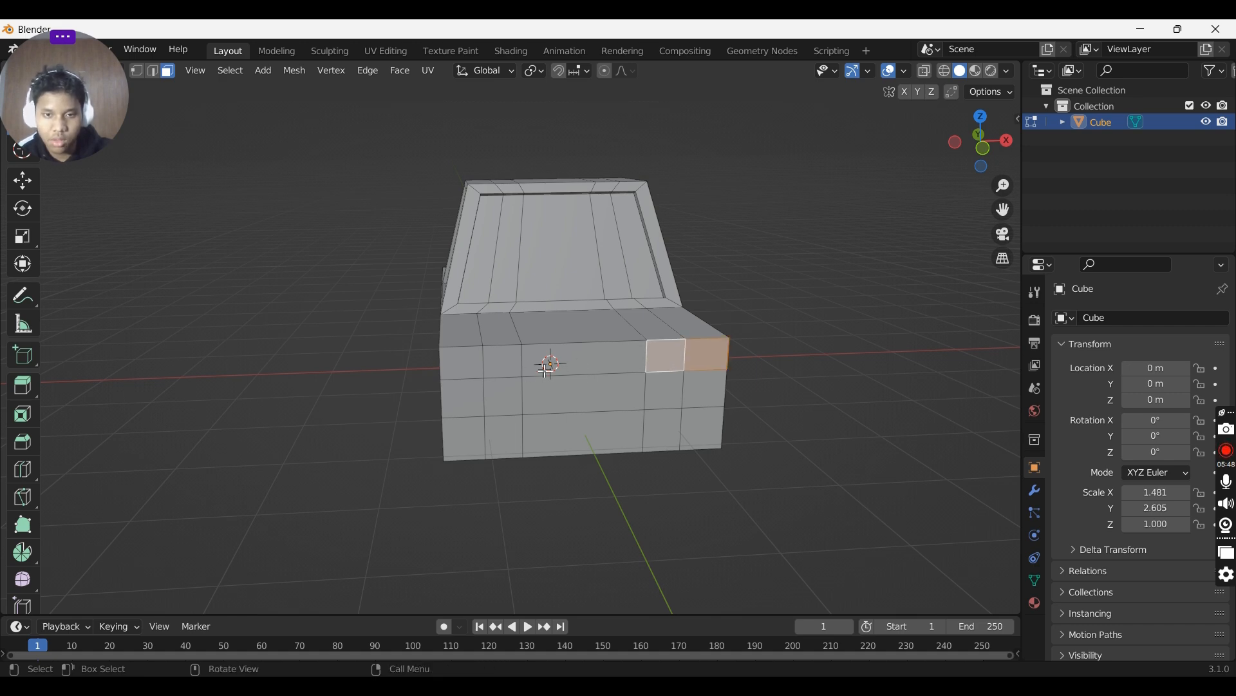
pyautogui.keyDown('shift'); pyautogui.click(502, 364); pyautogui.keyUp('shift')
pyautogui.moveTo(509, 364); pyautogui.dragTo(802, 359, button='middle')
pyautogui.press('e')
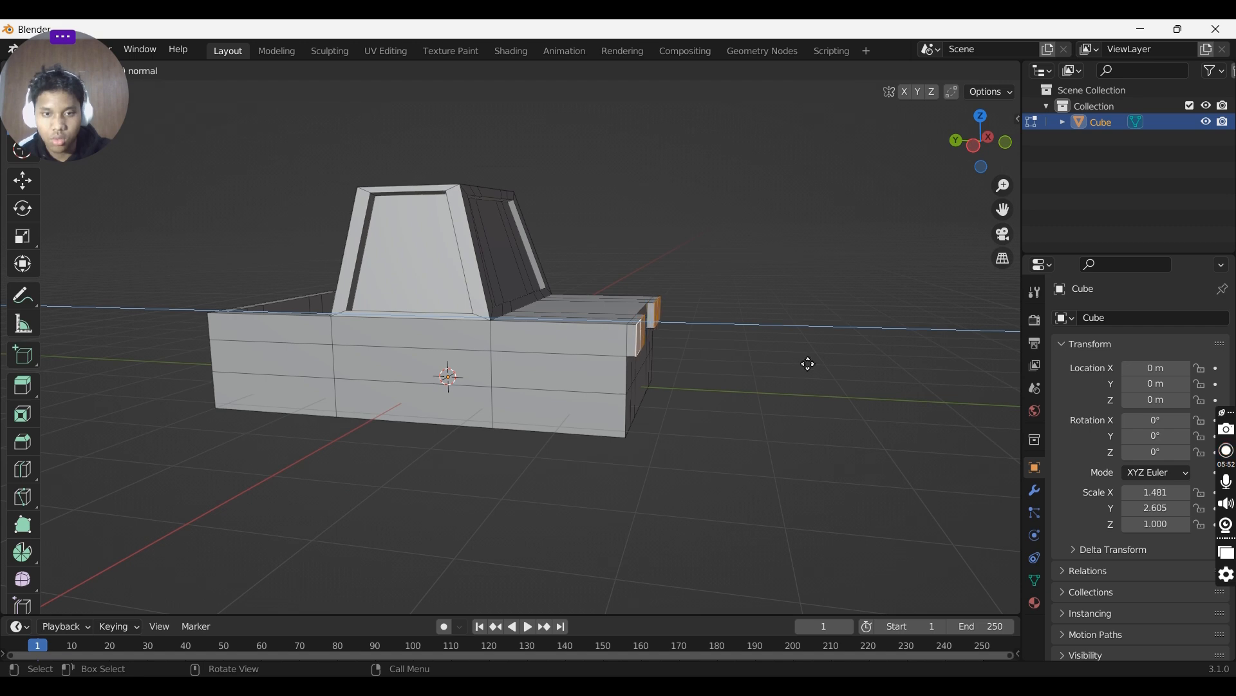
pyautogui.click(809, 365)
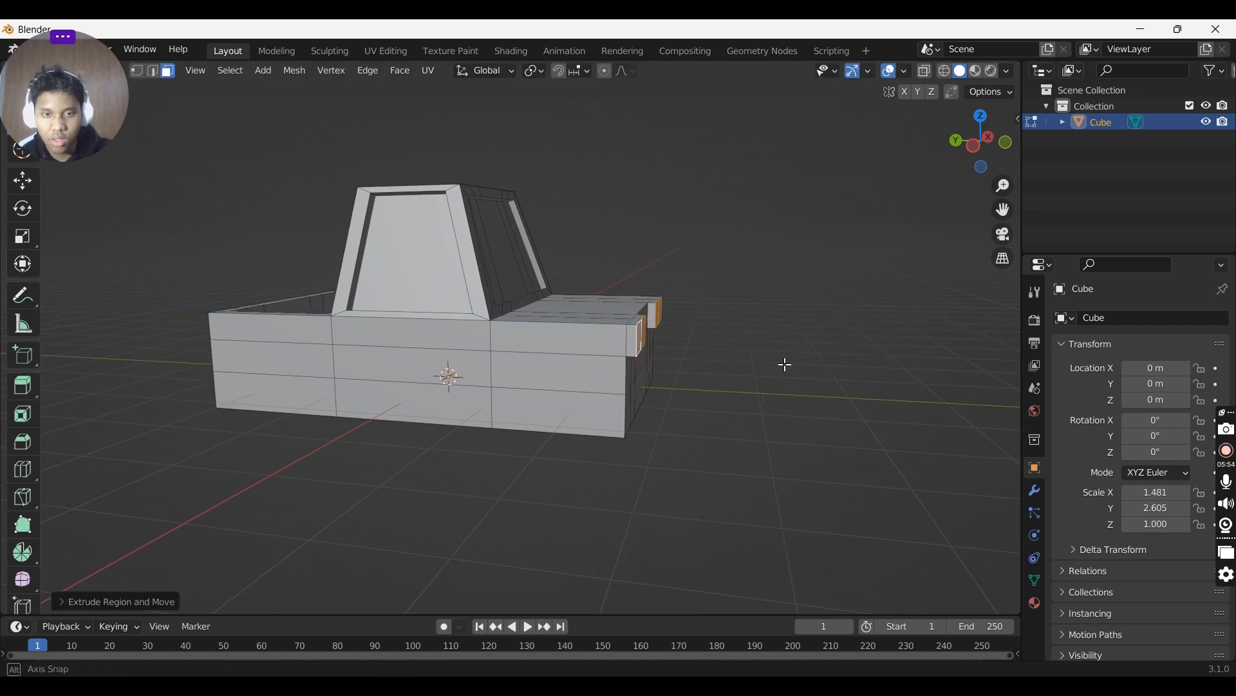
# - Add a centred vertical loop cut running lengthwise through the middle of the whole truck
pyautogui.press('Tab')
pyautogui.moveTo(787, 361); pyautogui.dragTo(659, 378, button='middle')
pyautogui.press('Tab')
pyautogui.press('Tab')
pyautogui.press('Tab')
pyautogui.hotkey('ctrl', 'r')
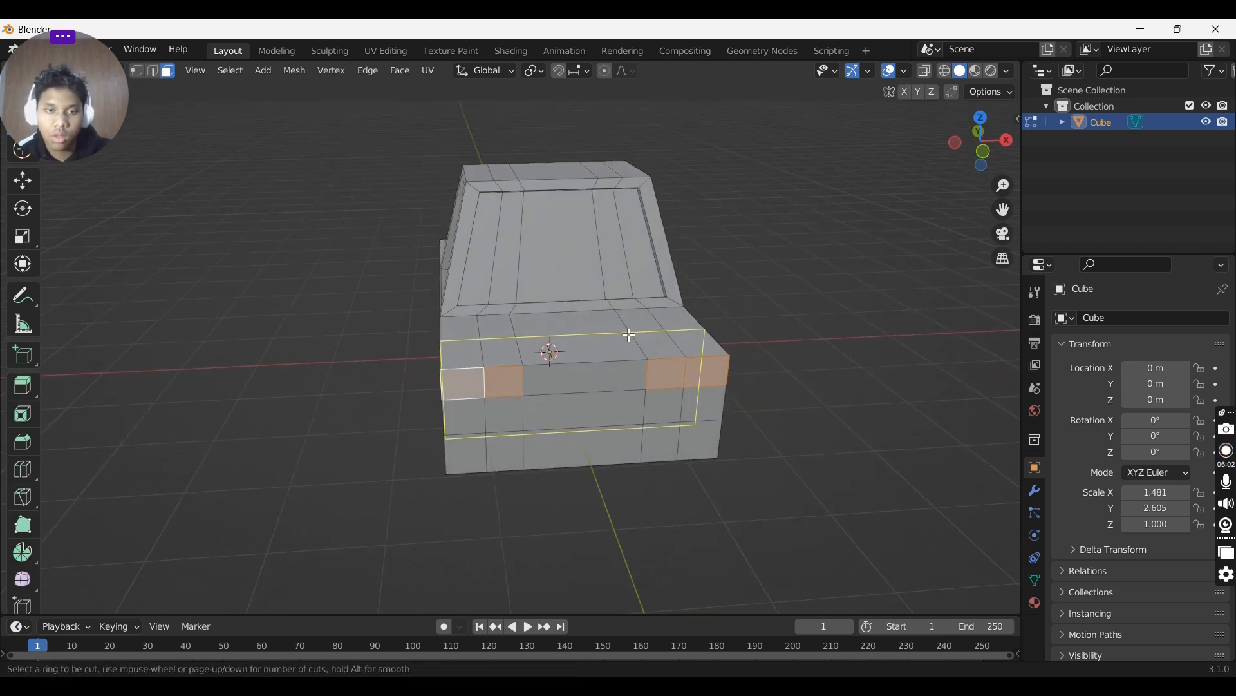
pyautogui.click(575, 288)
pyautogui.rightClick(575, 288)
pyautogui.moveTo(575, 288); pyautogui.dragTo(580, 348, button='middle')
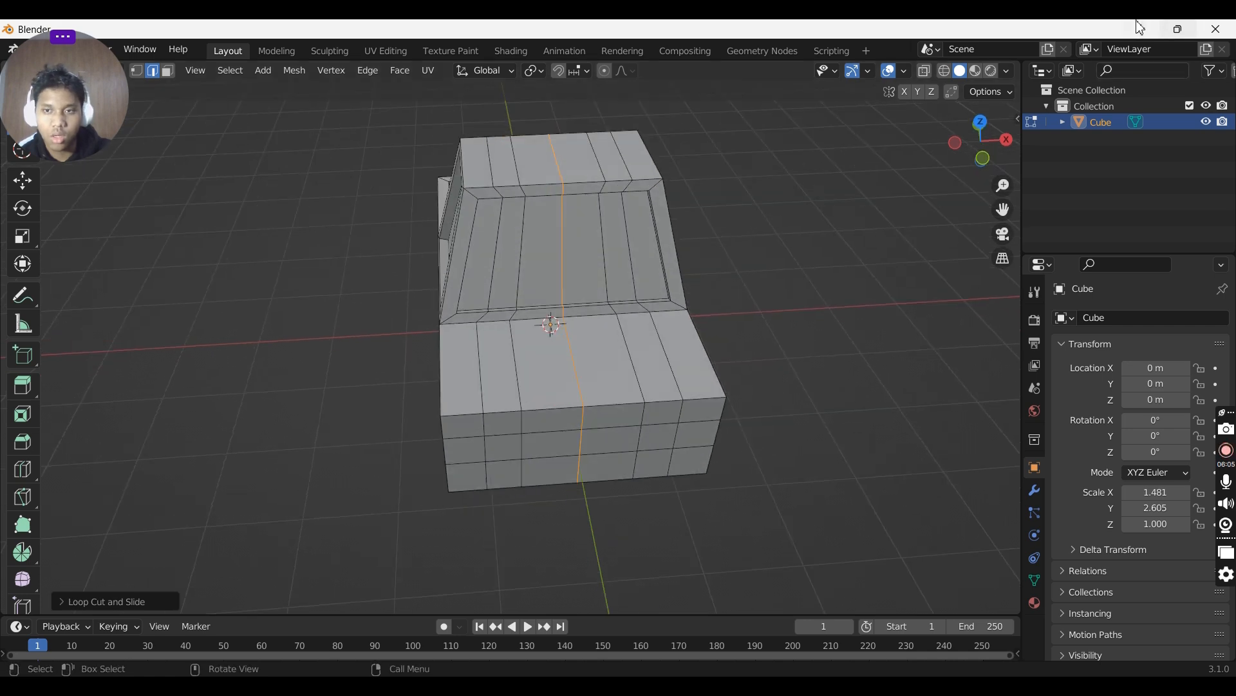
pyautogui.click(980, 122)
pyautogui.scroll(-1, 680, 372)
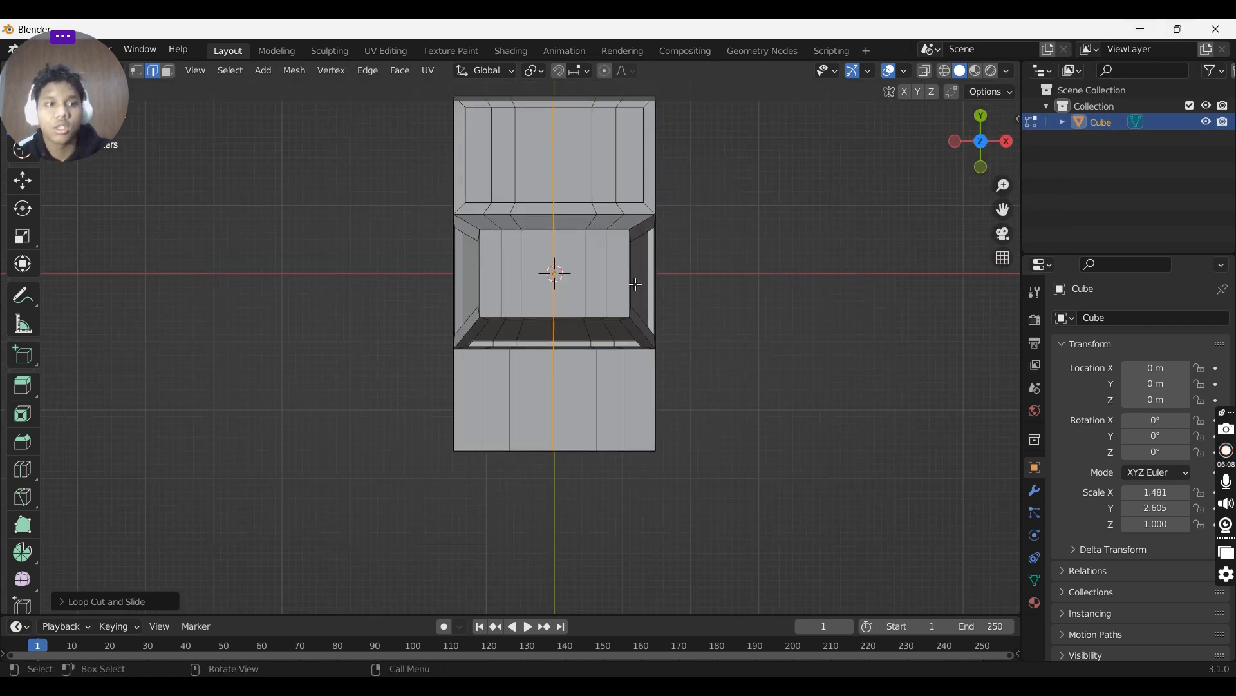
# - Delete the right half of the truck's faces in x-ray face mode and add a Mirror modifier
pyautogui.scroll(-1, 580, 187)
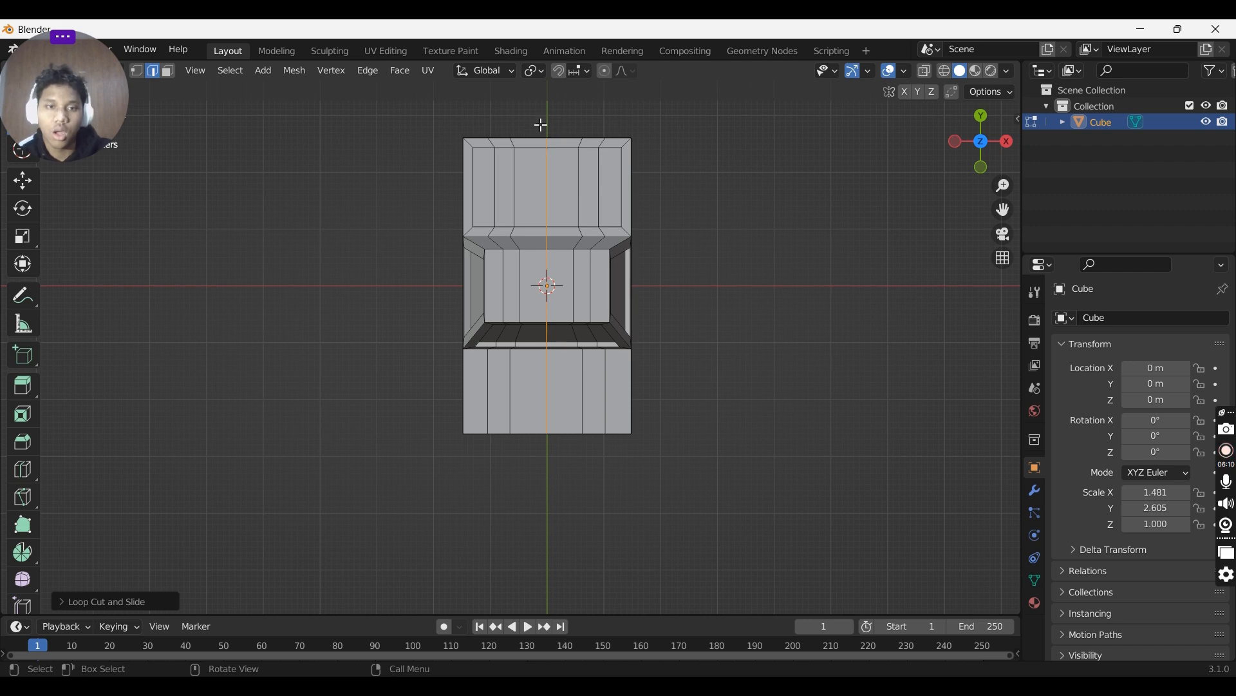
pyautogui.moveTo(550, 130); pyautogui.dragTo(655, 433)
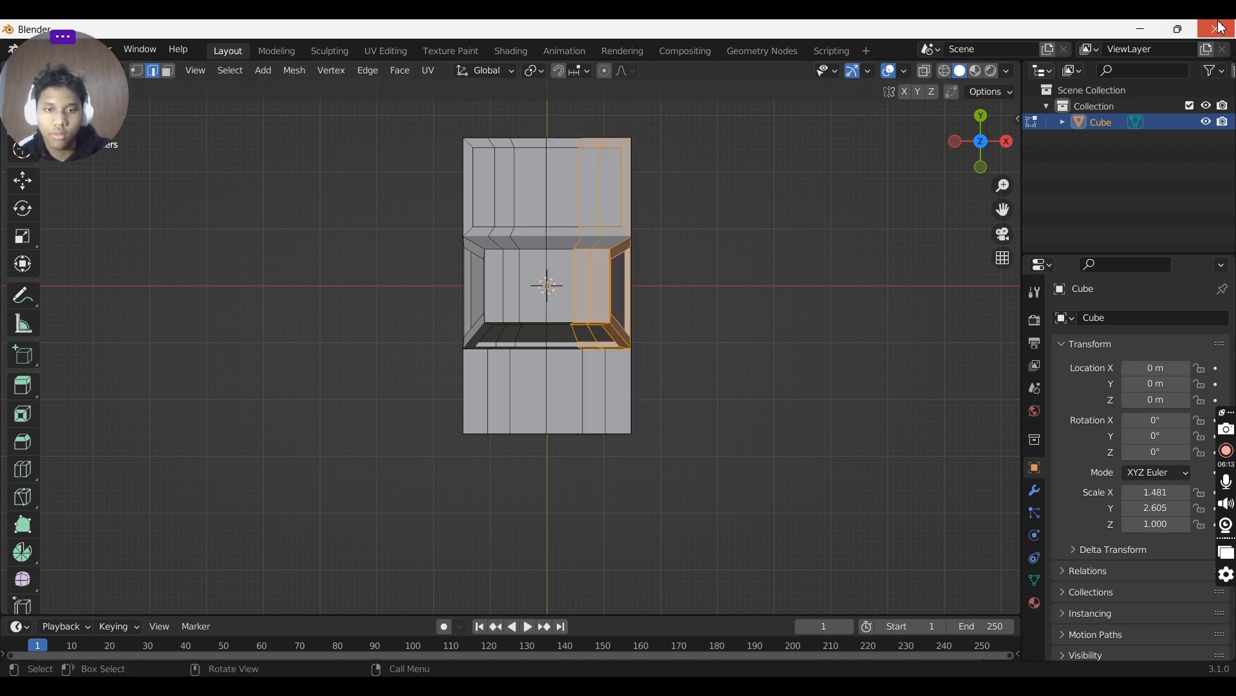
pyautogui.click(949, 72)
pyautogui.press('3')
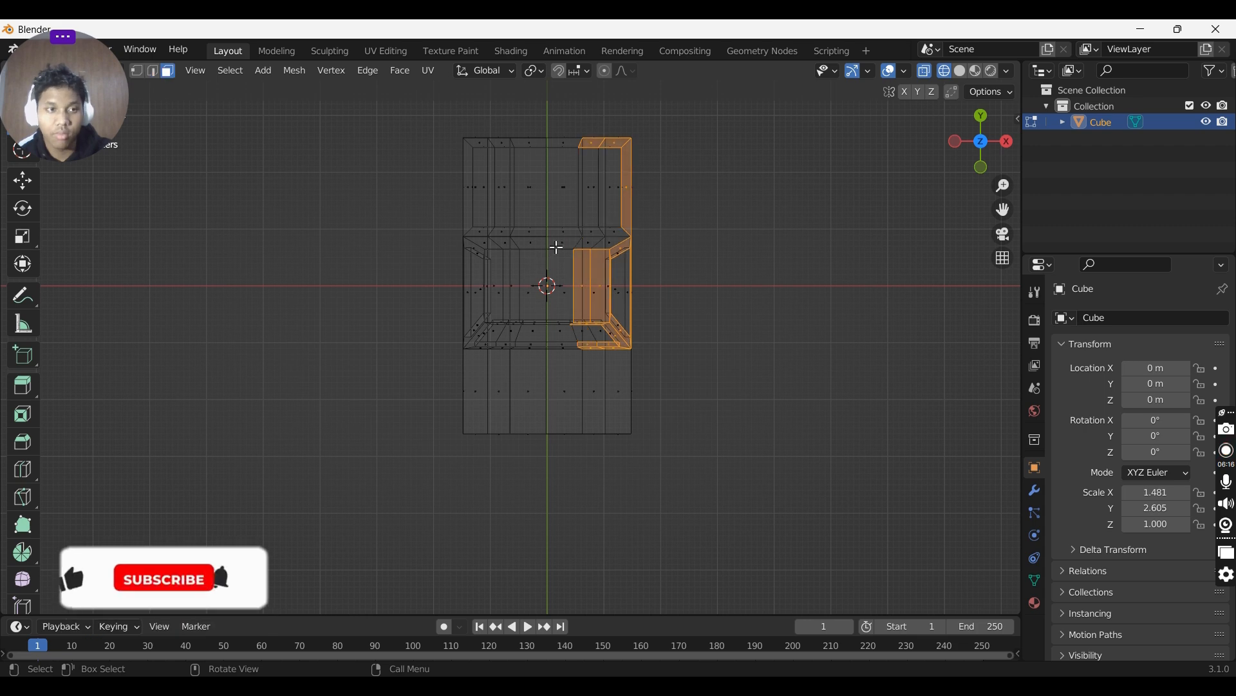
pyautogui.moveTo(569, 125); pyautogui.dragTo(649, 466)
pyautogui.moveTo(554, 99); pyautogui.dragTo(647, 424)
pyautogui.moveTo(648, 424); pyautogui.dragTo(654, 243, button='middle')
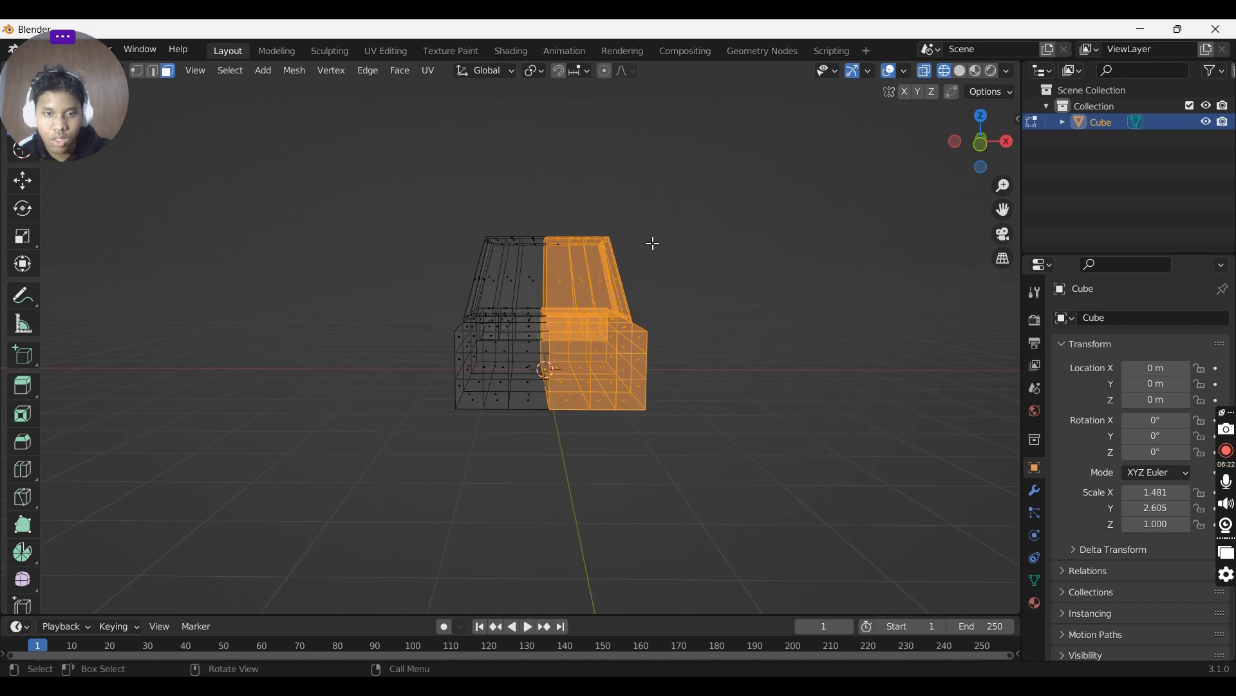
pyautogui.press('x')
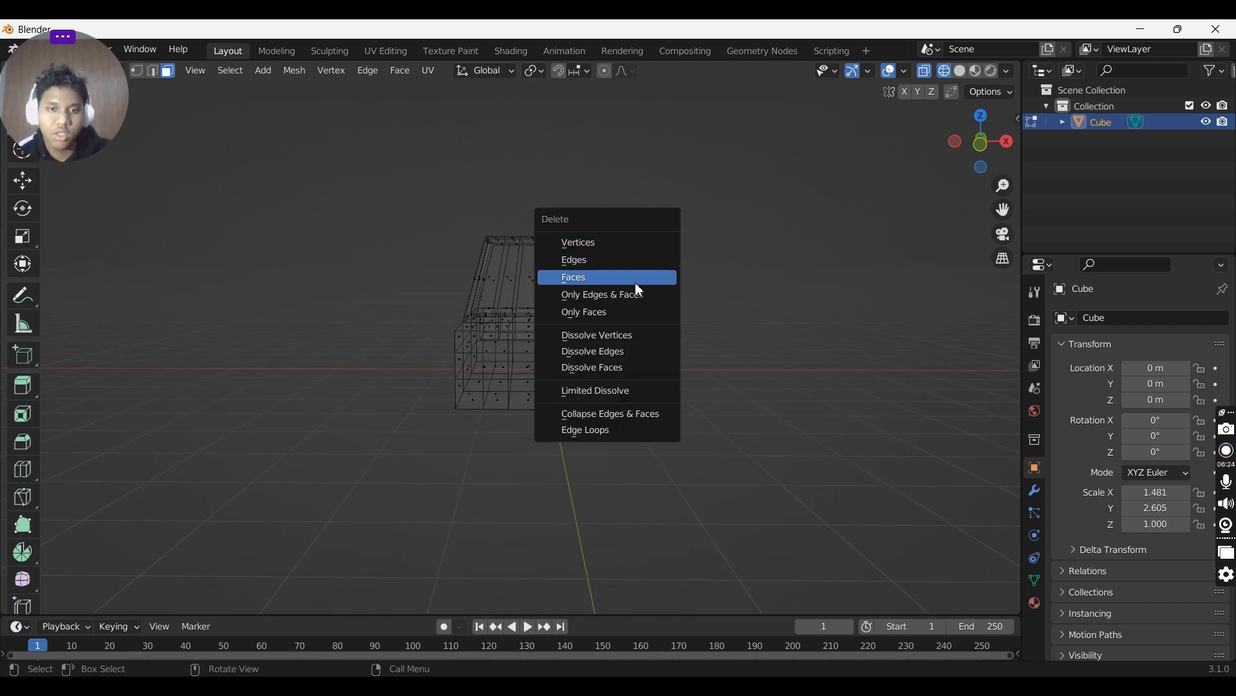
pyautogui.click(621, 242)
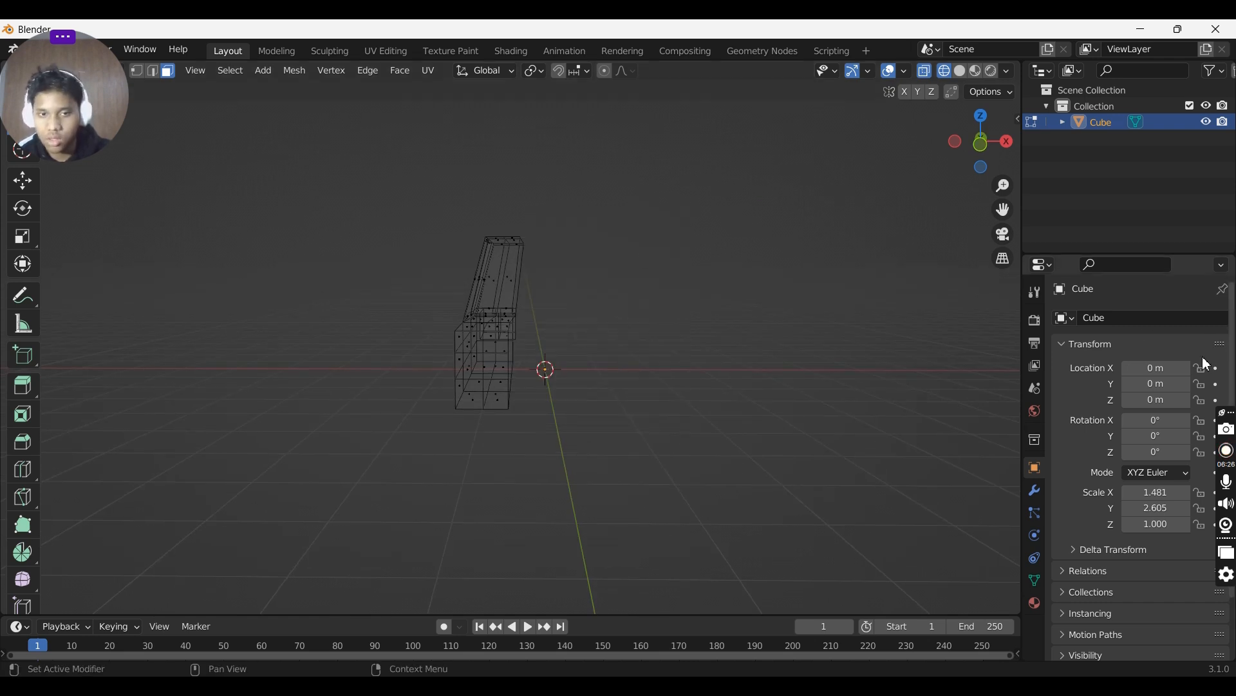
pyautogui.click(1036, 491)
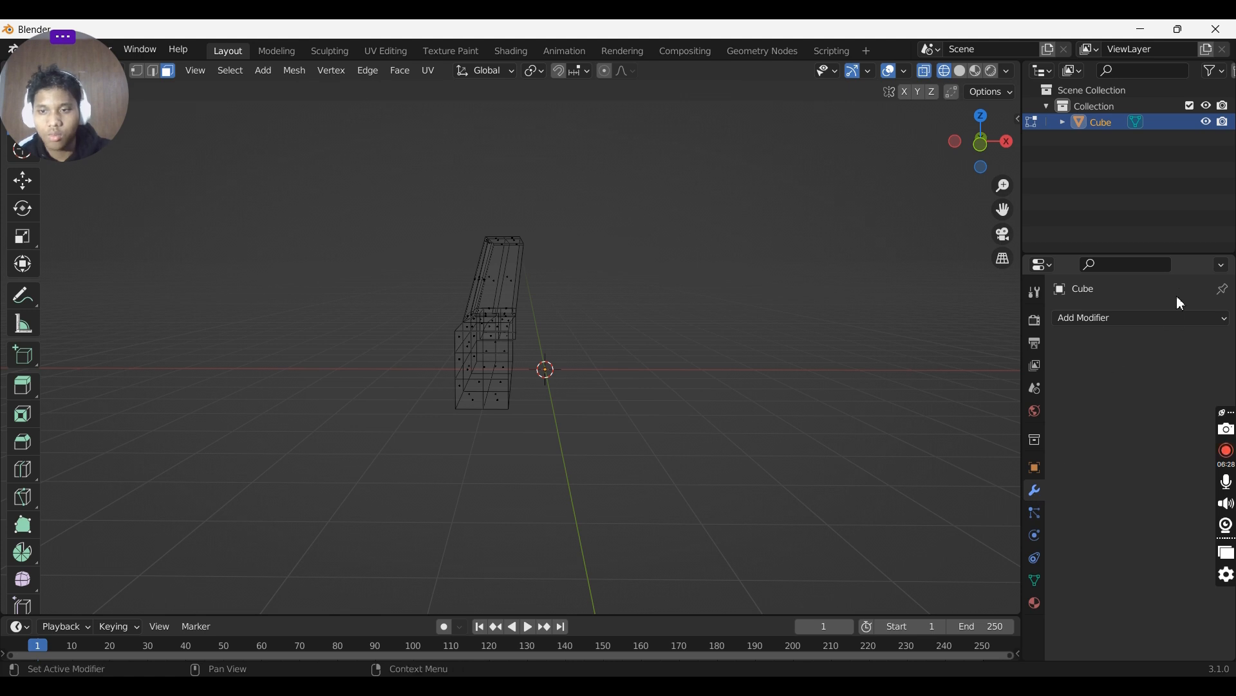
pyautogui.click(1167, 318)
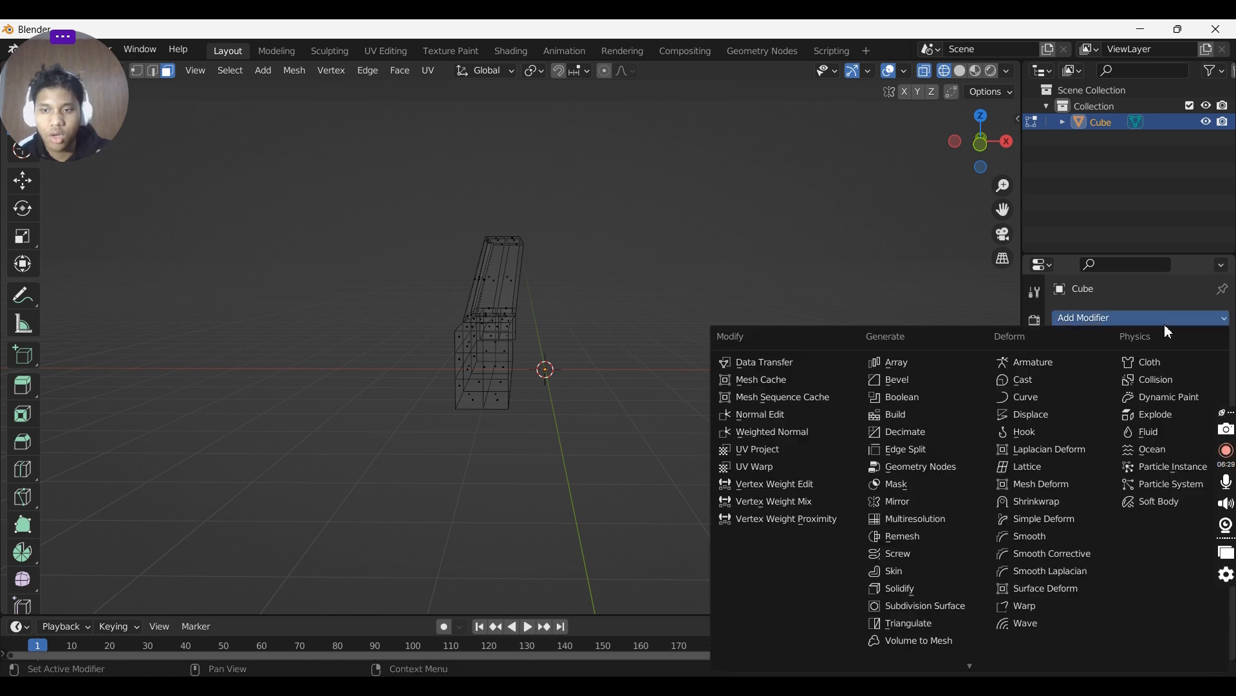
pyautogui.click(902, 509)
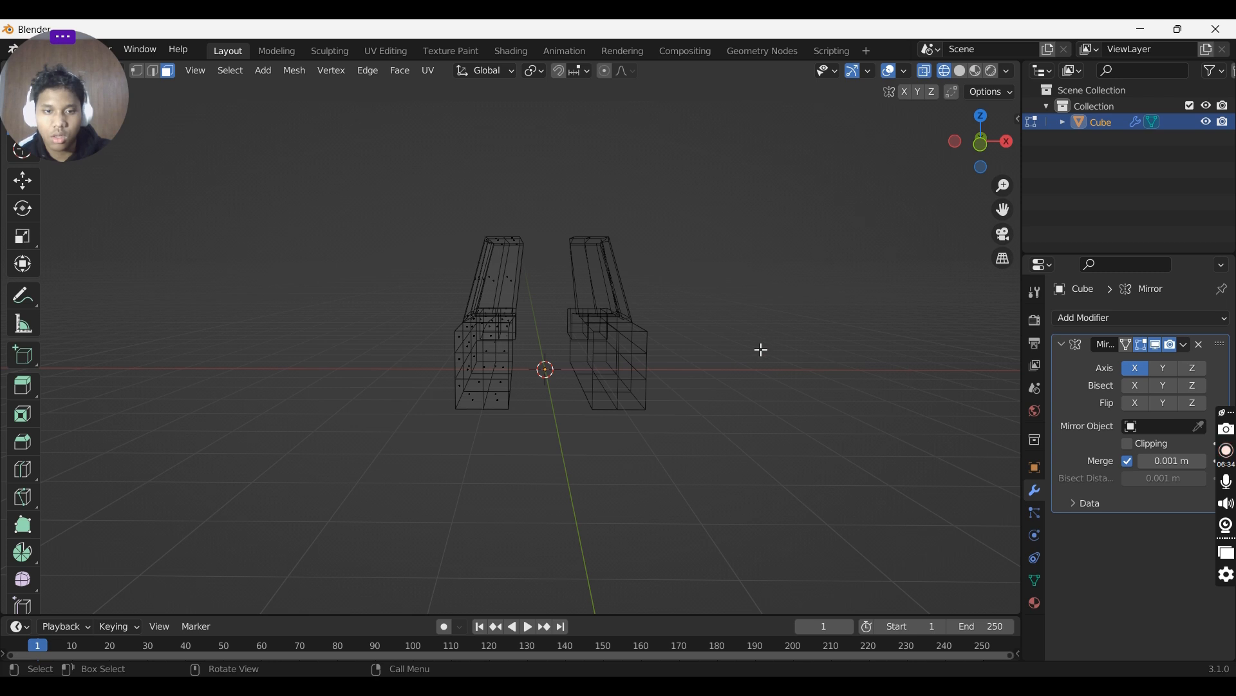
# - Try scaling and moving the remaining half along the X axis, then undo back to the full unsplit truck
pyautogui.press('a')
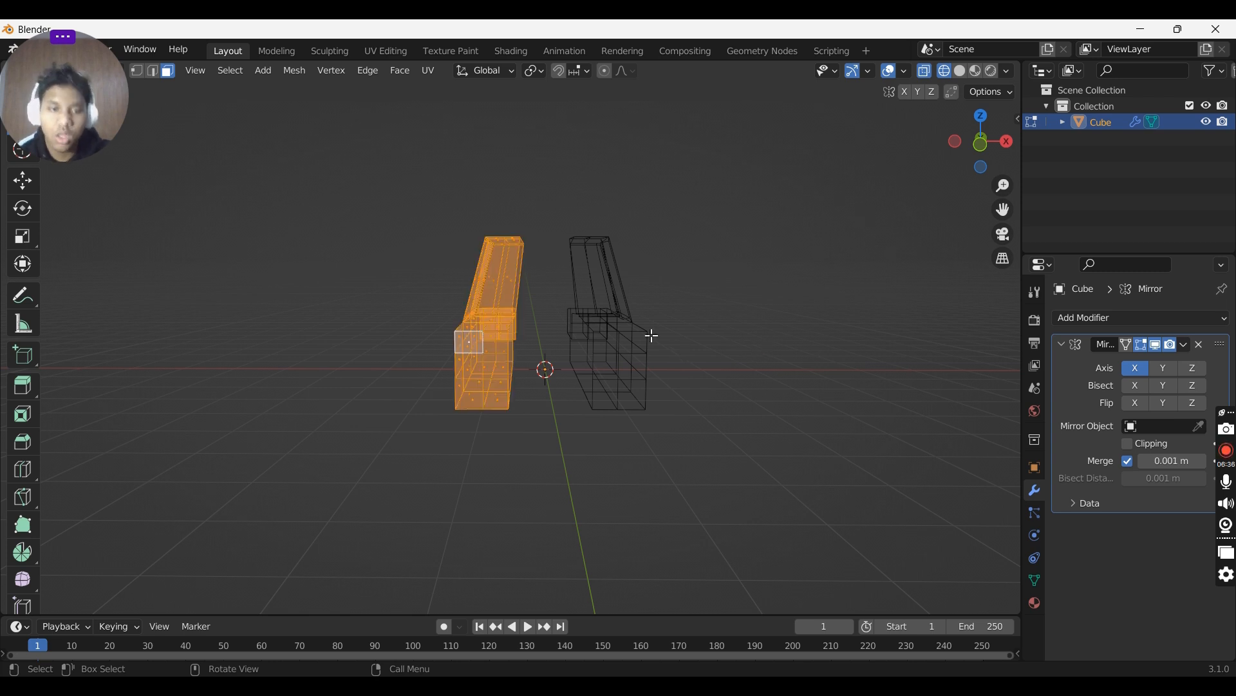
pyautogui.moveTo(653, 335); pyautogui.dragTo(636, 317, button='middle')
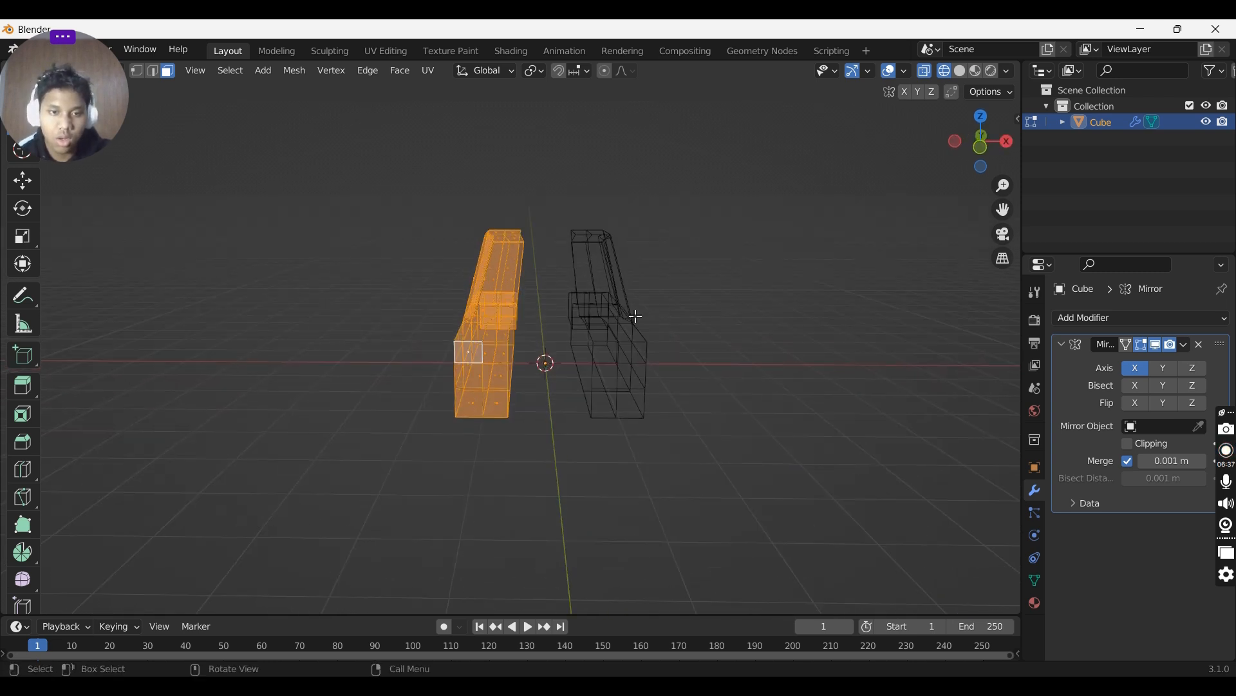
pyautogui.click(975, 70)
pyautogui.click(963, 71)
pyautogui.press('s')
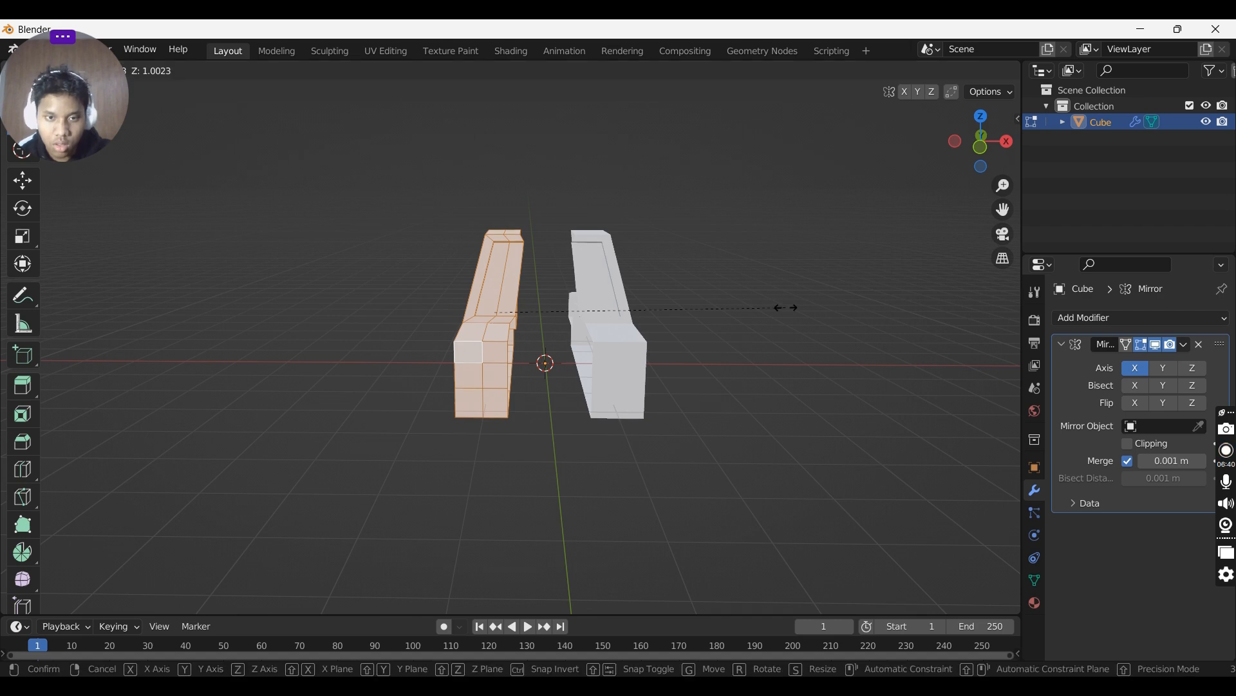
pyautogui.click(772, 307)
pyautogui.hotkey('ctrl', 'z')
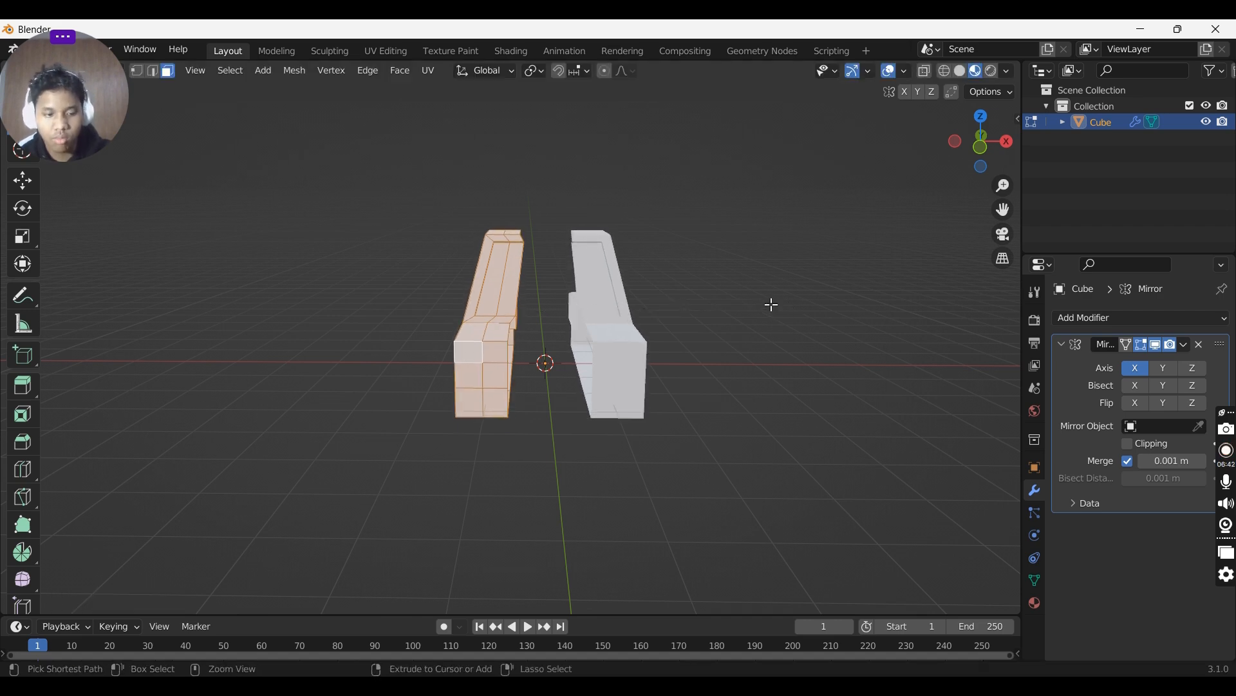
pyautogui.press('g')
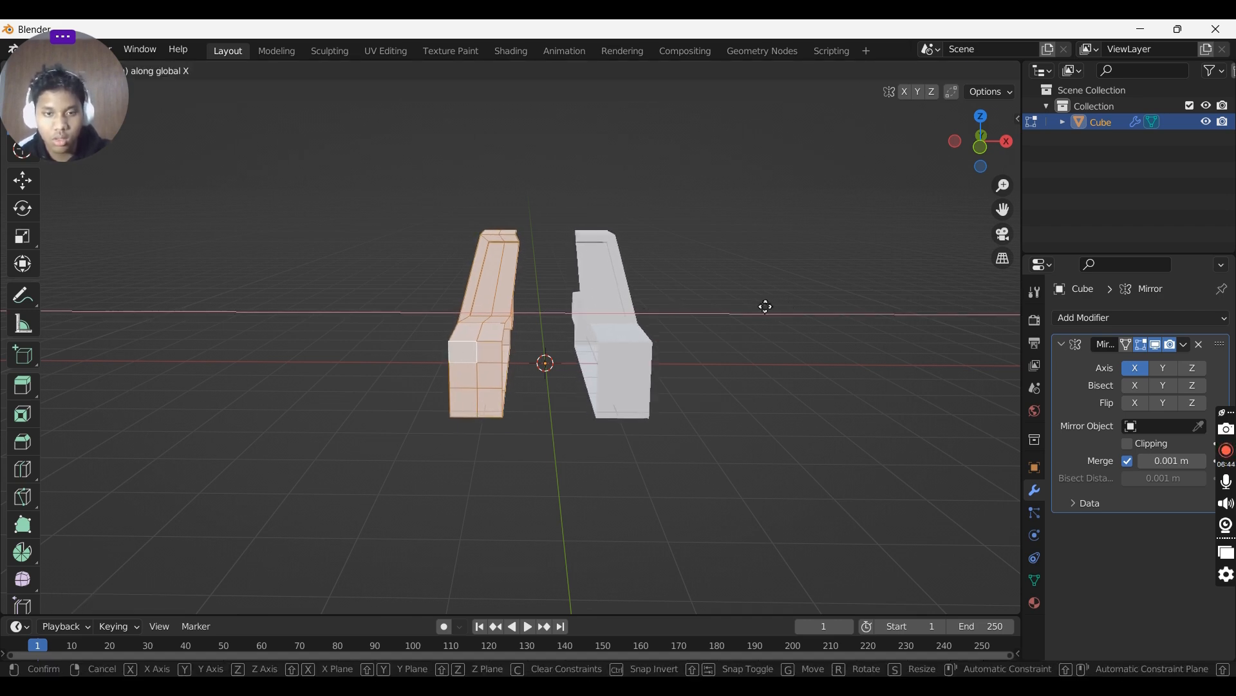
pyautogui.click(796, 312)
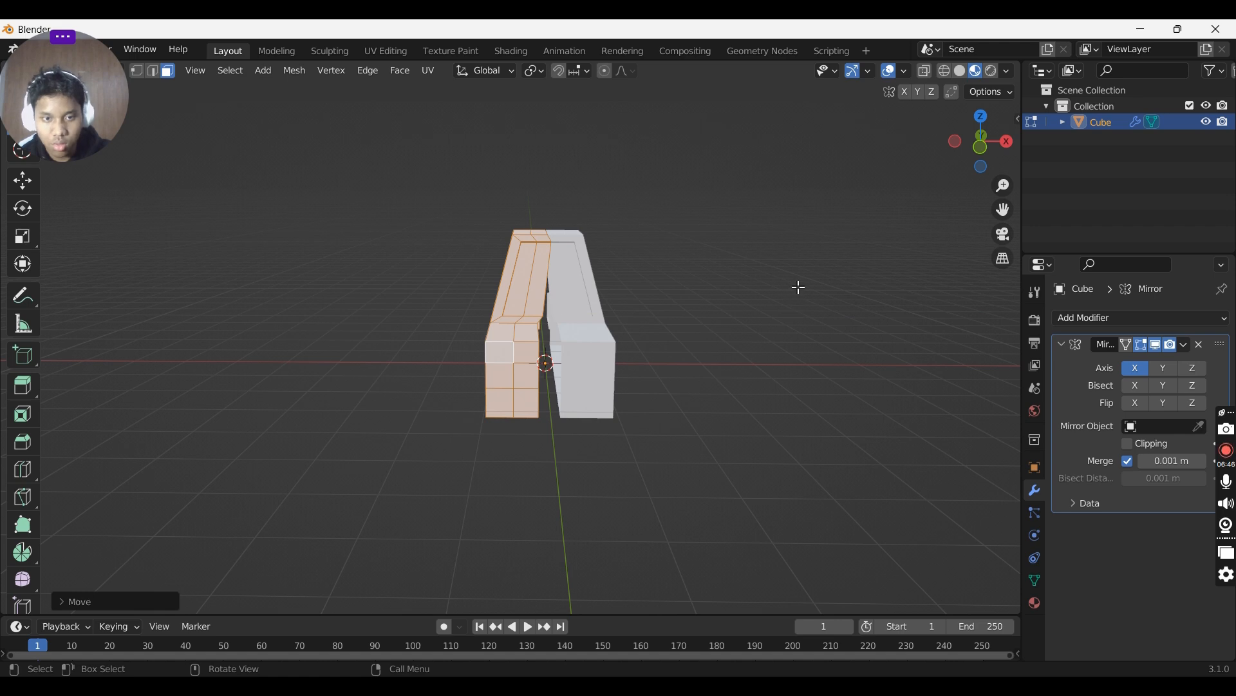
pyautogui.moveTo(799, 287); pyautogui.dragTo(944, 292, button='middle')
pyautogui.hotkey('ctrl', 'z')
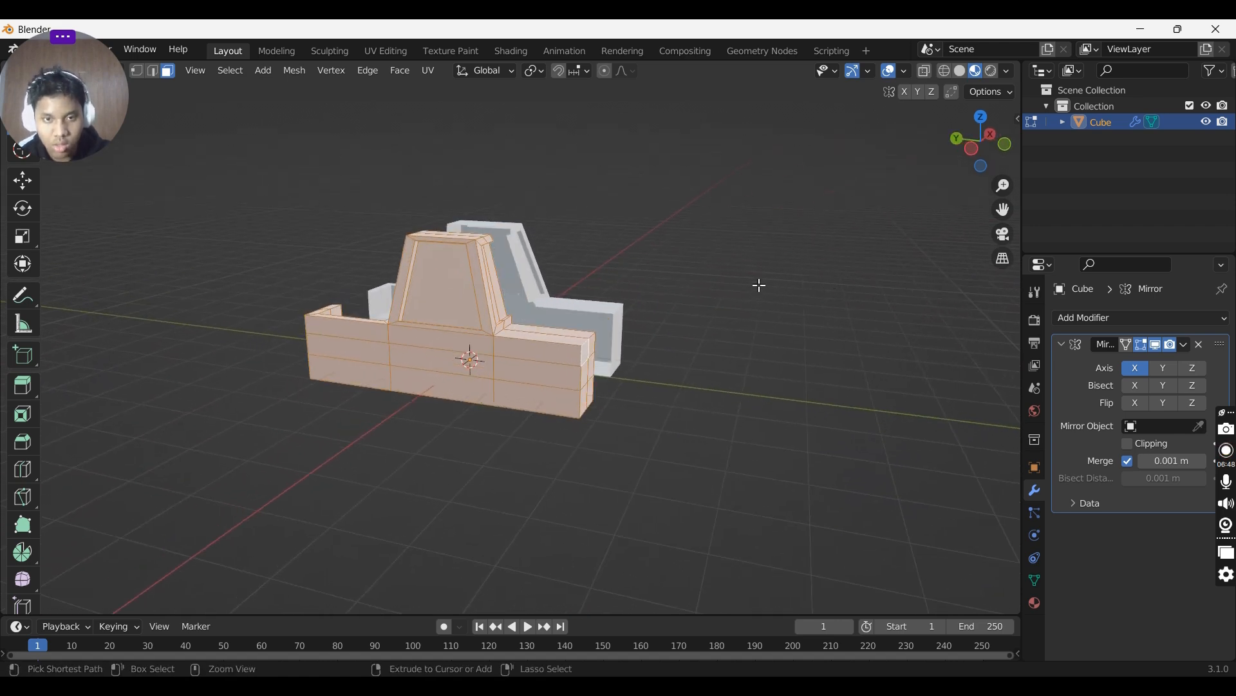
pyautogui.hotkey('ctrl', 'z')
pyautogui.hotkey('ctrl', 'z')
pyautogui.moveTo(756, 264); pyautogui.dragTo(667, 261, button='middle')
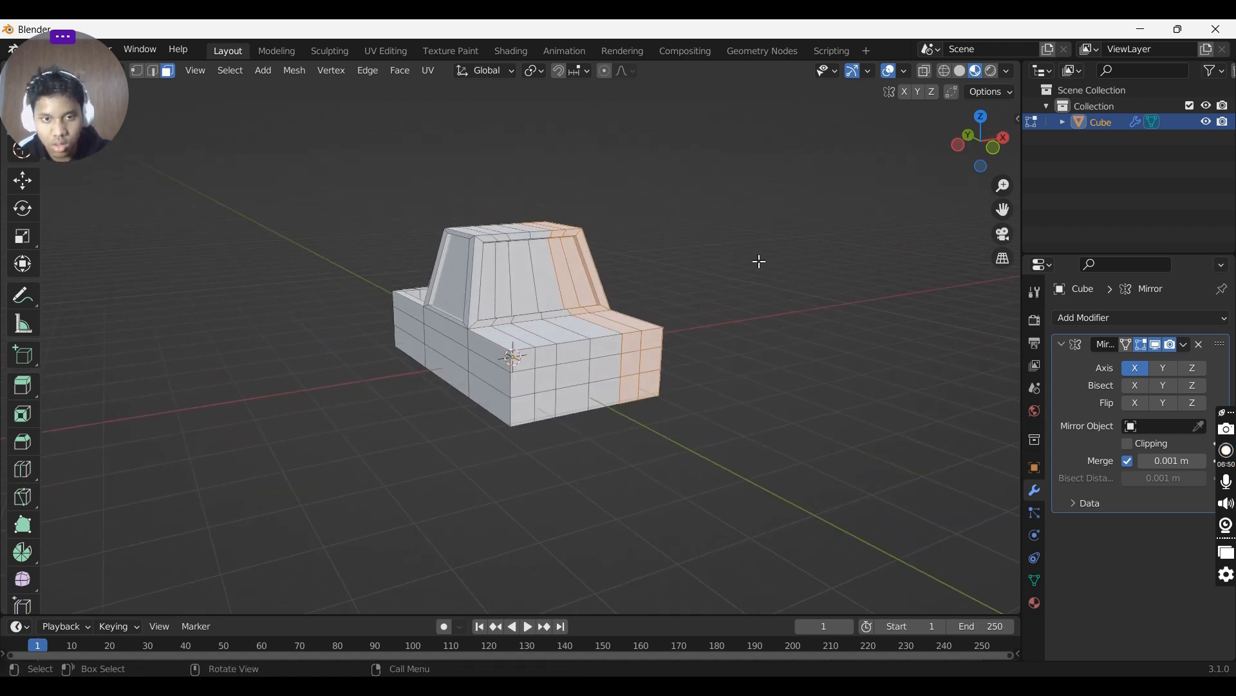
pyautogui.click(1201, 353)
# - Select all faces on the right half of the truck from several angles and delete them
pyautogui.moveTo(724, 309); pyautogui.dragTo(571, 352, button='middle')
pyautogui.click(527, 343)
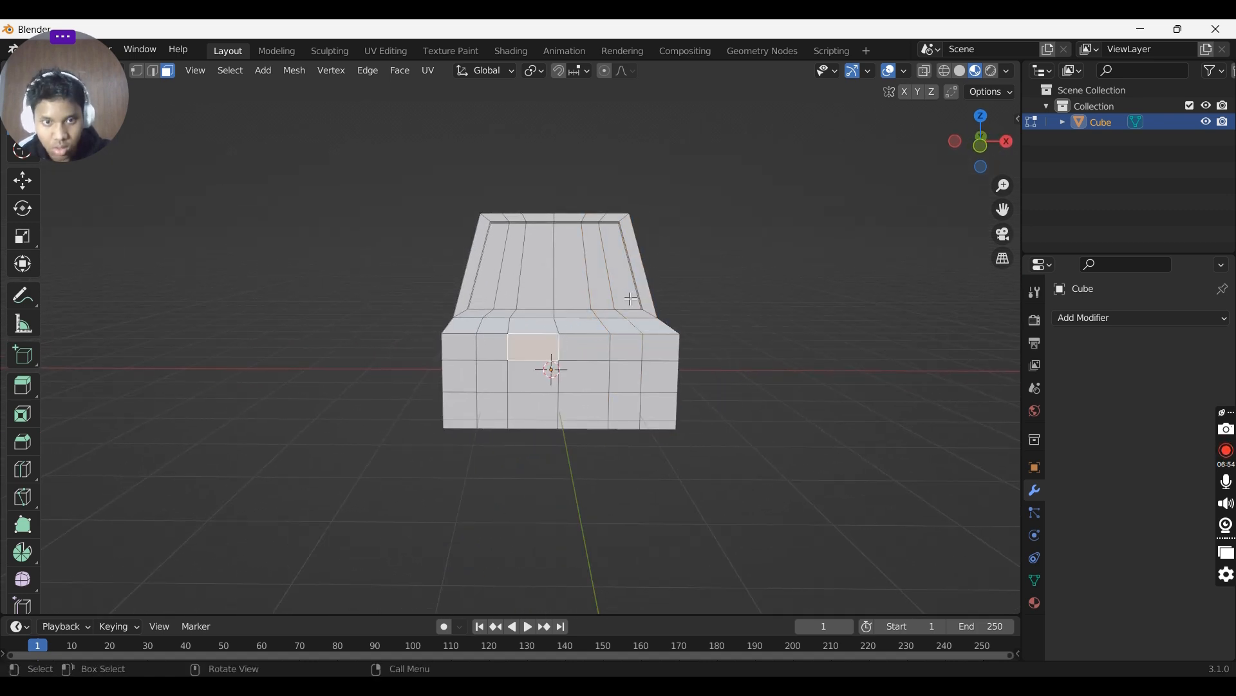
pyautogui.moveTo(631, 299)
pyautogui.mouseDown(button='middle')
pyautogui.moveTo(643, 314)
pyautogui.moveTo(652, 307)
pyautogui.mouseUp(button='middle')
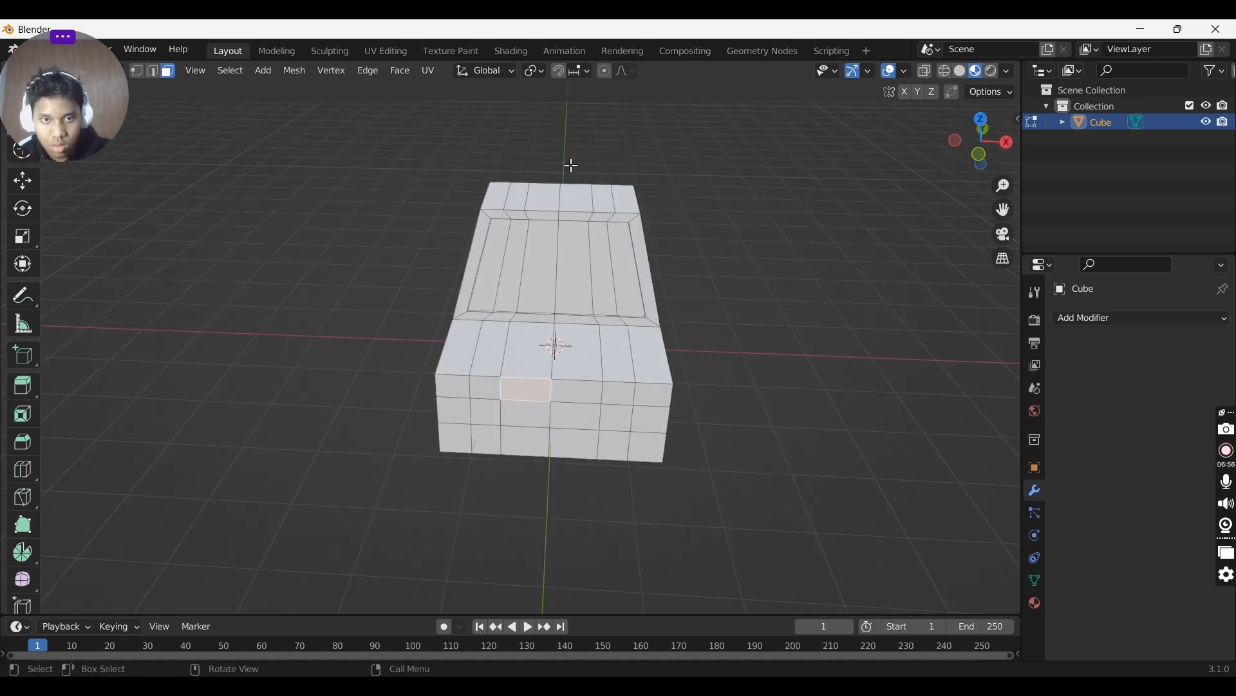
pyautogui.moveTo(571, 165); pyautogui.dragTo(695, 518)
pyautogui.moveTo(701, 395); pyautogui.dragTo(624, 265, button='middle')
pyautogui.moveTo(587, 262); pyautogui.dragTo(753, 619)
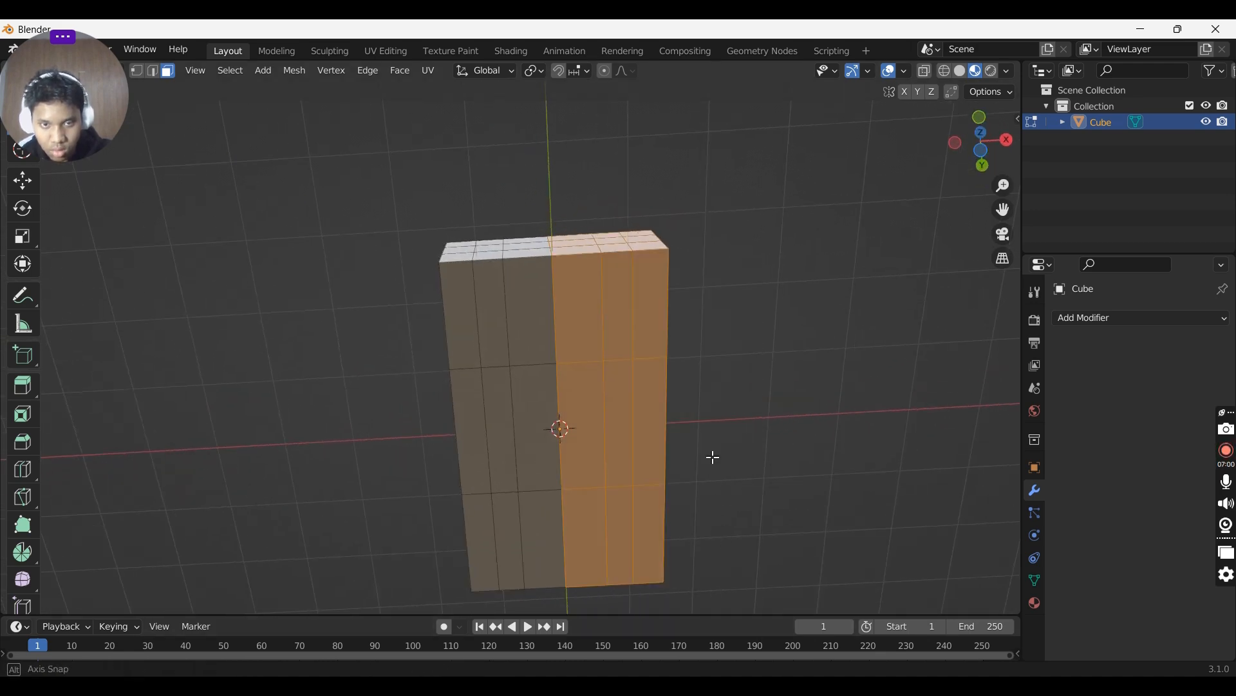
pyautogui.moveTo(713, 458); pyautogui.dragTo(427, 287, button='middle')
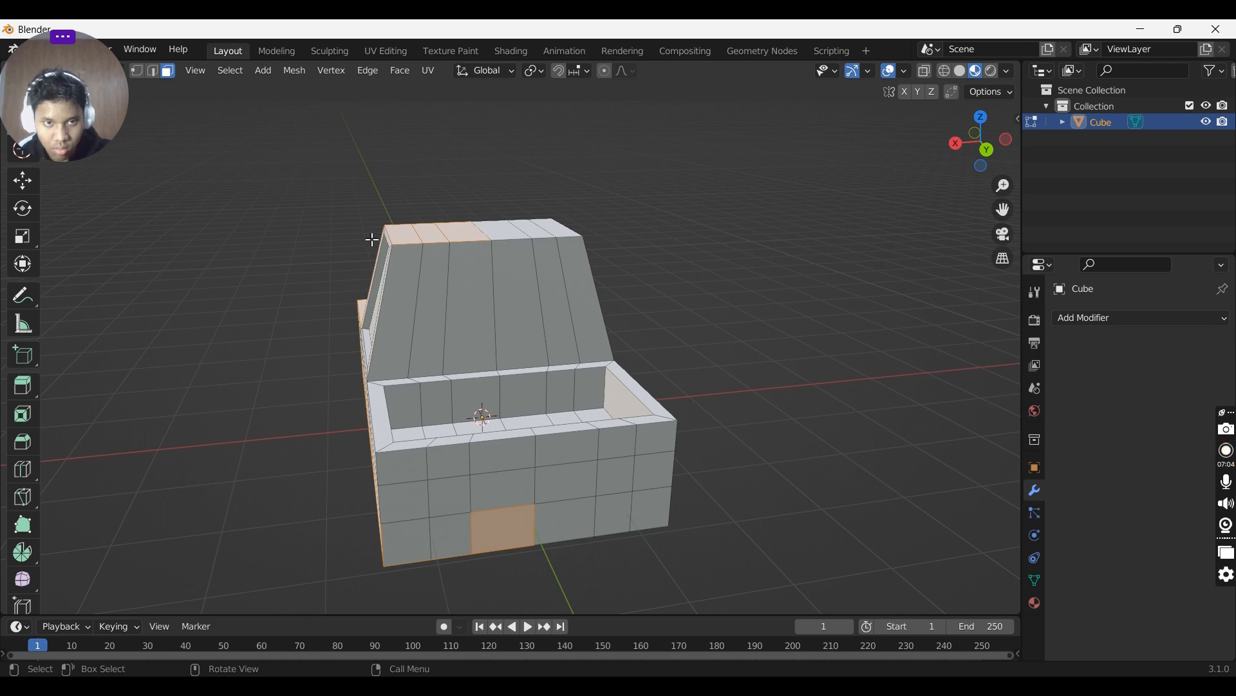
pyautogui.moveTo(373, 240); pyautogui.dragTo(440, 464)
pyautogui.moveTo(485, 532); pyautogui.dragTo(486, 533)
pyautogui.moveTo(458, 408); pyautogui.dragTo(708, 393, button='middle')
pyautogui.moveTo(576, 224); pyautogui.dragTo(649, 205, button='middle')
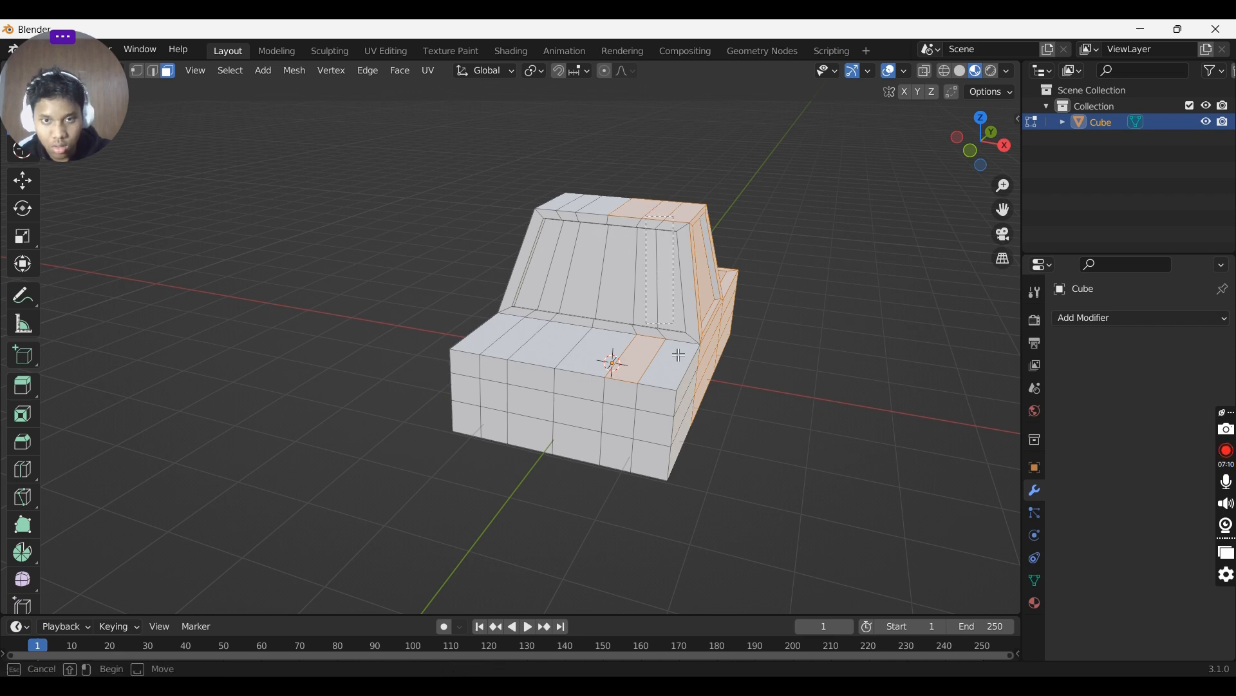
pyautogui.moveTo(713, 408); pyautogui.dragTo(623, 244, button='middle')
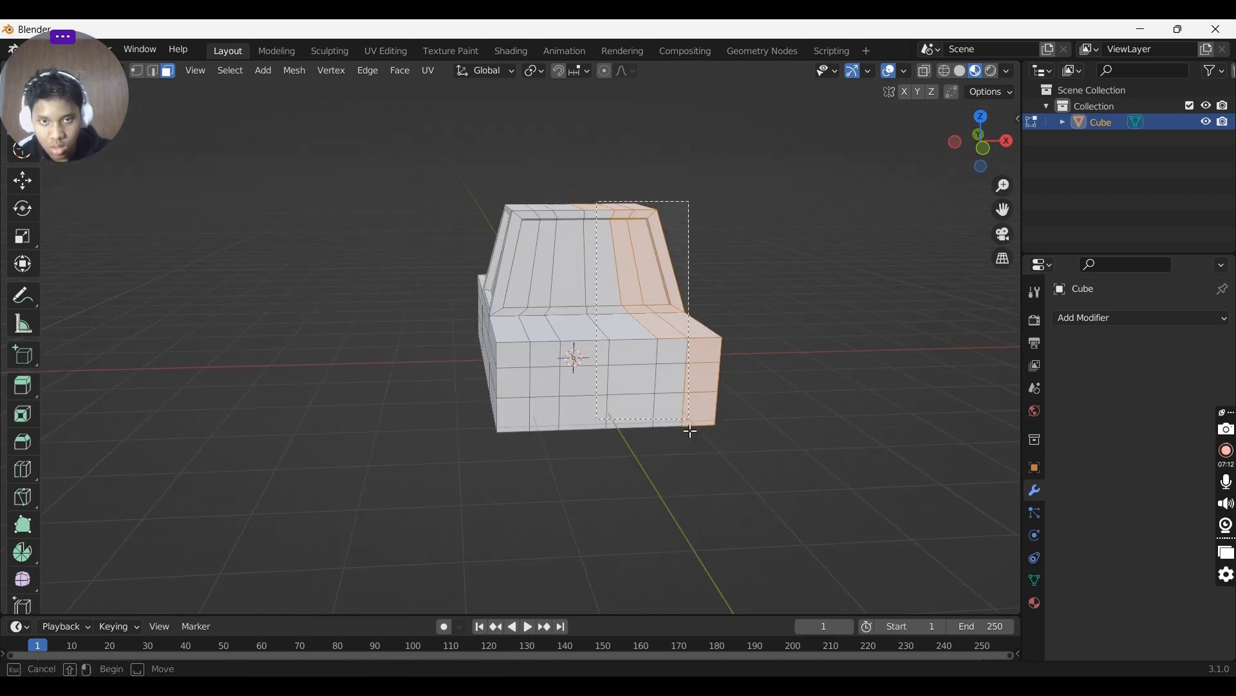
pyautogui.keyDown('ctrl'); pyautogui.click(572, 354); pyautogui.keyUp('ctrl')
pyautogui.moveTo(572, 354); pyautogui.dragTo(576, 365, button='middle')
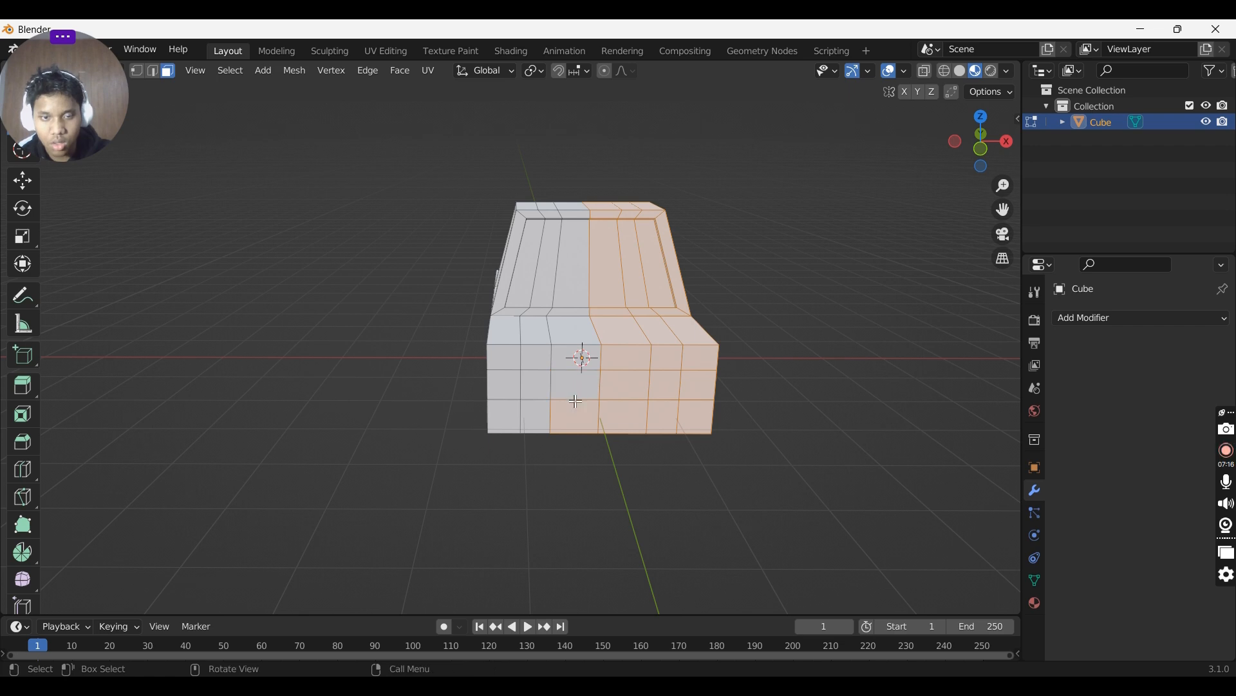
pyautogui.moveTo(626, 395); pyautogui.dragTo(651, 320, button='middle')
pyautogui.moveTo(643, 280); pyautogui.dragTo(746, 526)
pyautogui.keyDown('shift'); pyautogui.click(618, 340); pyautogui.keyUp('shift')
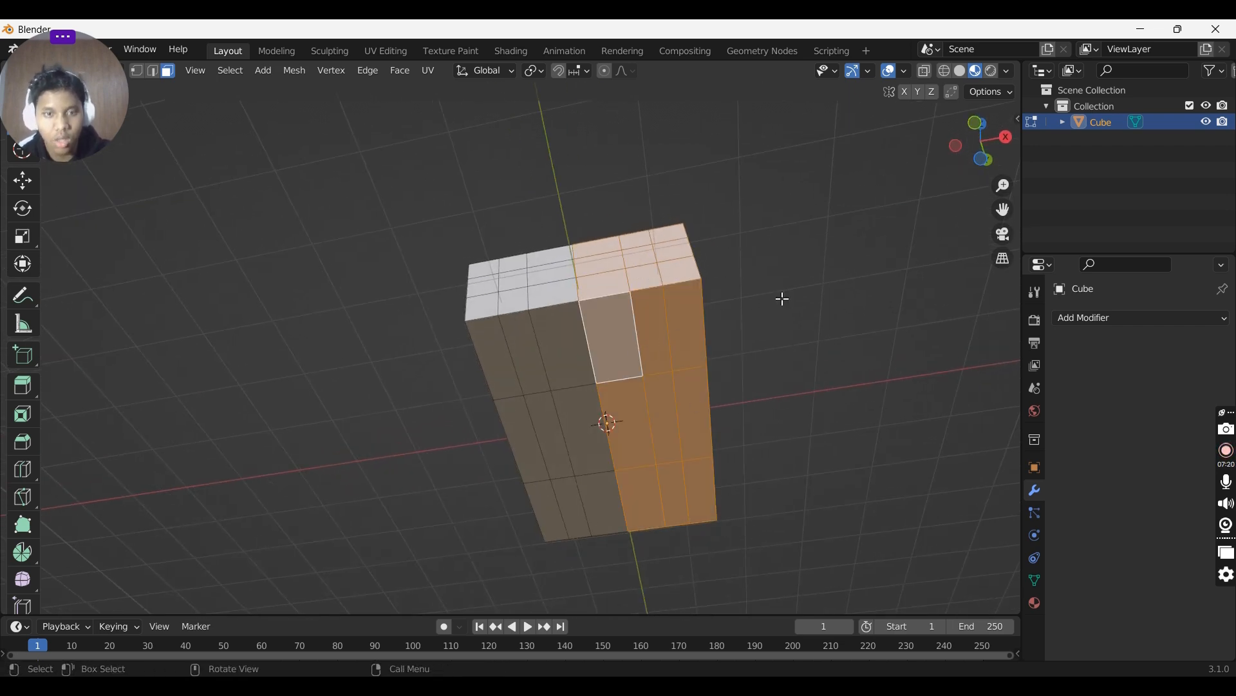
pyautogui.moveTo(782, 299); pyautogui.dragTo(825, 339, button='middle')
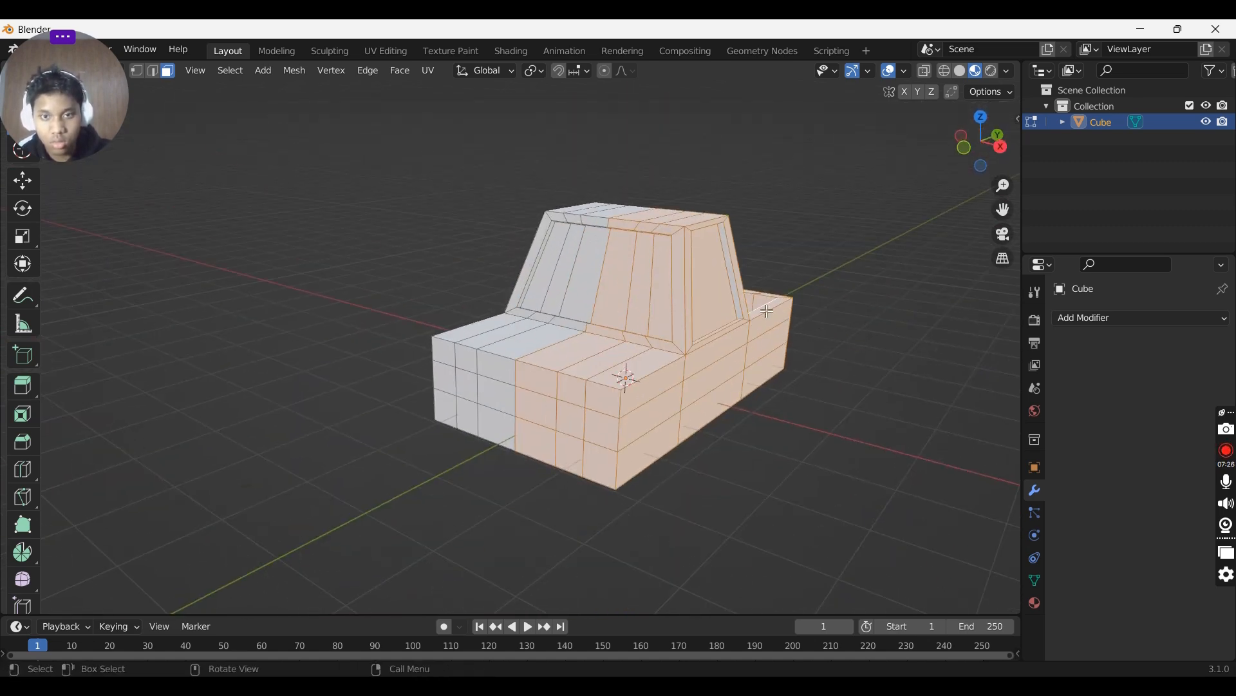
pyautogui.moveTo(735, 266); pyautogui.dragTo(575, 253, button='middle')
pyautogui.press('x')
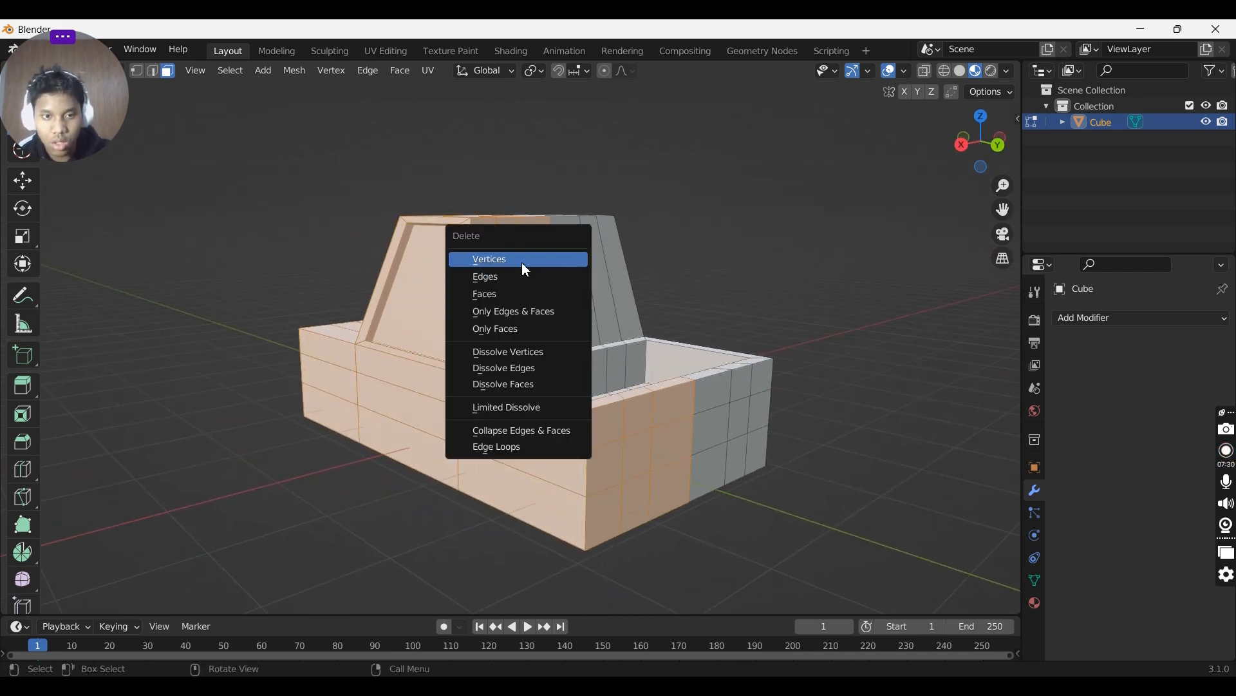
pyautogui.click(508, 291)
# - Select the leftover stray pieces beside the half truck and delete them
pyautogui.moveTo(516, 282); pyautogui.dragTo(640, 279, button='middle')
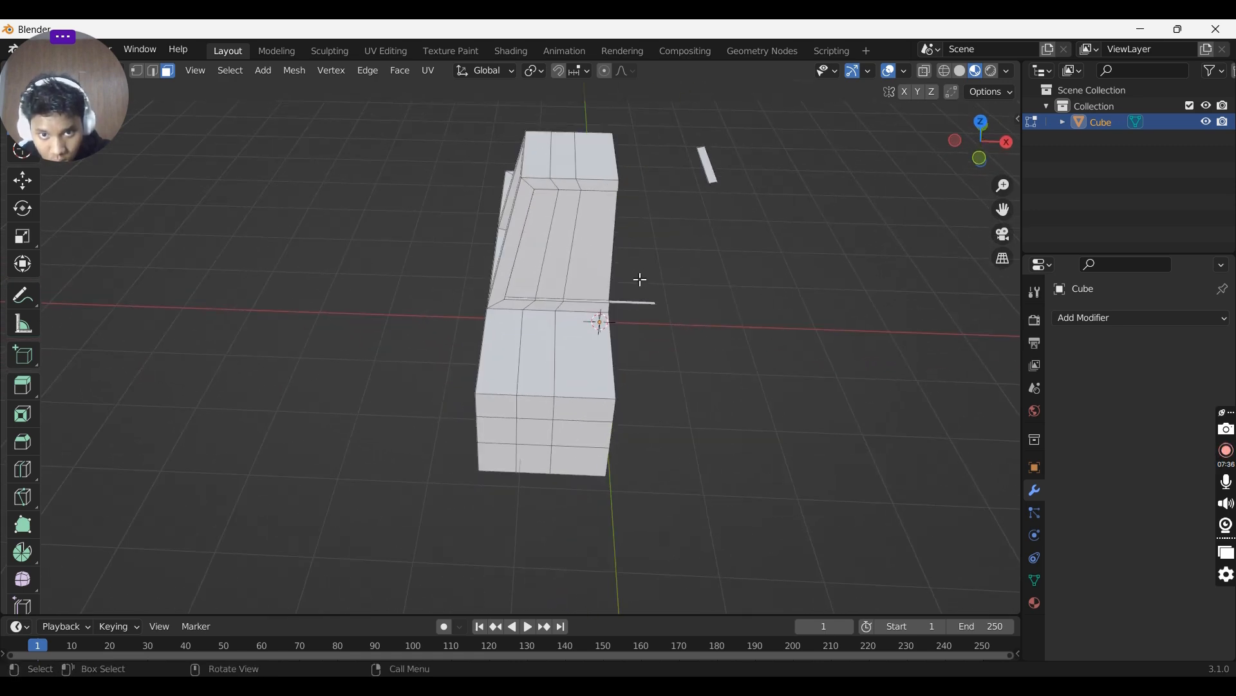
pyautogui.press('x')
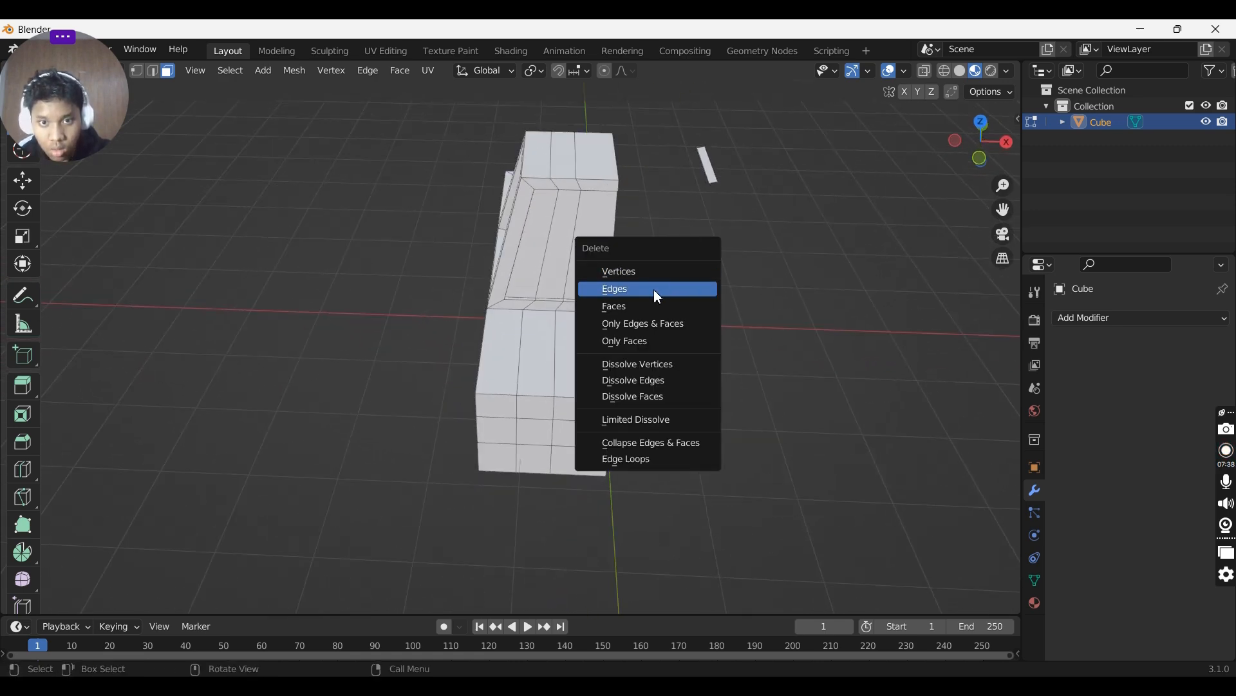
pyautogui.click(648, 304)
pyautogui.moveTo(737, 210); pyautogui.dragTo(755, 276)
pyautogui.moveTo(740, 268); pyautogui.dragTo(671, 219)
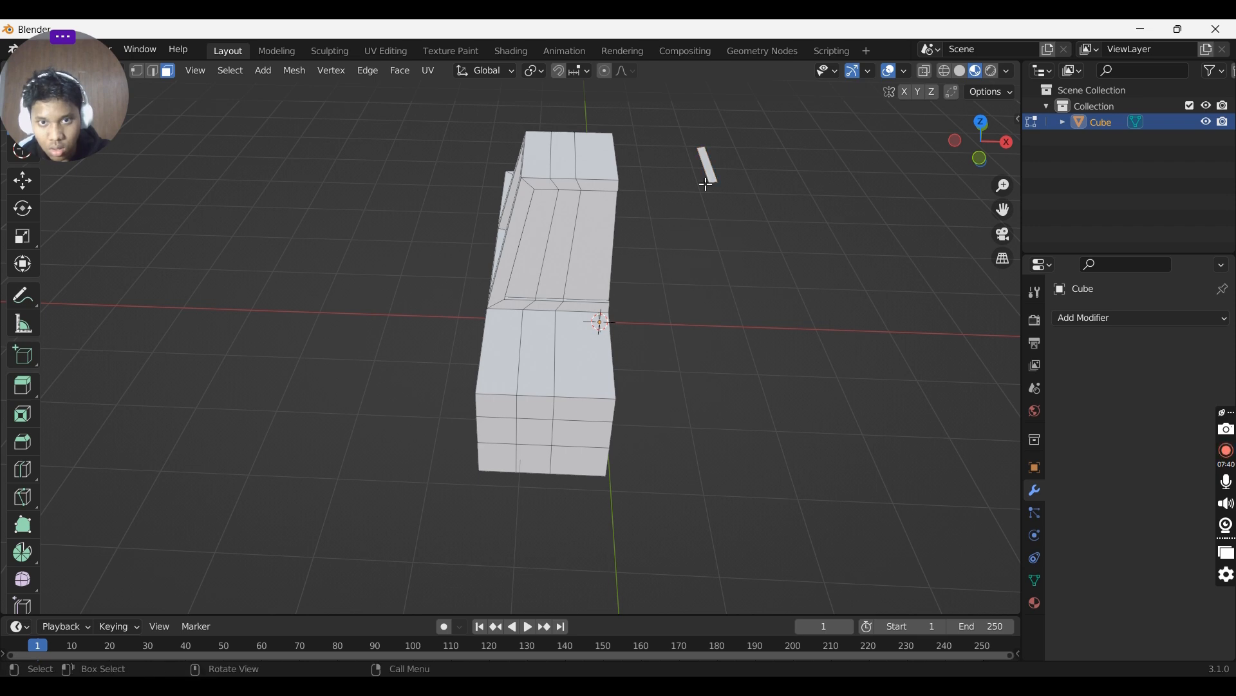
pyautogui.moveTo(698, 146); pyautogui.dragTo(738, 248)
pyautogui.press('x')
pyautogui.click(694, 258)
pyautogui.moveTo(694, 258); pyautogui.dragTo(887, 351, button='middle')
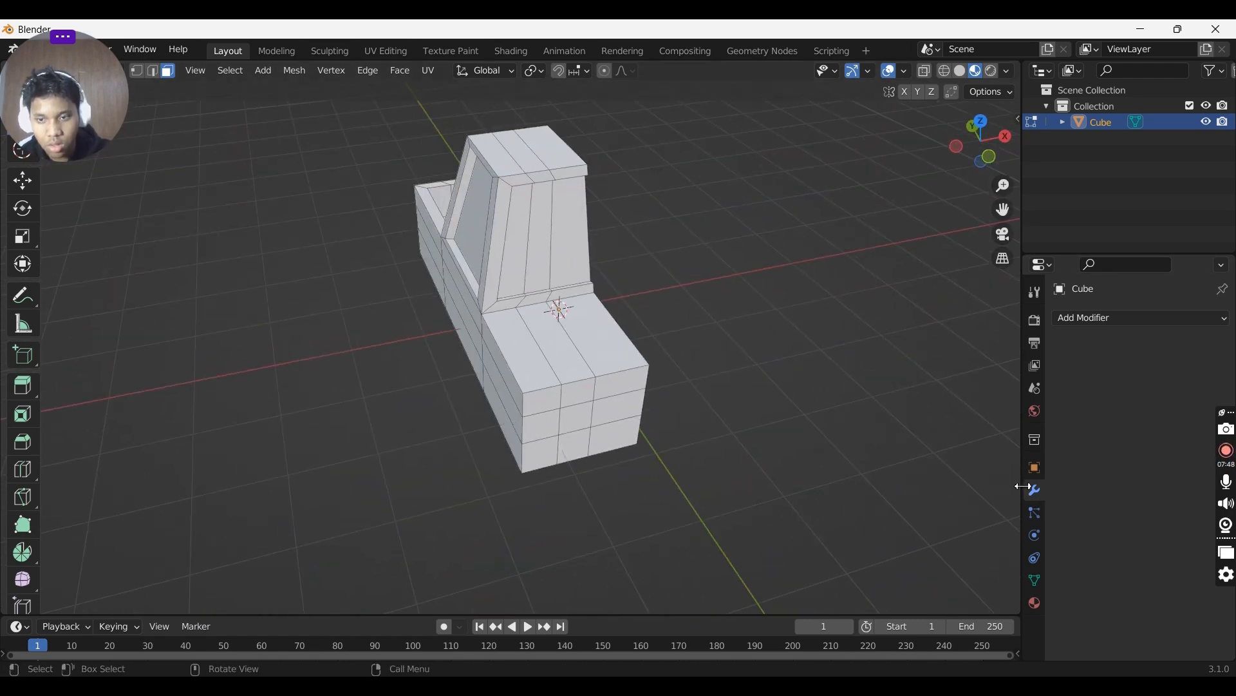
# - Add a Mirror modifier to the half truck, mirroring along the X axis
pyautogui.click(1094, 322)
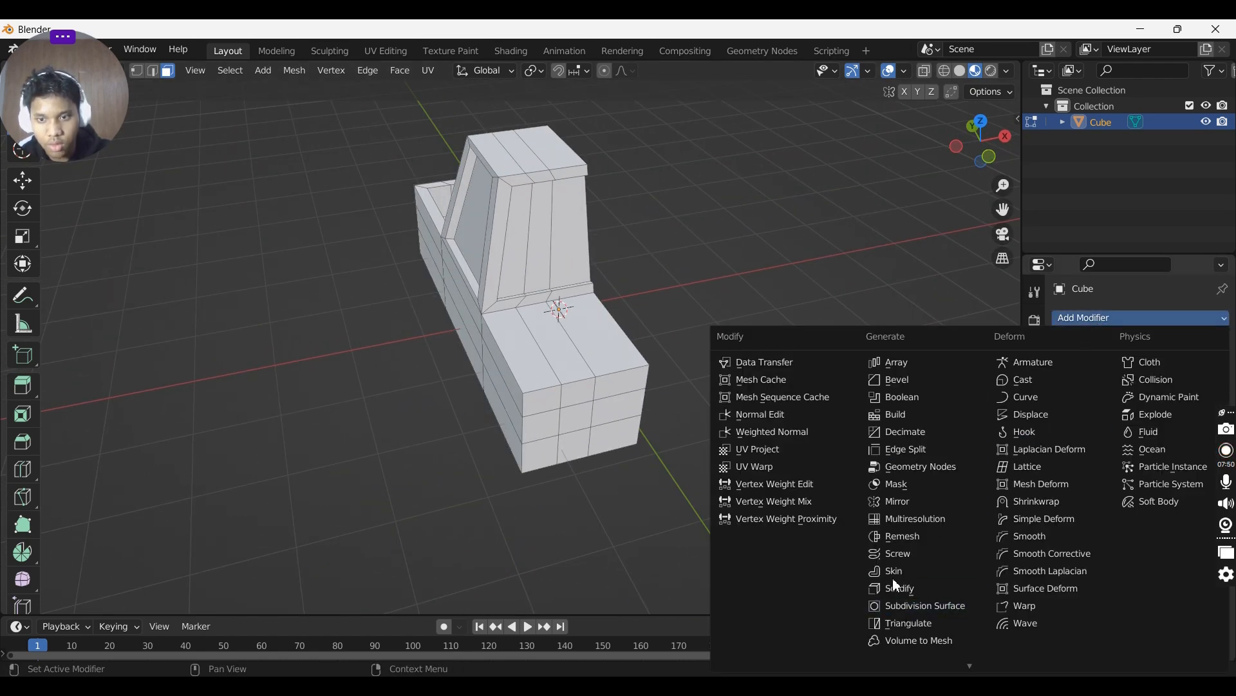
pyautogui.click(891, 503)
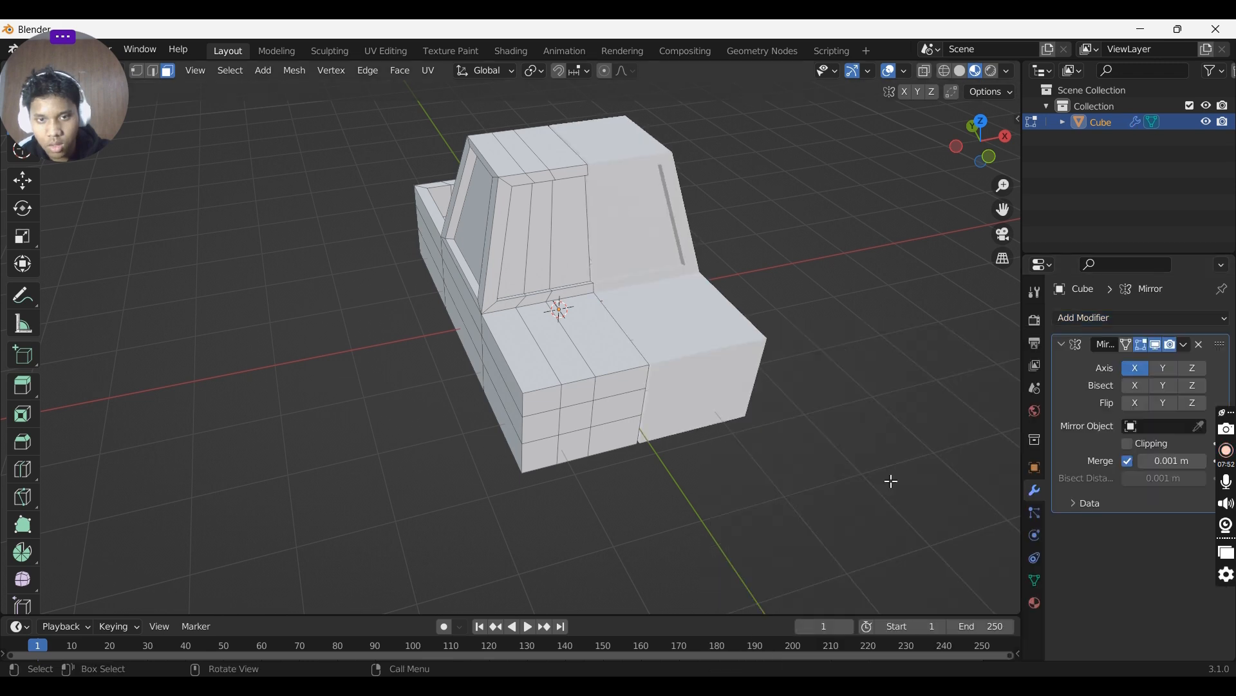
pyautogui.moveTo(889, 481); pyautogui.dragTo(802, 363, button='middle')
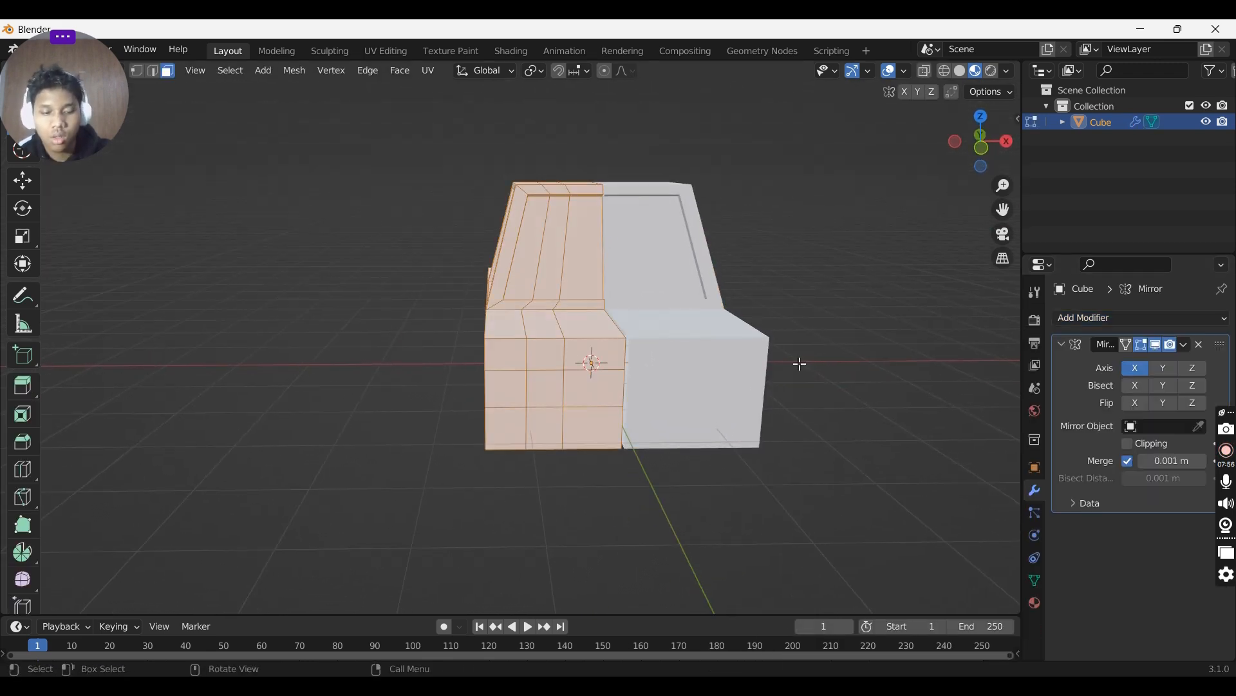
# - Move the remaining half along the X axis to close the gap at the mirror seam
pyautogui.press('g')
pyautogui.press('x')
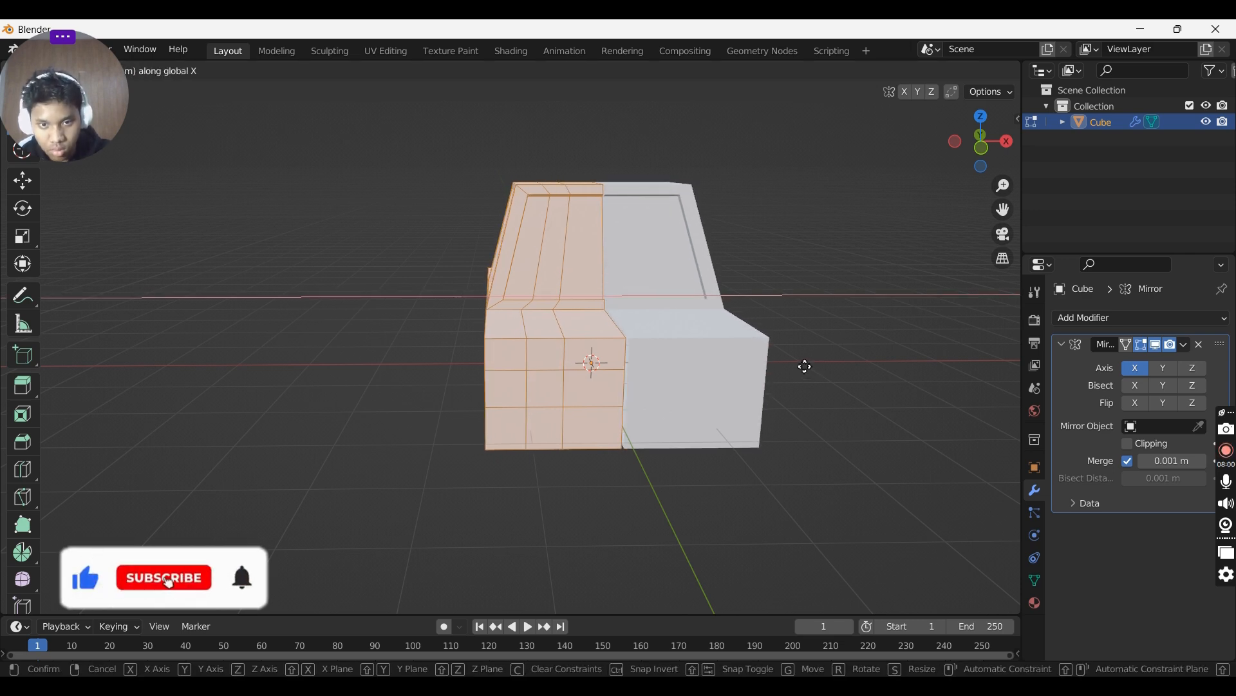
pyautogui.click(818, 351)
pyautogui.press('Tab')
pyautogui.moveTo(823, 353)
pyautogui.mouseDown(button='middle')
pyautogui.moveTo(798, 325)
pyautogui.moveTo(741, 371)
pyautogui.moveTo(828, 370)
pyautogui.mouseUp(button='middle')
pyautogui.press('Tab')
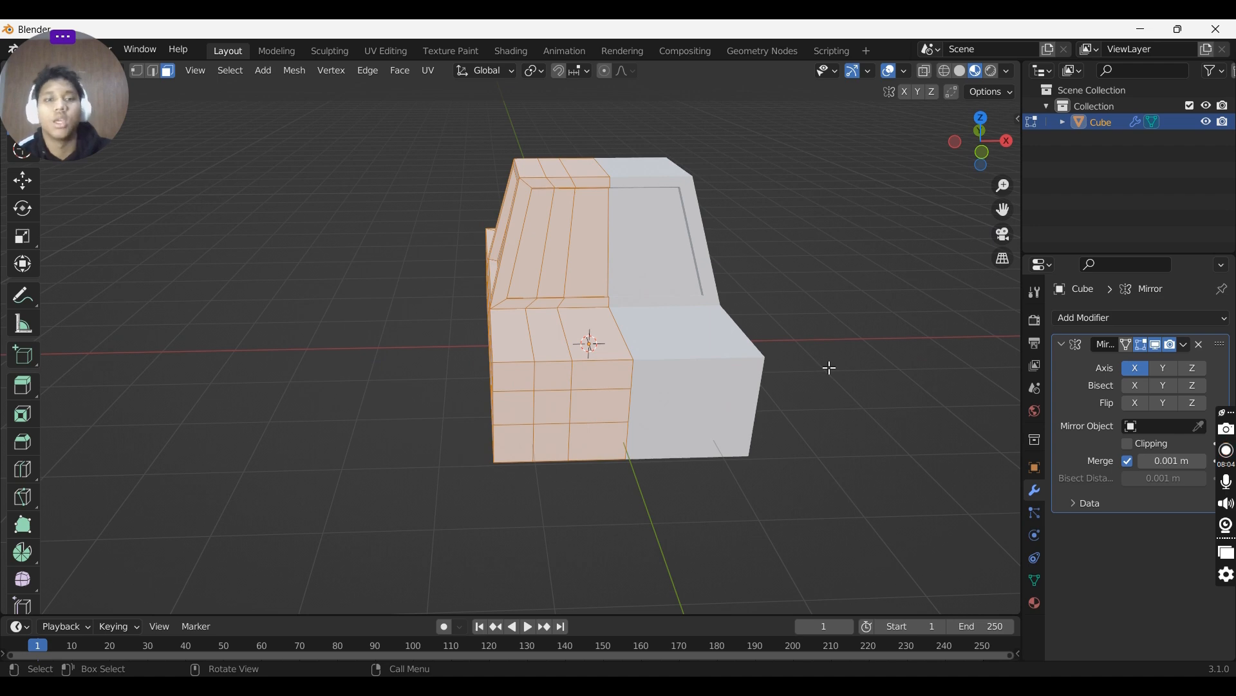
# - Extrude two faces on the truck's front slightly outward along their normal to form headlights
pyautogui.click(552, 370)
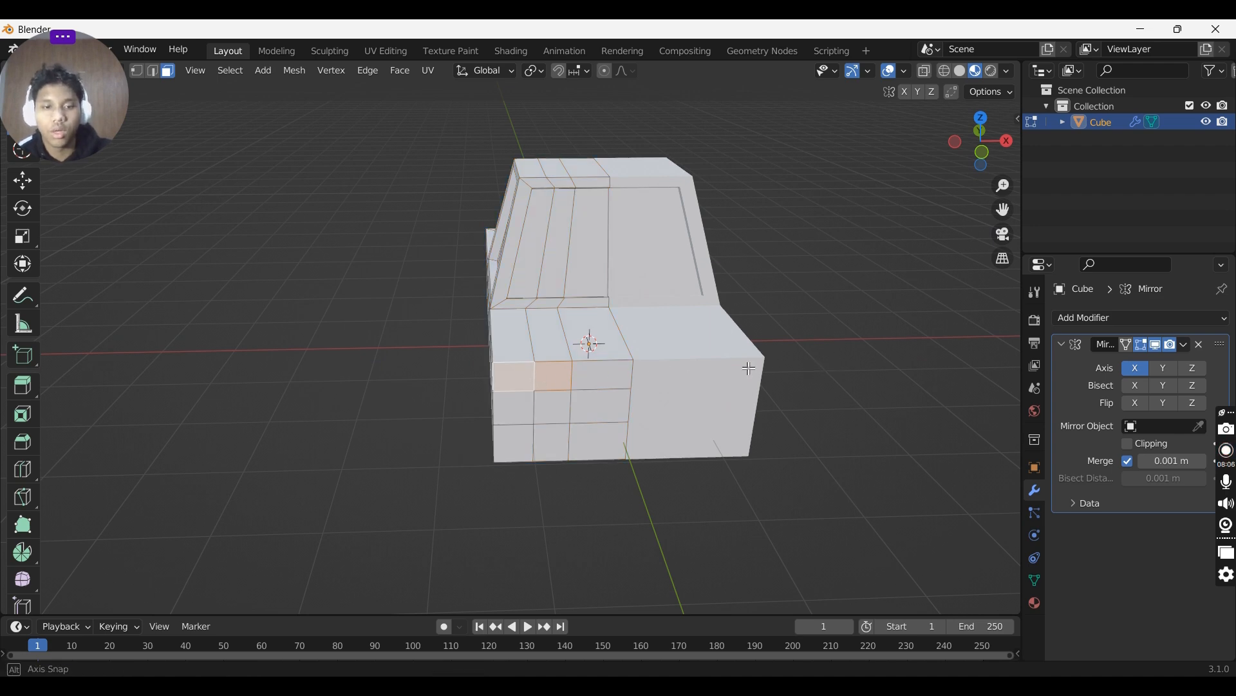
pyautogui.moveTo(535, 377); pyautogui.dragTo(855, 378, button='middle')
pyautogui.press('g')
pyautogui.press('z')
pyautogui.press('z')
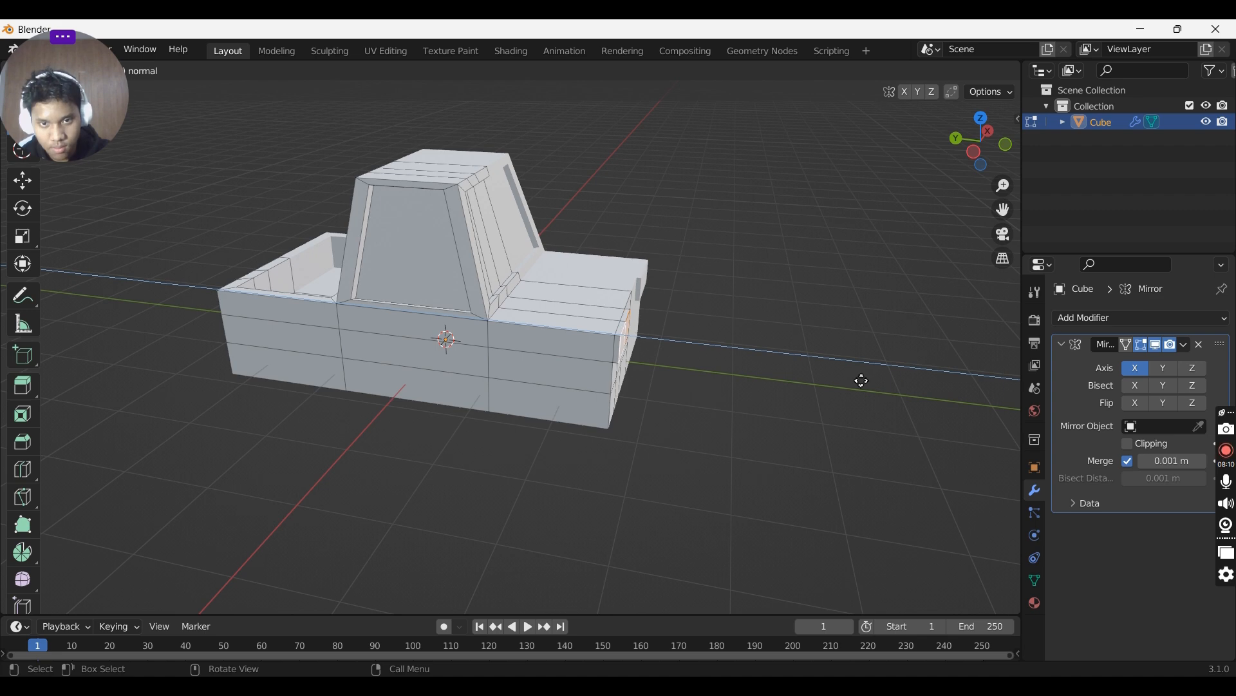
pyautogui.click(862, 380)
pyautogui.moveTo(862, 380); pyautogui.dragTo(650, 373, button='middle')
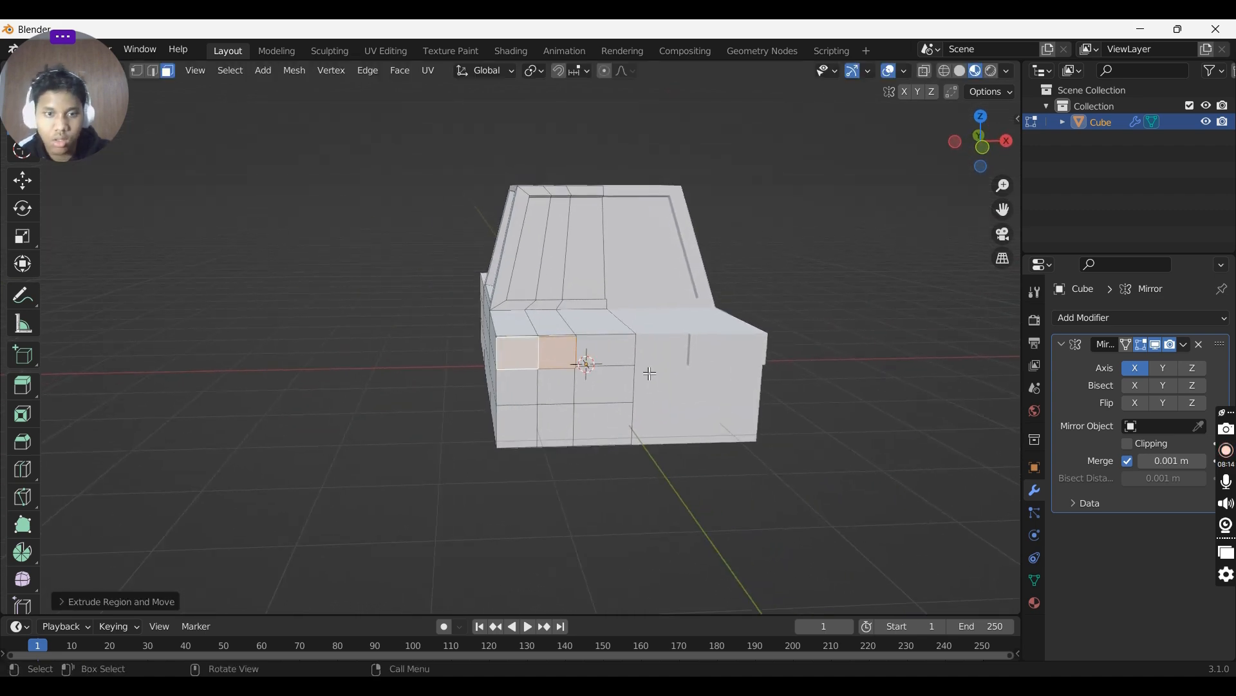
# - Select two faces on the truck's rear and extrude them outward as taillights
pyautogui.moveTo(850, 403); pyautogui.dragTo(523, 394, button='middle')
pyautogui.click(523, 394)
pyautogui.keyDown('shift'); pyautogui.click(486, 384); pyautogui.keyUp('shift')
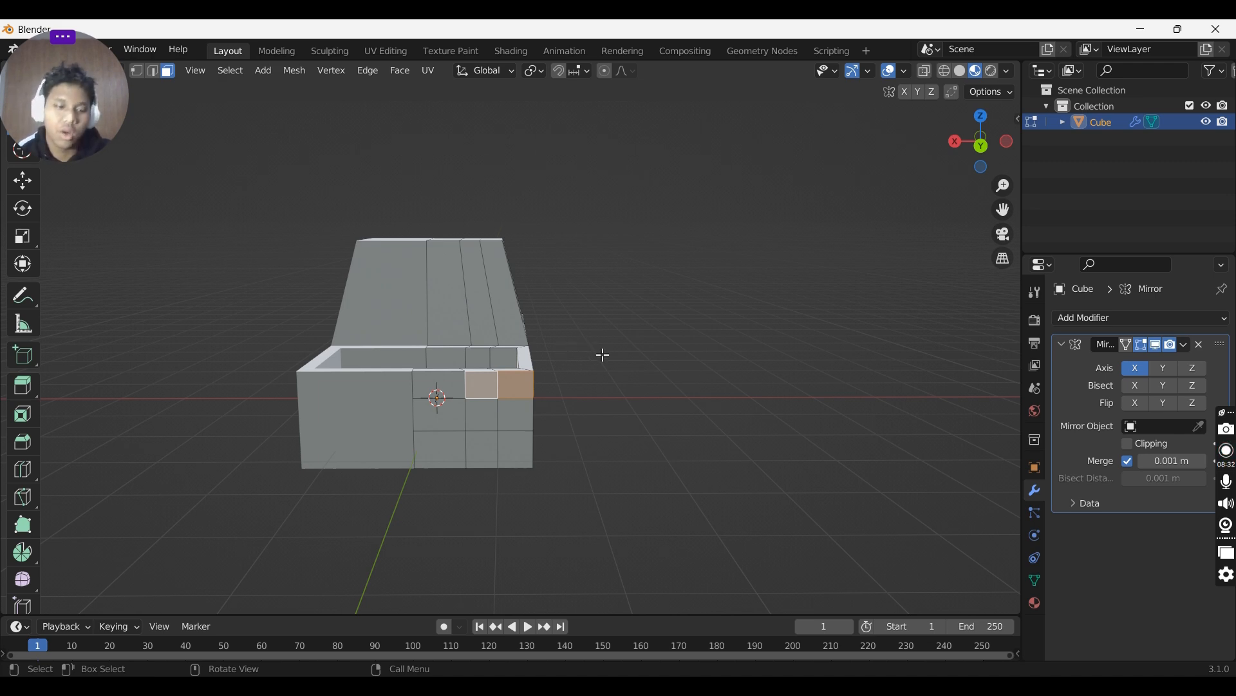
pyautogui.moveTo(604, 355); pyautogui.dragTo(569, 347, button='middle')
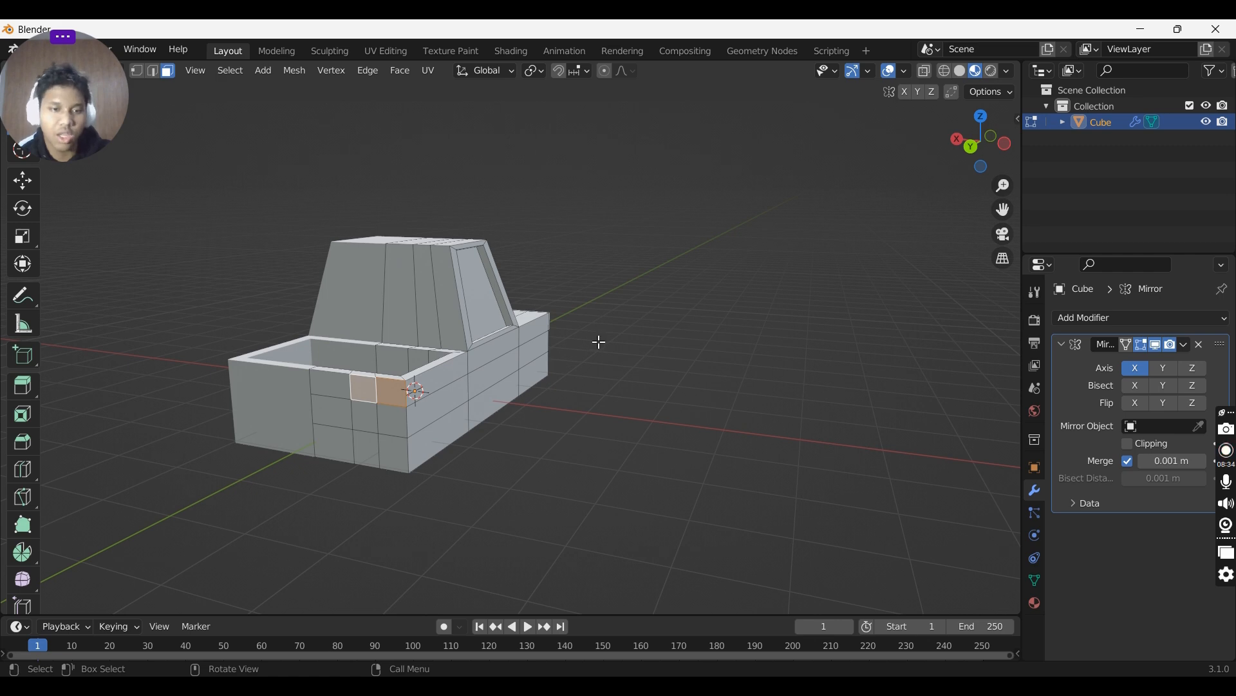
pyautogui.press('e')
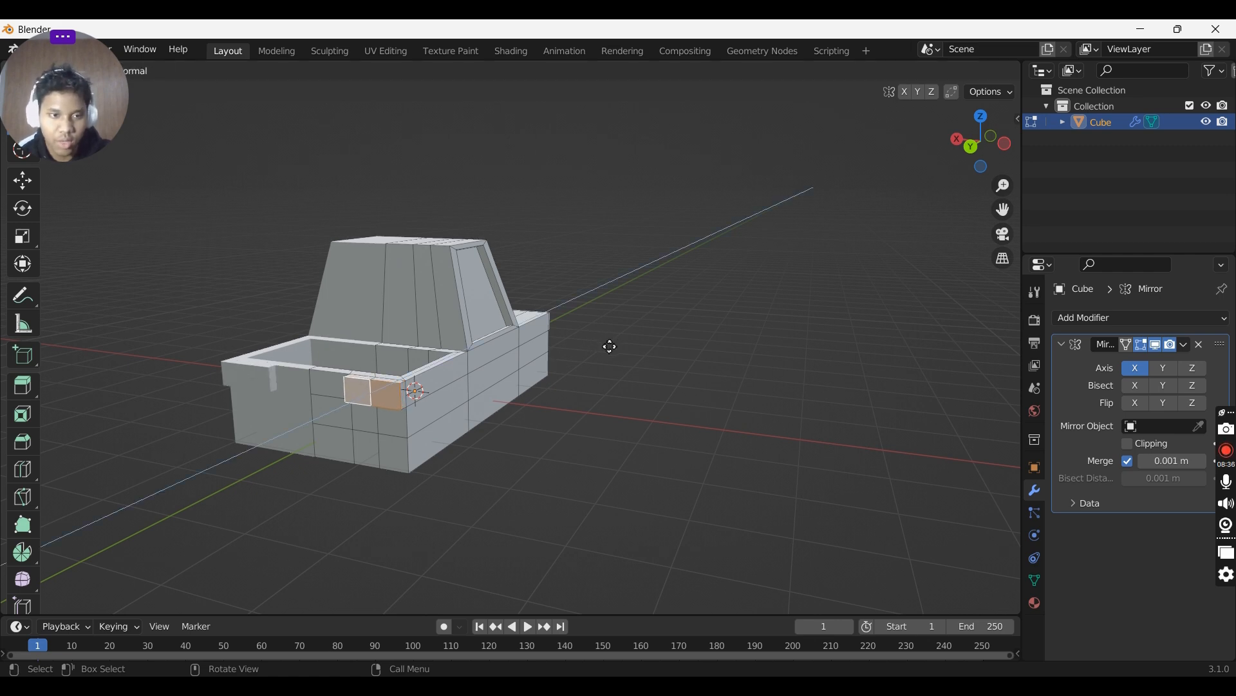
pyautogui.click(611, 346)
pyautogui.moveTo(612, 344); pyautogui.dragTo(646, 372, button='middle')
pyautogui.press('Tab')
pyautogui.press('Tab')
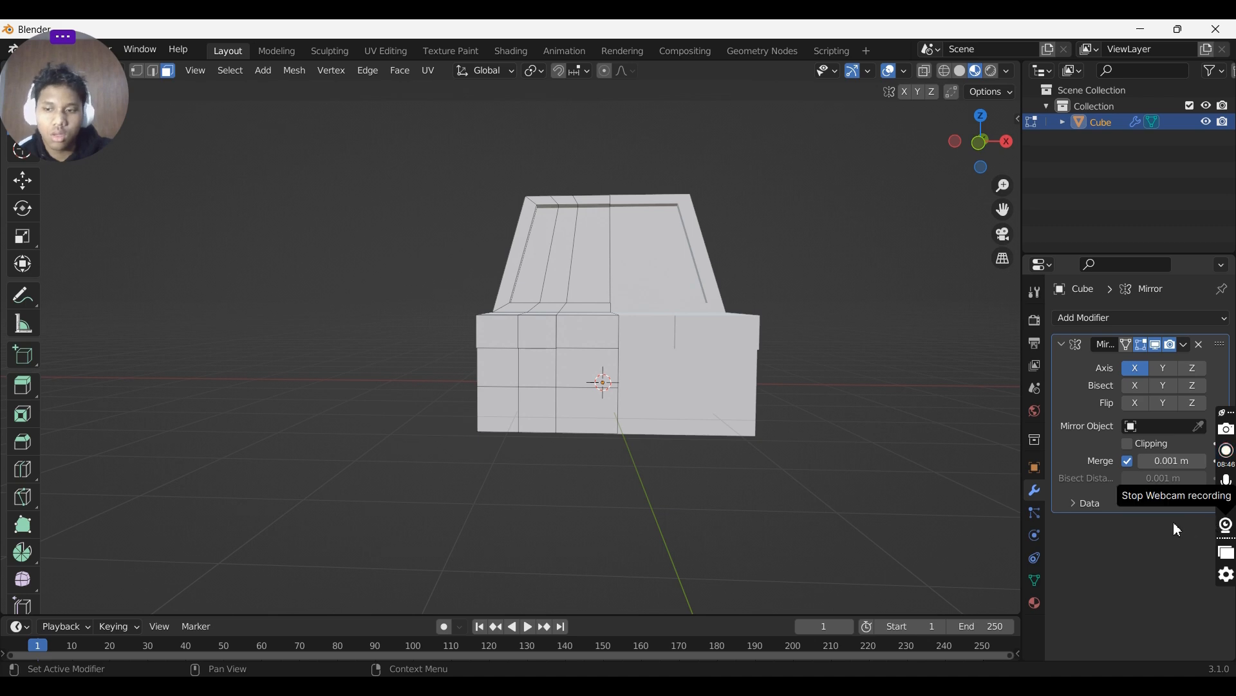
# - Inspect the truck's front from several angles in object and edit mode
pyautogui.click(562, 404)
pyautogui.click(537, 412)
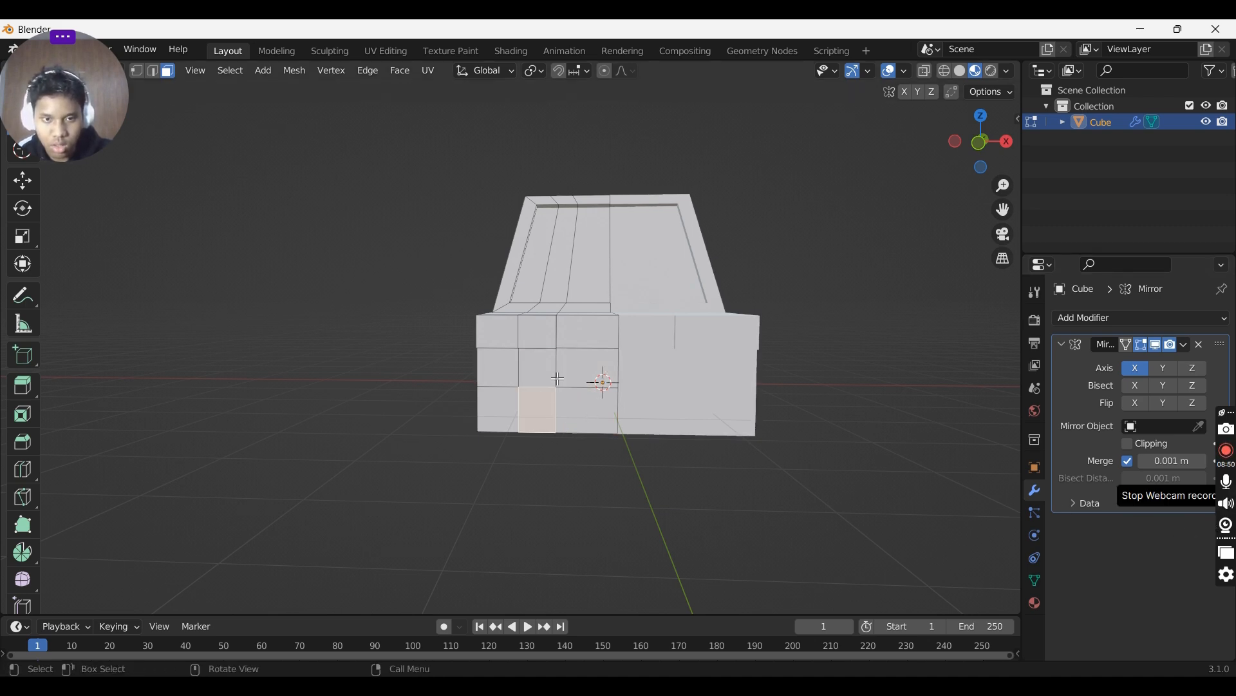
pyautogui.moveTo(657, 366); pyautogui.dragTo(516, 376, button='middle')
pyautogui.moveTo(689, 354); pyautogui.dragTo(715, 366, button='middle')
pyautogui.press('Tab')
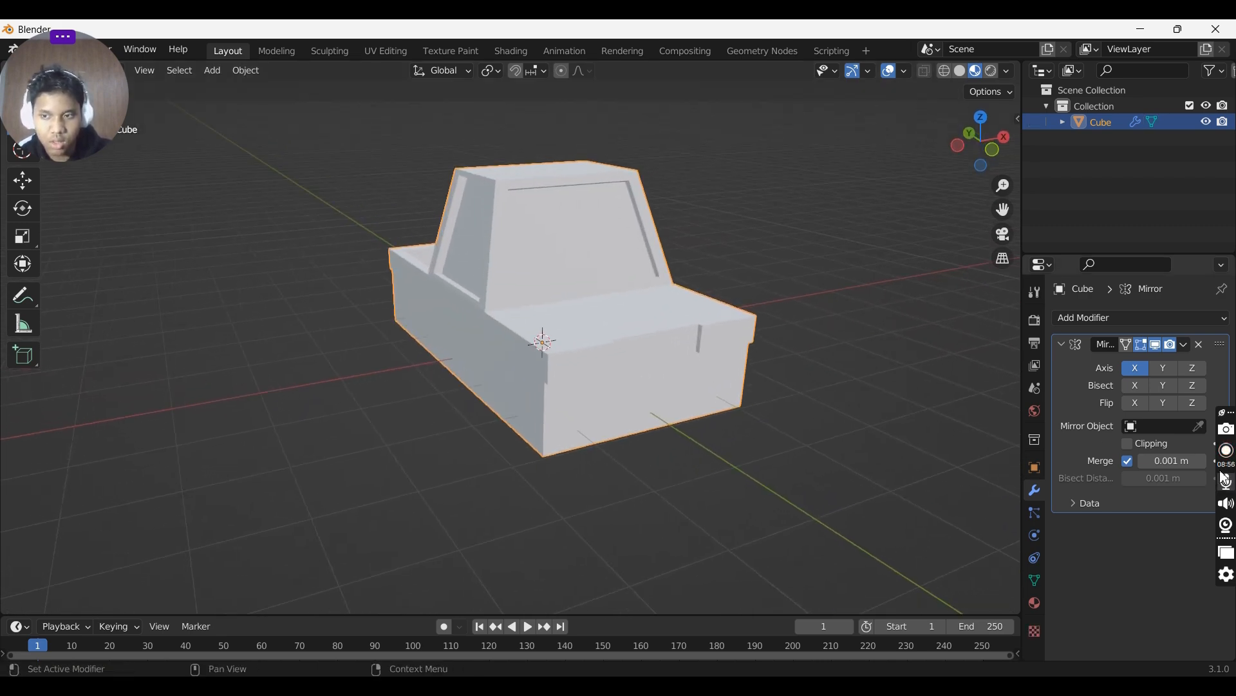
pyautogui.moveTo(786, 438); pyautogui.dragTo(693, 345, button='middle')
pyautogui.press('Tab')
pyautogui.moveTo(532, 353); pyautogui.dragTo(634, 384, button='middle')
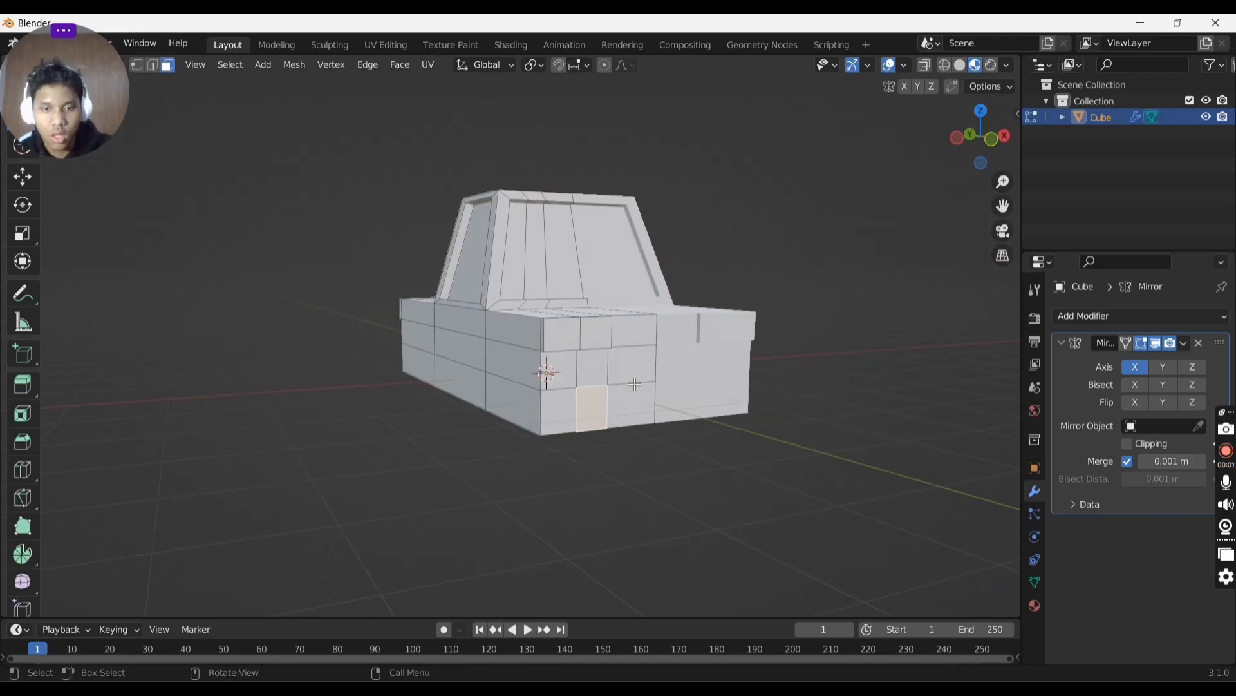
# - Select two lower faces at the front and extrude them outward to form a bumper
pyautogui.keyDown('shift'); pyautogui.click(600, 404); pyautogui.keyUp('shift')
pyautogui.keyDown('shift'); pyautogui.click(570, 410); pyautogui.keyUp('shift')
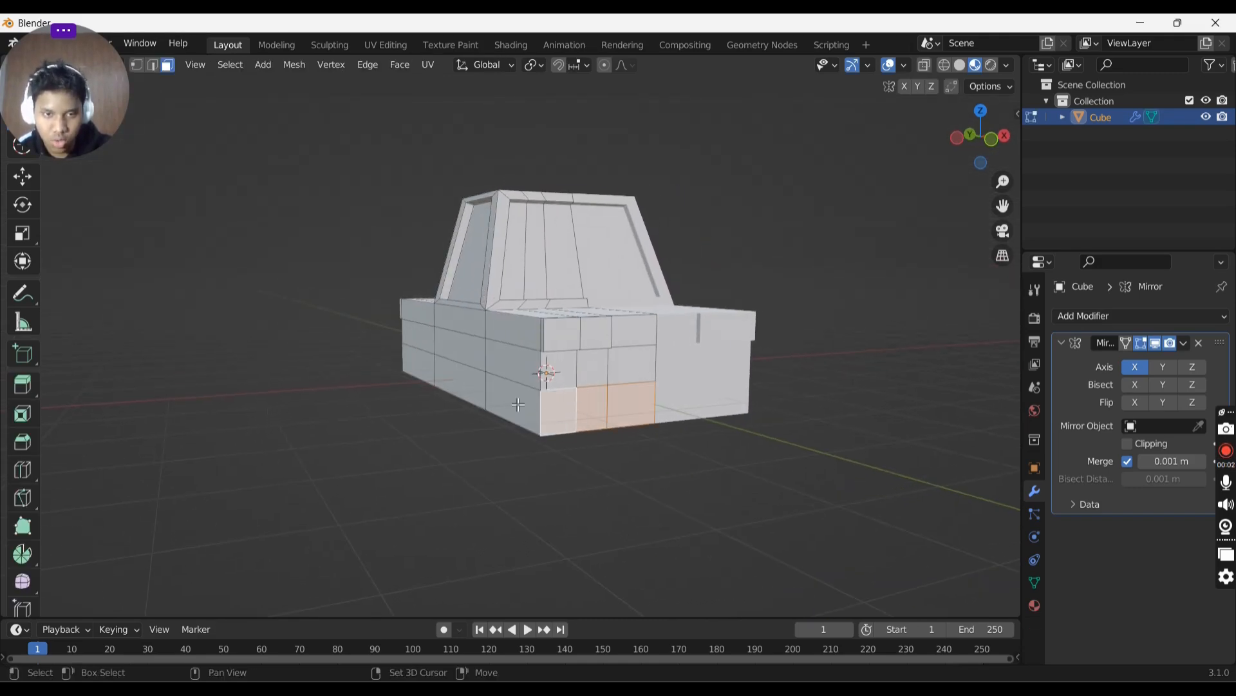
pyautogui.moveTo(518, 404); pyautogui.dragTo(641, 431, button='middle')
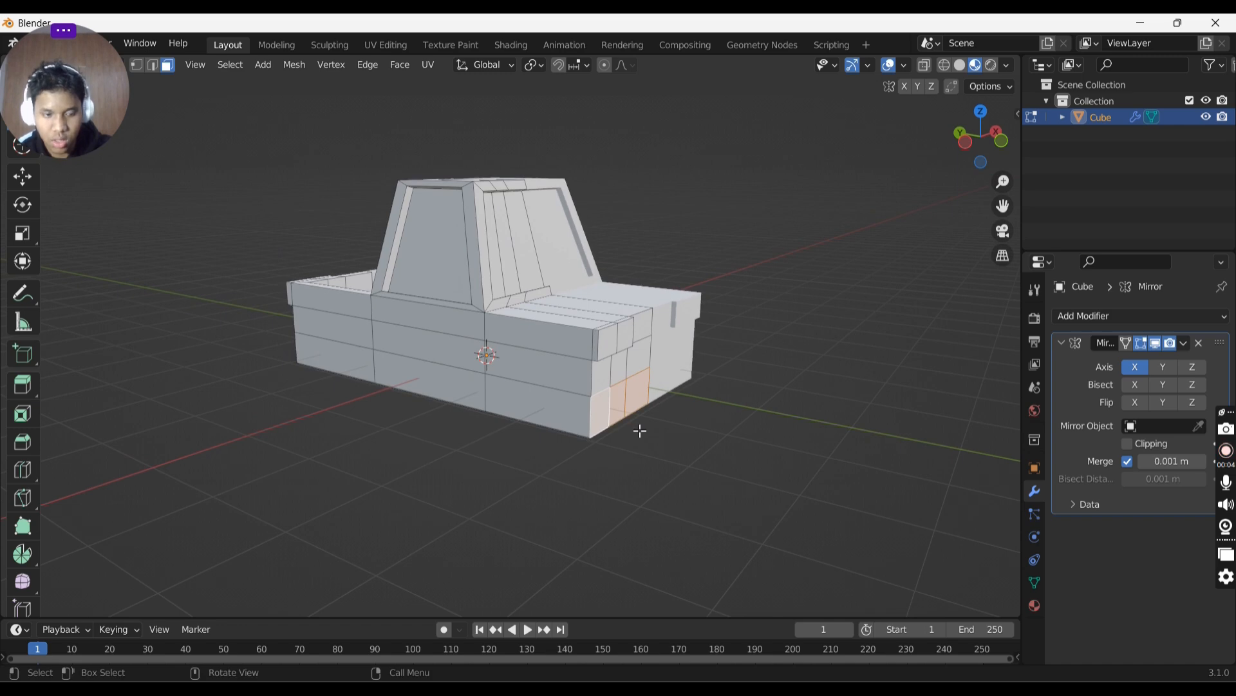
pyautogui.press('e')
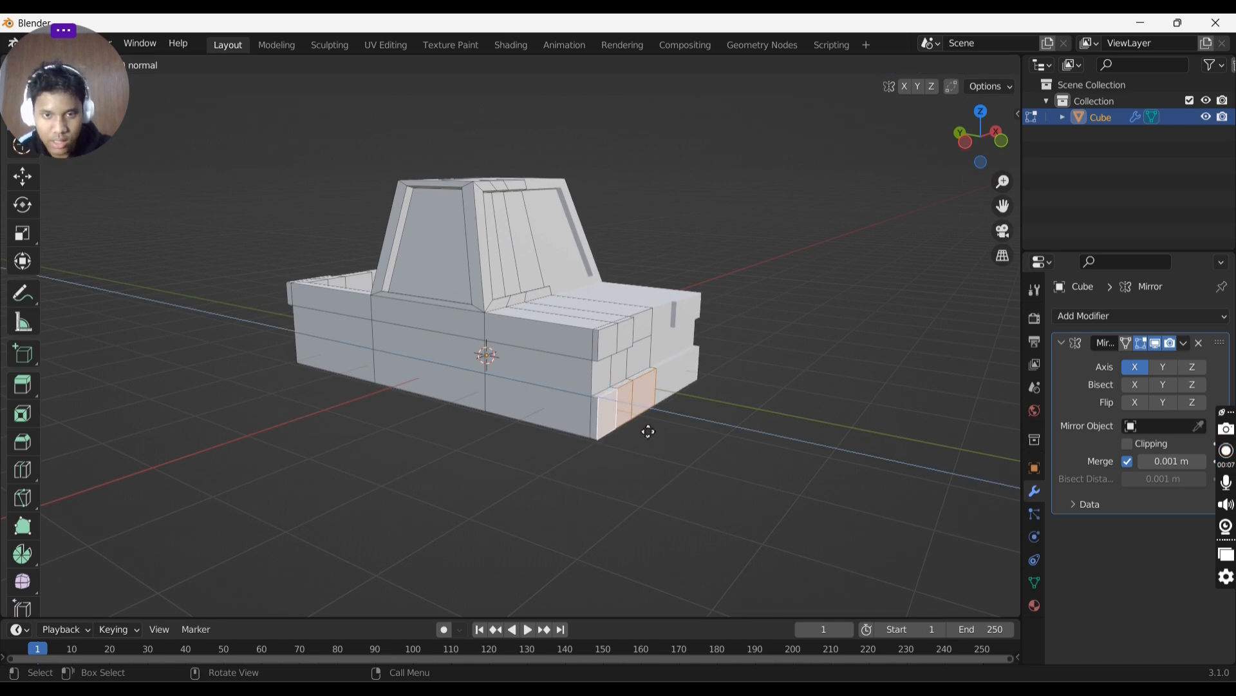
pyautogui.click(648, 431)
pyautogui.moveTo(648, 428); pyautogui.dragTo(670, 393, button='middle')
pyautogui.press('Tab')
# - Inspect the truck from the front and back in object mode
pyautogui.moveTo(483, 429); pyautogui.dragTo(850, 395, button='middle')
pyautogui.press('Tab')
pyautogui.moveTo(767, 386); pyautogui.dragTo(673, 376, button='middle')
pyautogui.click(607, 369)
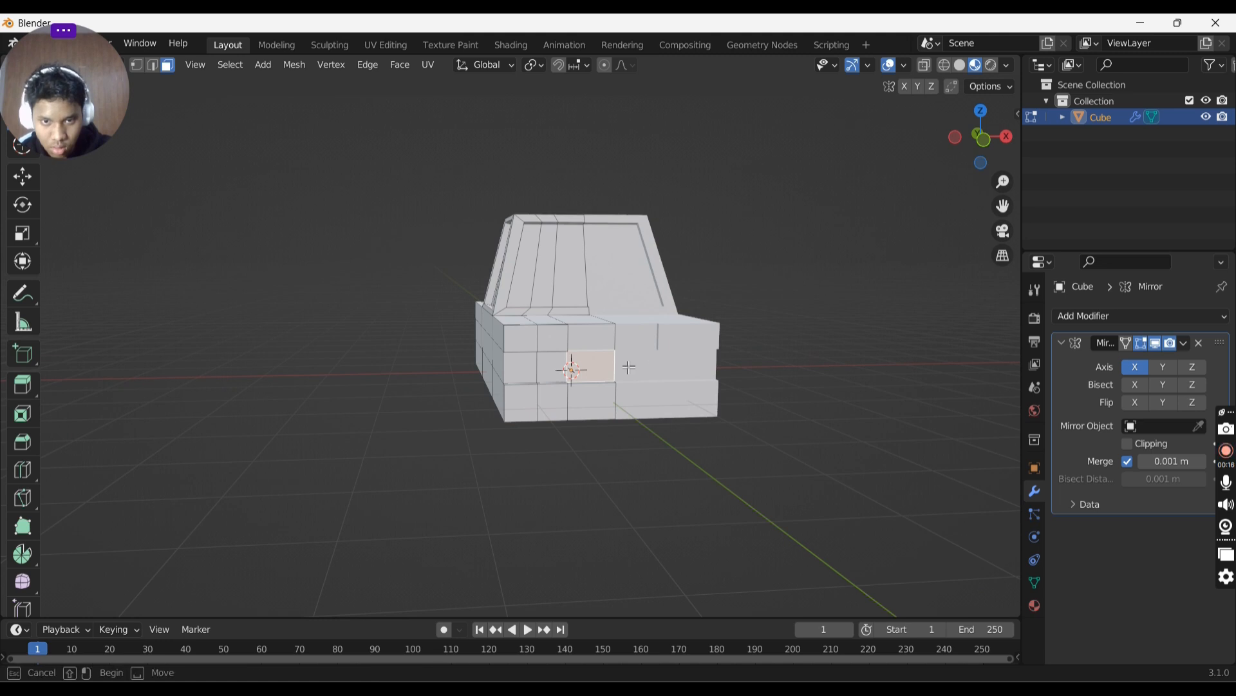
pyautogui.press('Tab')
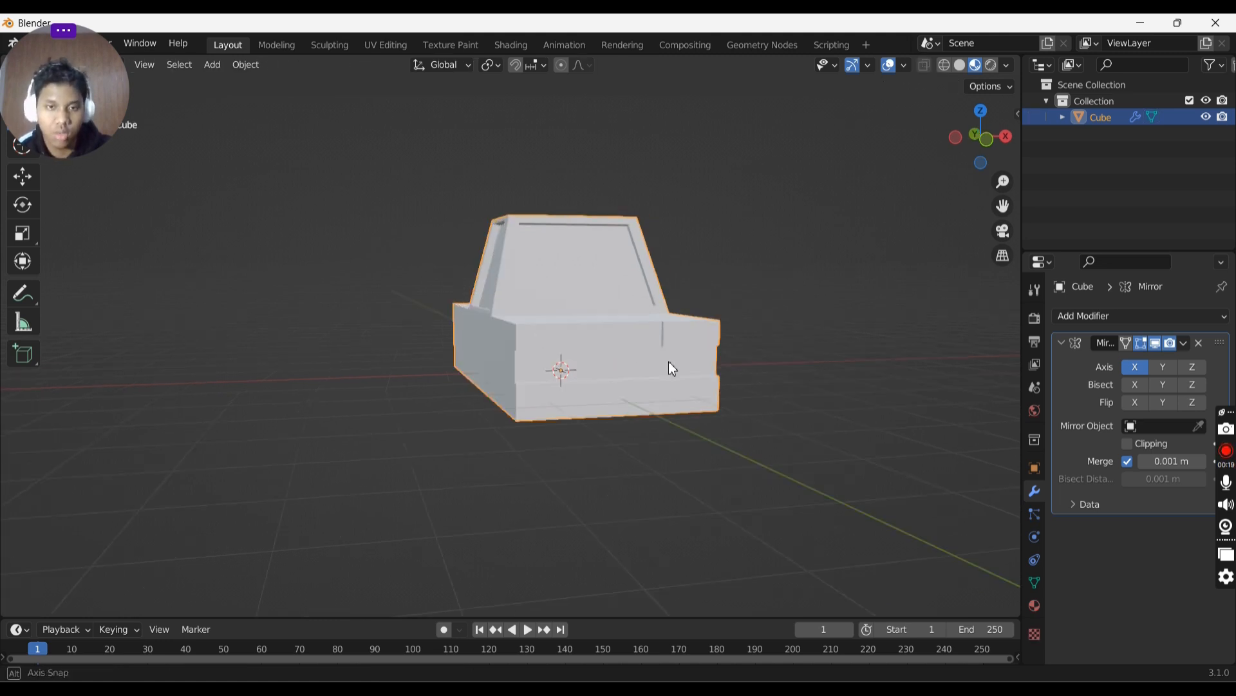
pyautogui.moveTo(668, 361); pyautogui.dragTo(738, 384, button='middle')
pyautogui.moveTo(680, 244); pyautogui.dragTo(520, 291, button='middle')
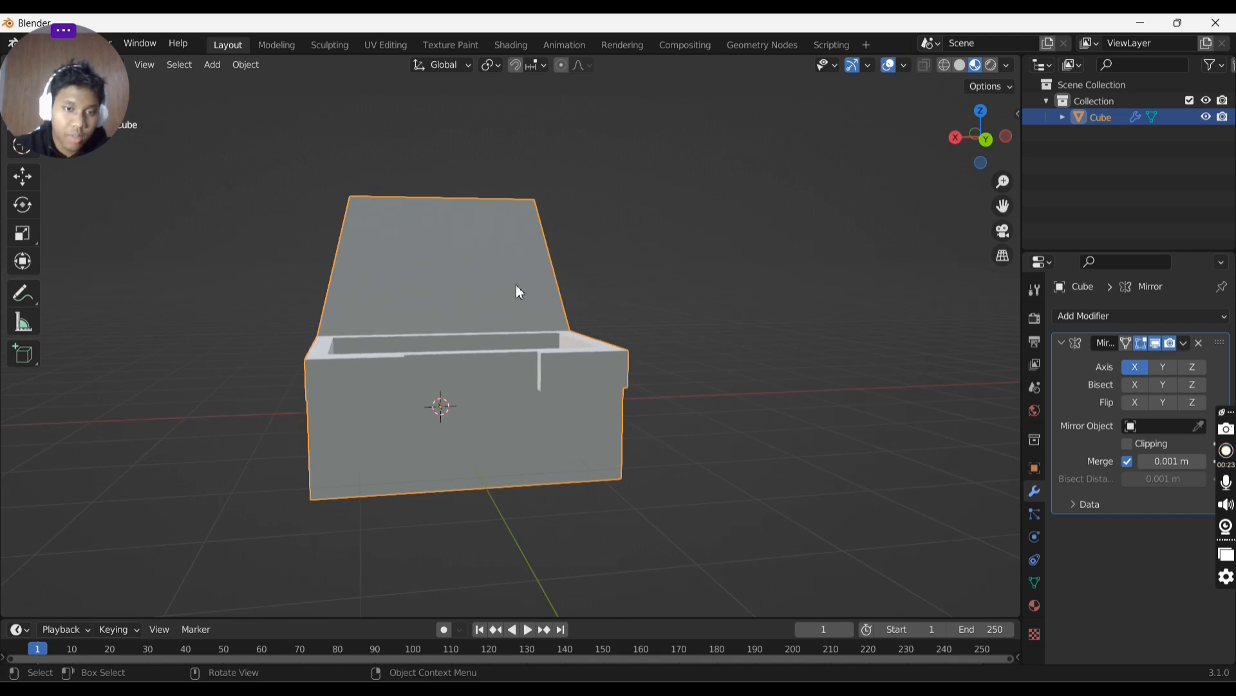
# - Try insetting the faces of the cab's rear window, then undo the inset
pyautogui.press('Tab')
pyautogui.click(506, 420)
pyautogui.click(443, 421)
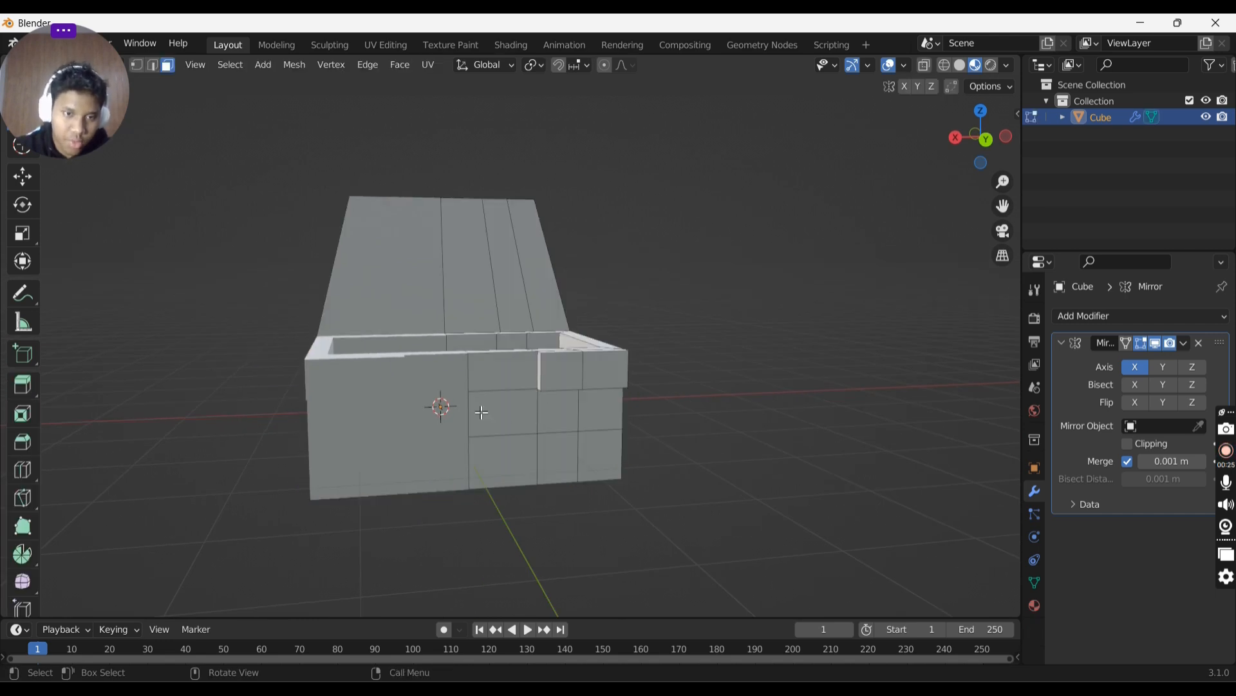
pyautogui.click(481, 413)
pyautogui.moveTo(577, 341); pyautogui.dragTo(521, 308, button='middle')
pyautogui.click(354, 270)
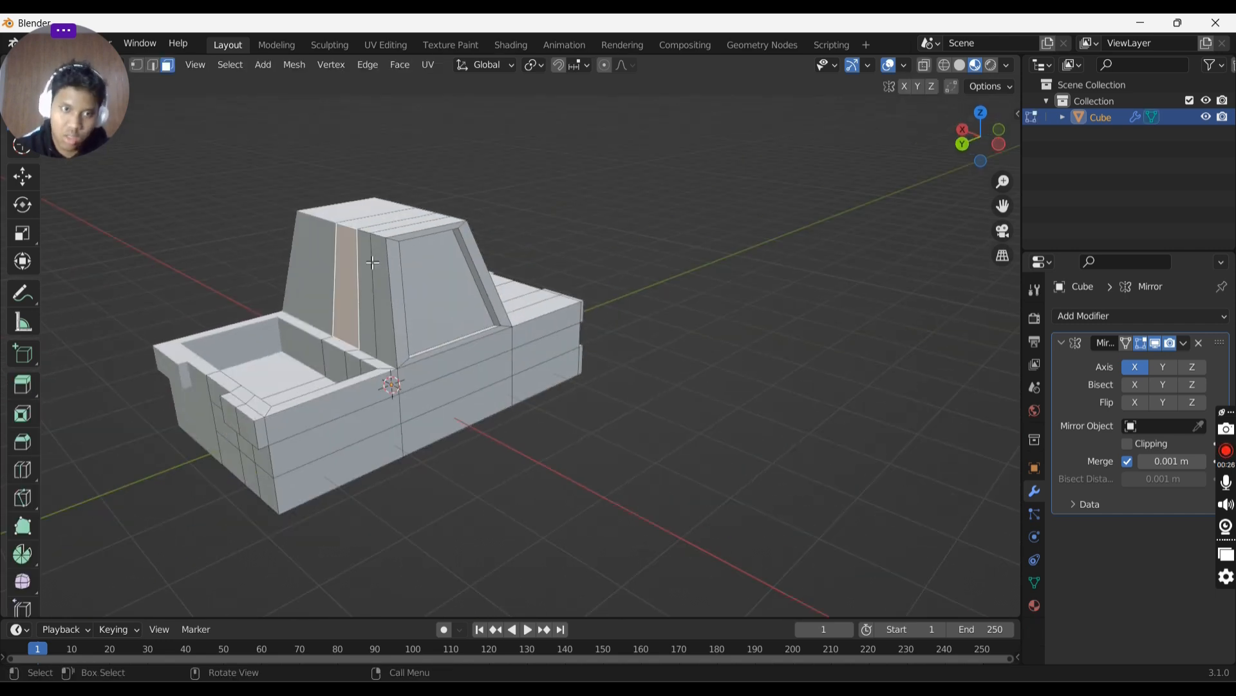
pyautogui.moveTo(408, 257); pyautogui.dragTo(503, 267, button='middle')
pyautogui.keyDown('shift'); pyautogui.click(462, 322); pyautogui.keyUp('shift')
pyautogui.keyDown('shift'); pyautogui.click(484, 316); pyautogui.keyUp('shift')
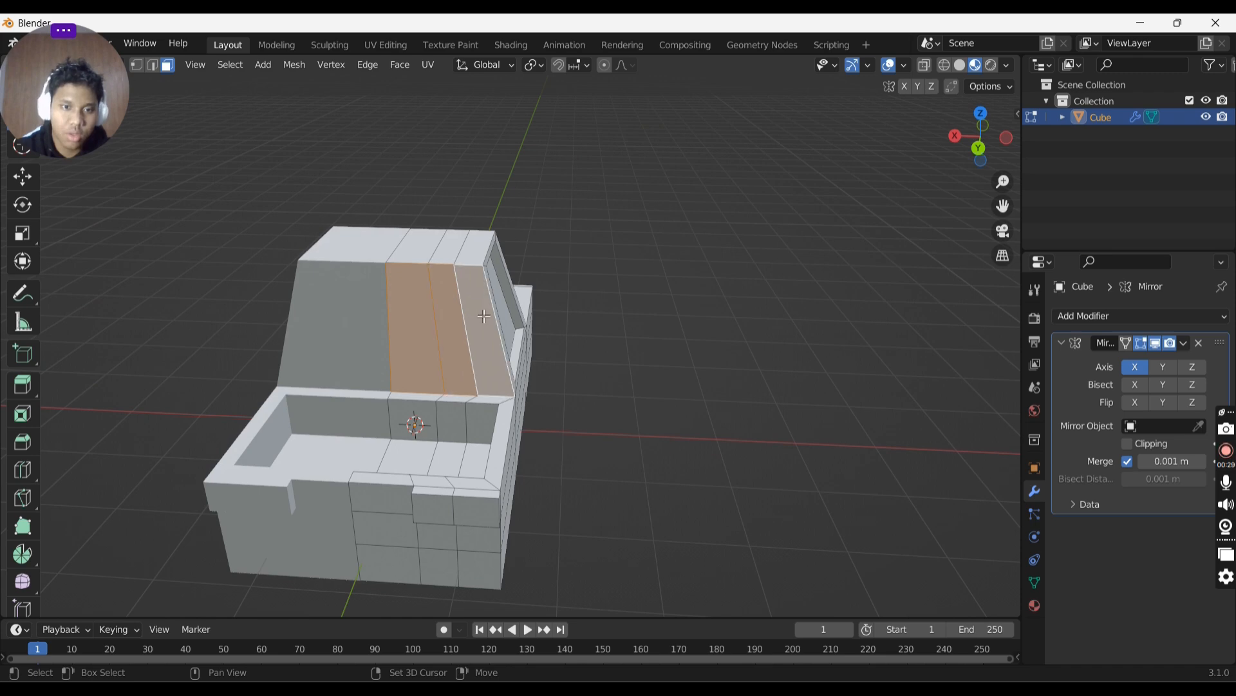
pyautogui.press('i')
pyautogui.click(629, 328)
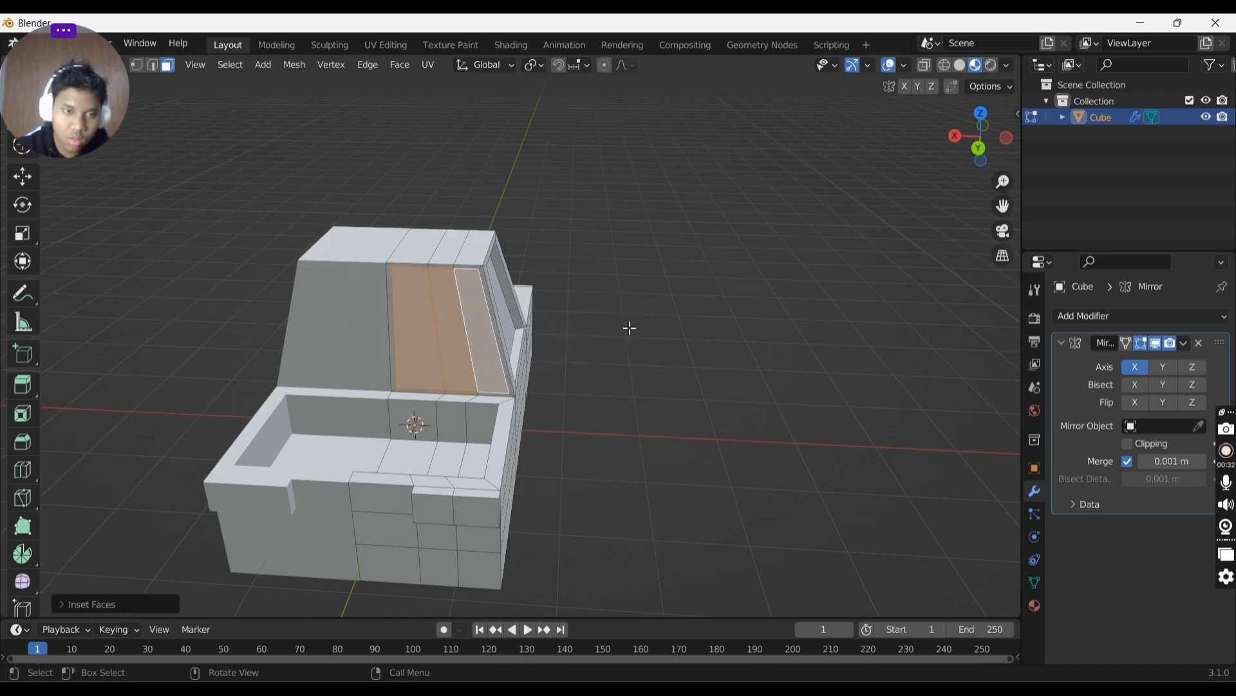
pyautogui.hotkey('ctrl', 'z')
# - Select an edge between the cab's rear panels in edge mode and delete it
pyautogui.keyDown('shift'); pyautogui.click(419, 341); pyautogui.keyUp('shift')
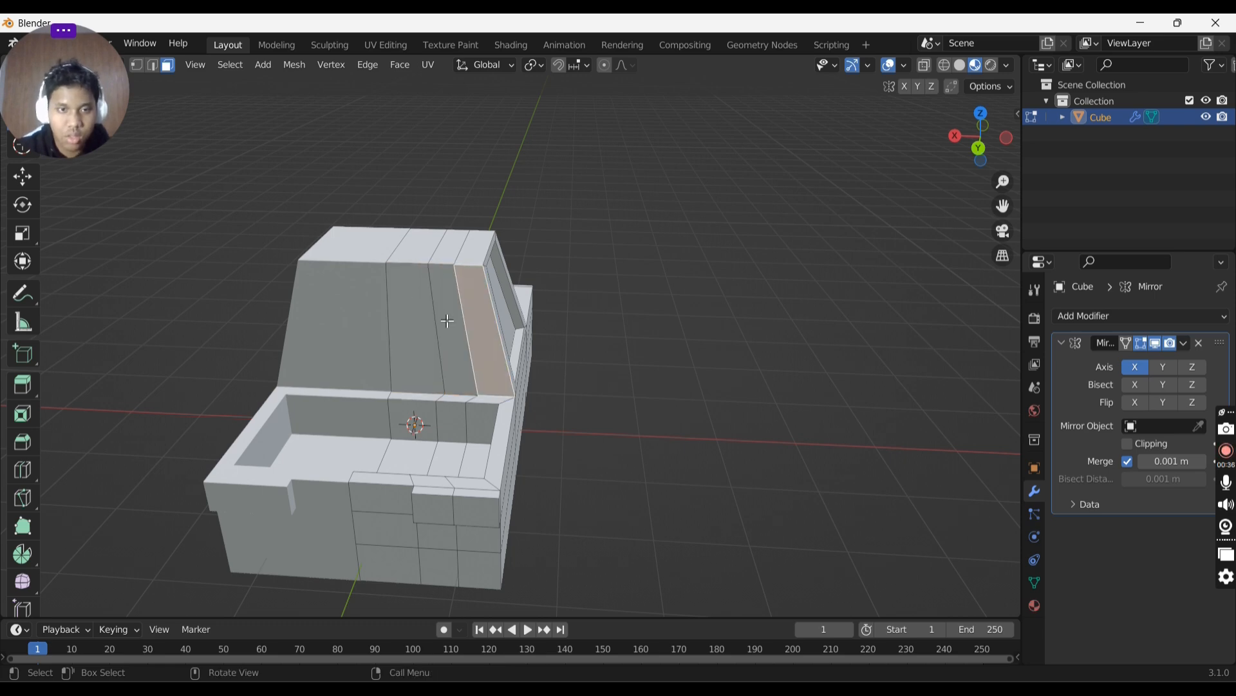
pyautogui.click(444, 321)
pyautogui.press('2')
pyautogui.click(468, 318)
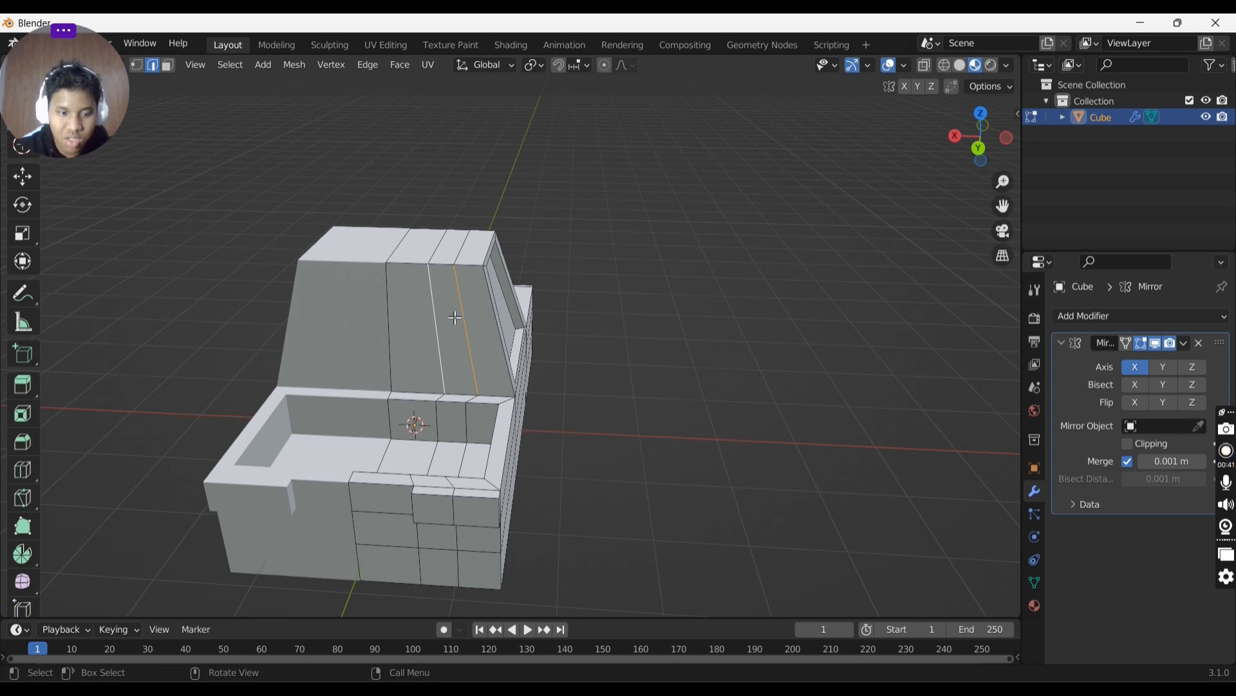
pyautogui.press('x')
pyautogui.click(442, 315)
pyautogui.press('1')
pyautogui.moveTo(391, 290); pyautogui.dragTo(487, 291, button='middle')
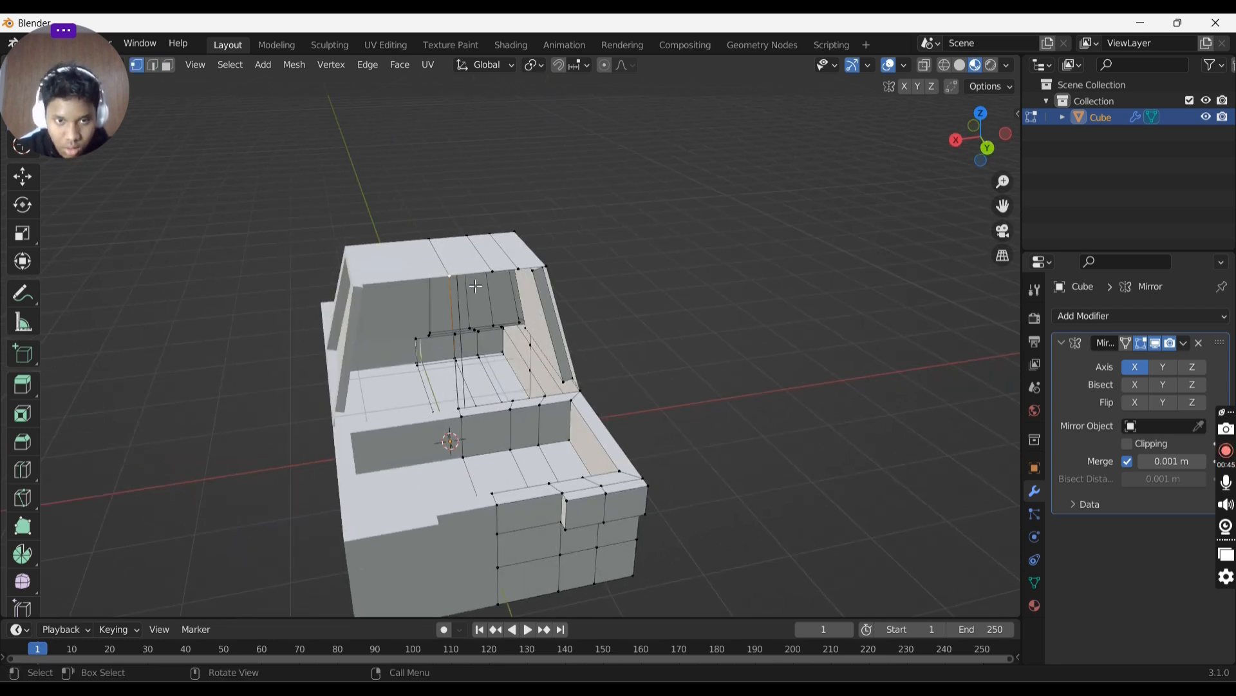
pyautogui.press('2')
pyautogui.moveTo(476, 286); pyautogui.dragTo(508, 254, button='middle')
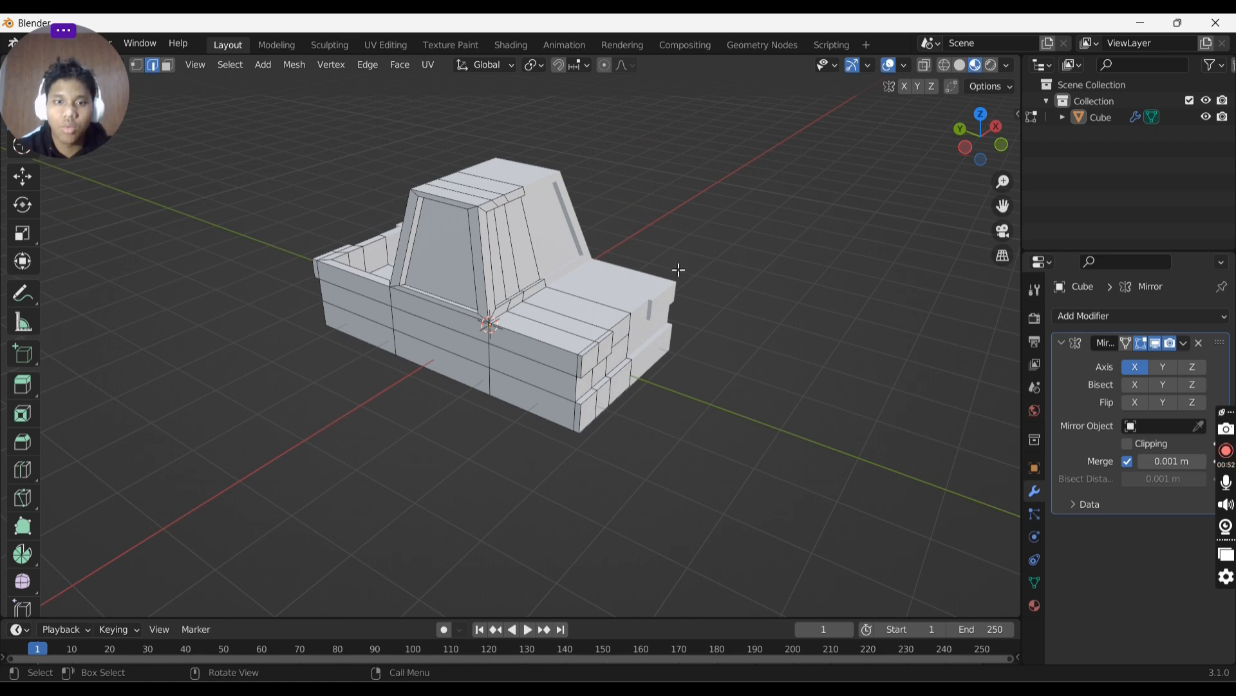
# - Switch the viewport to Material Preview shading and add a new material to the truck
pyautogui.click(956, 67)
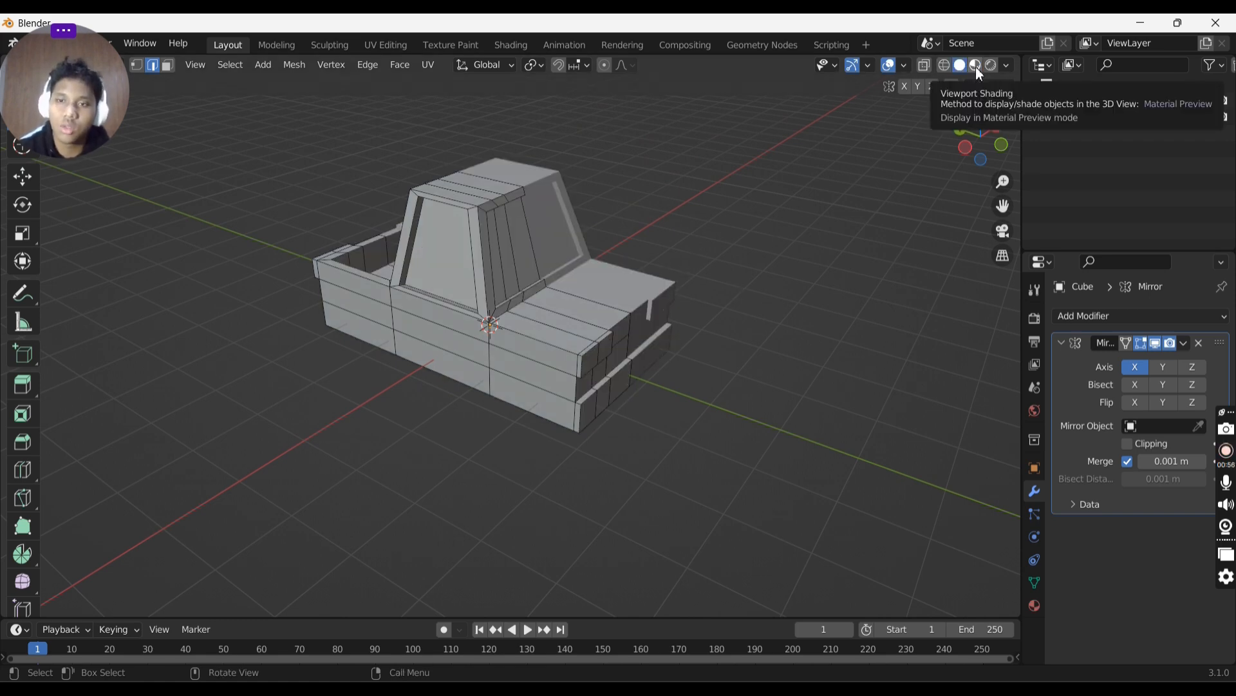
pyautogui.click(976, 67)
pyautogui.moveTo(741, 258); pyautogui.dragTo(587, 287, button='middle')
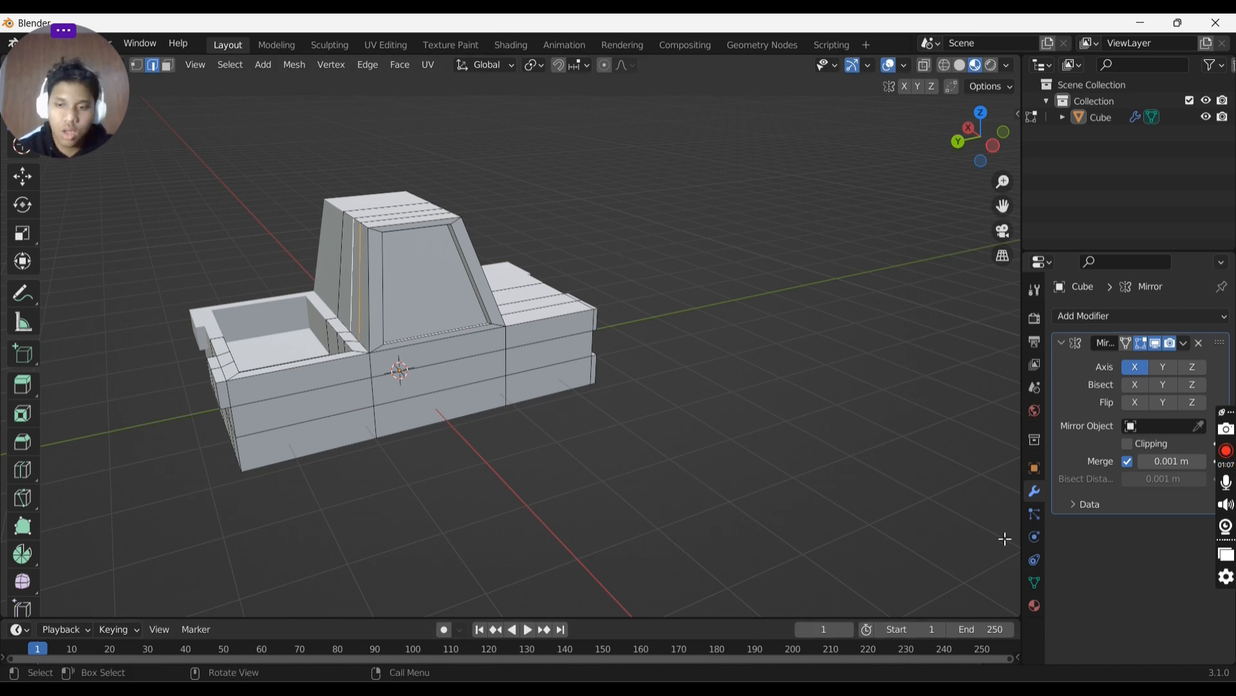
pyautogui.click(1035, 605)
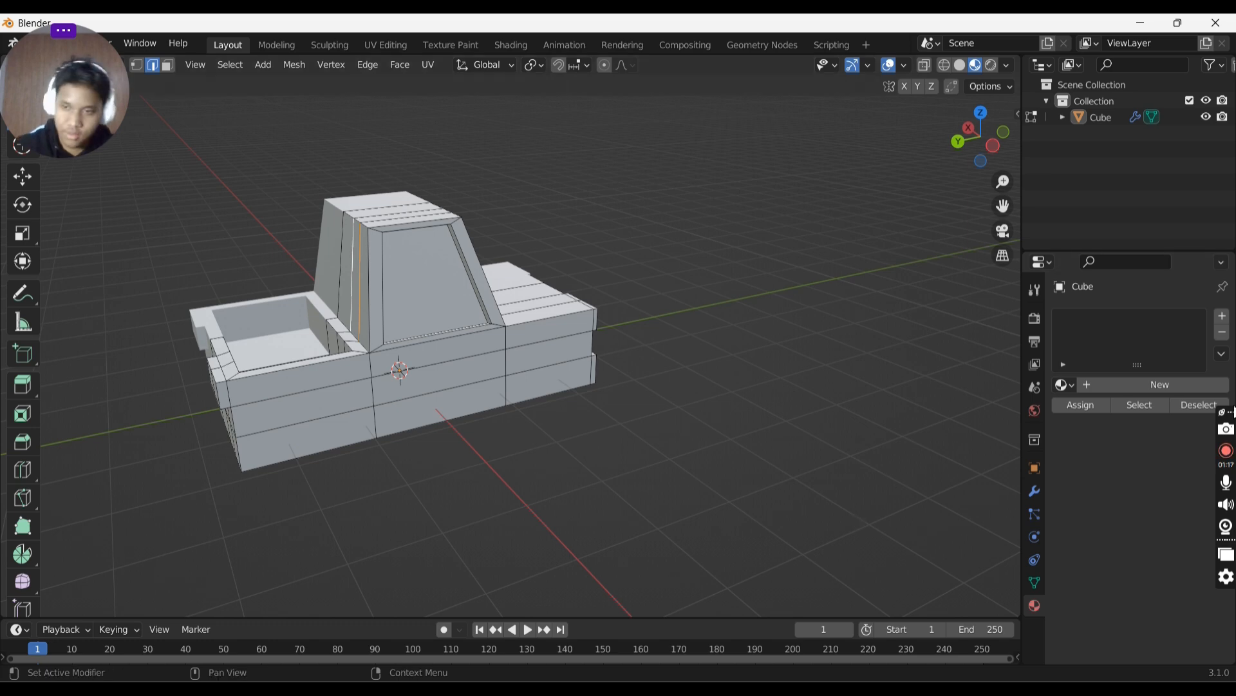
pyautogui.click(1168, 380)
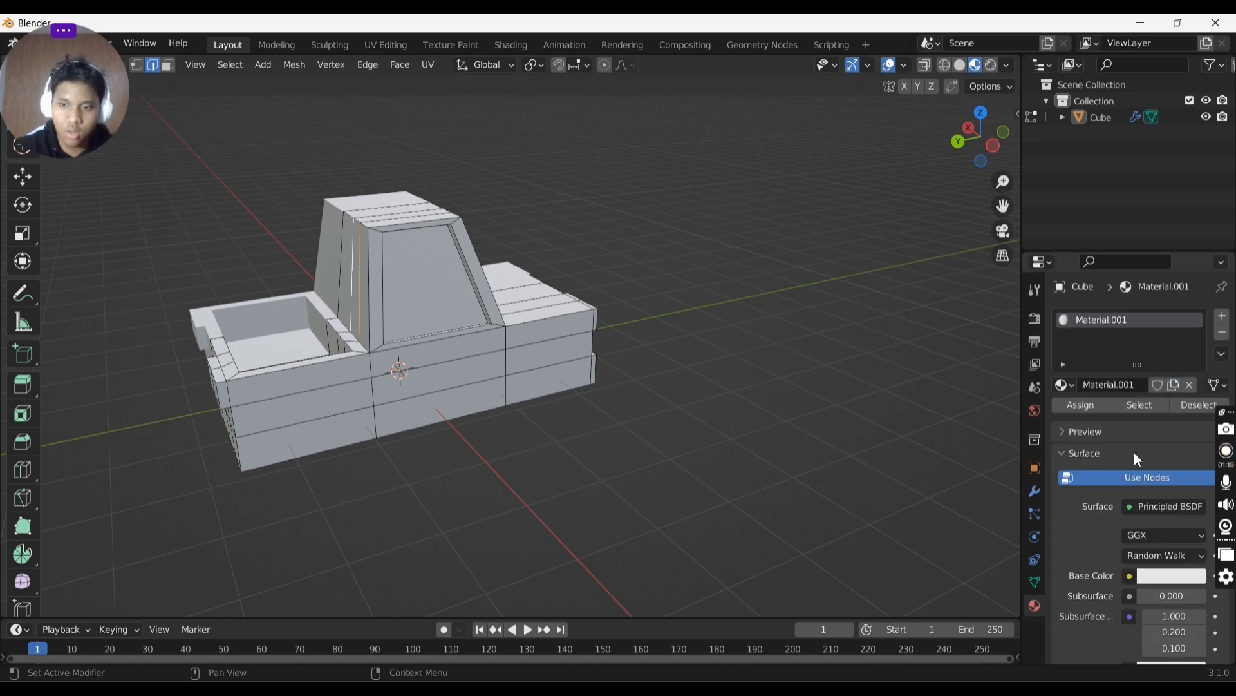
# - Set the material's base color to green (H 0.328, S 0.948, V 0.324)
pyautogui.click(1154, 574)
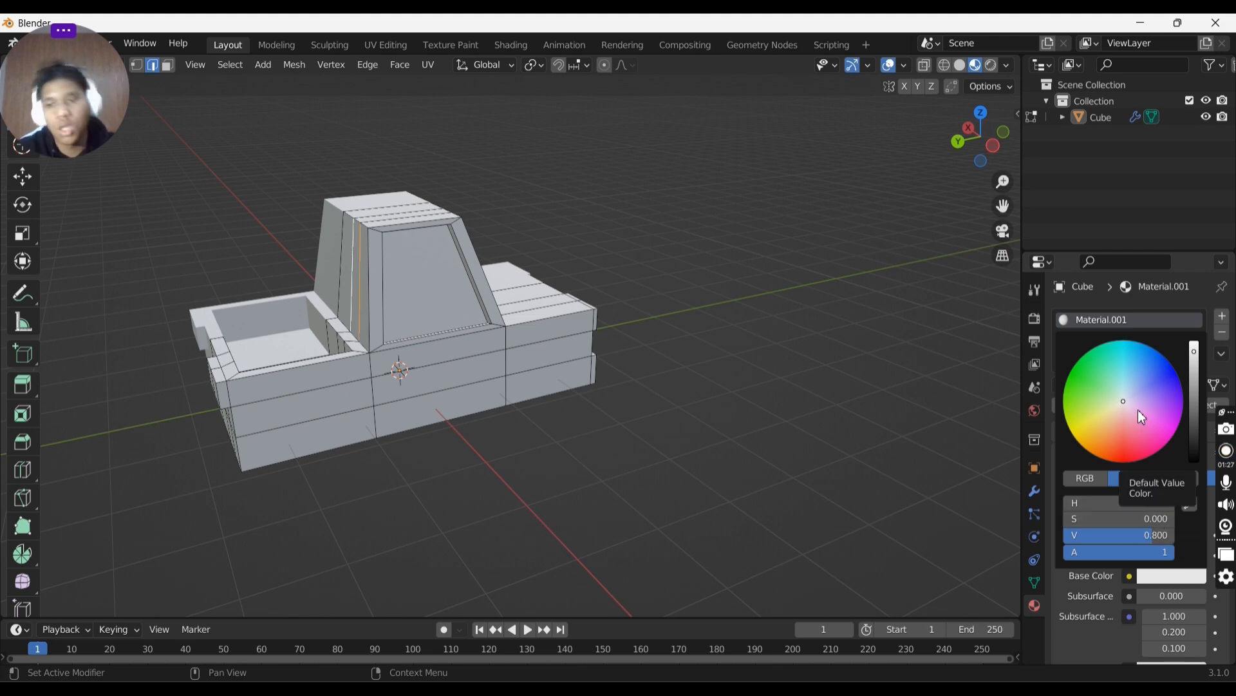
pyautogui.click(1092, 375)
pyautogui.moveTo(1093, 375); pyautogui.dragTo(1084, 372)
pyautogui.moveTo(1196, 384); pyautogui.dragTo(1194, 385)
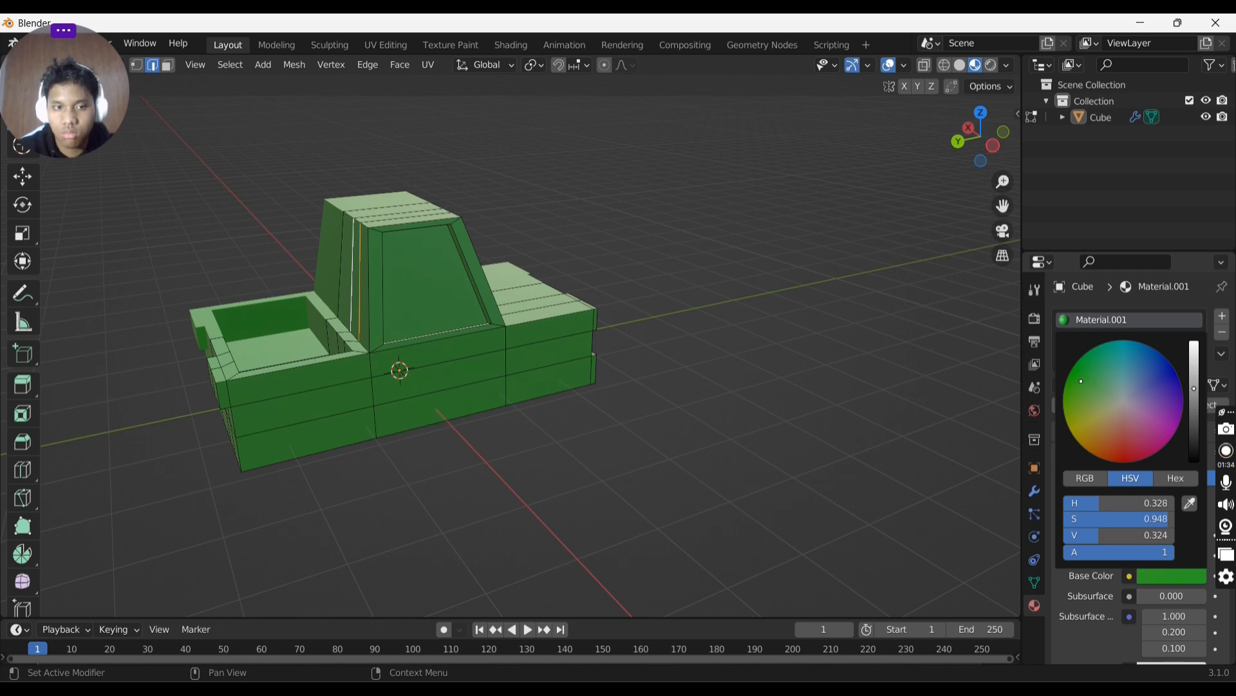
# - Set the green material's Metallic to 0.697 and Roughness to 0.849
pyautogui.scroll(-6, 1114, 438)
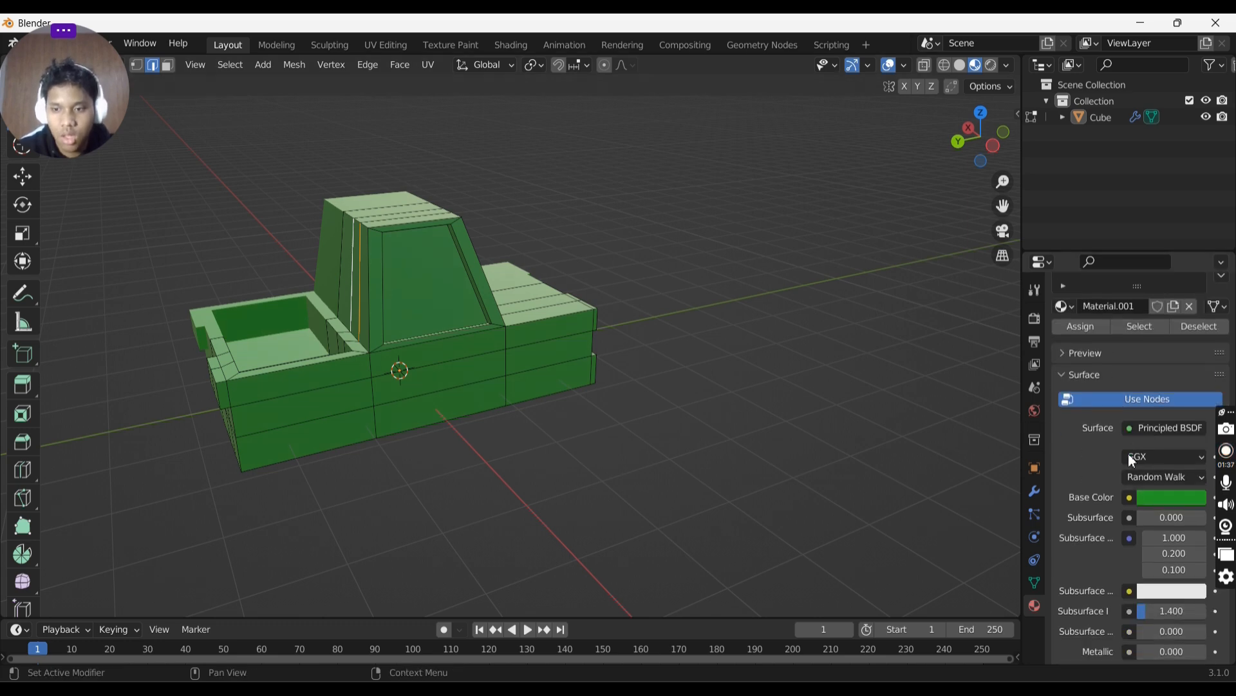
pyautogui.scroll(-2, 1137, 450)
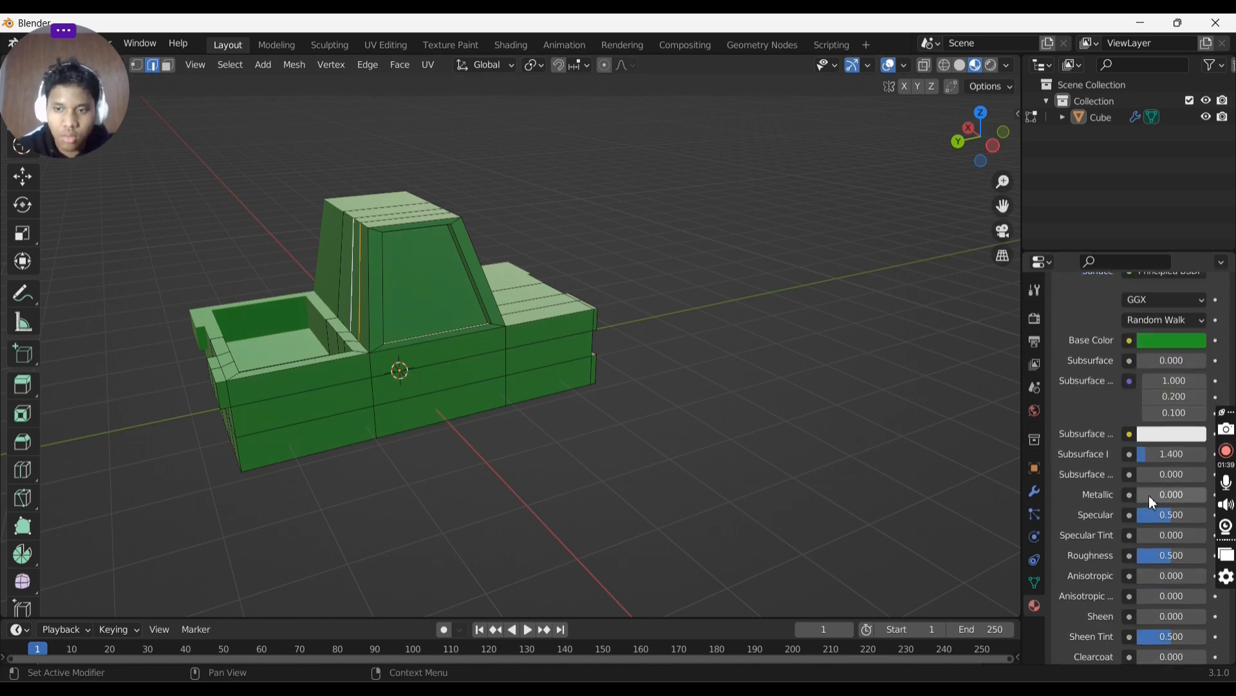
pyautogui.moveTo(1153, 502); pyautogui.dragTo(1183, 501)
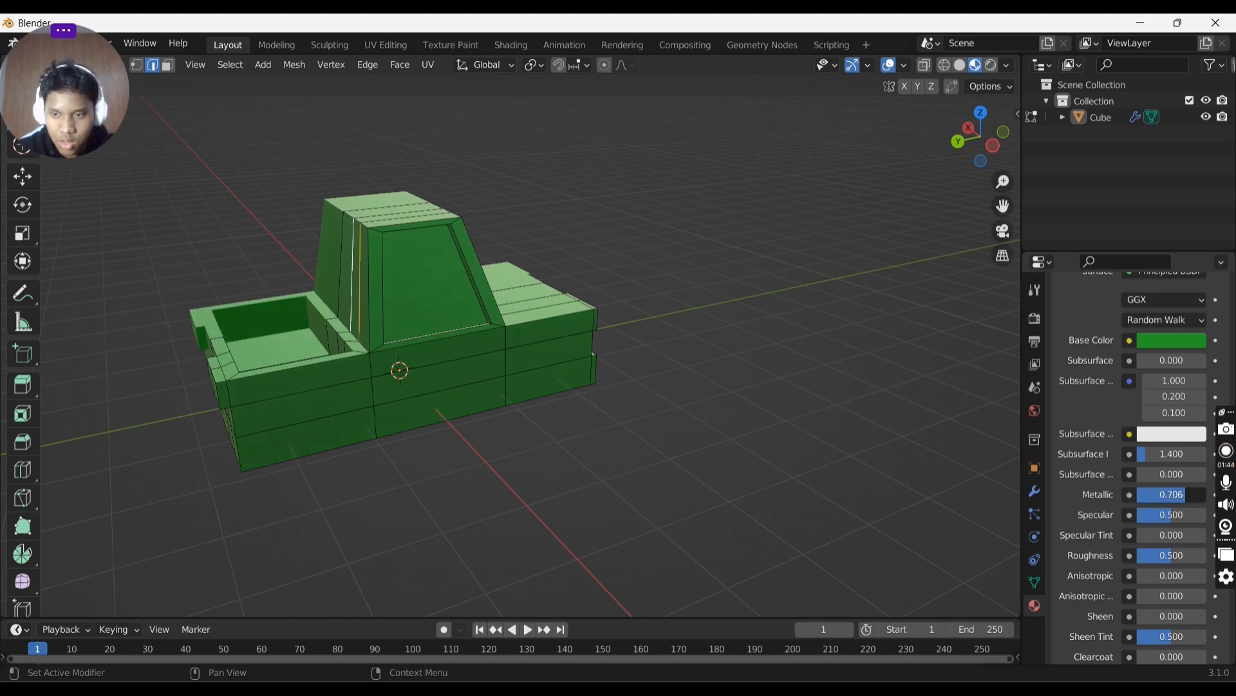
pyautogui.scroll(8, 1145, 439)
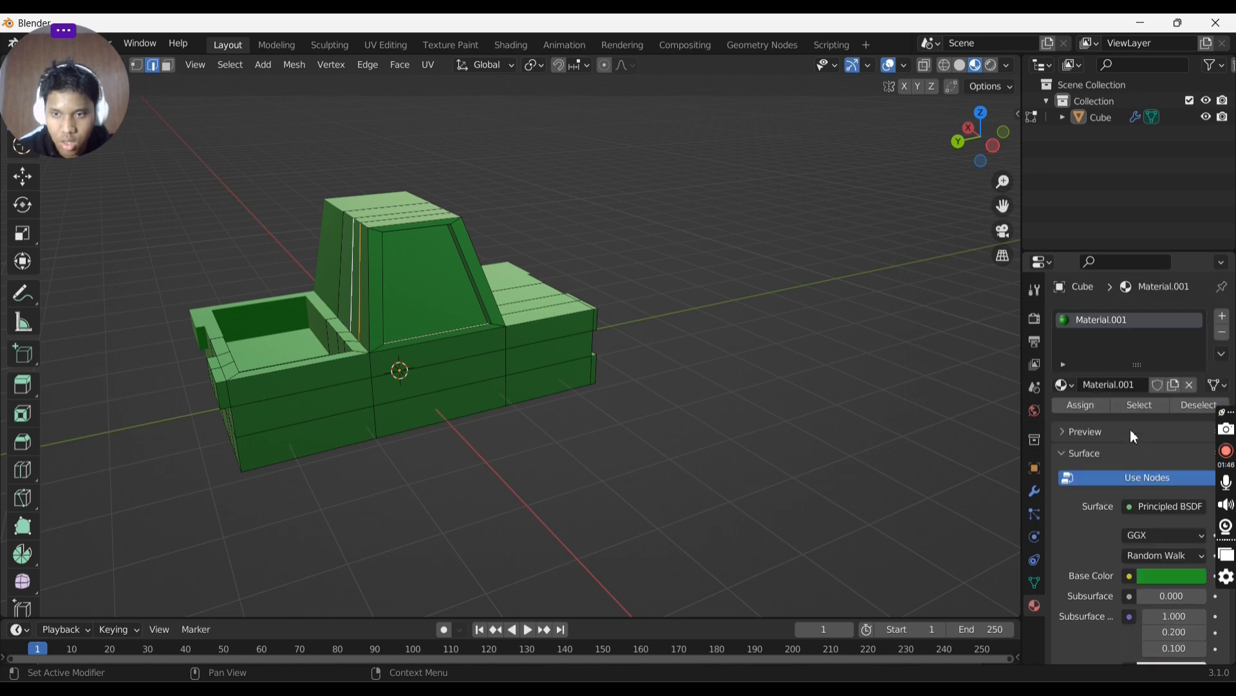
pyautogui.scroll(-9, 1133, 434)
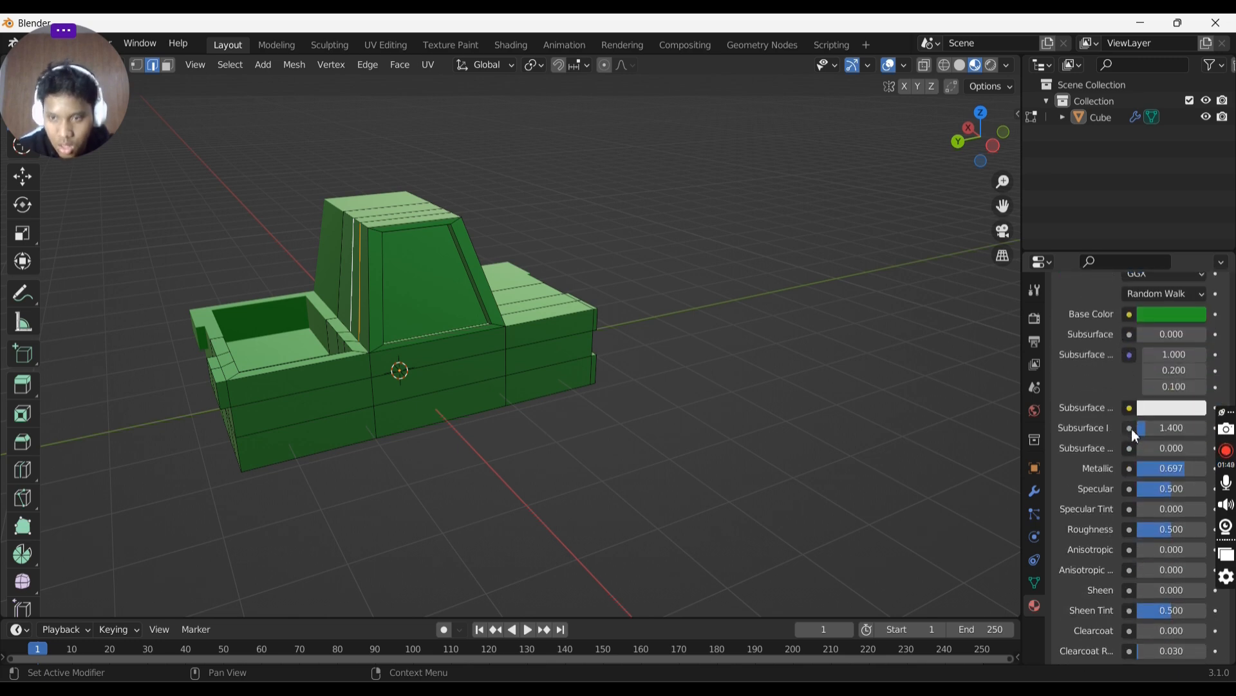
pyautogui.scroll(-3, 1133, 435)
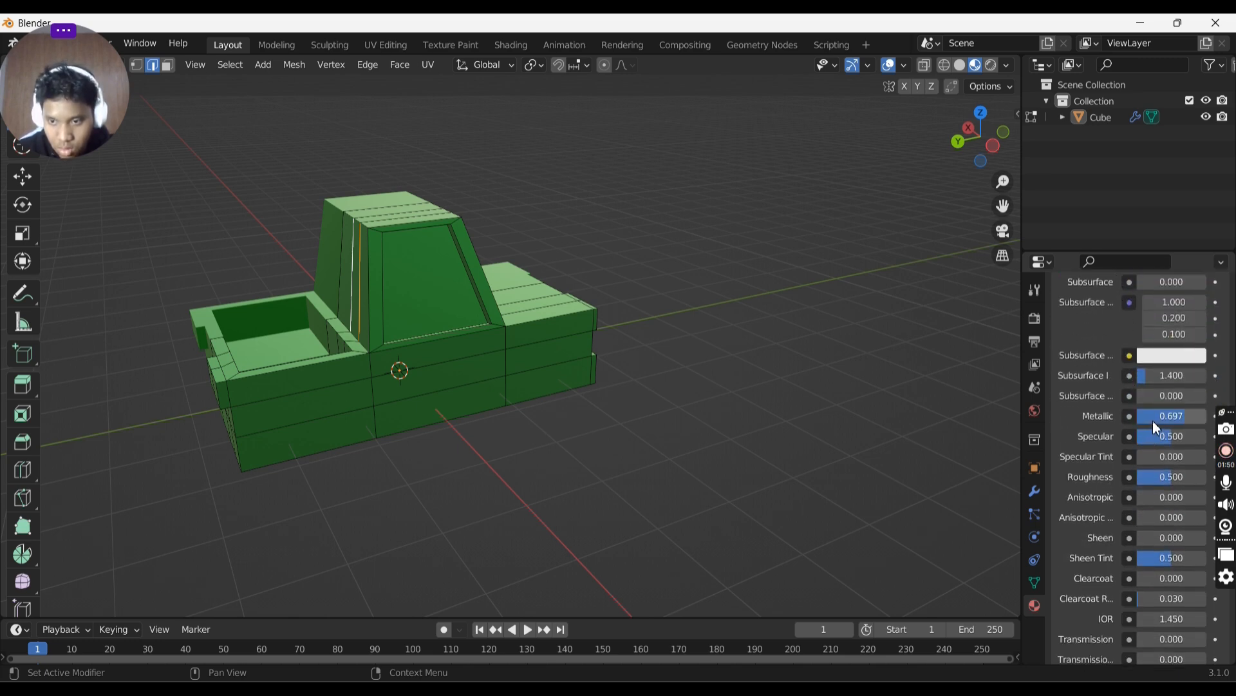
pyautogui.scroll(-1, 1154, 438)
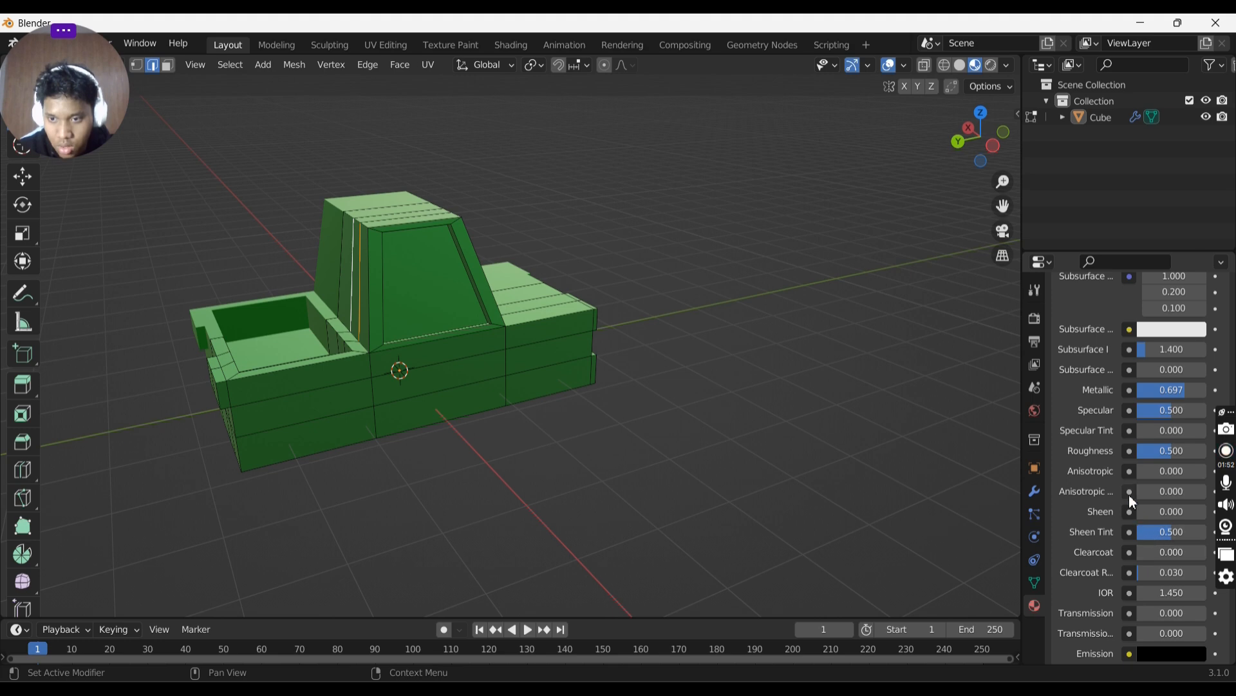
pyautogui.moveTo(1161, 454); pyautogui.dragTo(1183, 454)
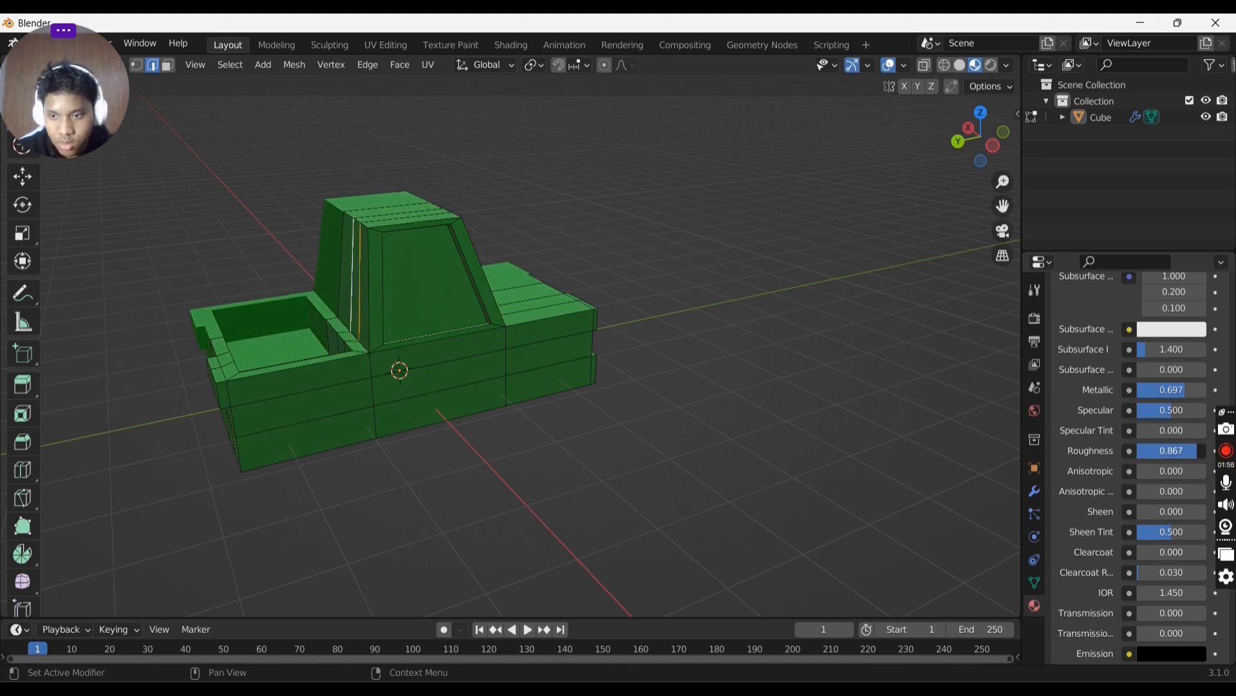
# - Leave Edit Mode and inspect the truck in Rendered and Material Preview shading from several angles
pyautogui.moveTo(876, 296)
pyautogui.mouseDown(button='middle')
pyautogui.moveTo(900, 296)
pyautogui.moveTo(756, 304)
pyautogui.moveTo(806, 296)
pyautogui.moveTo(671, 346)
pyautogui.mouseUp(button='middle')
pyautogui.press('Tab')
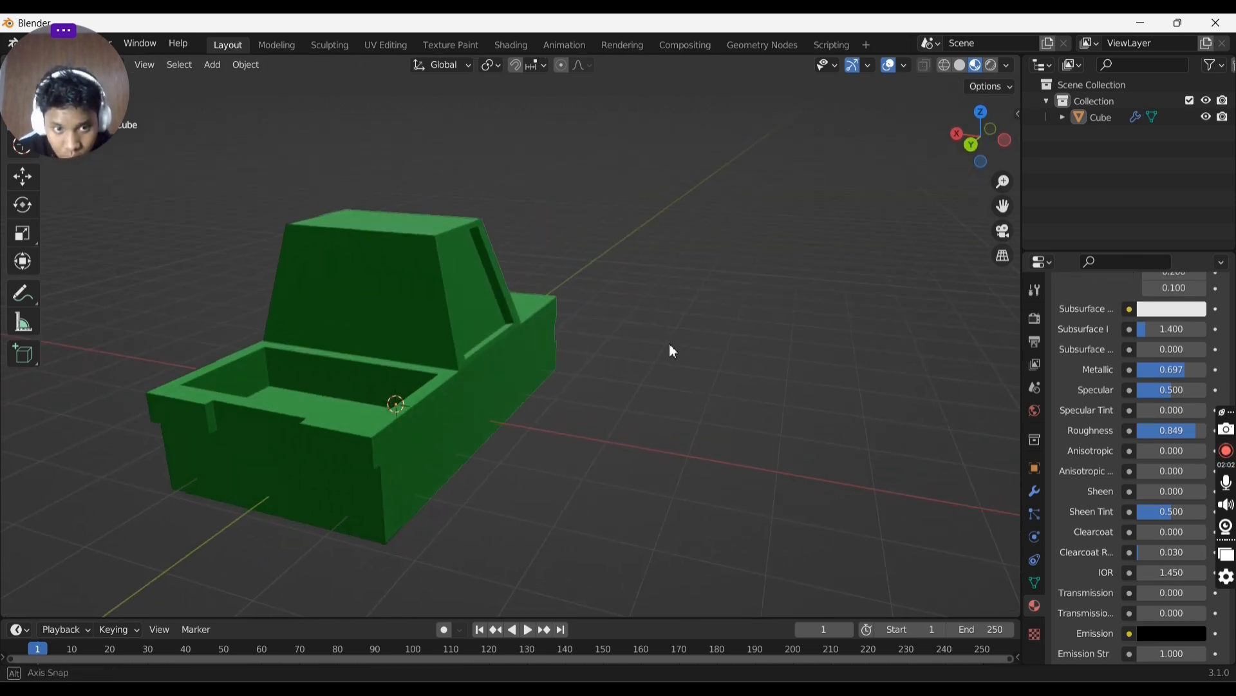
pyautogui.click(990, 66)
pyautogui.moveTo(808, 193); pyautogui.dragTo(726, 199, button='middle')
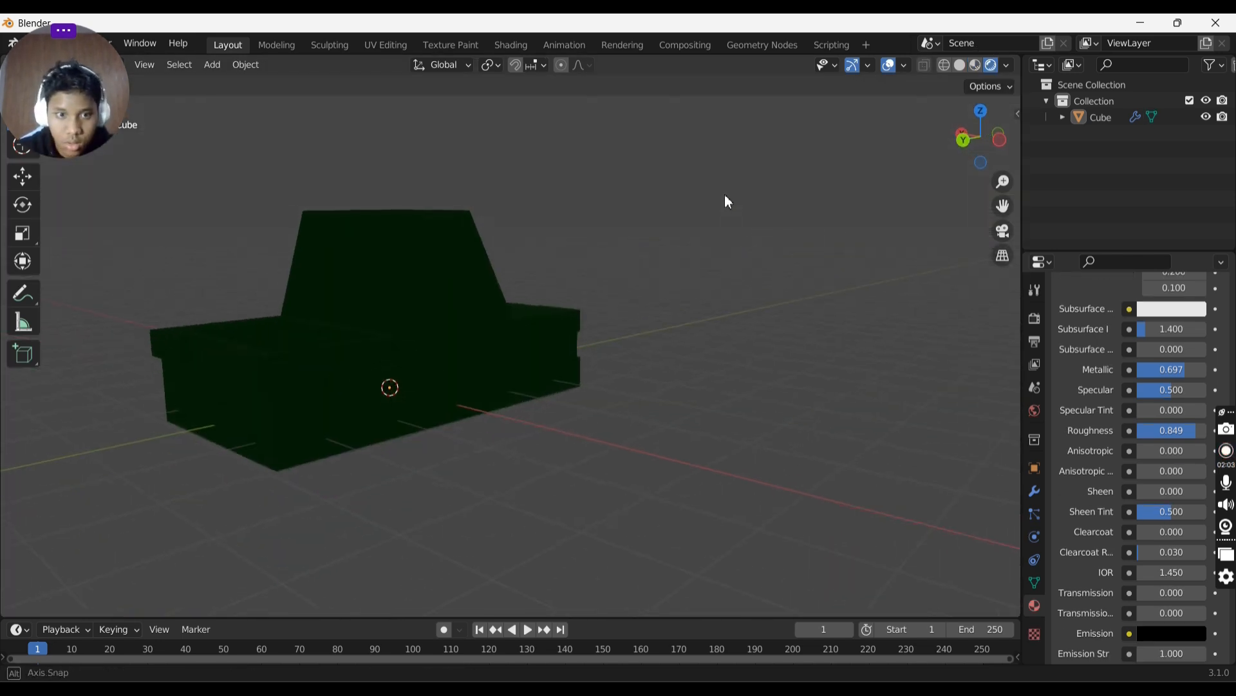
pyautogui.click(977, 66)
pyautogui.moveTo(670, 273); pyautogui.dragTo(532, 287, button='middle')
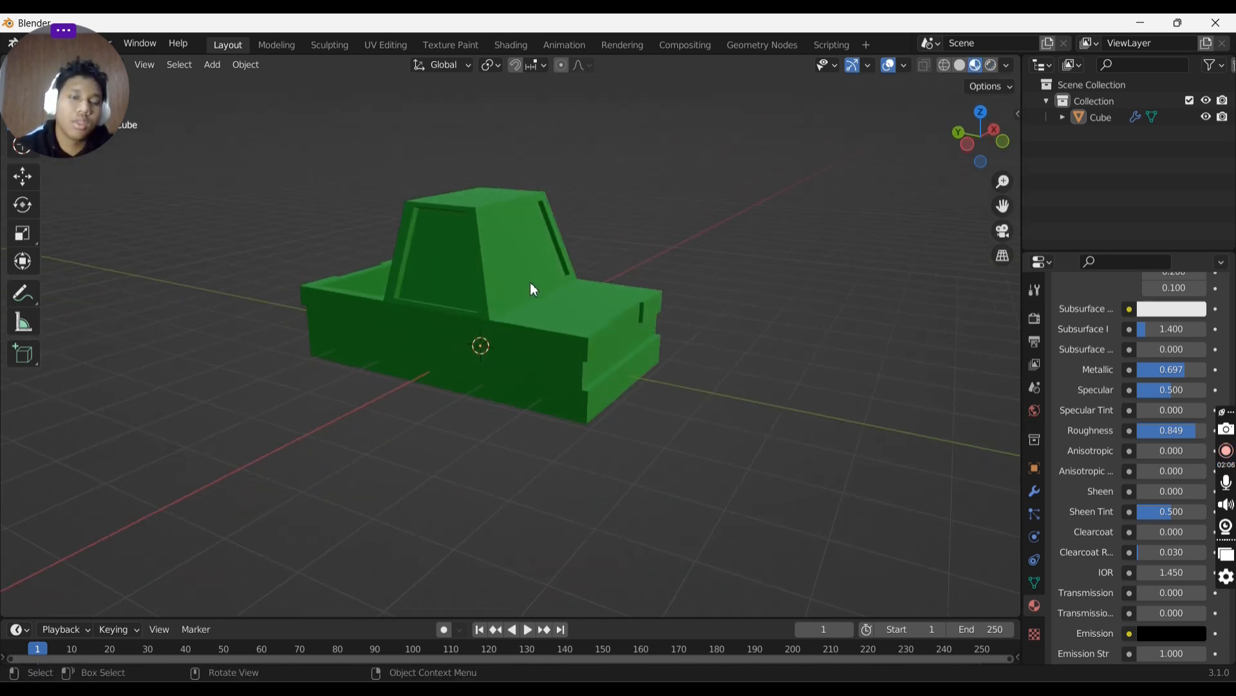
pyautogui.moveTo(654, 257); pyautogui.dragTo(573, 246, button='middle')
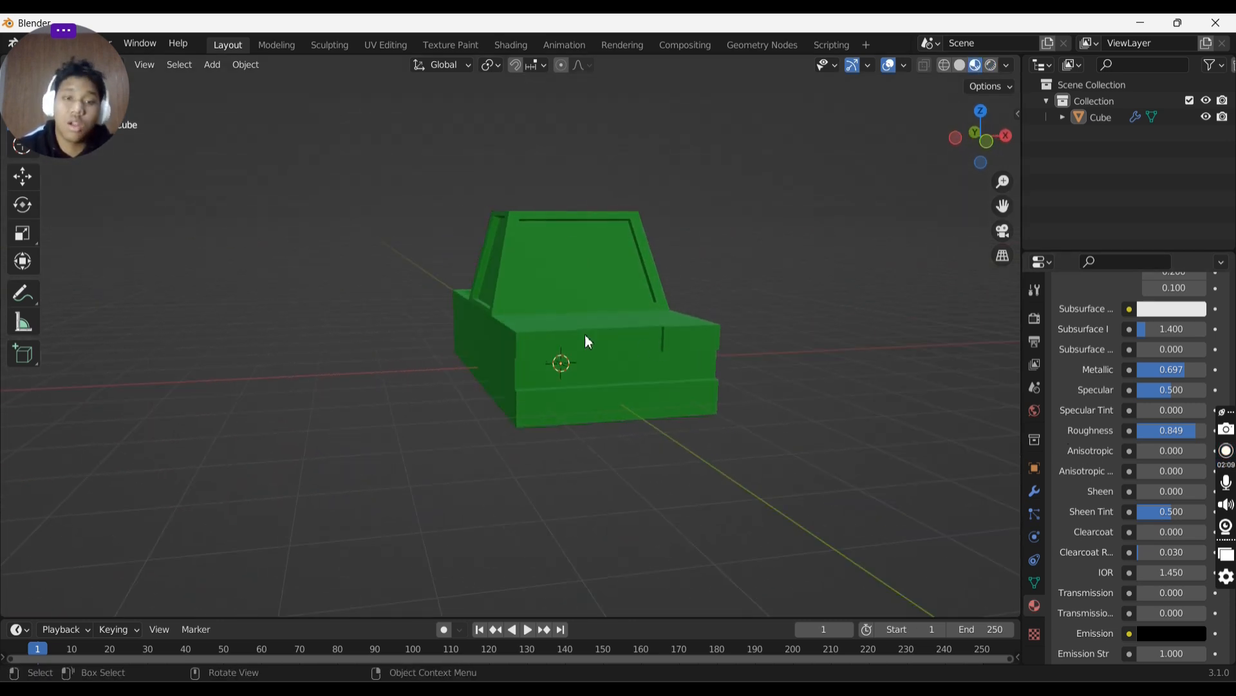
pyautogui.moveTo(647, 300); pyautogui.dragTo(716, 311, button='middle')
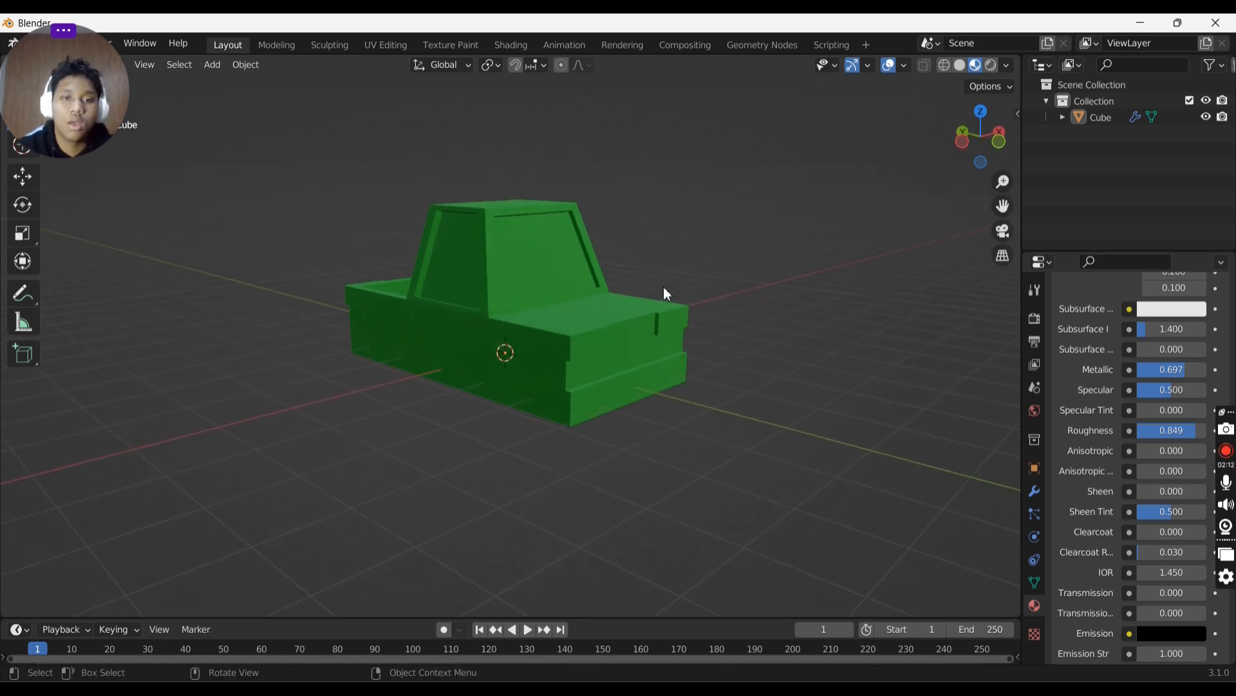
# - Add a second material slot to the truck and create a new material in it
pyautogui.scroll(10, 1115, 385)
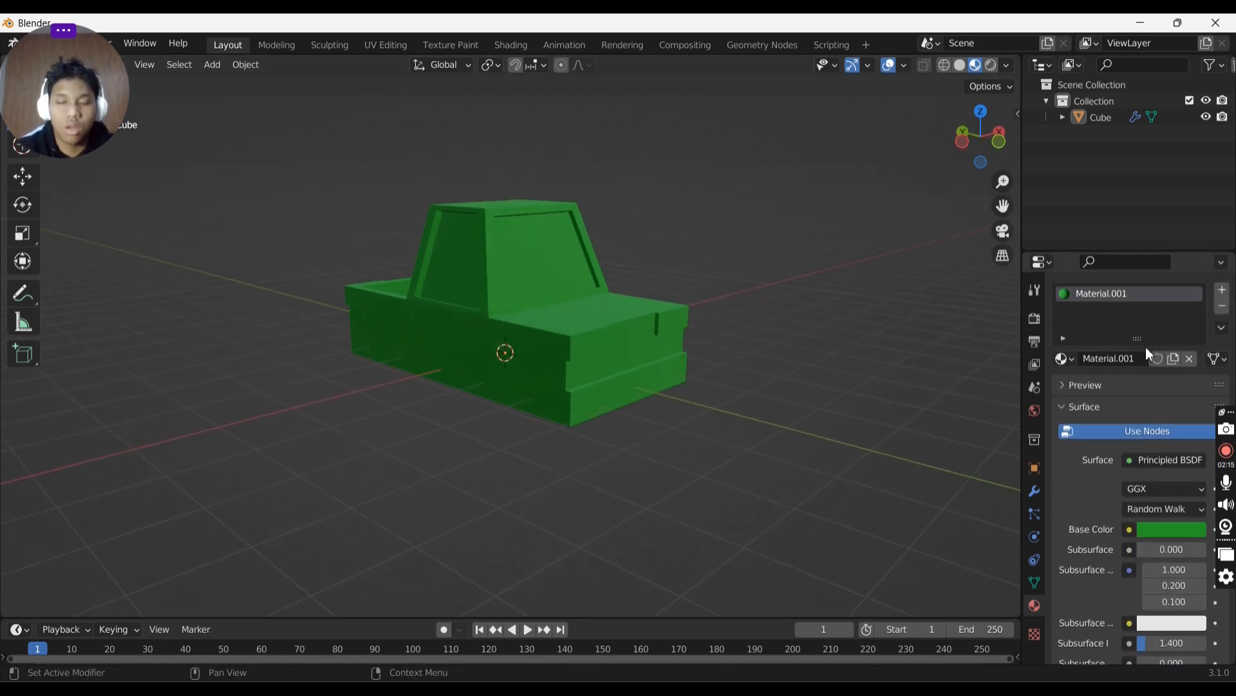
pyautogui.scroll(1, 1146, 346)
pyautogui.click(1223, 317)
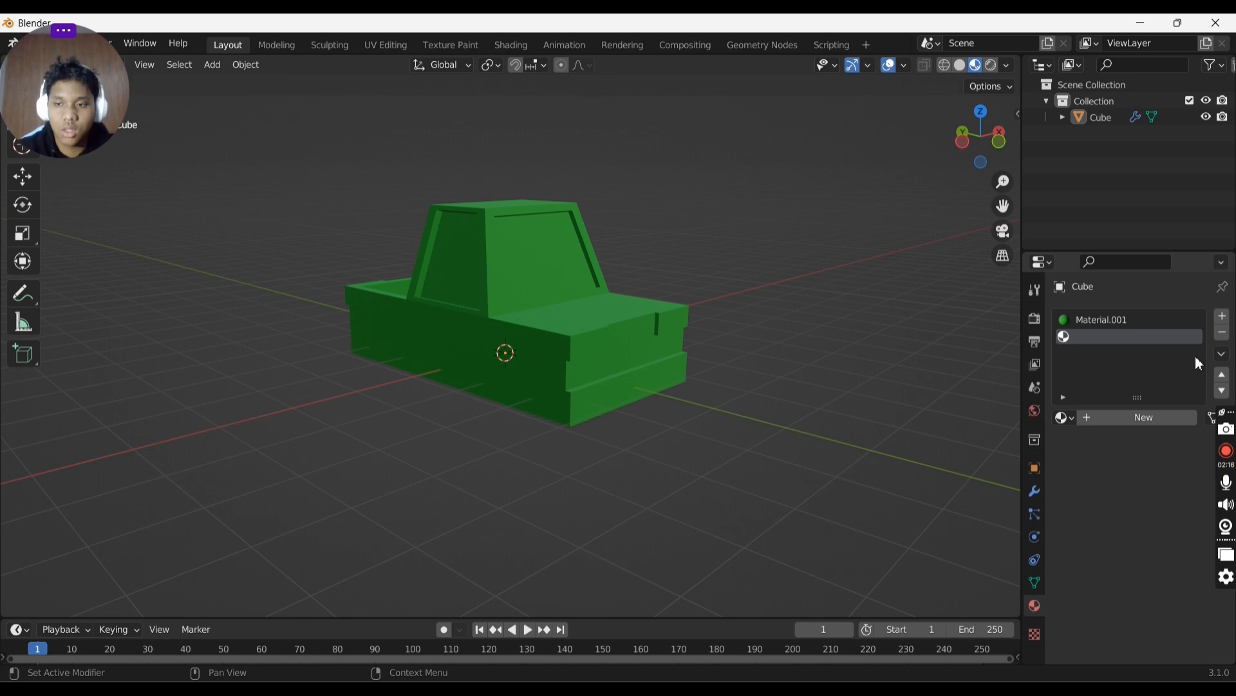
pyautogui.click(1116, 418)
pyautogui.moveTo(949, 408); pyautogui.dragTo(555, 285, button='middle')
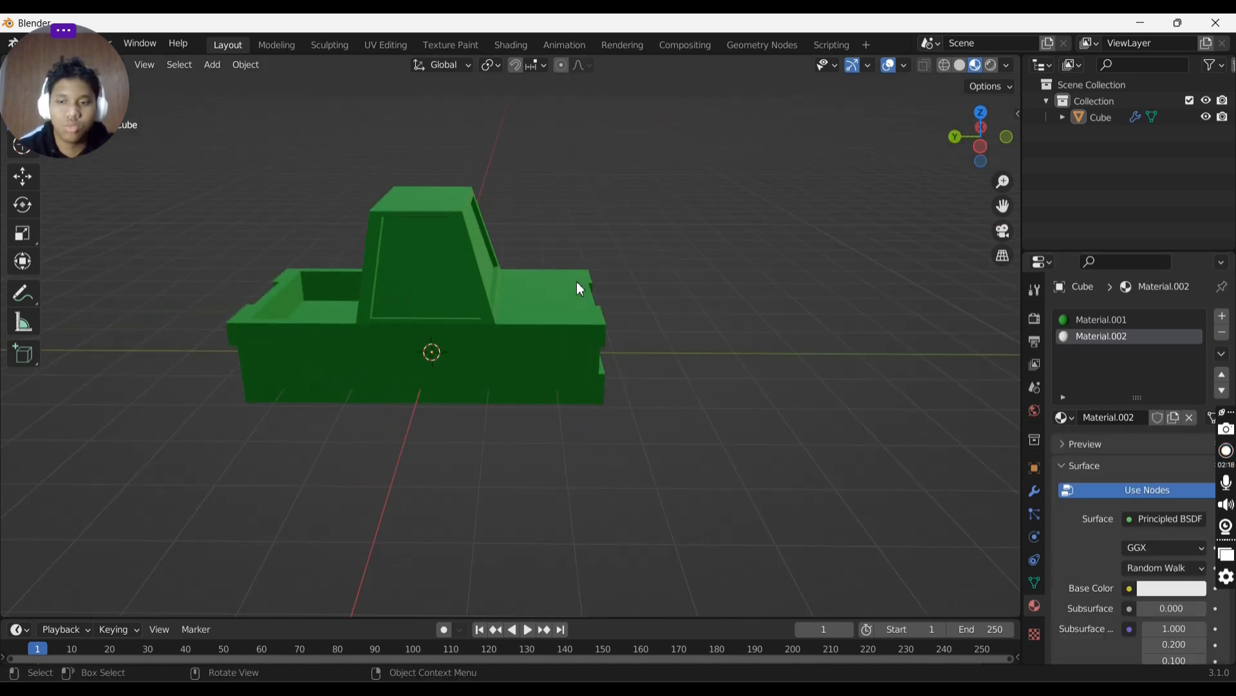
# - Set the new material's base color to light blue and enter Edit Mode on the truck
pyautogui.scroll(-3, 1133, 445)
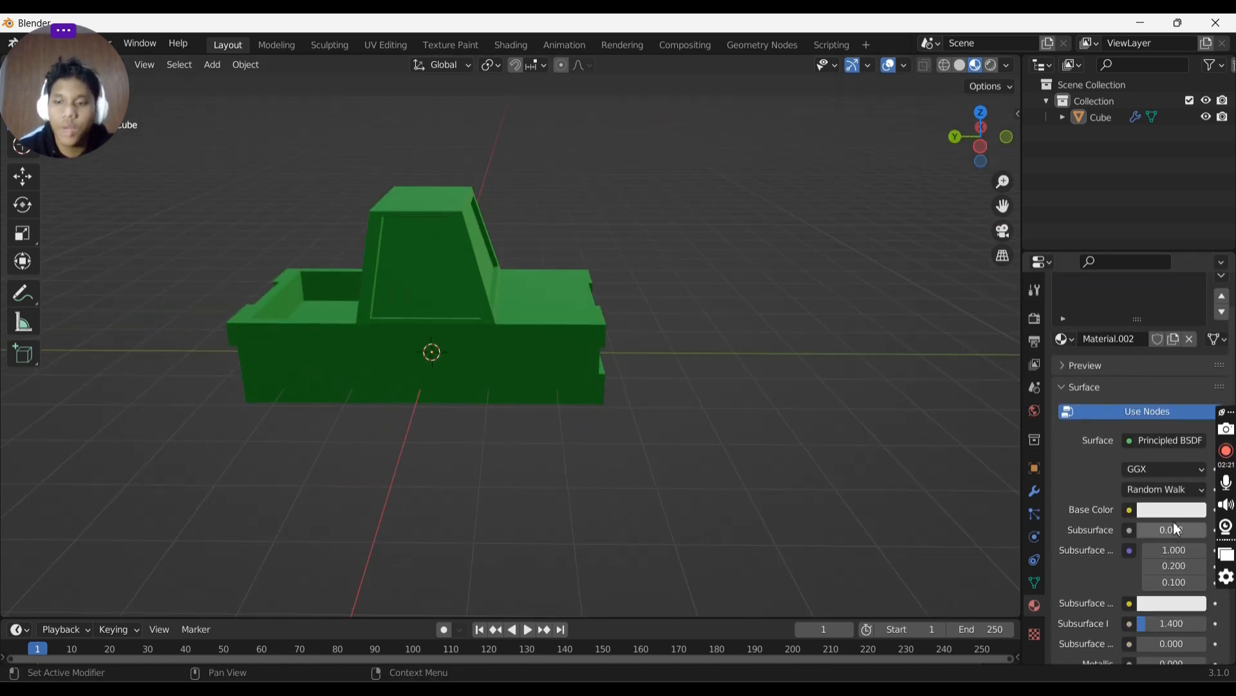
pyautogui.click(1170, 510)
pyautogui.moveTo(1128, 350)
pyautogui.mouseDown()
pyautogui.moveTo(1130, 303)
pyautogui.moveTo(1189, 283)
pyautogui.mouseUp()
pyautogui.moveTo(670, 370); pyautogui.dragTo(657, 255, button='middle')
pyautogui.click(600, 277)
pyautogui.press('Tab')
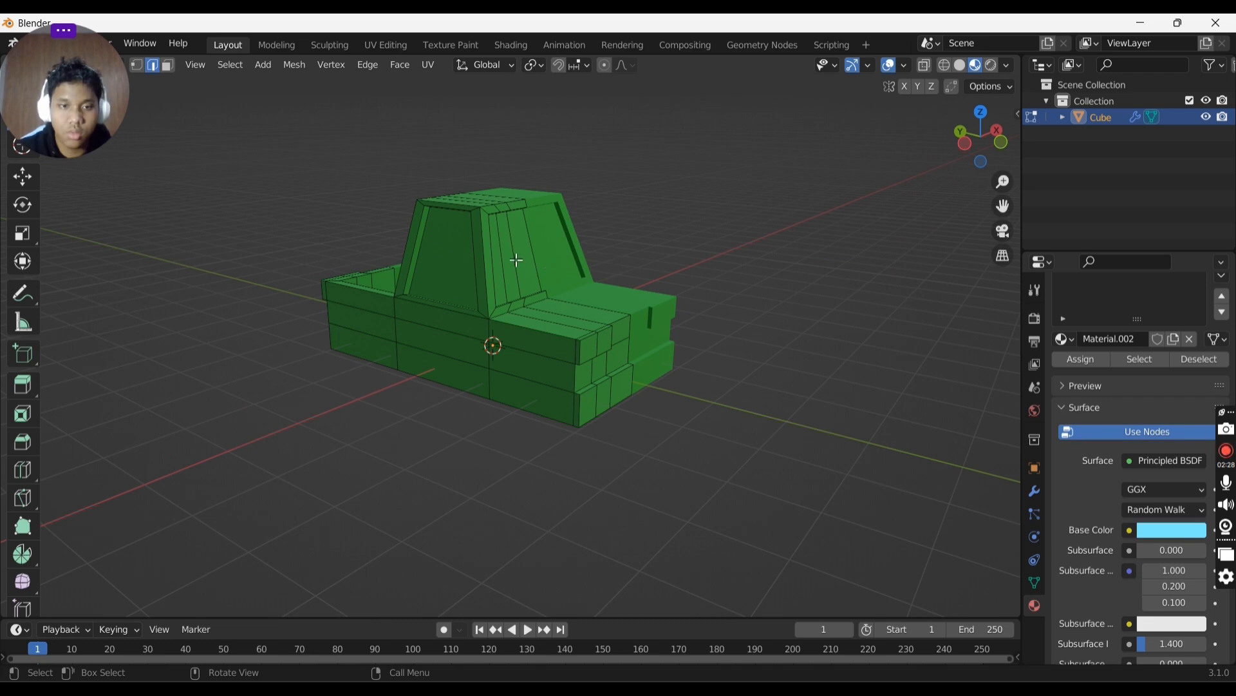
# - Try extruding a selection on the cab's window, then undo the extrusion
pyautogui.click(517, 260)
pyautogui.moveTo(517, 260); pyautogui.dragTo(533, 248, button='middle')
pyautogui.press('e')
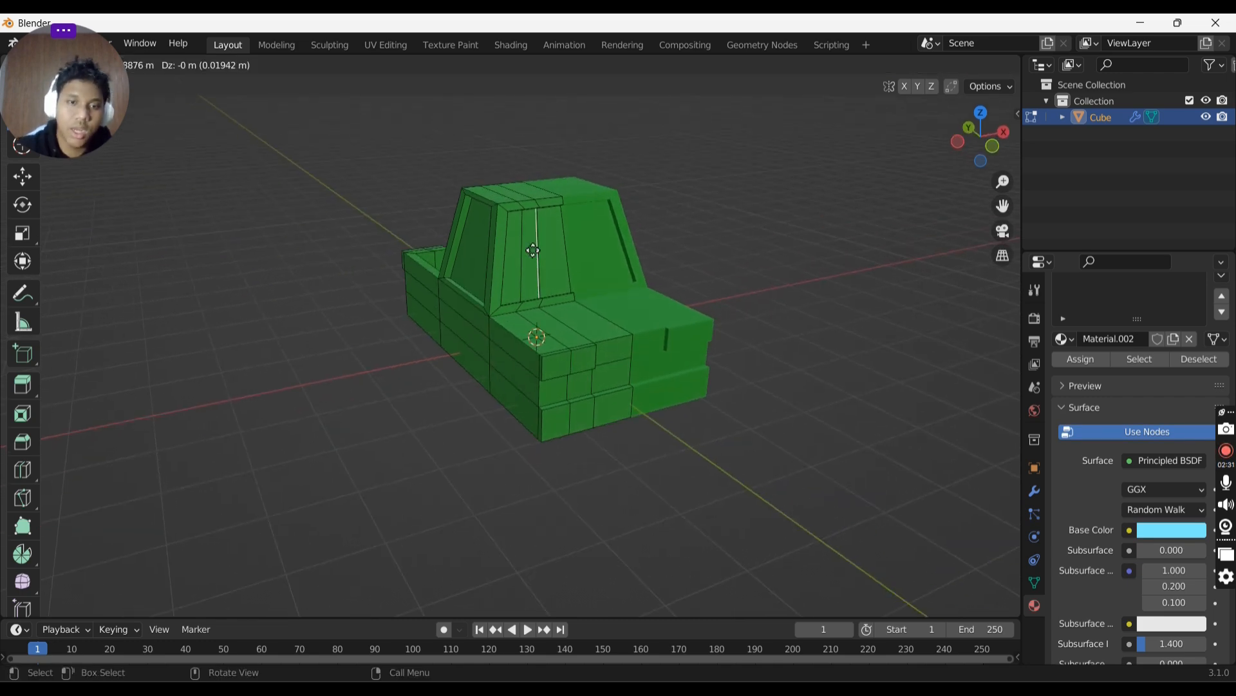
pyautogui.click(547, 249)
pyautogui.hotkey('ctrl', 'z')
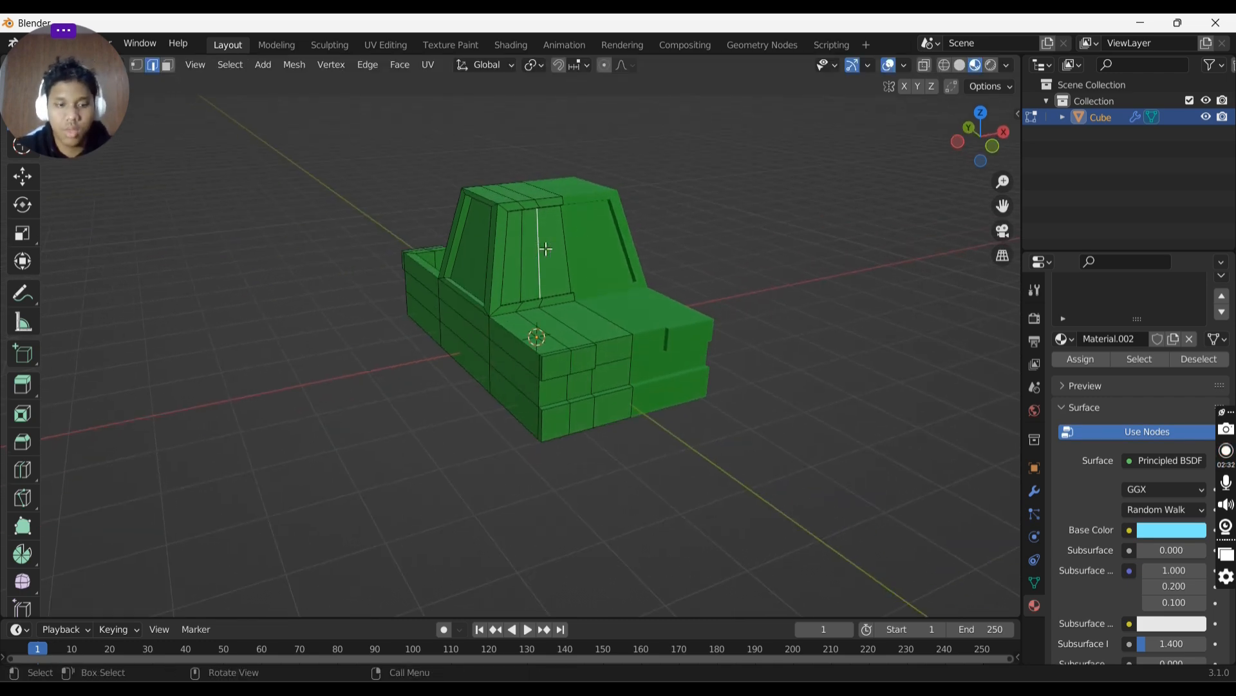
# - Select the cab's window faces in face mode and assign the light-blue material to them
pyautogui.press('3')
pyautogui.click(552, 245)
pyautogui.keyDown('shift'); pyautogui.click(520, 251); pyautogui.keyUp('shift')
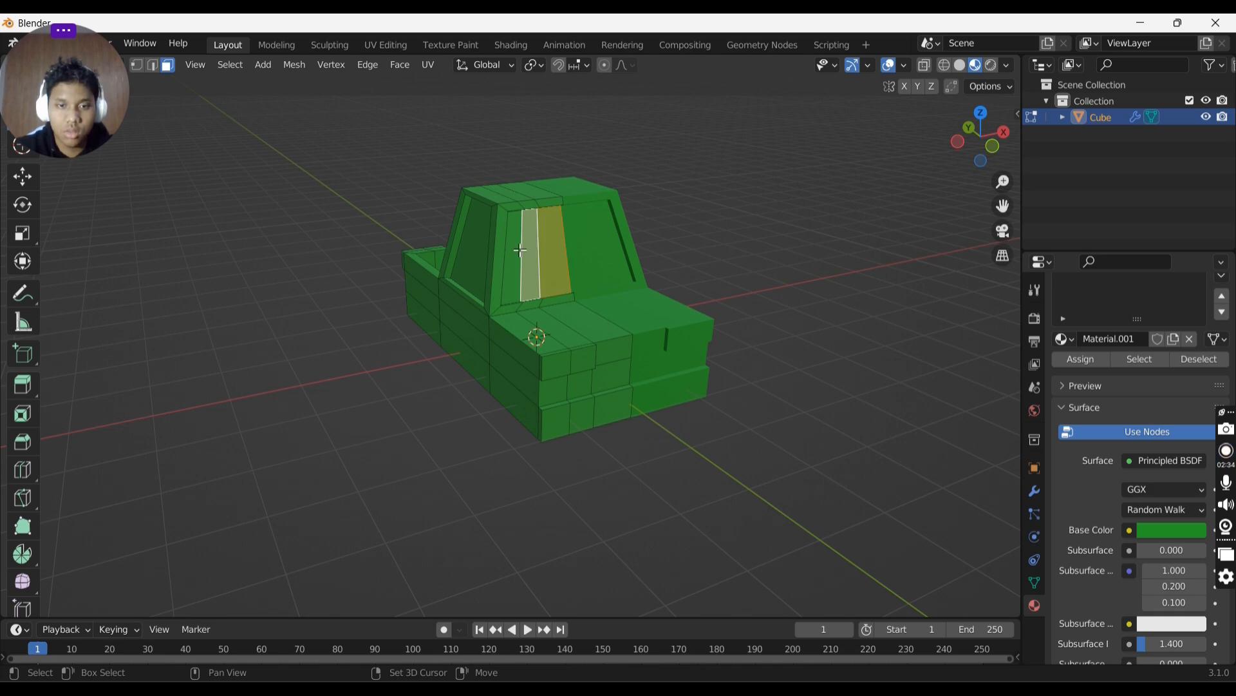
pyautogui.moveTo(508, 251); pyautogui.dragTo(619, 245, button='middle')
pyautogui.keyDown('shift'); pyautogui.click(428, 251); pyautogui.keyUp('shift')
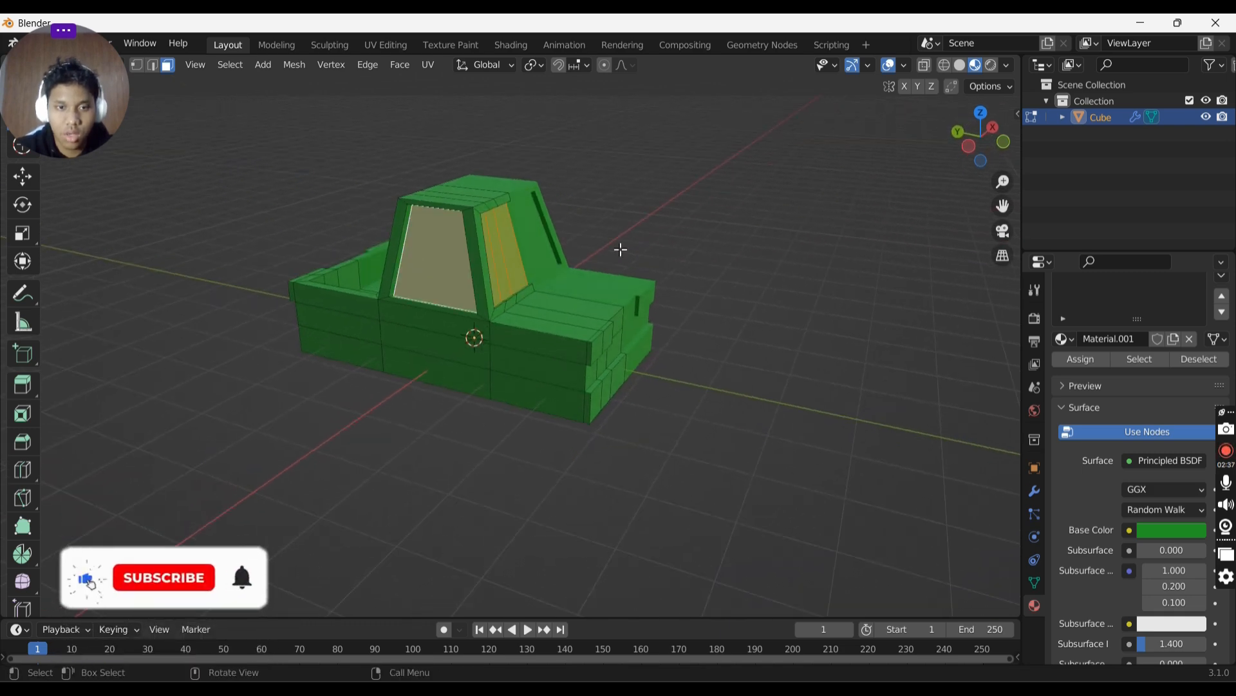
pyautogui.scroll(2, 1130, 356)
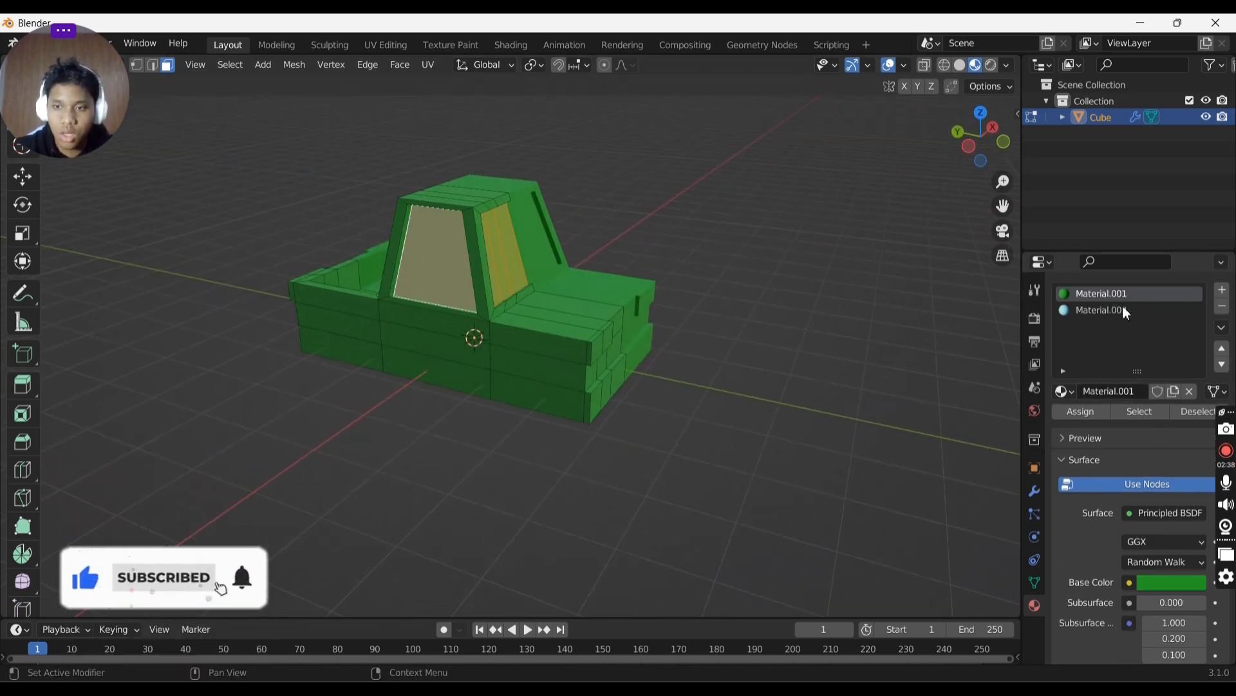
pyautogui.click(1123, 308)
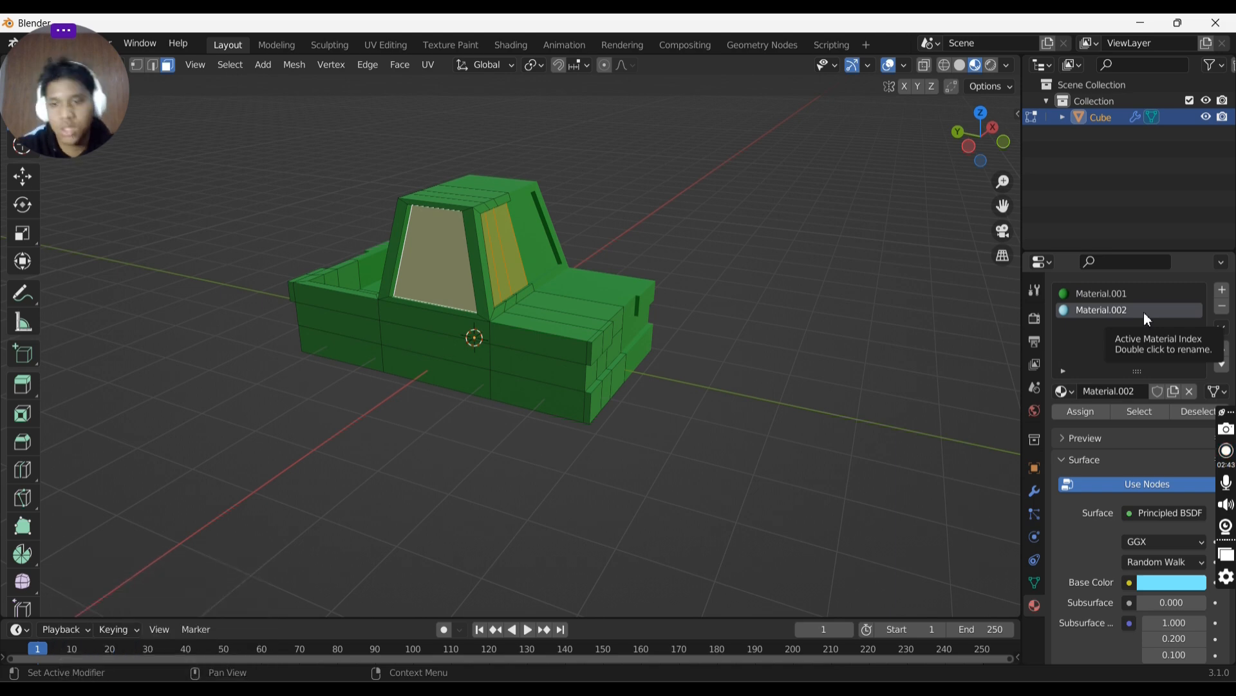
pyautogui.click(1093, 413)
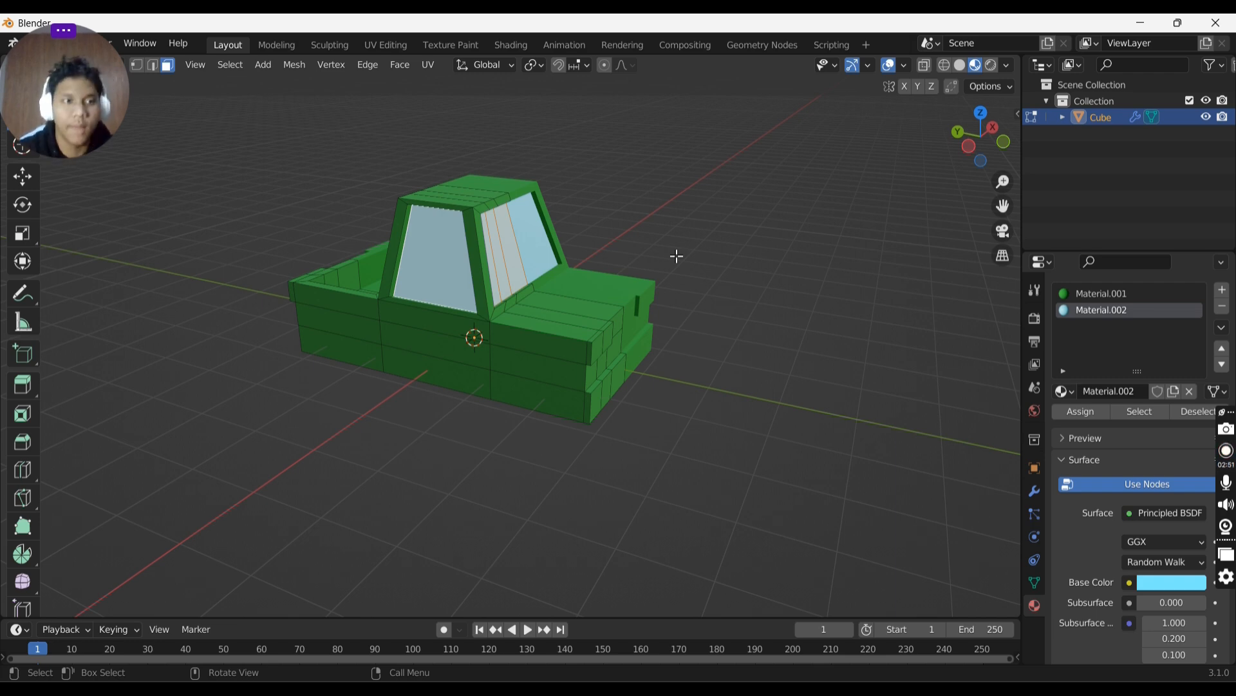
# - Leave Edit Mode and inspect the blue windows from the front and side
pyautogui.press('Tab')
pyautogui.moveTo(366, 280); pyautogui.dragTo(265, 241, button='middle')
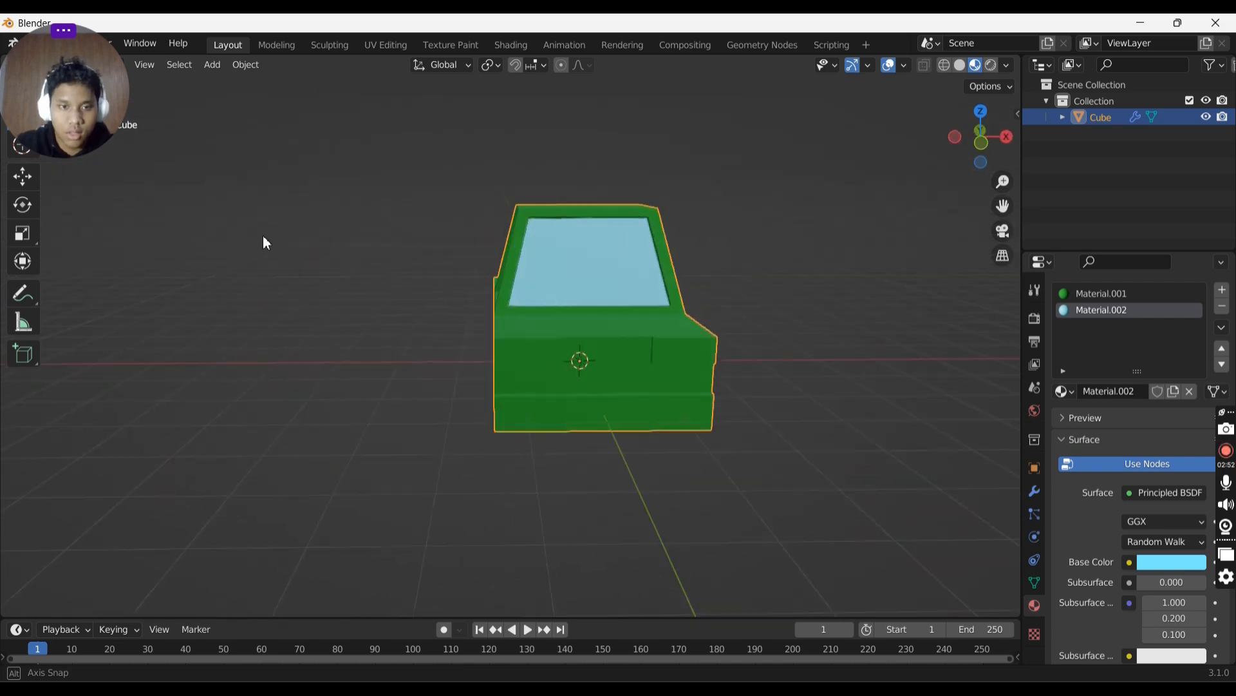
pyautogui.scroll(5, 690, 277)
pyautogui.moveTo(685, 269); pyautogui.dragTo(744, 274, button='middle')
pyautogui.scroll(-2, 744, 274)
# - Knife-cut a short edge across the top of the cab's corner pillar beside the window
pyautogui.press('Tab')
pyautogui.moveTo(572, 244); pyautogui.dragTo(624, 252, button='middle')
pyautogui.click(474, 232)
pyautogui.moveTo(475, 229); pyautogui.dragTo(390, 126, button='middle')
pyautogui.press('k')
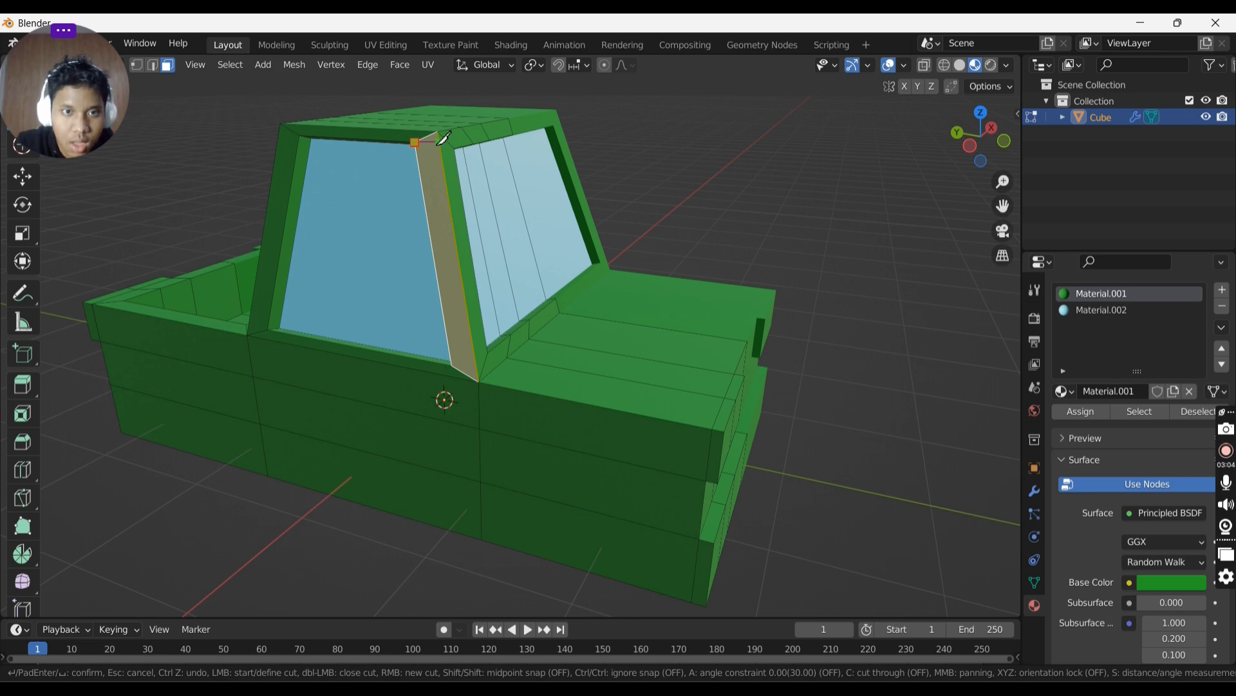
pyautogui.click(439, 144)
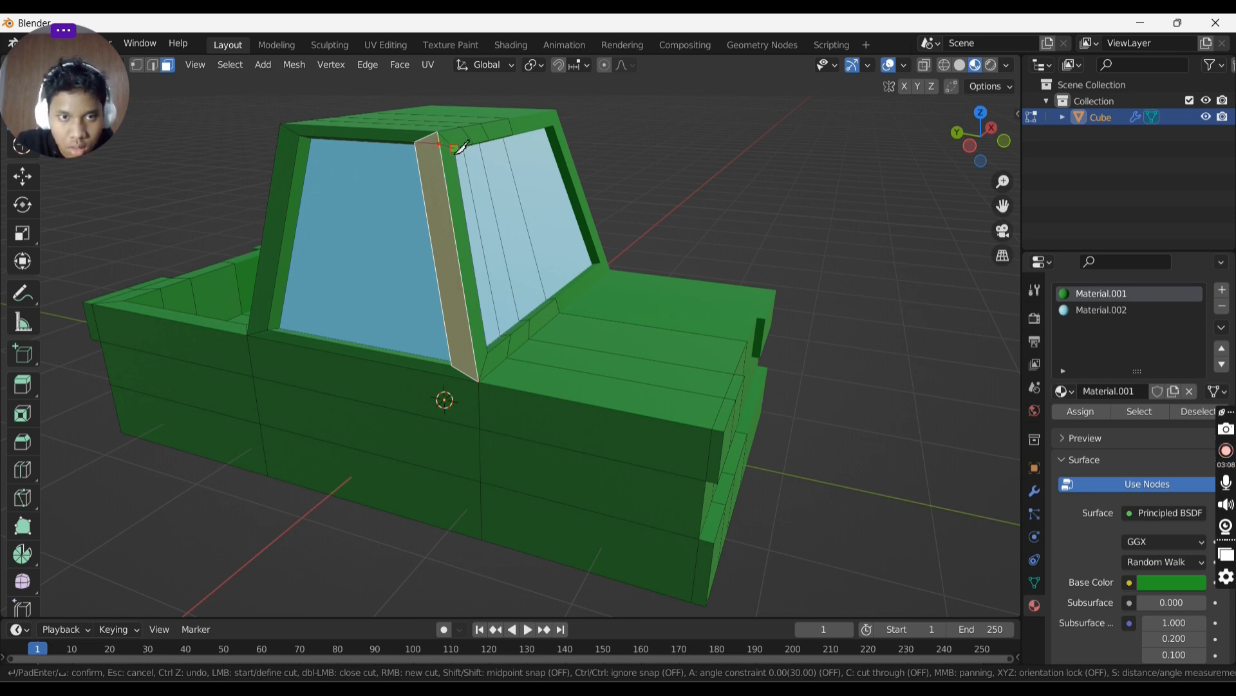
pyautogui.press('Return')
# - Select the new vertex at the cab's roof corner in vertex mode and move it along the Z axis
pyautogui.press('1')
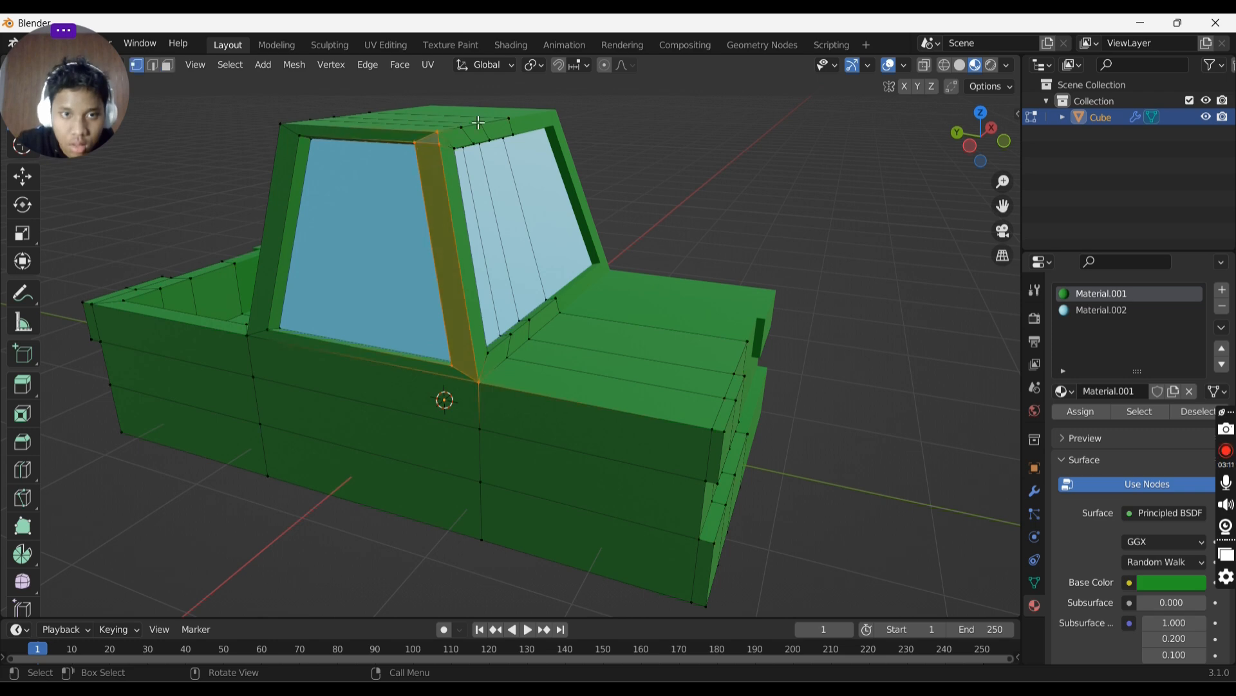
pyautogui.scroll(2, 475, 133)
pyautogui.keyDown('shift'); pyautogui.moveTo(468, 129); pyautogui.dragTo(473, 275, button='middle'); pyautogui.keyUp('shift')
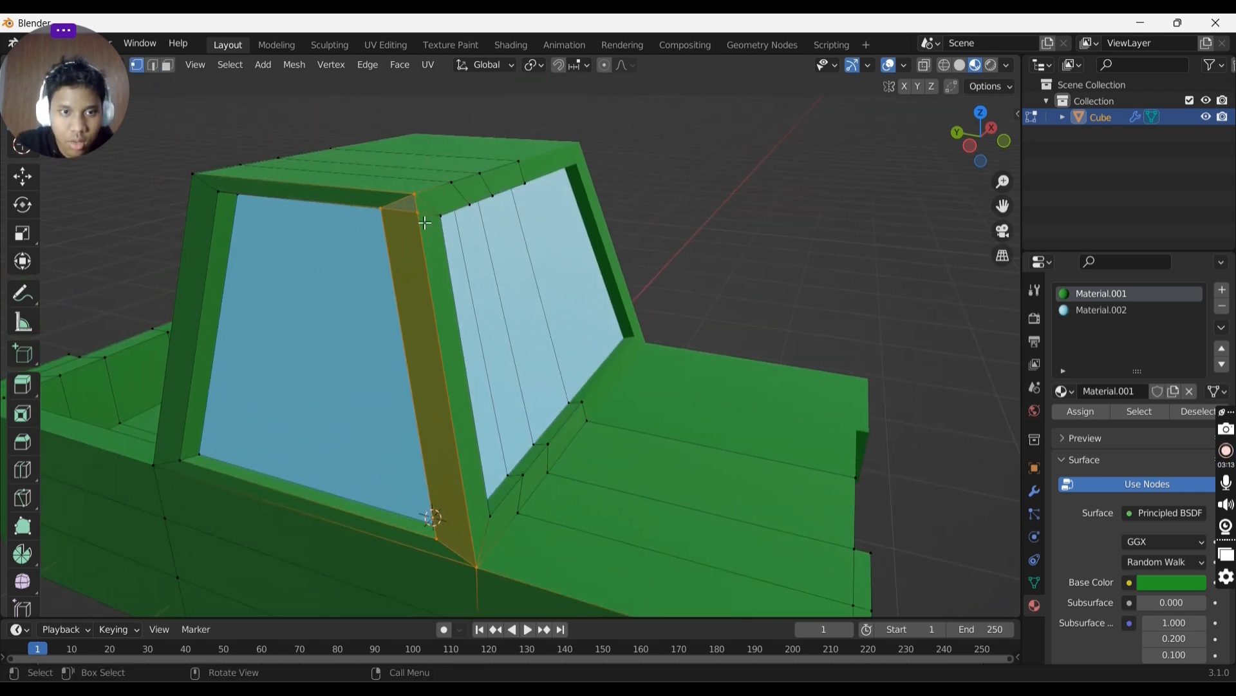
pyautogui.click(421, 217)
pyautogui.moveTo(439, 191); pyautogui.dragTo(535, 176, button='middle')
pyautogui.press('g')
pyautogui.press('z')
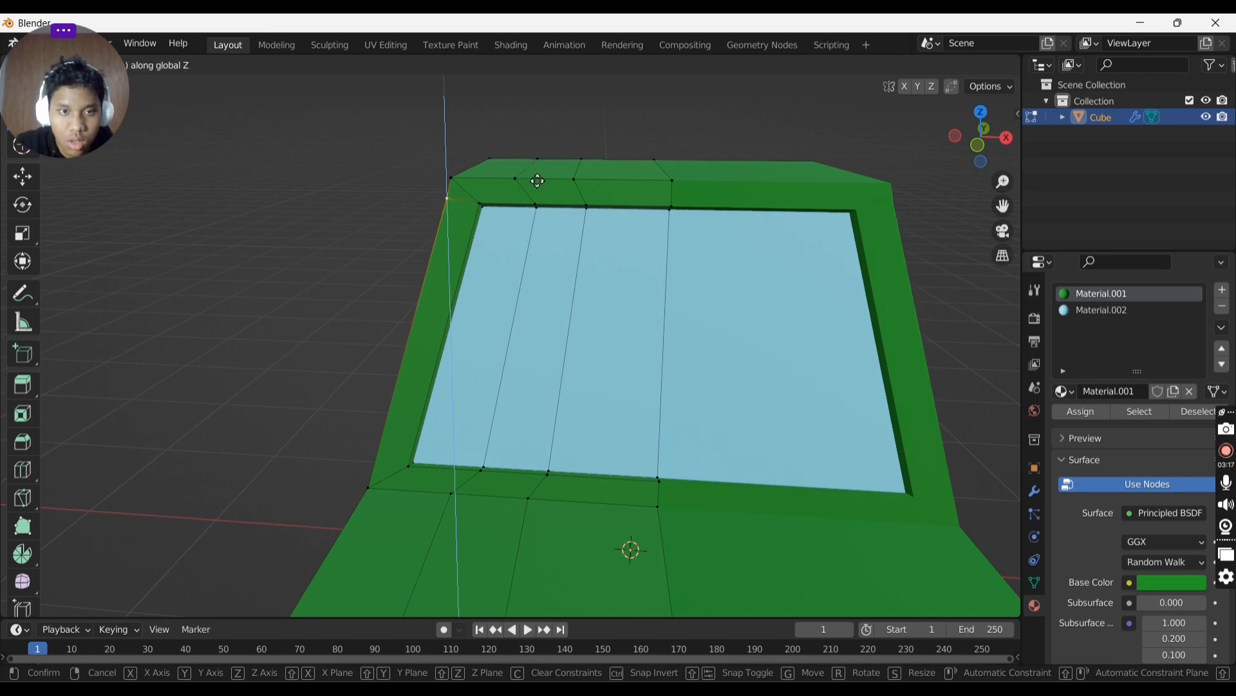
pyautogui.click(537, 182)
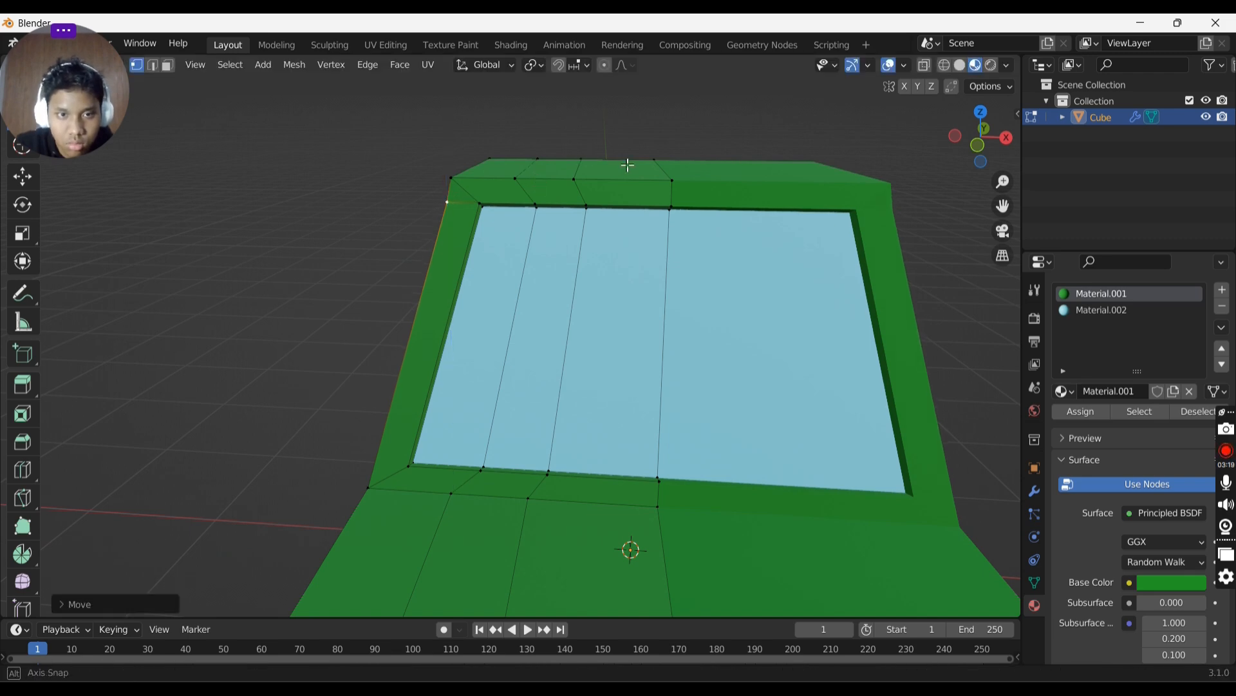
# - Knife-cut a short edge across the opposite roof corner above the side window pillar
pyautogui.moveTo(629, 165); pyautogui.dragTo(543, 230, button='middle')
pyautogui.click(495, 229)
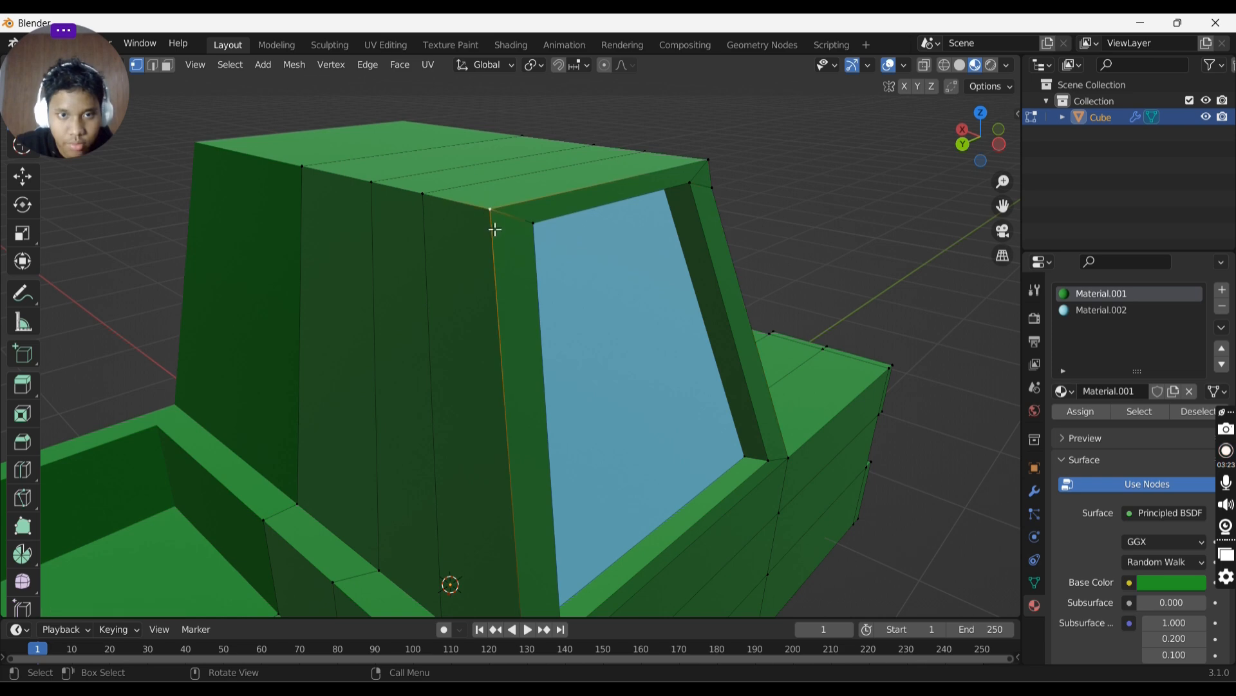
pyautogui.press('k')
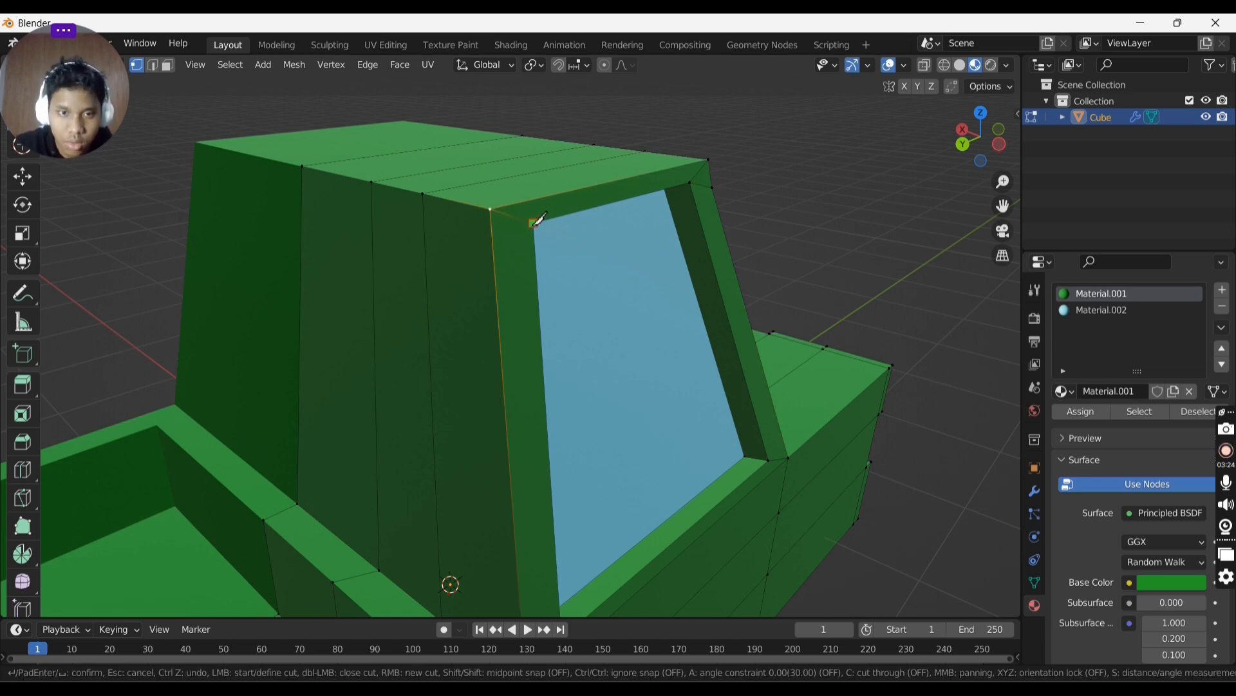
pyautogui.click(495, 229)
pyautogui.press('Return')
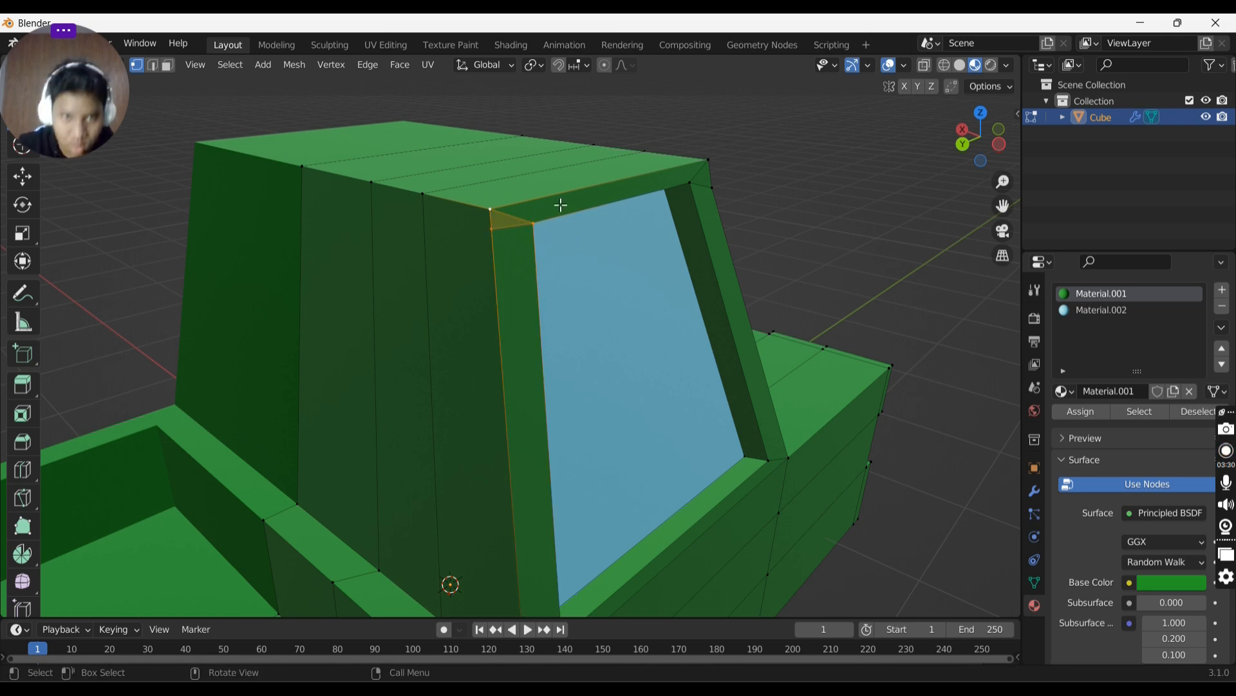
# - Leave Edit Mode, add a third material slot to the truck and create a new material in it
pyautogui.moveTo(561, 205); pyautogui.dragTo(533, 161, button='middle')
pyautogui.press('Tab')
pyautogui.scroll(-3, 580, 168)
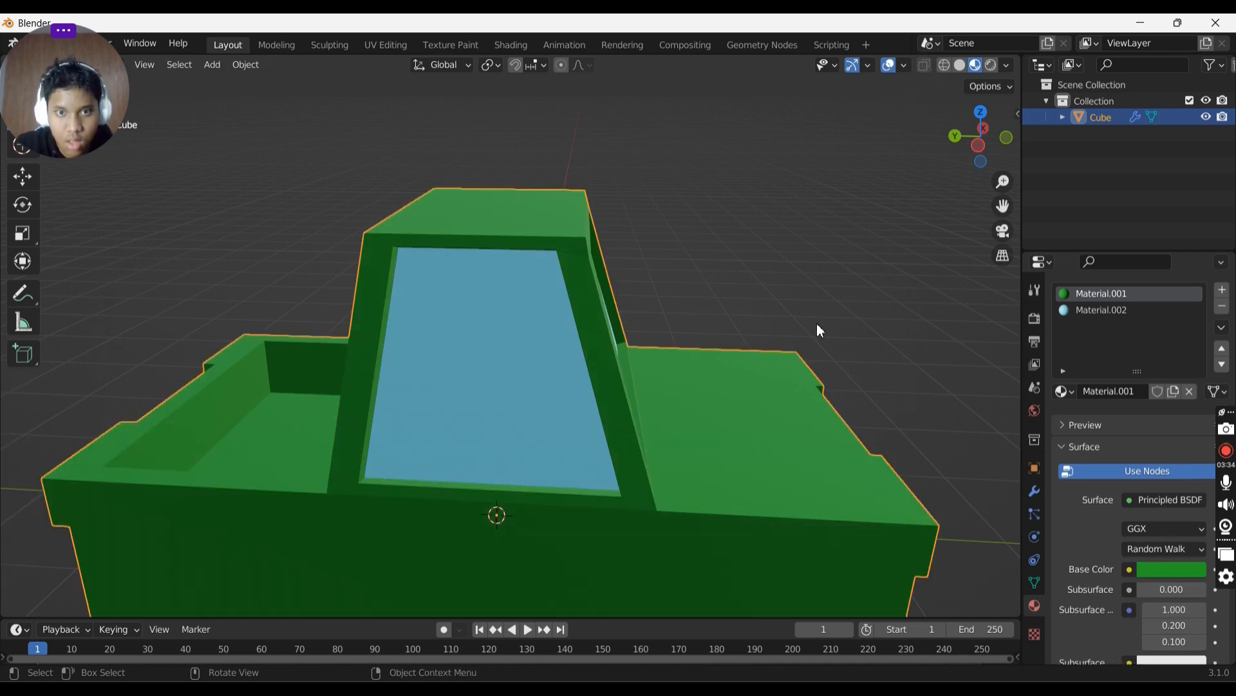
pyautogui.click(1222, 290)
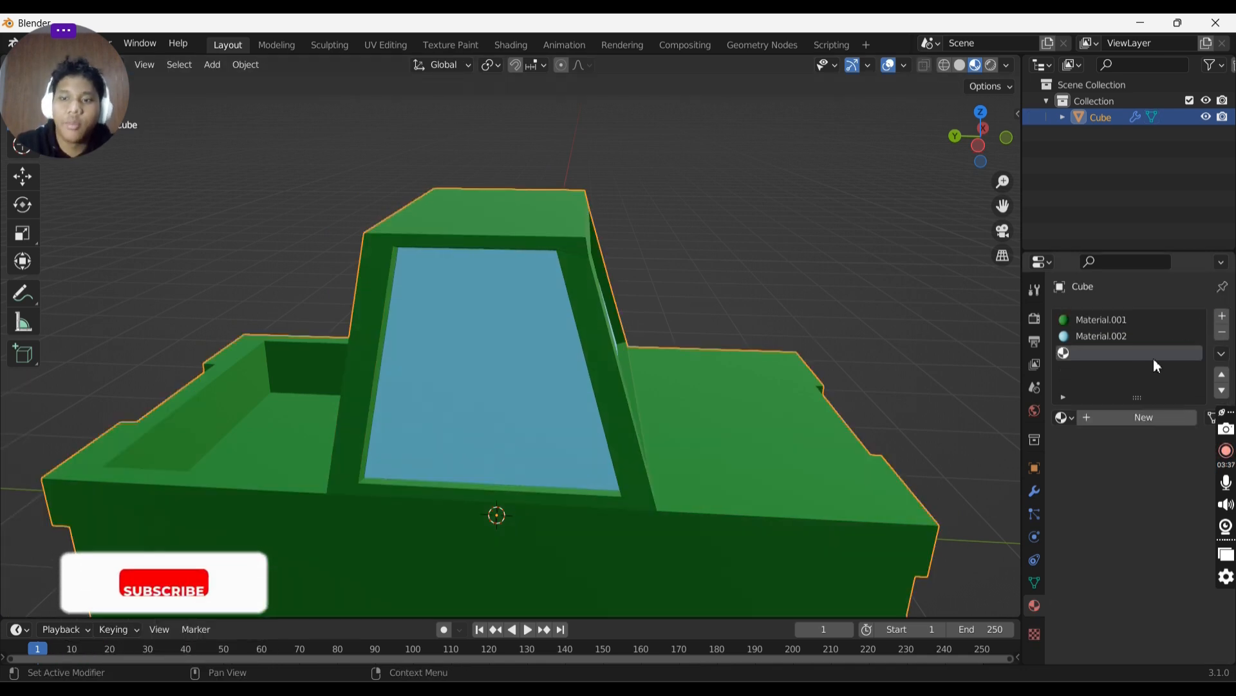
pyautogui.click(1145, 417)
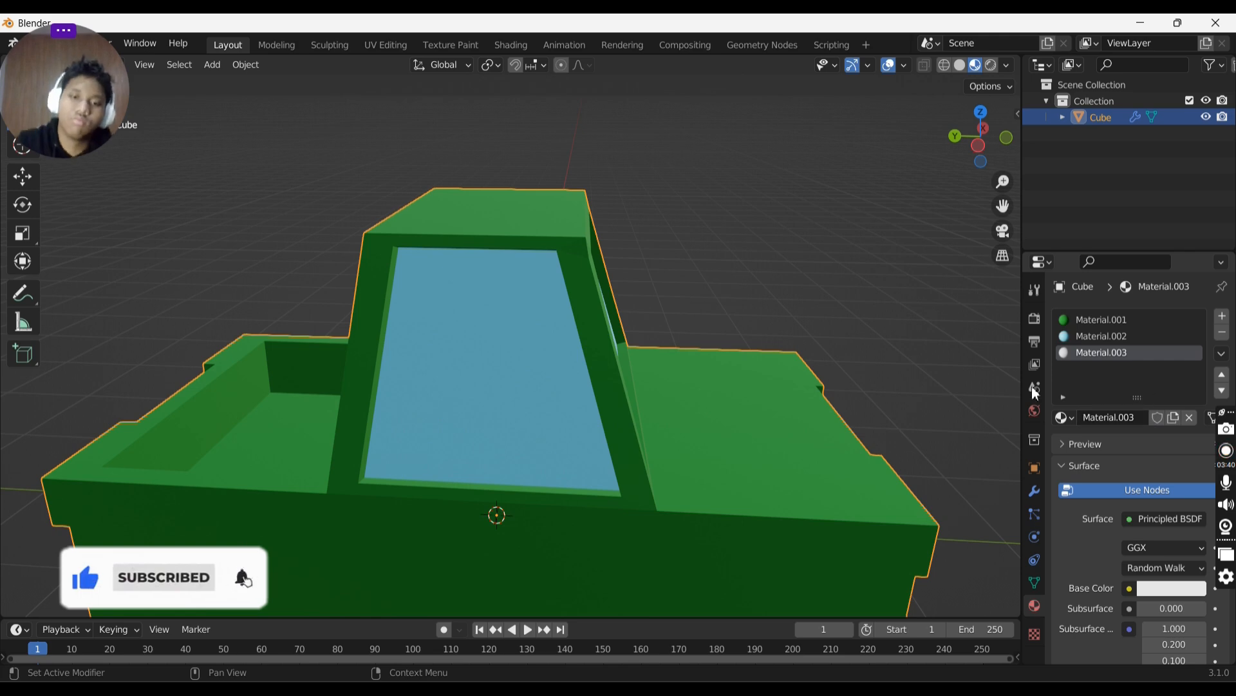
# - Darken the new material's base colour and set its metallic to about 0.752 and roughness to about 0.784
pyautogui.moveTo(802, 324); pyautogui.dragTo(608, 296, button='middle')
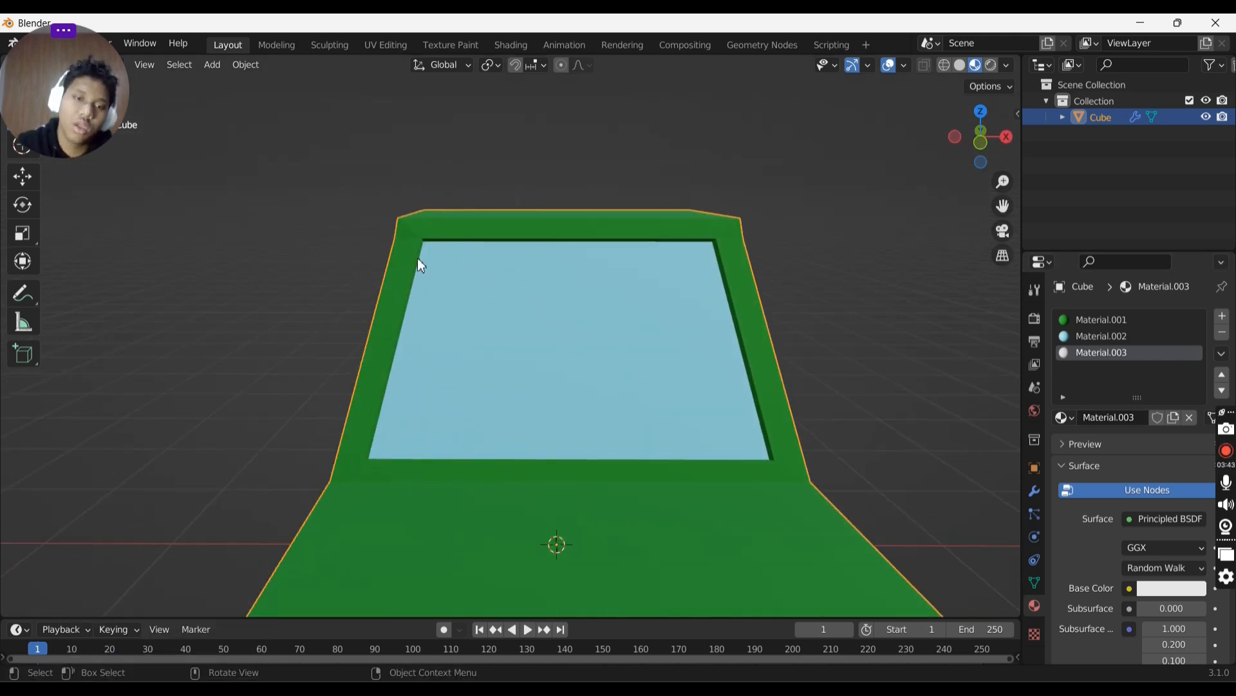
pyautogui.moveTo(421, 265); pyautogui.dragTo(707, 221, button='middle')
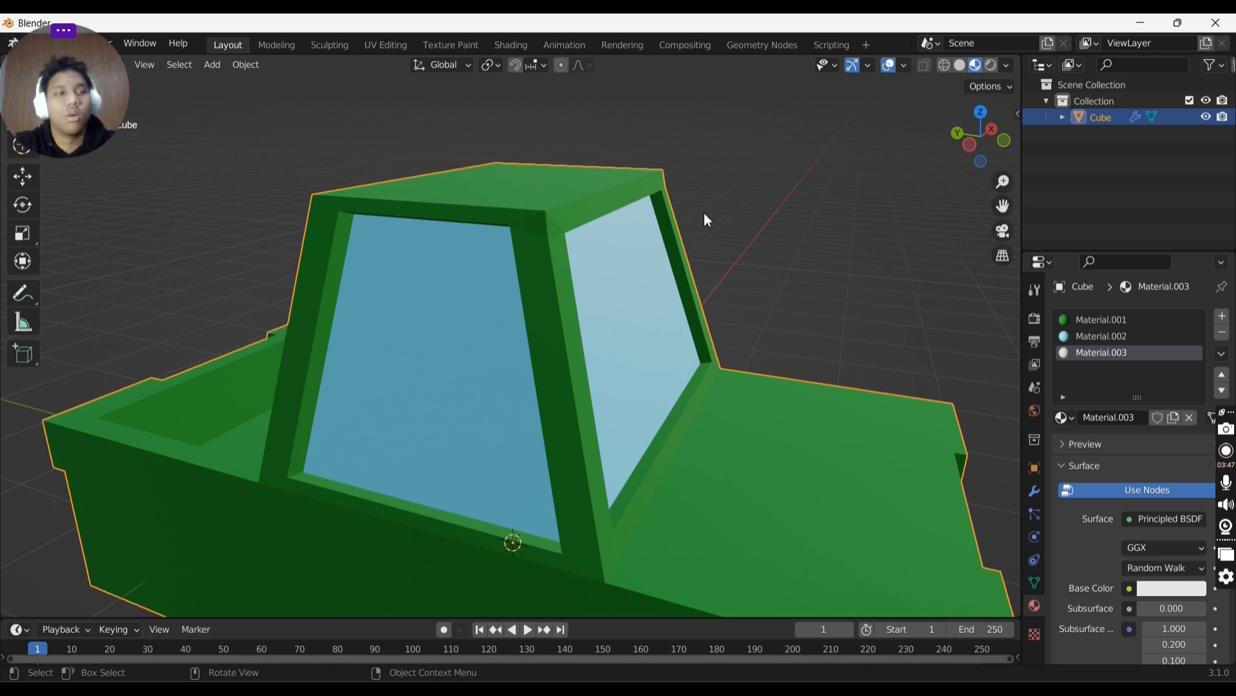
pyautogui.click(1185, 586)
pyautogui.moveTo(1197, 402); pyautogui.dragTo(1196, 437)
pyautogui.scroll(-8, 1153, 547)
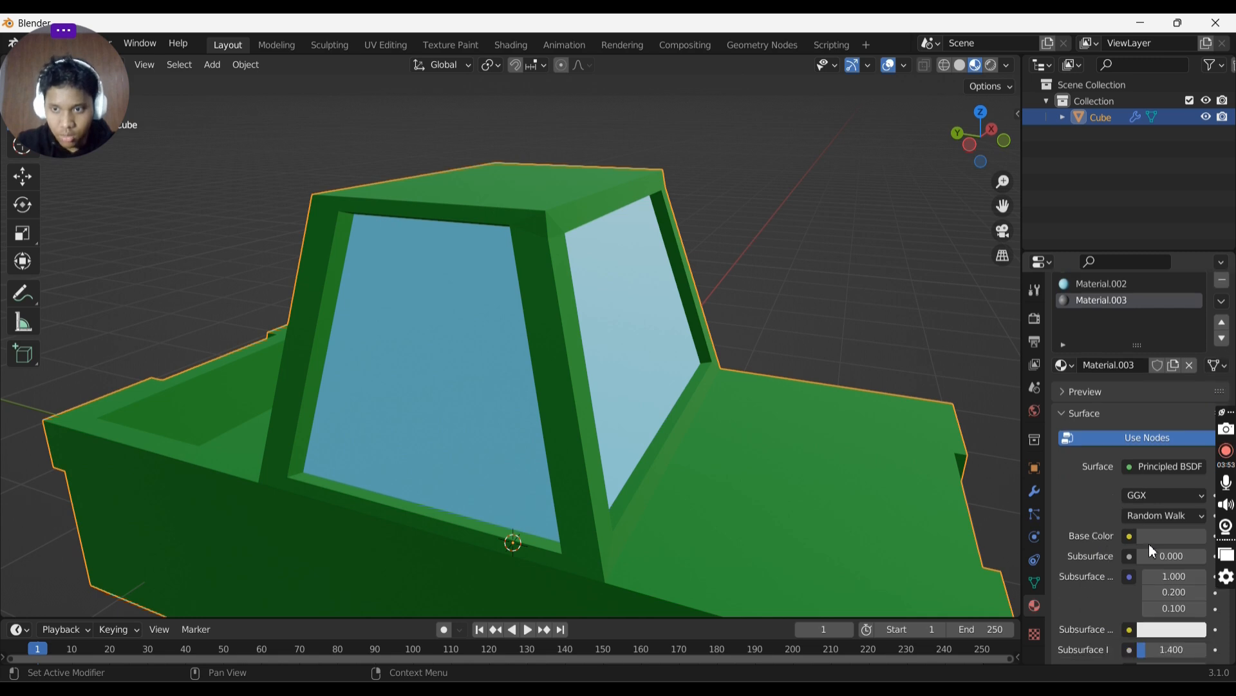
pyautogui.scroll(-1, 1164, 546)
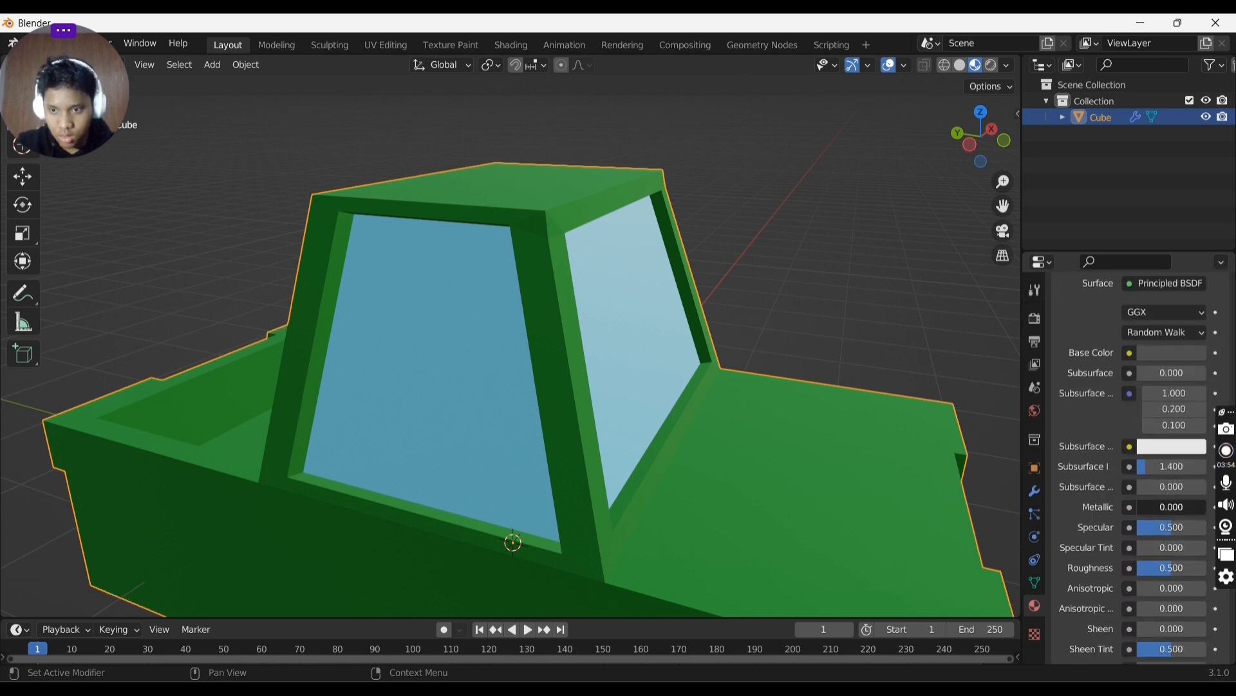
pyautogui.moveTo(1159, 508); pyautogui.dragTo(1185, 527)
pyautogui.scroll(-4, 1174, 535)
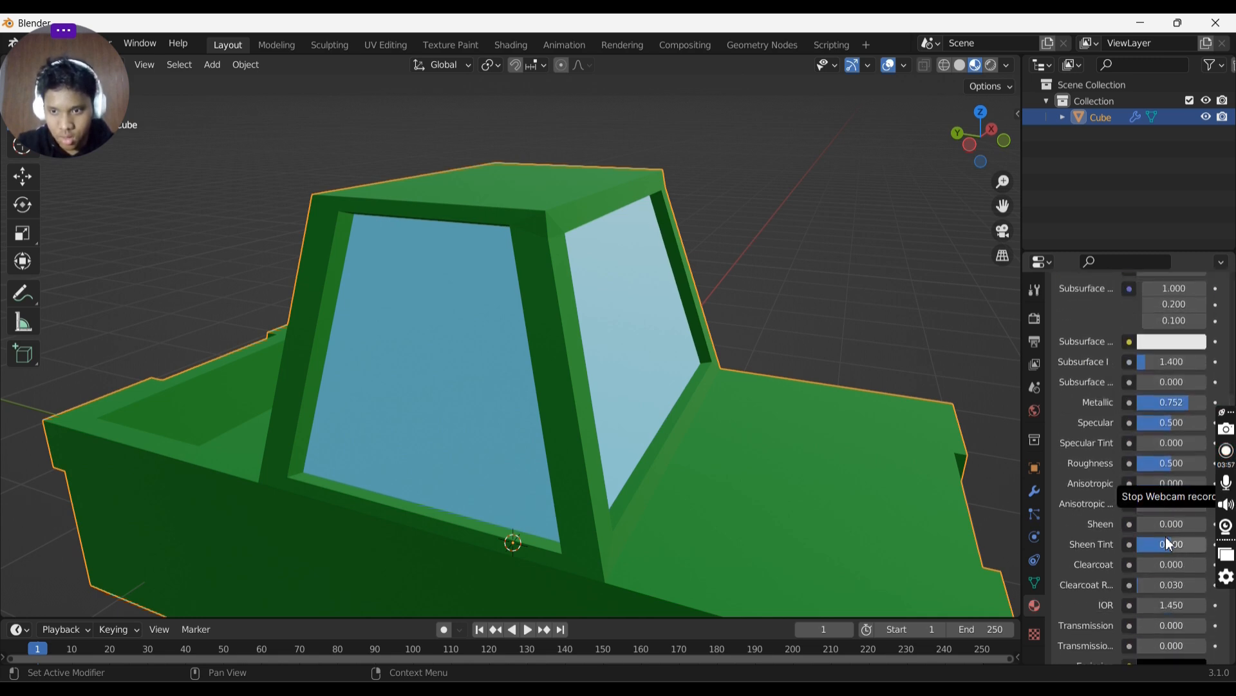
pyautogui.moveTo(1154, 465); pyautogui.dragTo(1192, 464)
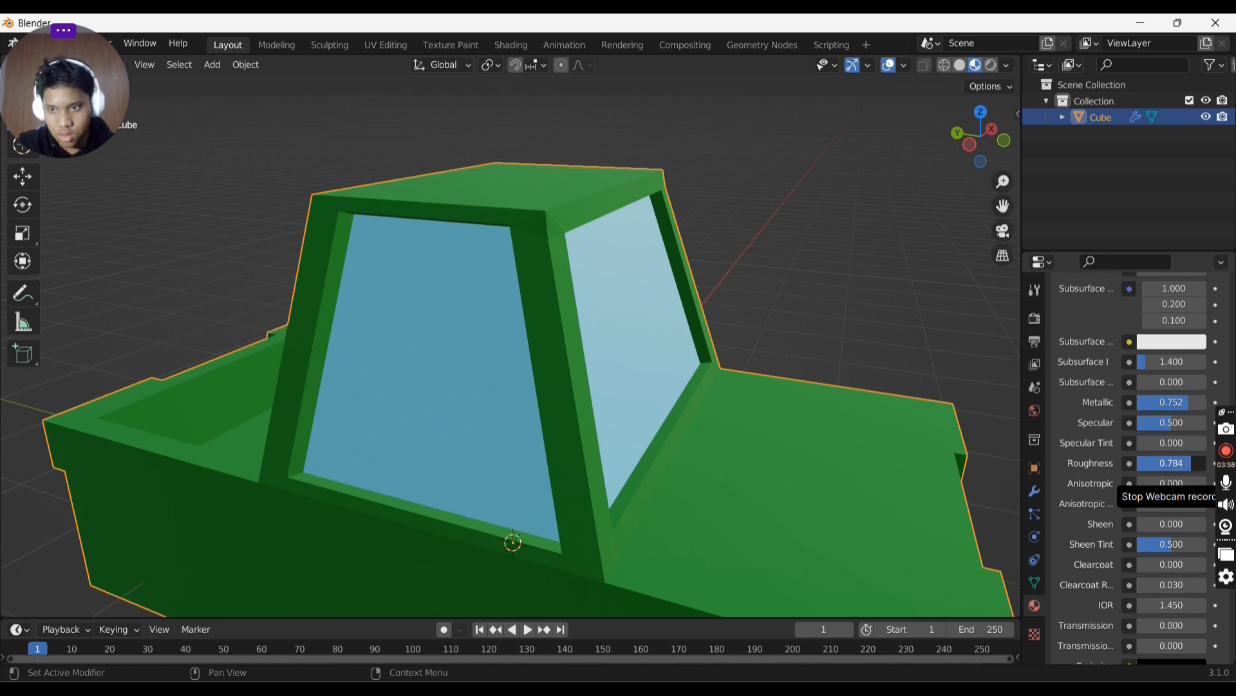
# - Enter Edit Mode, select the new vertex at the opposite roof corner and move it along the Z axis
pyautogui.press('Tab')
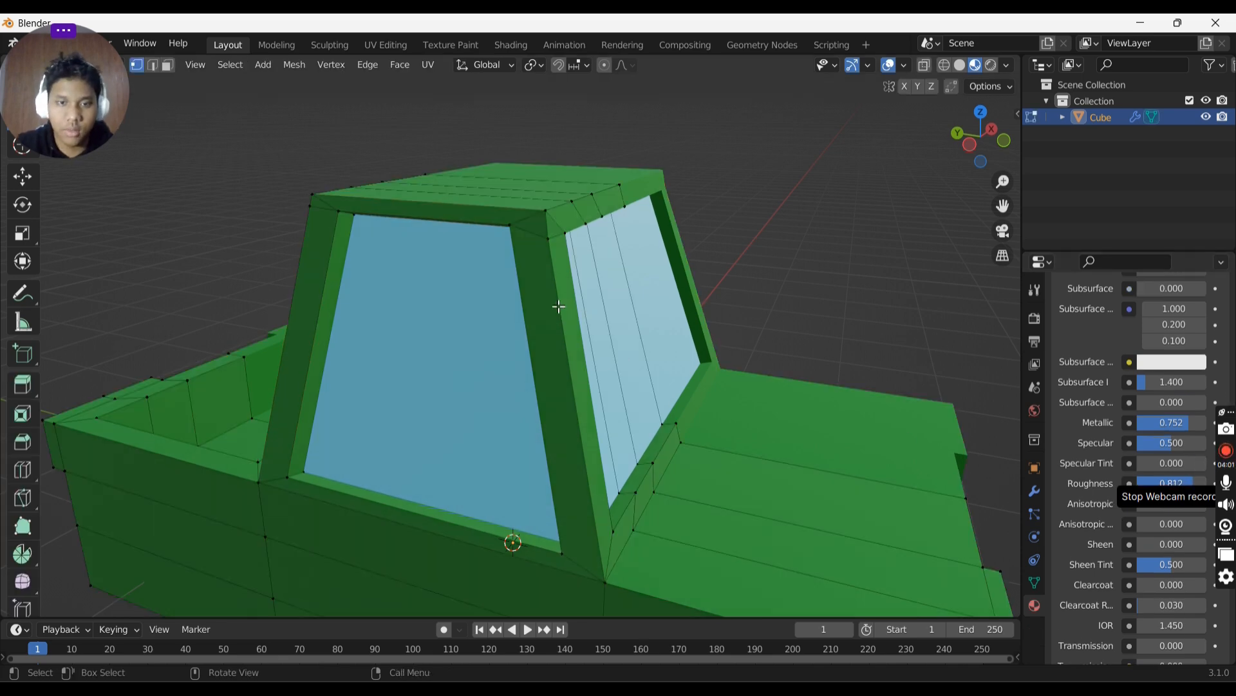
pyautogui.click(548, 215)
pyautogui.moveTo(552, 218); pyautogui.dragTo(538, 224, button='middle')
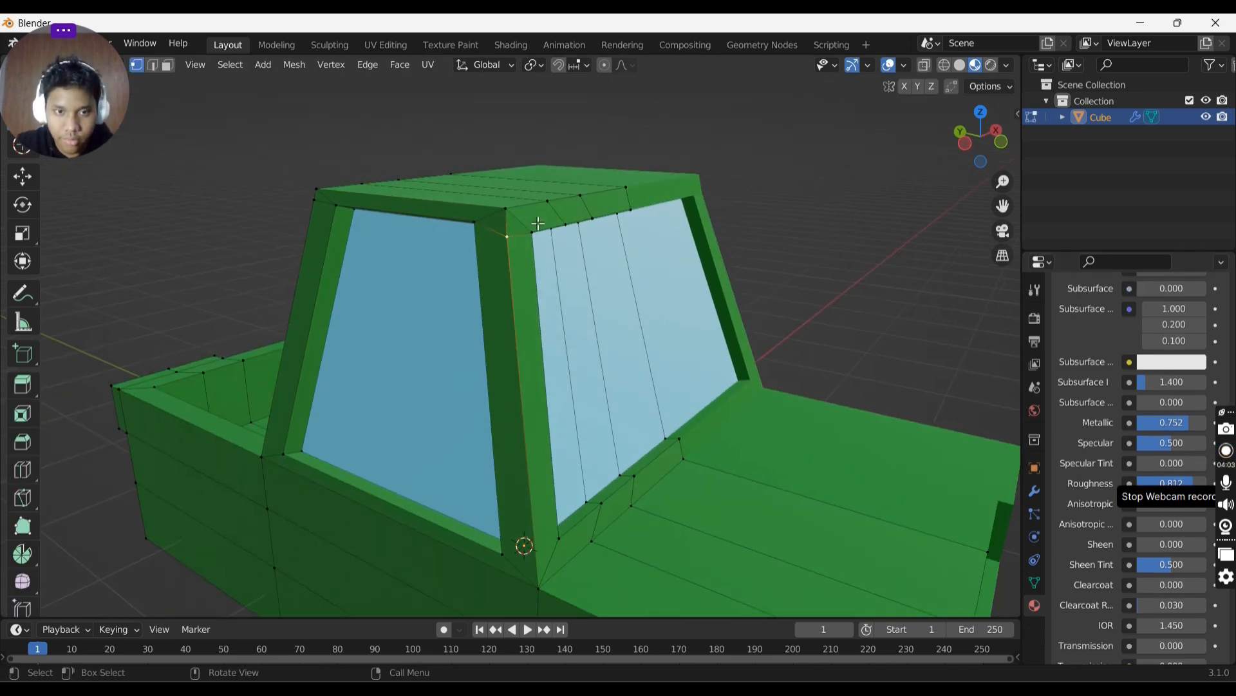
pyautogui.press('g')
pyautogui.press('z')
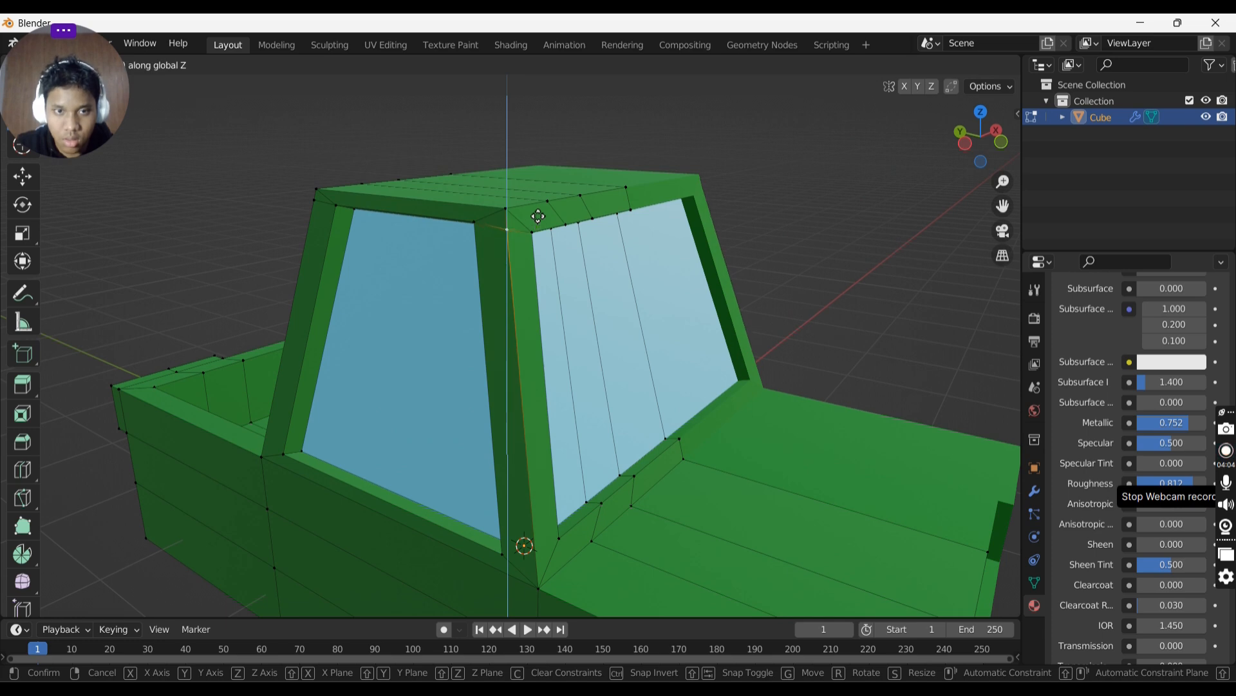
pyautogui.click(538, 216)
# - In face mode, select the pillar and sill faces framing the windshield
pyautogui.moveTo(580, 208); pyautogui.dragTo(776, 307, button='middle')
pyautogui.press('3')
pyautogui.click(637, 245)
pyautogui.keyDown('shift'); pyautogui.click(665, 278); pyautogui.keyUp('shift')
pyautogui.moveTo(665, 279); pyautogui.dragTo(583, 277, button='middle')
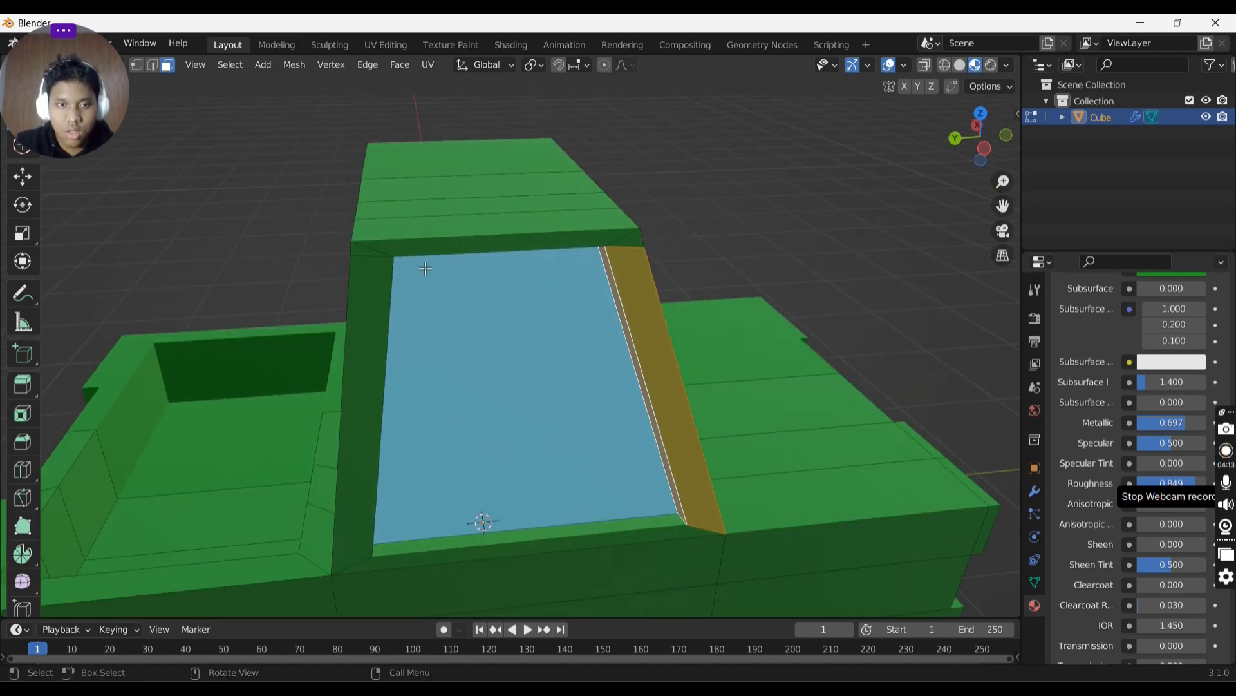
pyautogui.keyDown('shift'); pyautogui.click(359, 292); pyautogui.keyUp('shift')
pyautogui.moveTo(360, 291); pyautogui.dragTo(342, 281, button='middle')
pyautogui.keyDown('shift'); pyautogui.click(353, 279); pyautogui.keyUp('shift')
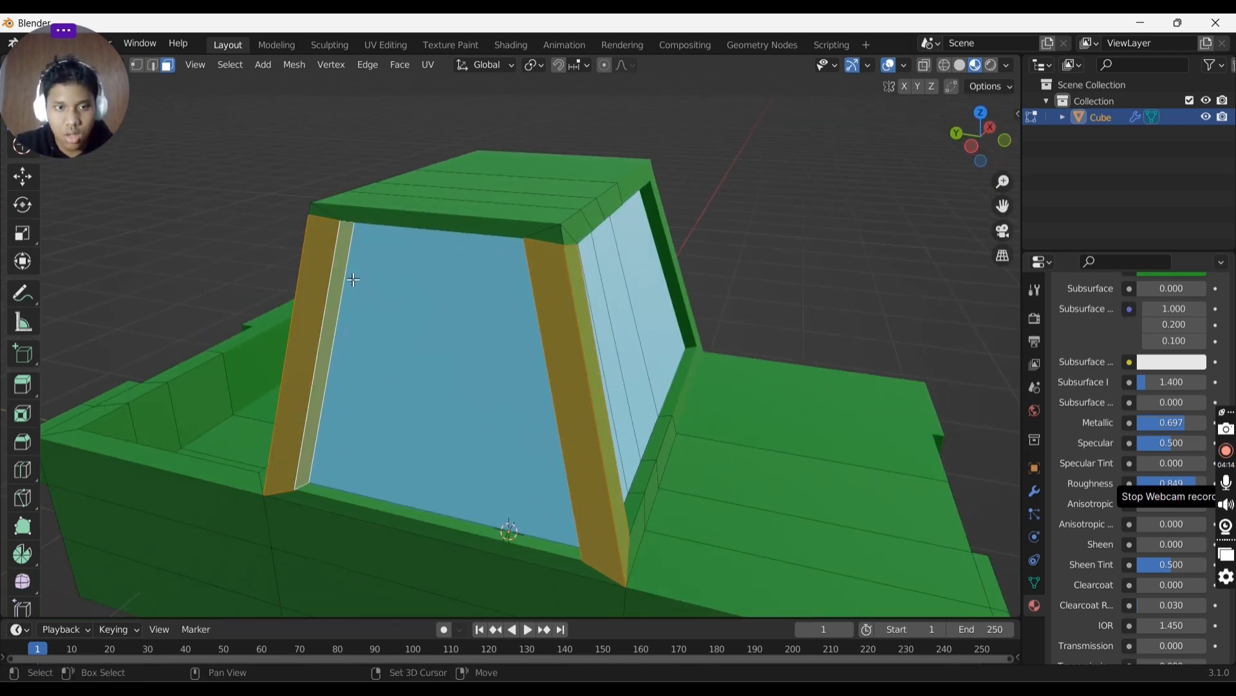
pyautogui.keyDown('shift'); pyautogui.click(380, 516); pyautogui.keyUp('shift')
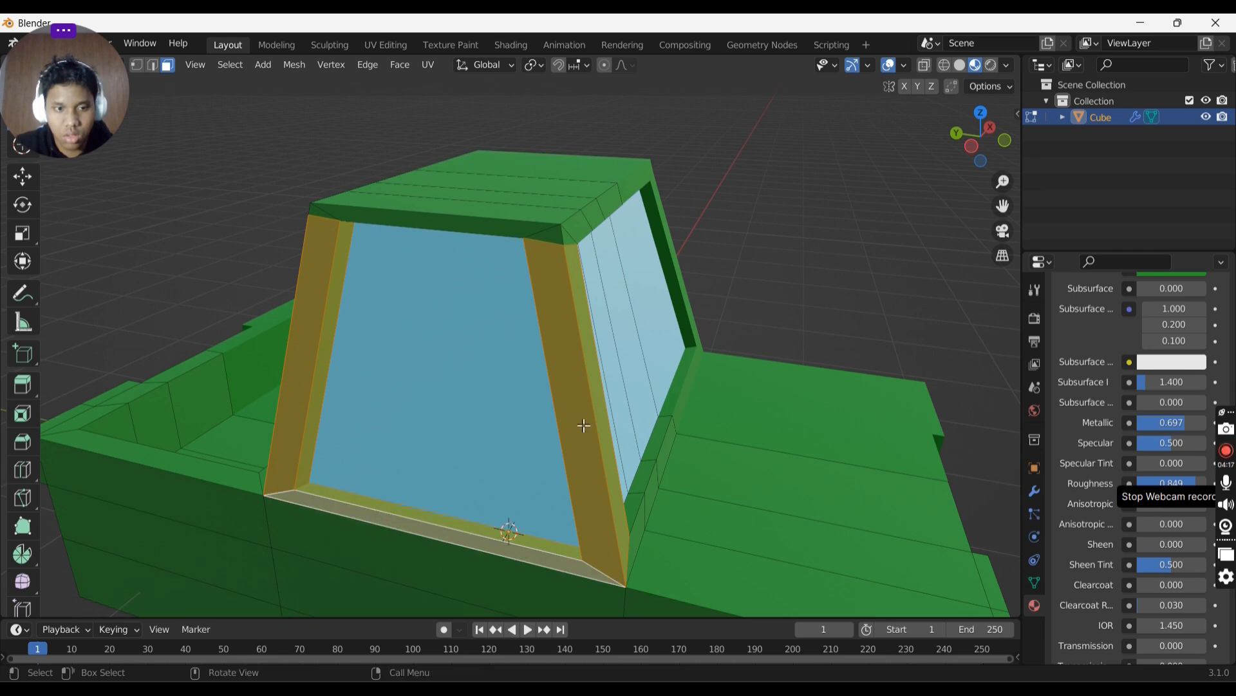
pyautogui.moveTo(585, 427); pyautogui.dragTo(442, 395, button='middle')
pyautogui.scroll(-1, 484, 420)
pyautogui.keyDown('shift'); pyautogui.click(549, 467); pyautogui.keyUp('shift')
pyautogui.keyDown('shift'); pyautogui.click(444, 470); pyautogui.keyUp('shift')
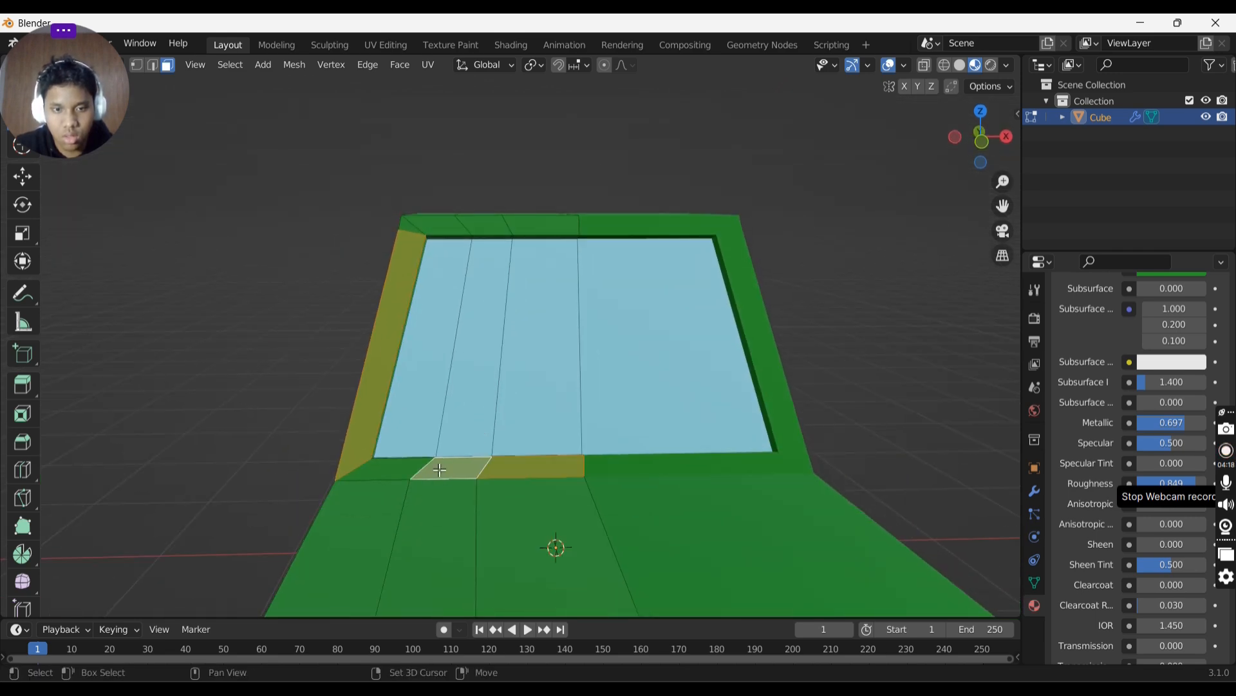
pyautogui.keyDown('shift'); pyautogui.click(389, 470); pyautogui.keyUp('shift')
# - Add the side window's frame faces to the selection and assign Material.003 to them
pyautogui.moveTo(458, 458); pyautogui.dragTo(560, 478, button='middle')
pyautogui.keyDown('shift'); pyautogui.click(560, 478); pyautogui.keyUp('shift')
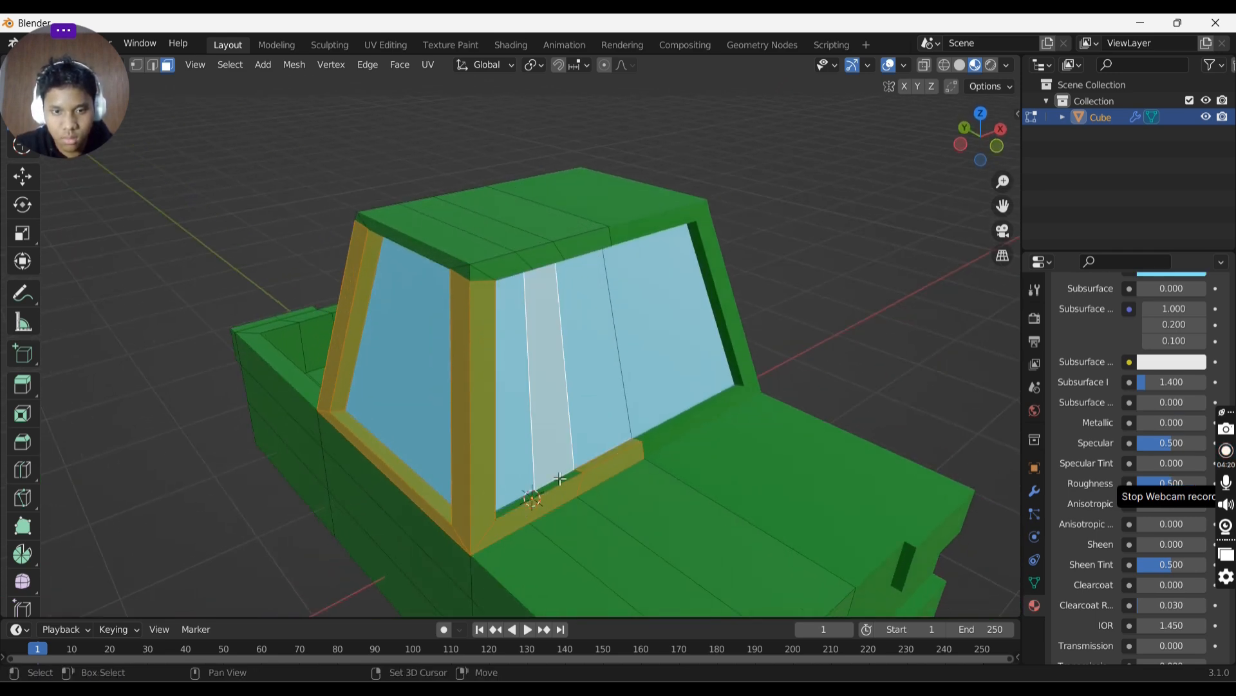
pyautogui.keyDown('shift'); pyautogui.click(557, 465); pyautogui.keyUp('shift')
pyautogui.keyDown('shift'); pyautogui.click(561, 490); pyautogui.keyUp('shift')
pyautogui.keyDown('shift'); pyautogui.click(568, 481); pyautogui.keyUp('shift')
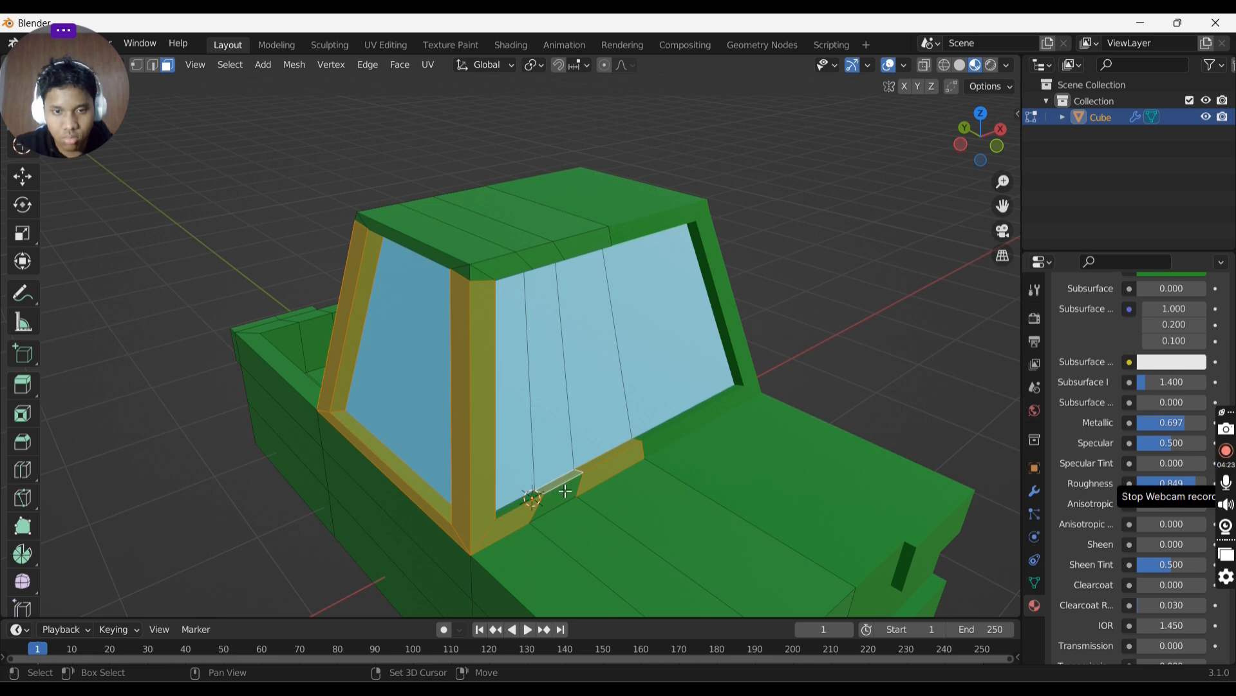
pyautogui.keyDown('shift'); pyautogui.click(557, 495); pyautogui.keyUp('shift')
pyautogui.scroll(8, 1169, 373)
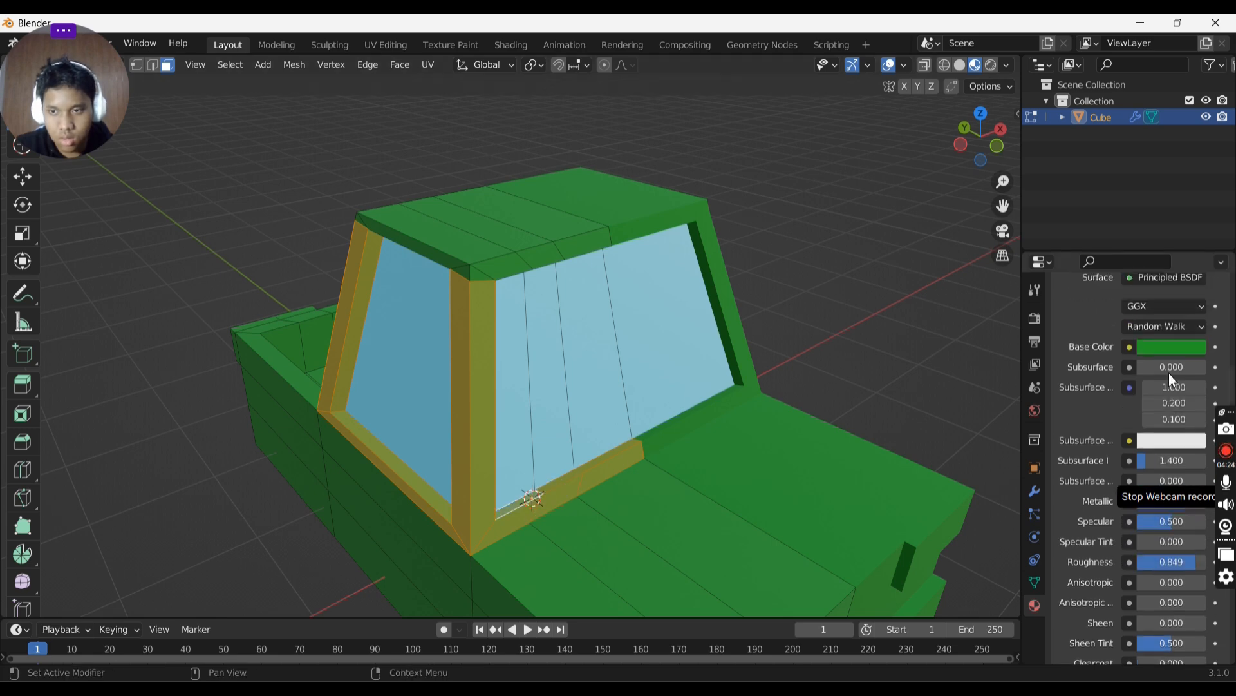
pyautogui.scroll(3, 1137, 335)
pyautogui.click(1107, 299)
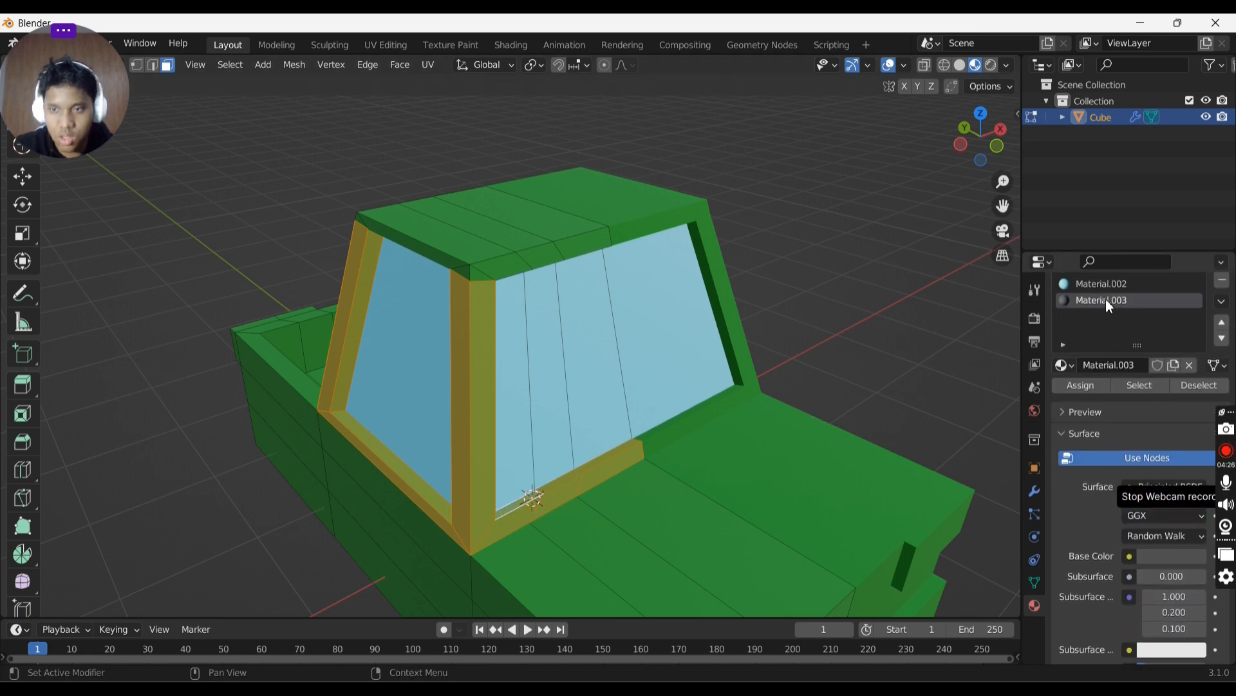
pyautogui.click(1097, 385)
# - Leave Edit Mode, view the truck, and undo the window frame material assignment
pyautogui.press('Tab')
pyautogui.scroll(-3, 821, 365)
pyautogui.moveTo(821, 366); pyautogui.dragTo(731, 350, button='middle')
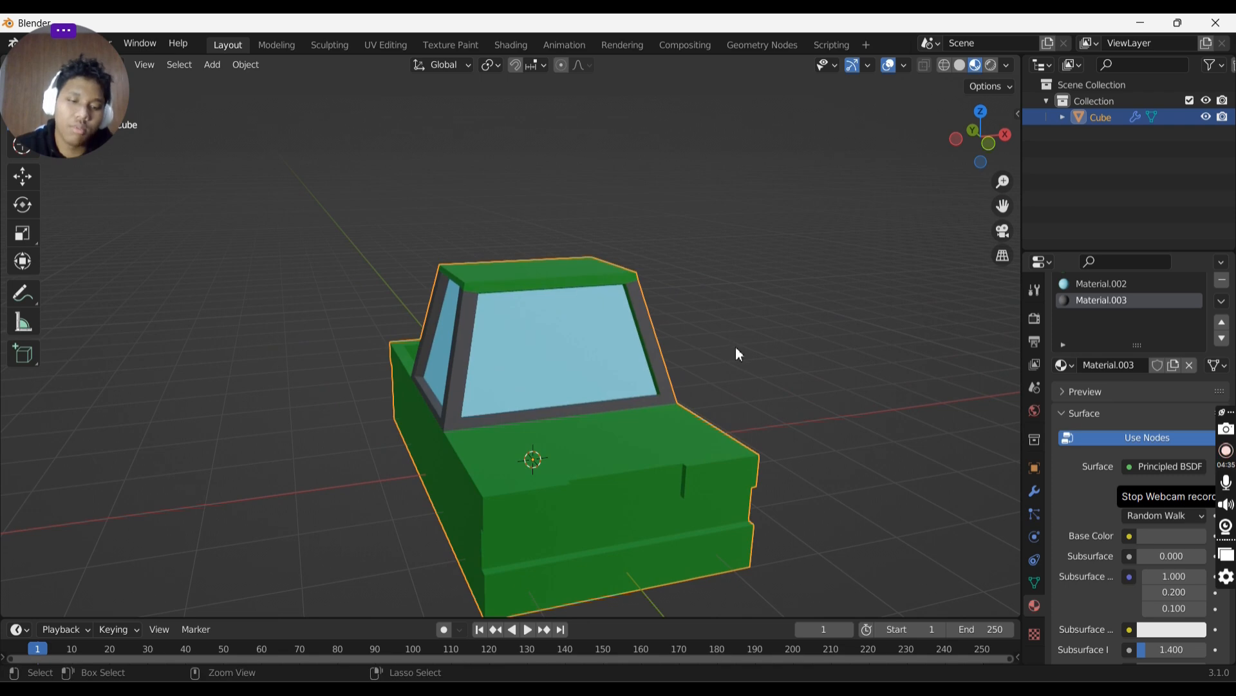
pyautogui.press('Tab')
pyautogui.hotkey('ctrl', 'z')
pyautogui.press('Tab')
# - Select the truck bed's floor faces in Edit Mode and assign Material.003 to them
pyautogui.moveTo(740, 352); pyautogui.dragTo(567, 340, button='middle')
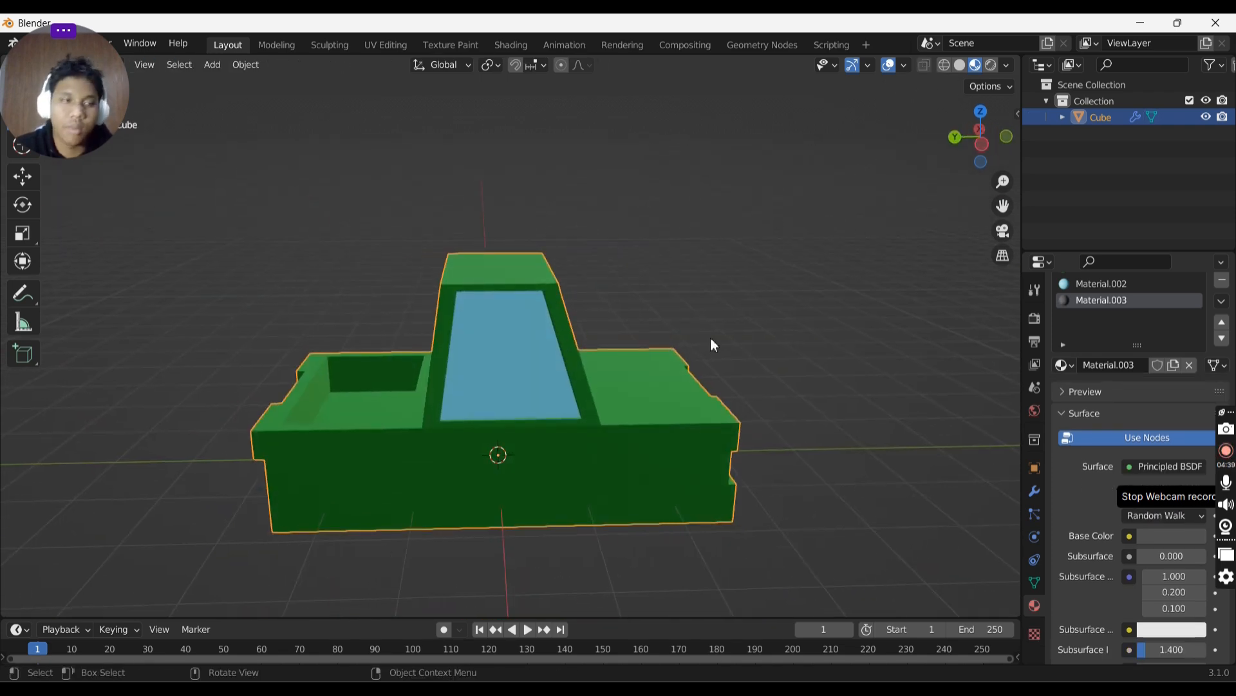
pyautogui.moveTo(415, 354); pyautogui.dragTo(550, 377, button='middle')
pyautogui.press('Tab')
pyautogui.press('Tab')
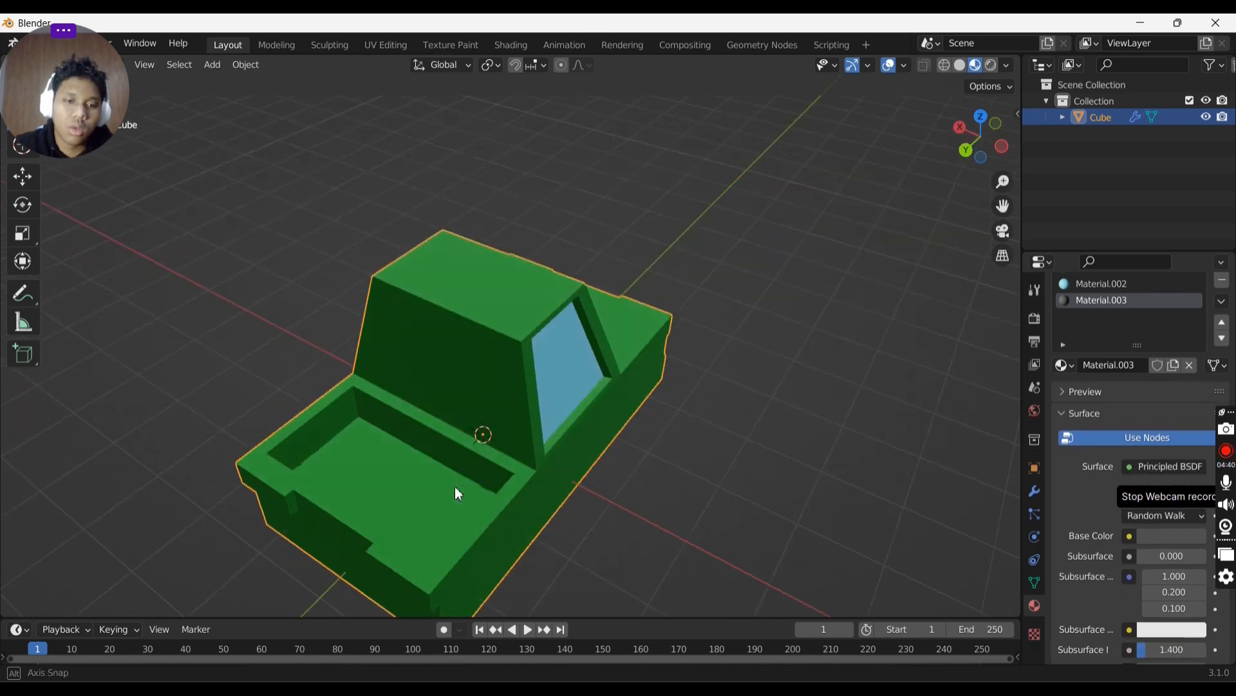
pyautogui.moveTo(455, 485); pyautogui.dragTo(601, 481, button='middle')
pyautogui.press('Tab')
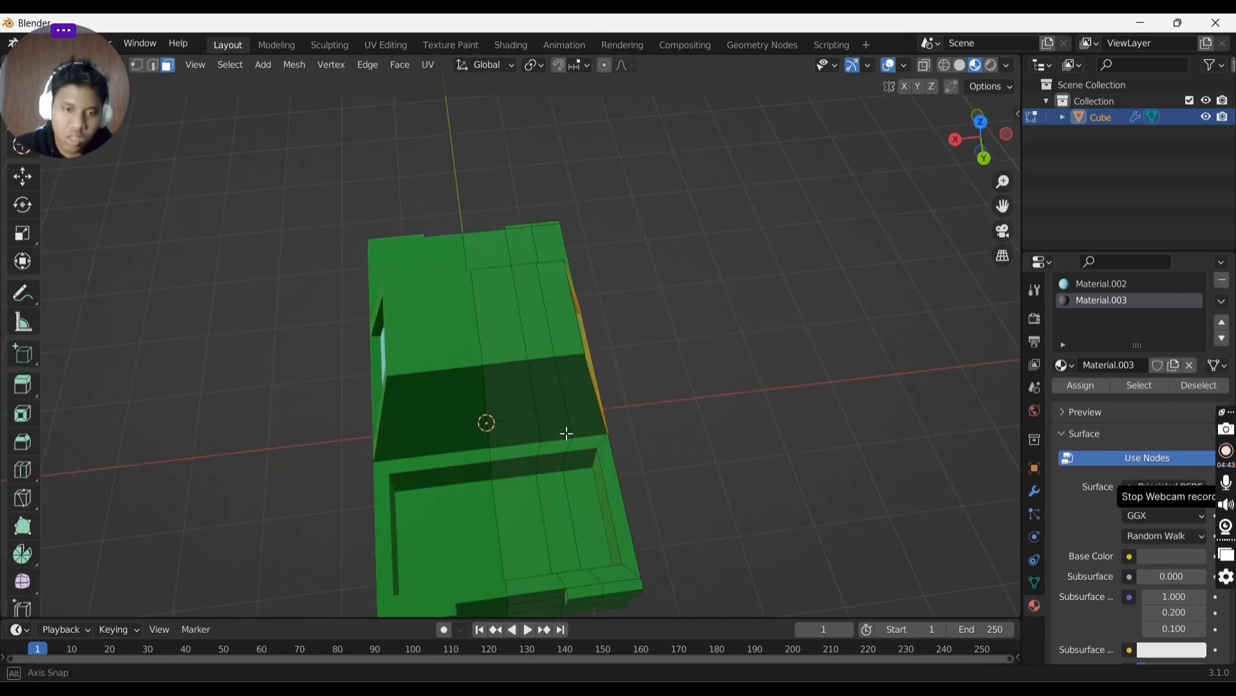
pyautogui.moveTo(566, 434); pyautogui.dragTo(601, 472, button='middle')
pyautogui.click(602, 473)
pyautogui.press('b')
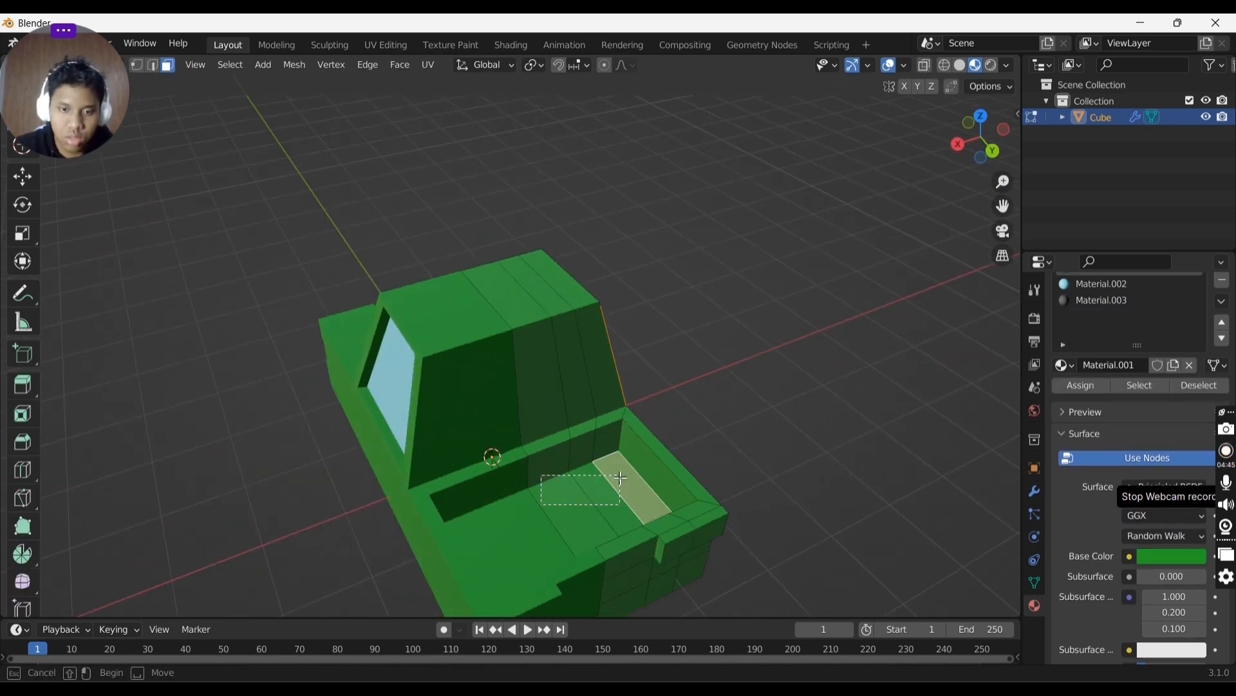
pyautogui.moveTo(628, 477); pyautogui.dragTo(577, 450)
pyautogui.keyDown('shift'); pyautogui.click(590, 450); pyautogui.keyUp('shift')
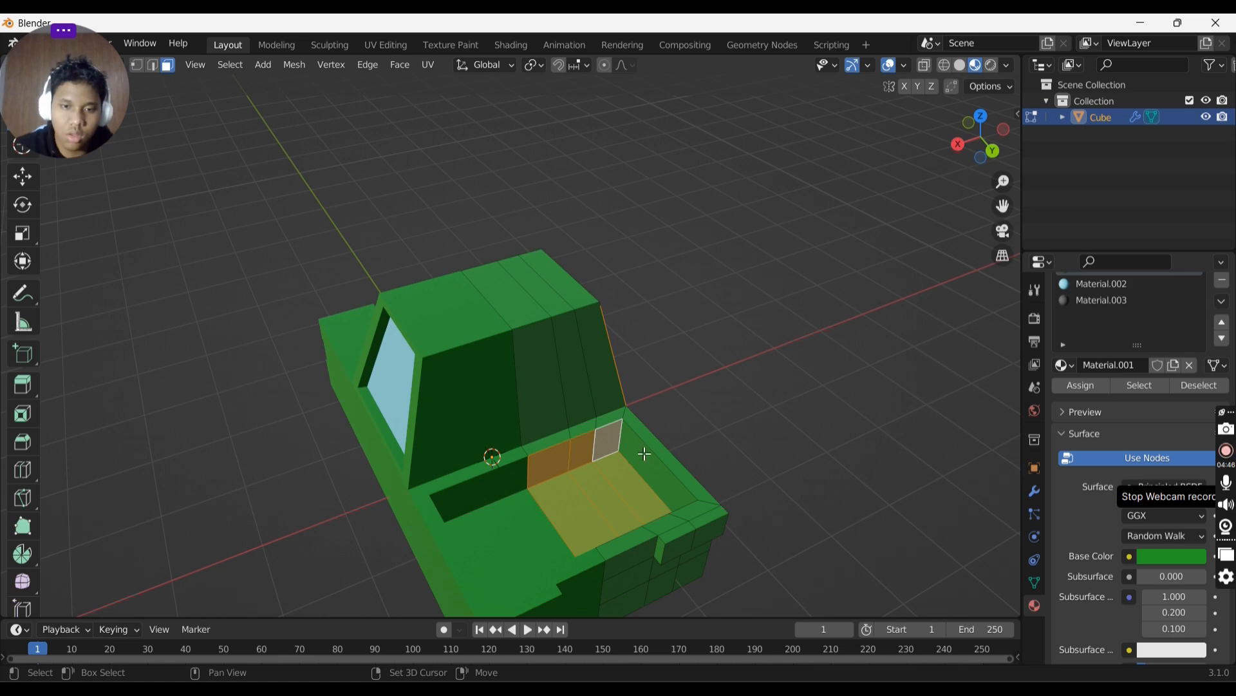
pyautogui.keyDown('shift'); pyautogui.click(644, 454); pyautogui.keyUp('shift')
pyautogui.moveTo(644, 454); pyautogui.dragTo(650, 421, button='middle')
pyautogui.keyDown('shift'); pyautogui.click(645, 312); pyautogui.keyUp('shift')
pyautogui.click(1100, 301)
pyautogui.click(1081, 385)
# - Select the bed's remaining inner faces, assign Material.003 to them, and leave Edit Mode
pyautogui.click(651, 422)
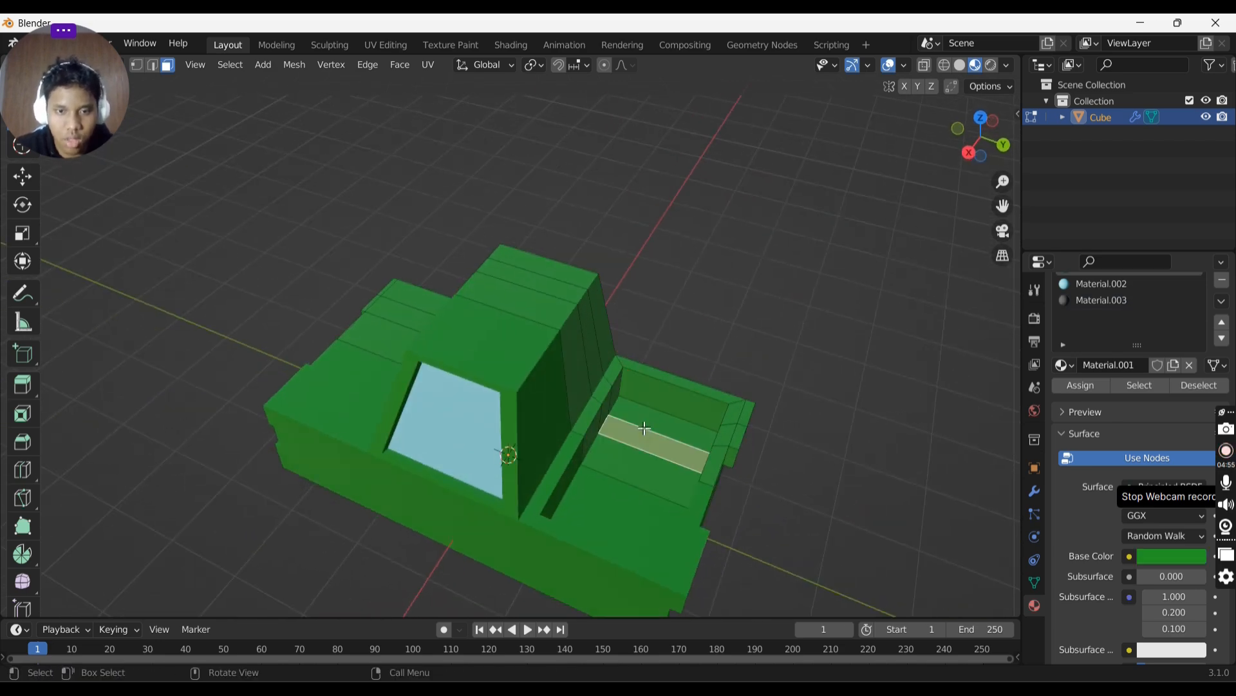
pyautogui.keyDown('alt'); pyautogui.click(622, 488); pyautogui.keyUp('alt')
pyautogui.moveTo(622, 488); pyautogui.dragTo(428, 408, button='middle')
pyautogui.keyDown('shift'); pyautogui.click(563, 450); pyautogui.keyUp('shift')
pyautogui.keyDown('shift'); pyautogui.click(519, 458); pyautogui.keyUp('shift')
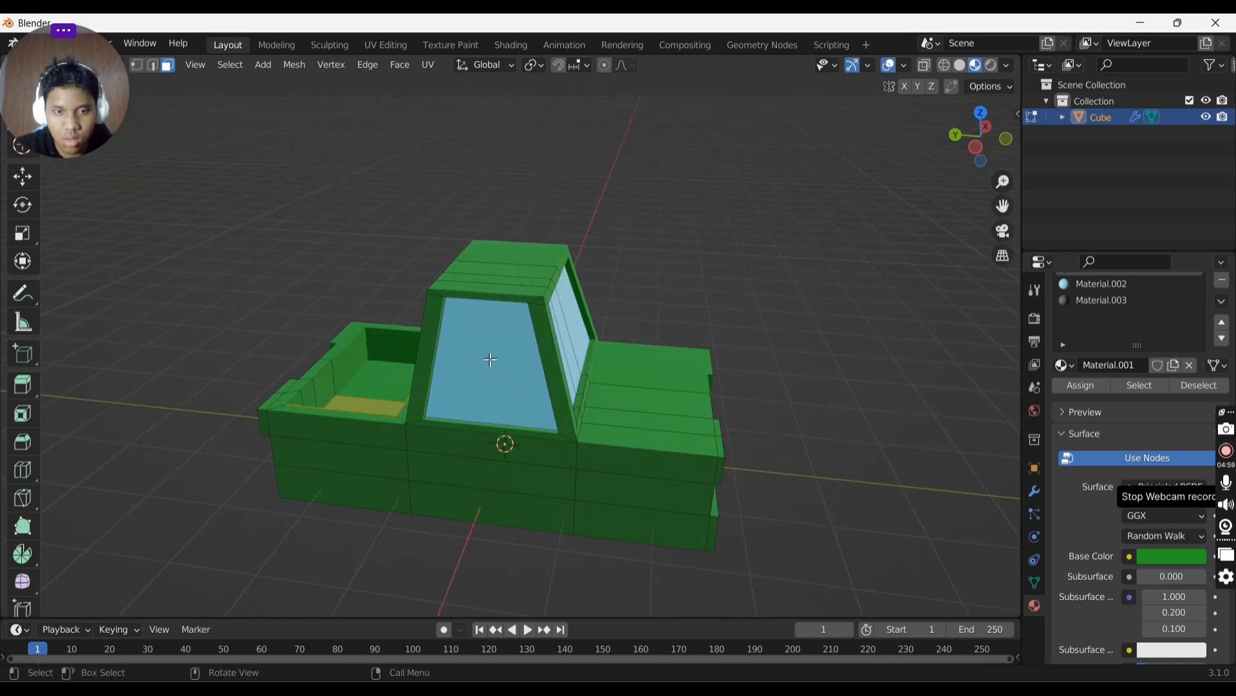
pyautogui.moveTo(443, 349); pyautogui.dragTo(662, 383, button='middle')
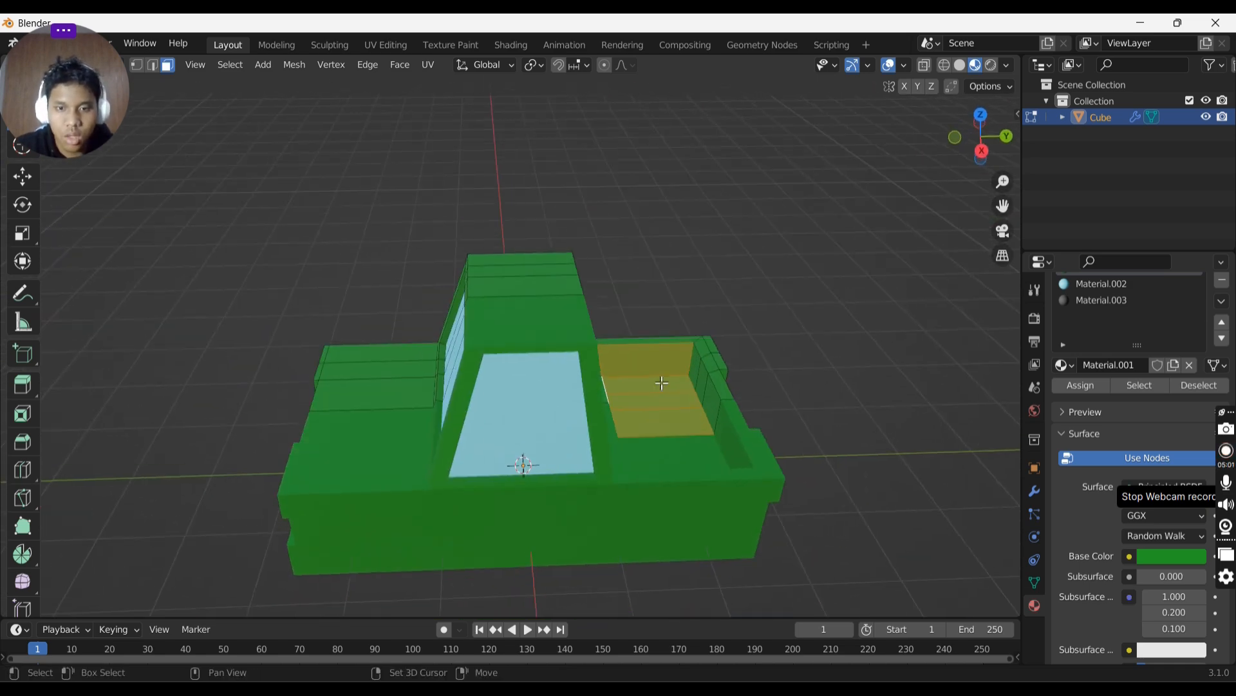
pyautogui.moveTo(688, 360); pyautogui.dragTo(712, 405)
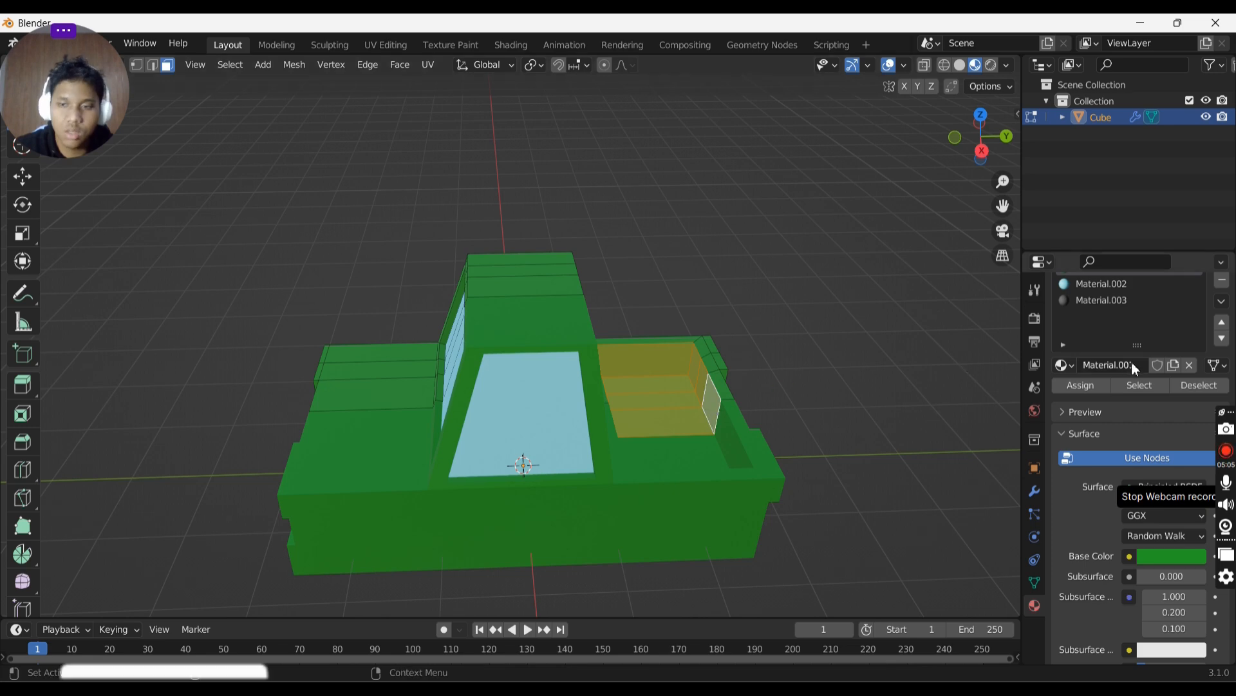
pyautogui.click(1103, 301)
pyautogui.click(1082, 385)
pyautogui.press('Tab')
# - Lighten Material.003's base colour to grey and set its metallic to 1.000
pyautogui.moveTo(870, 386); pyautogui.dragTo(941, 378, button='middle')
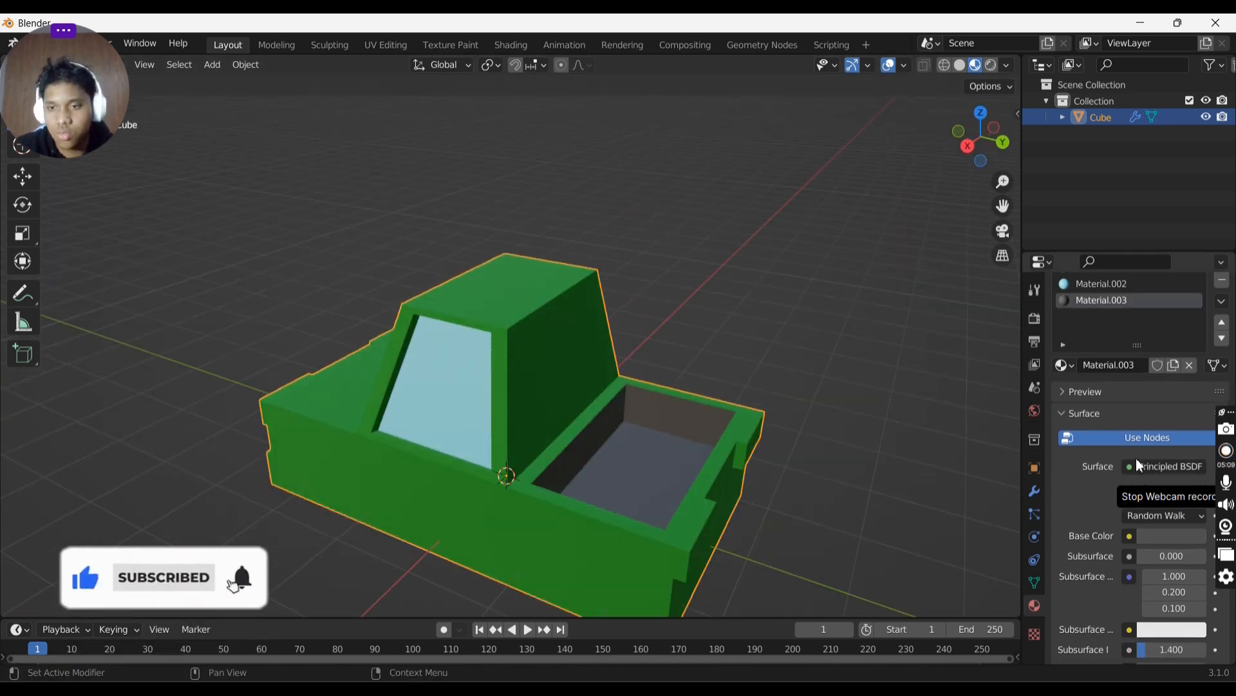
pyautogui.click(1167, 537)
pyautogui.click(1195, 369)
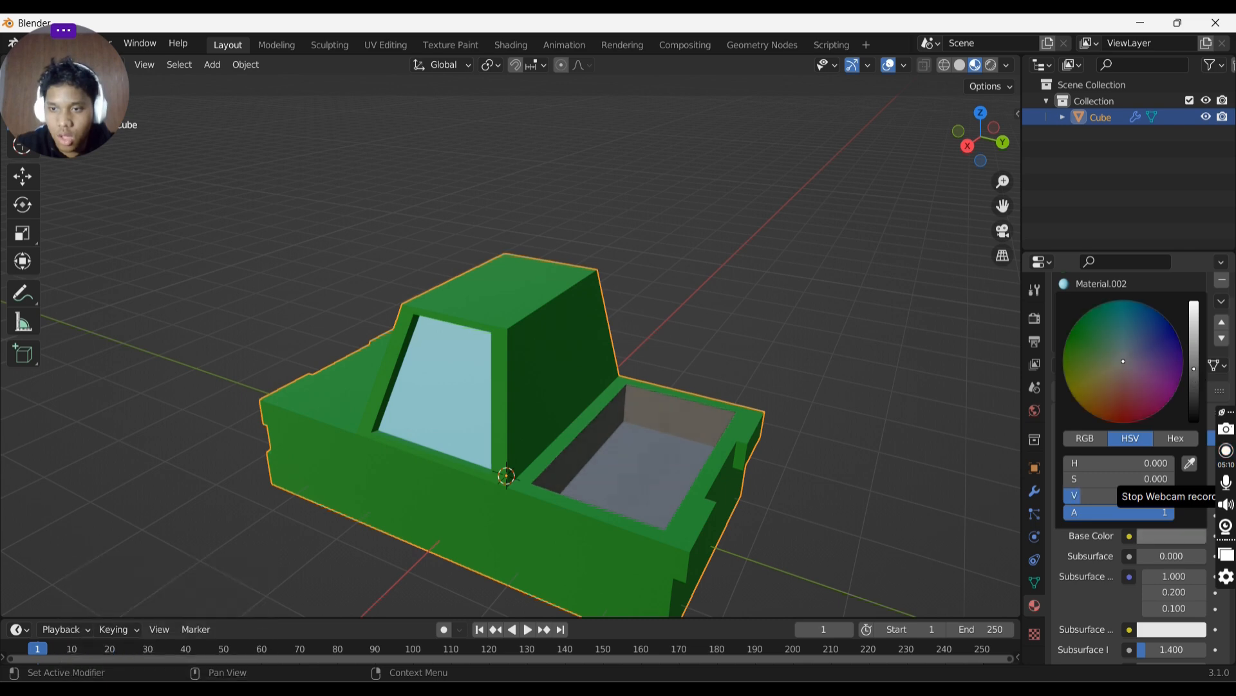
pyautogui.moveTo(1195, 369)
pyautogui.mouseDown()
pyautogui.moveTo(1195, 394)
pyautogui.moveTo(1194, 367)
pyautogui.mouseUp()
pyautogui.click(1174, 535)
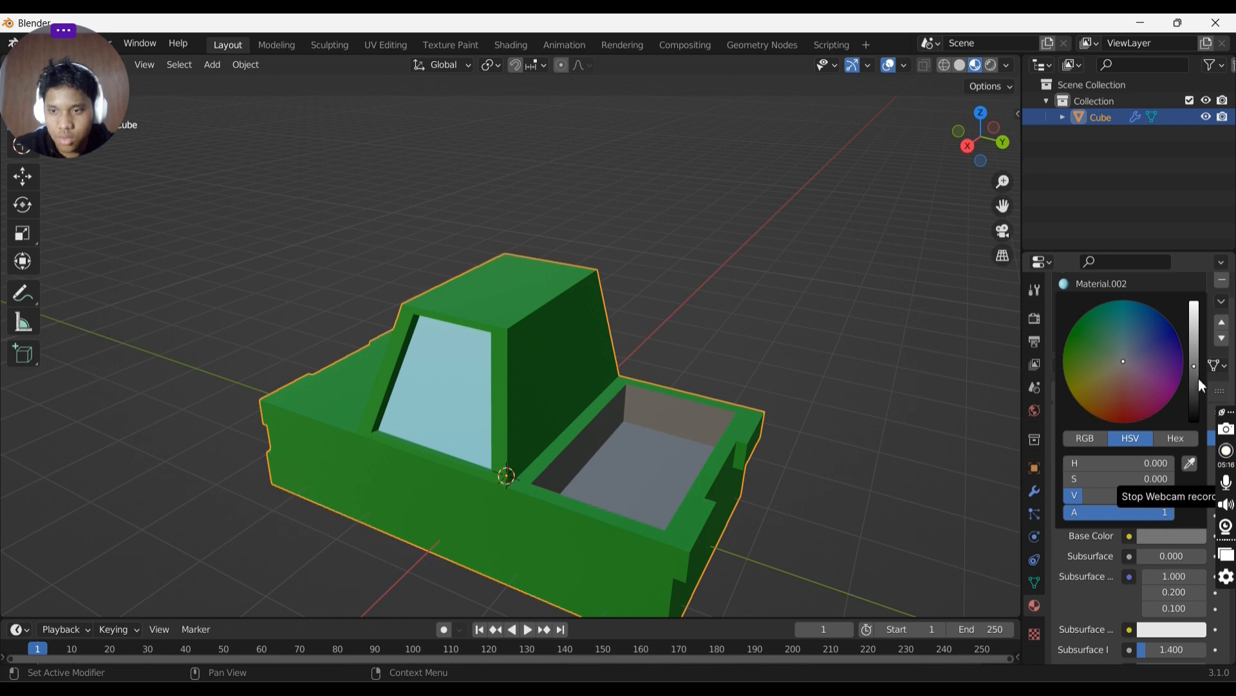
pyautogui.scroll(5, 1145, 584)
pyautogui.scroll(-6, 1153, 551)
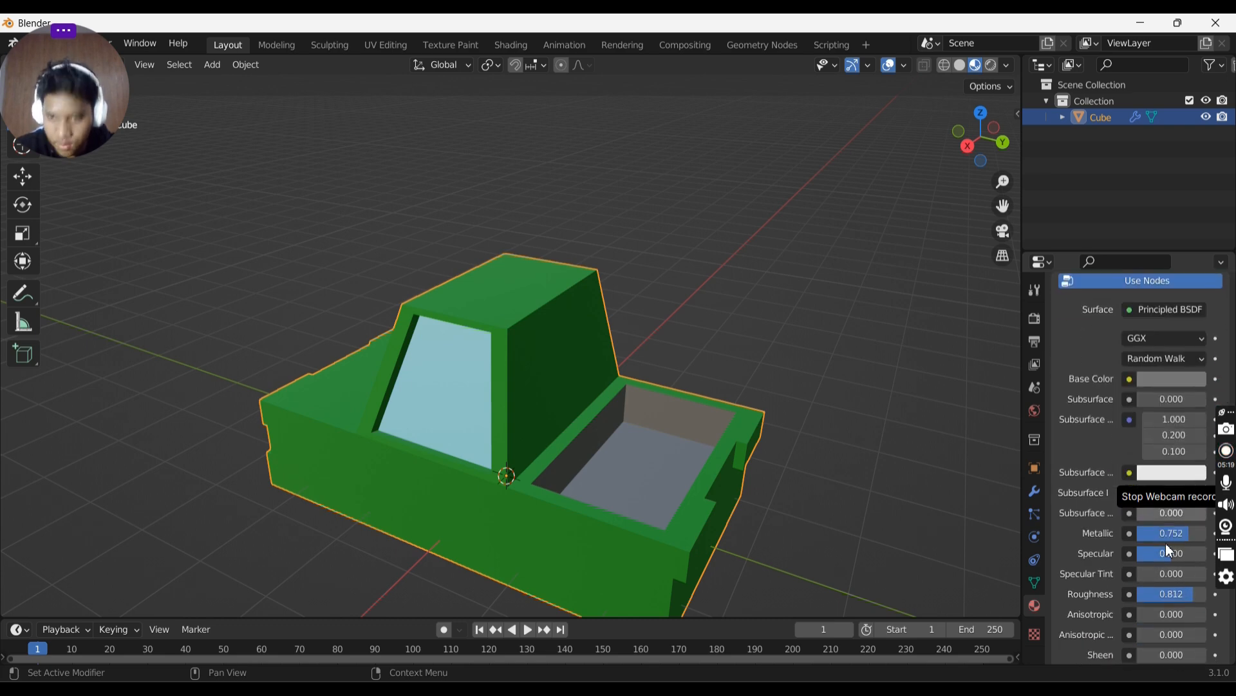
pyautogui.moveTo(1178, 540); pyautogui.dragTo(1205, 540)
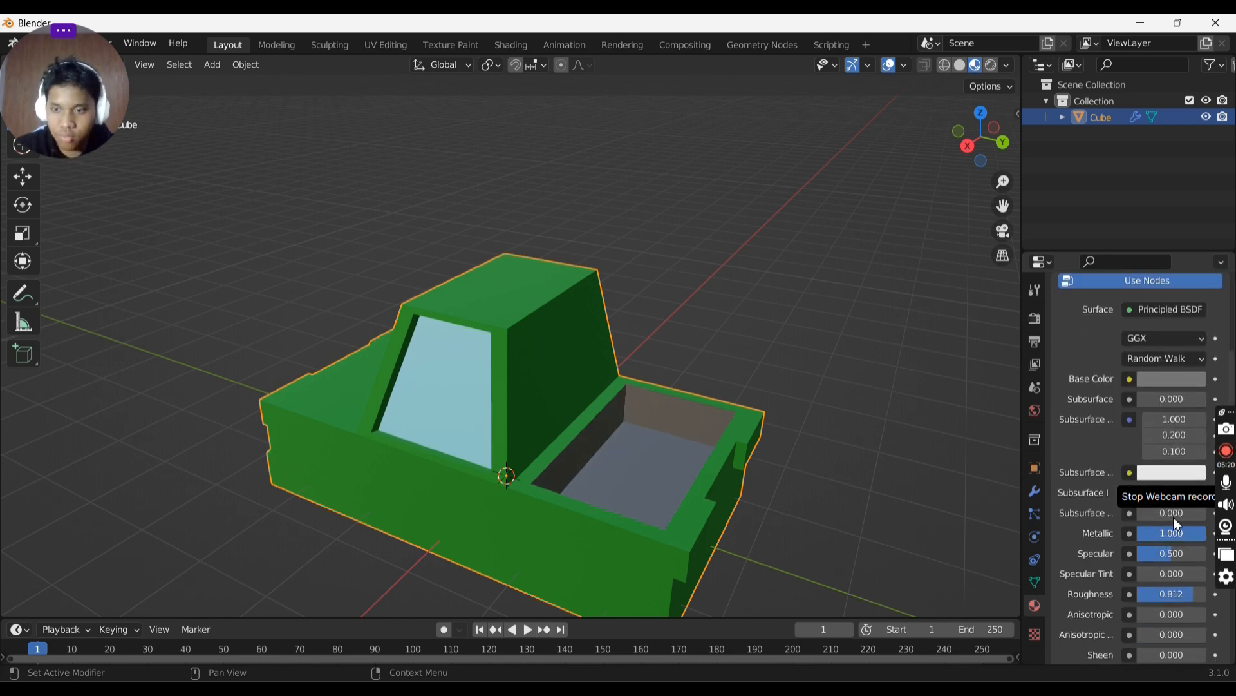
# - Set Material.003's roughness to 1.000
pyautogui.scroll(-4, 1107, 525)
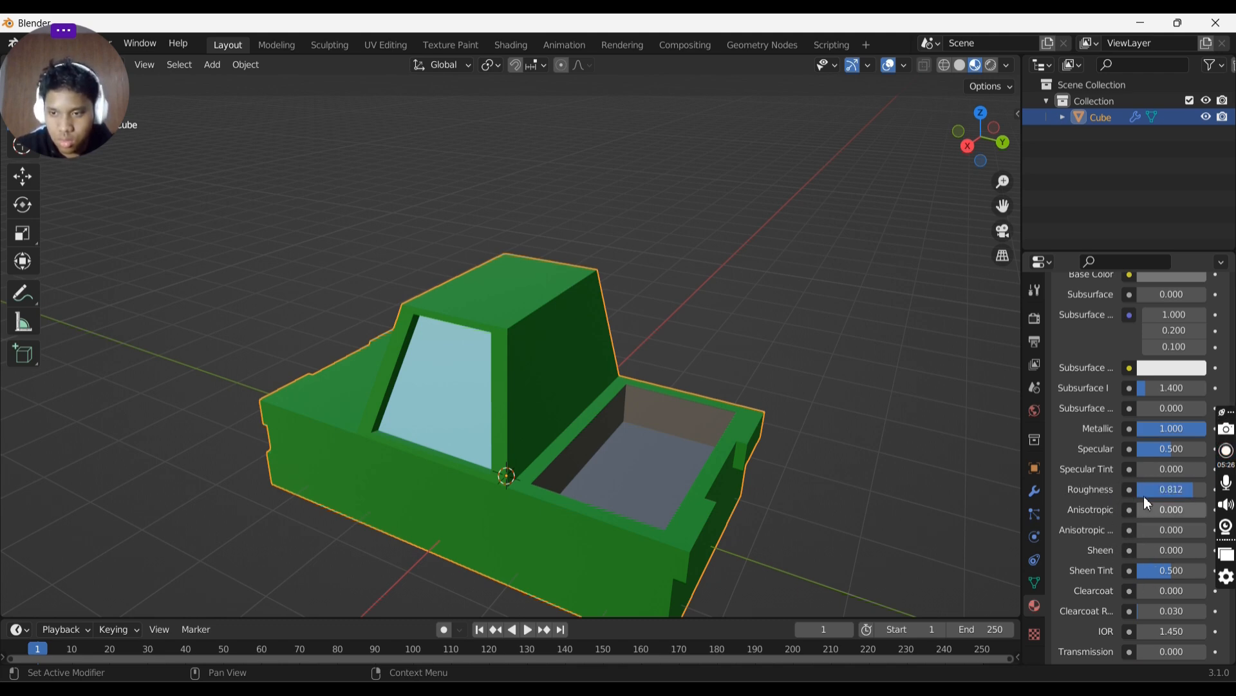
pyautogui.moveTo(1193, 489); pyautogui.dragTo(1208, 489)
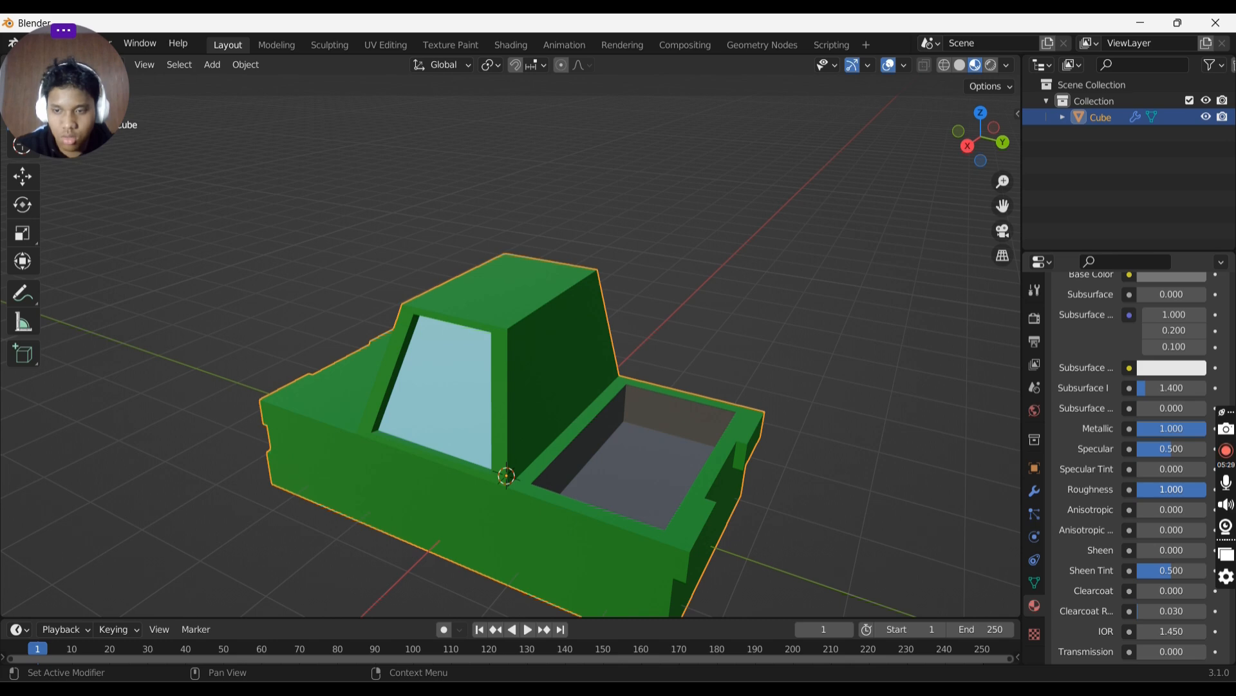
pyautogui.moveTo(752, 377); pyautogui.dragTo(659, 350, button='middle')
pyautogui.press('Tab')
pyautogui.press('Tab')
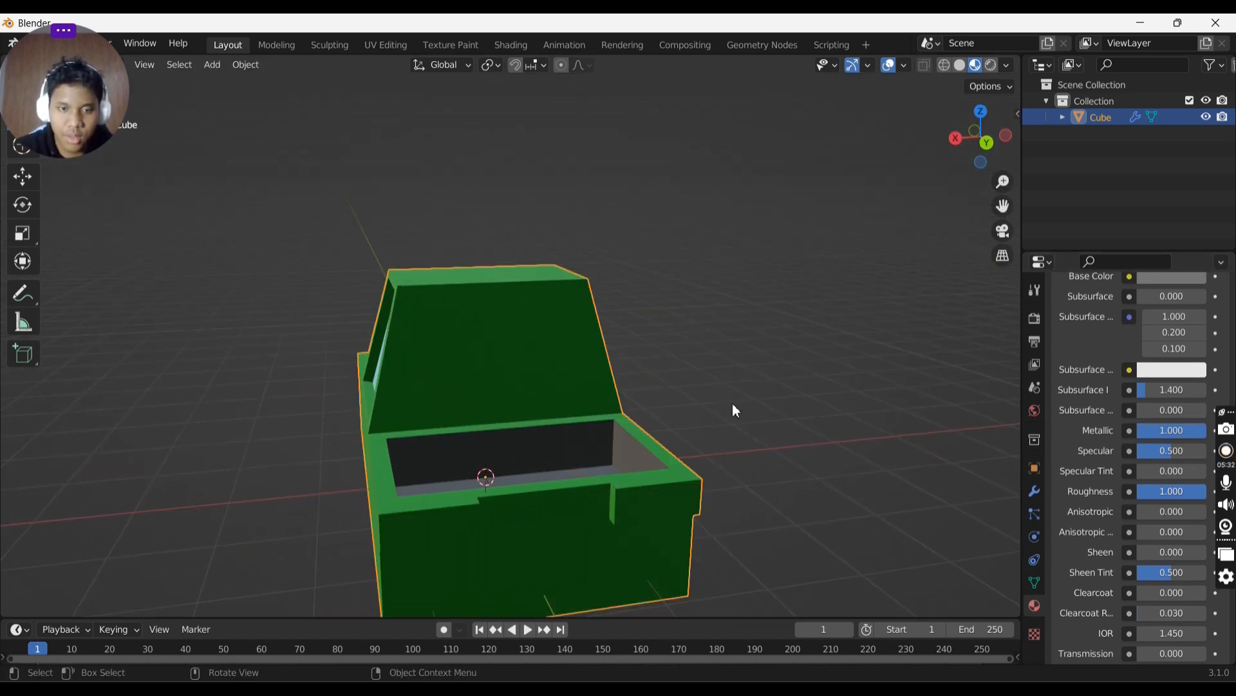
# - Add a new material slot with a new material, Material.004, and set its base colour to red
pyautogui.scroll(8, 1147, 462)
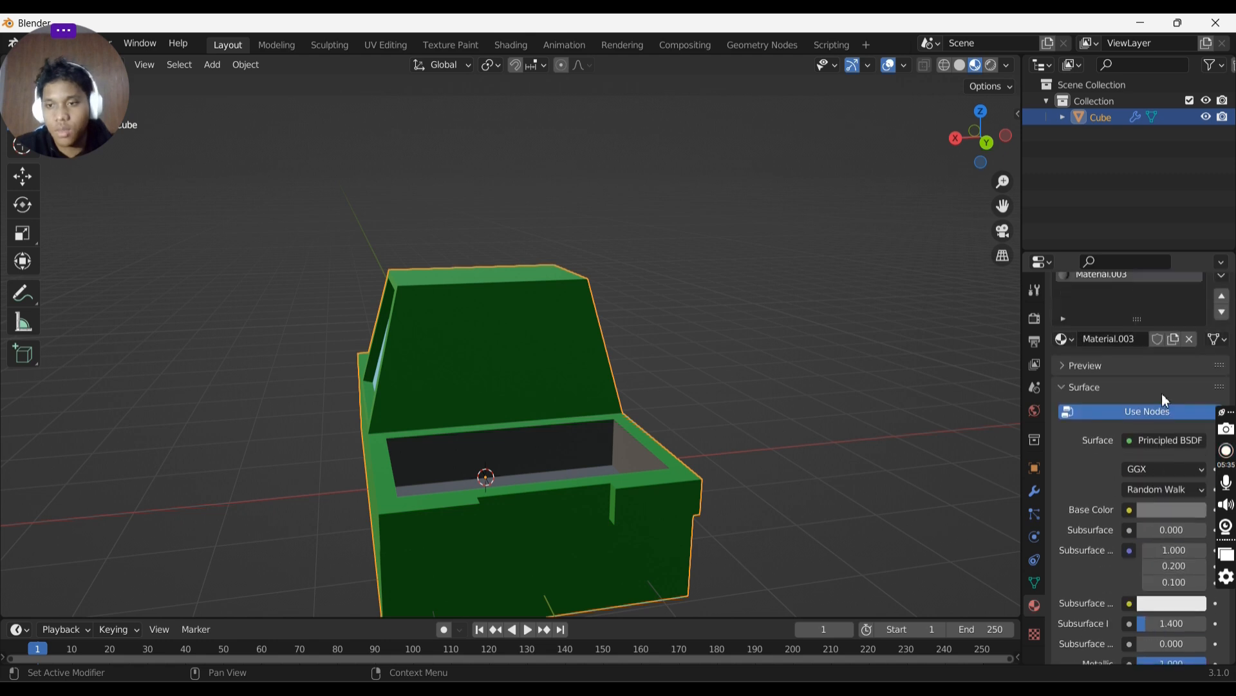
pyautogui.scroll(3, 1157, 349)
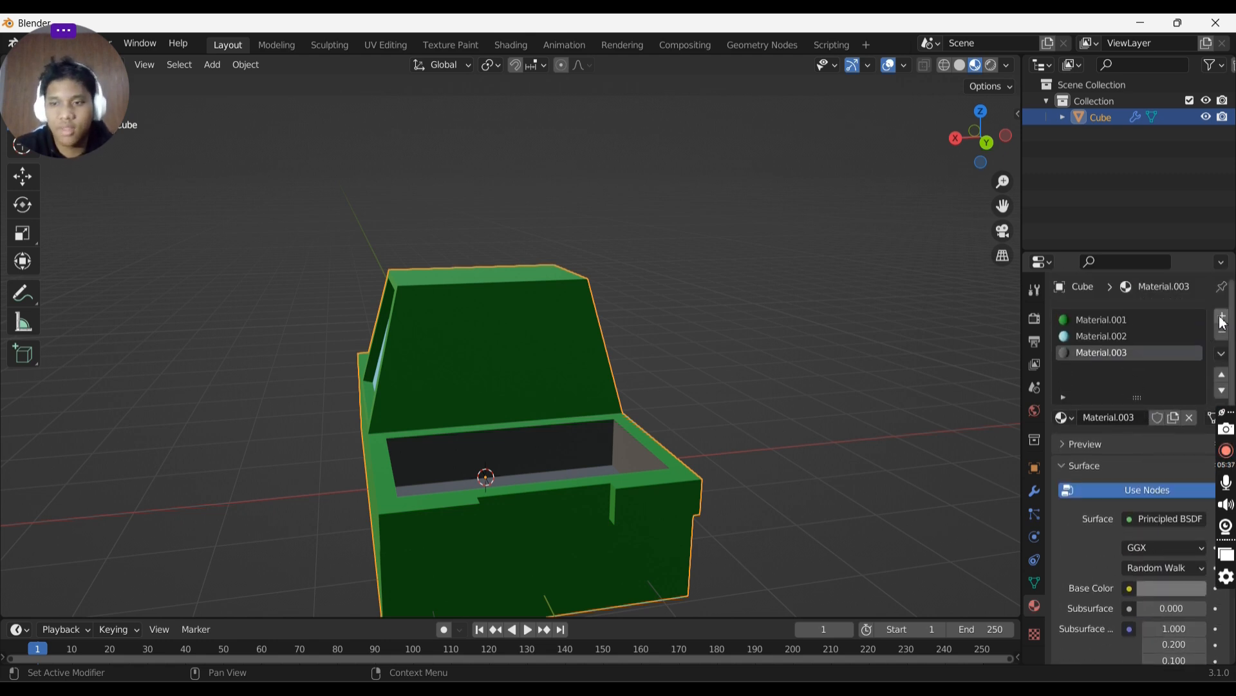
pyautogui.click(1221, 317)
pyautogui.click(1123, 419)
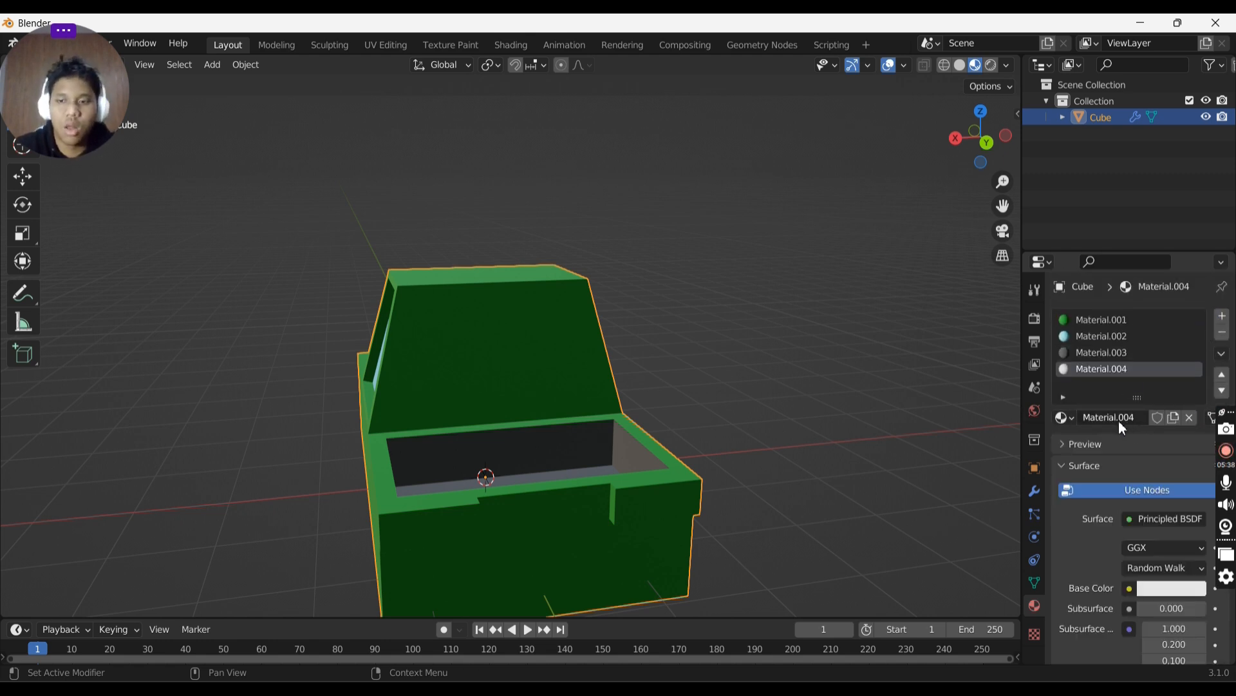
pyautogui.click(1154, 587)
pyautogui.moveTo(1123, 437); pyautogui.dragTo(1125, 474)
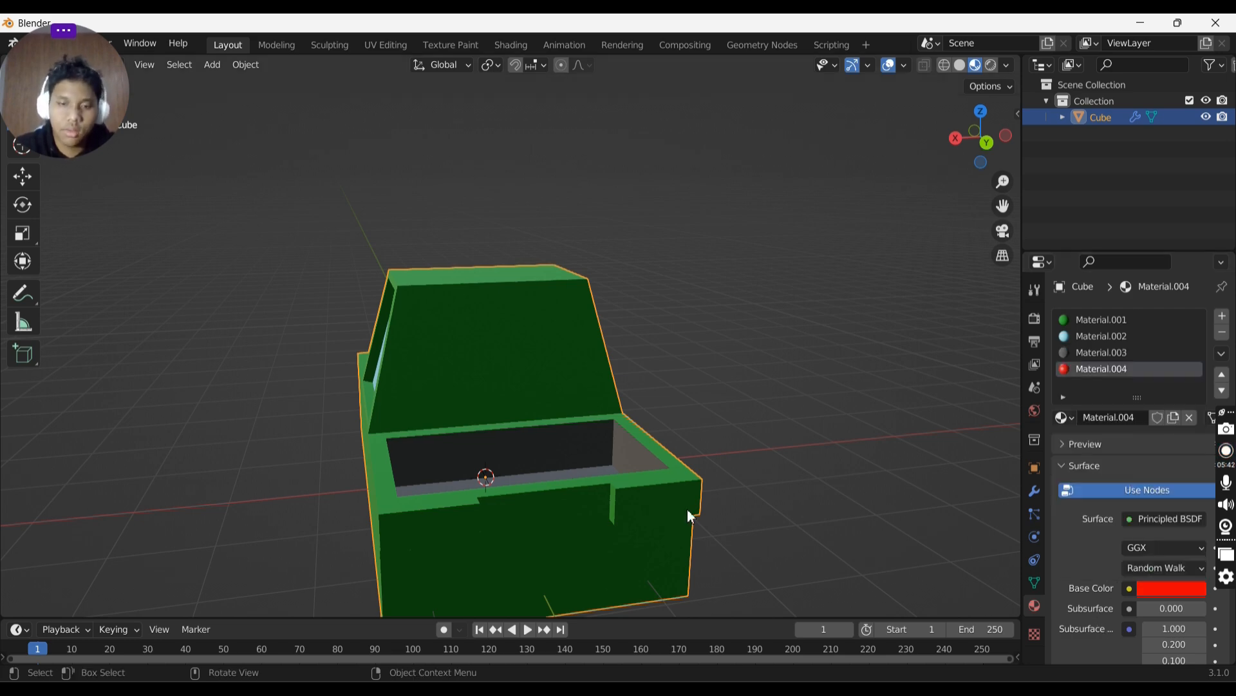
# - Select the truck's rear light faces in Edit Mode, assign Material.004 to them, and leave Edit Mode
pyautogui.moveTo(687, 508); pyautogui.dragTo(528, 386, button='middle')
pyautogui.press('Tab')
pyautogui.click(741, 443)
pyautogui.keyDown('shift'); pyautogui.click(712, 453); pyautogui.keyUp('shift')
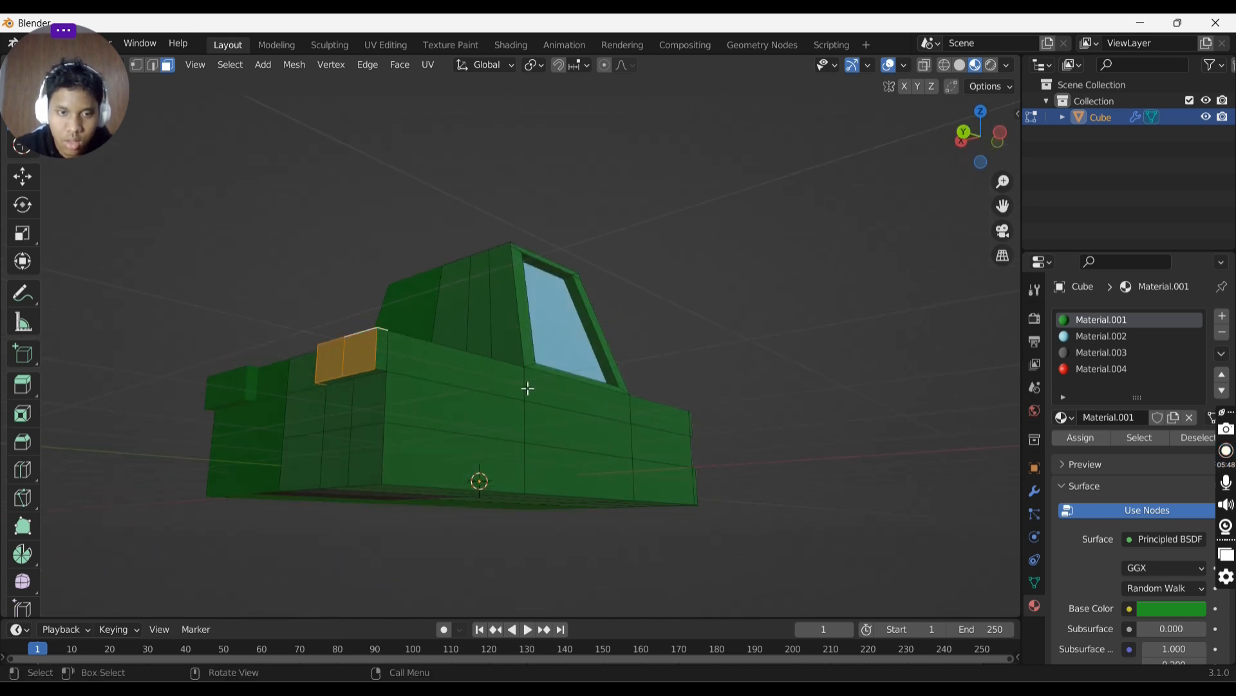
pyautogui.keyDown('shift'); pyautogui.click(372, 378); pyautogui.keyUp('shift')
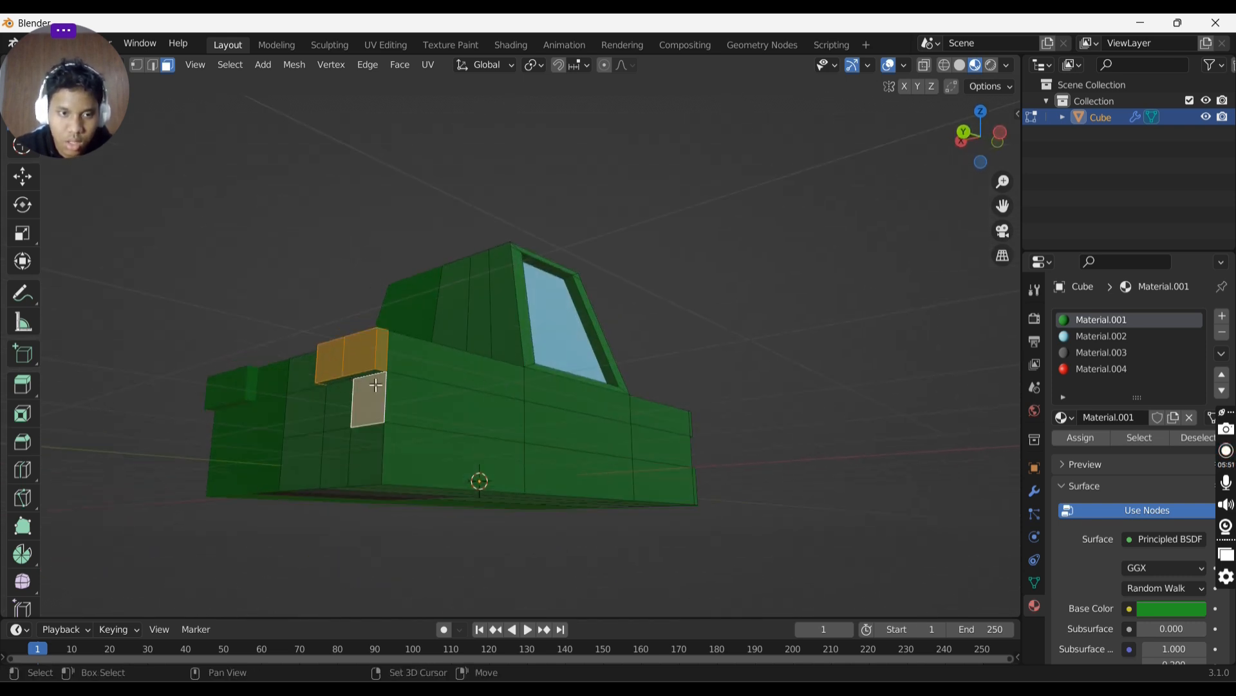
pyautogui.keyDown('shift'); pyautogui.click(372, 378); pyautogui.keyUp('shift')
pyautogui.moveTo(349, 383); pyautogui.dragTo(567, 380, button='middle')
pyautogui.click(1141, 371)
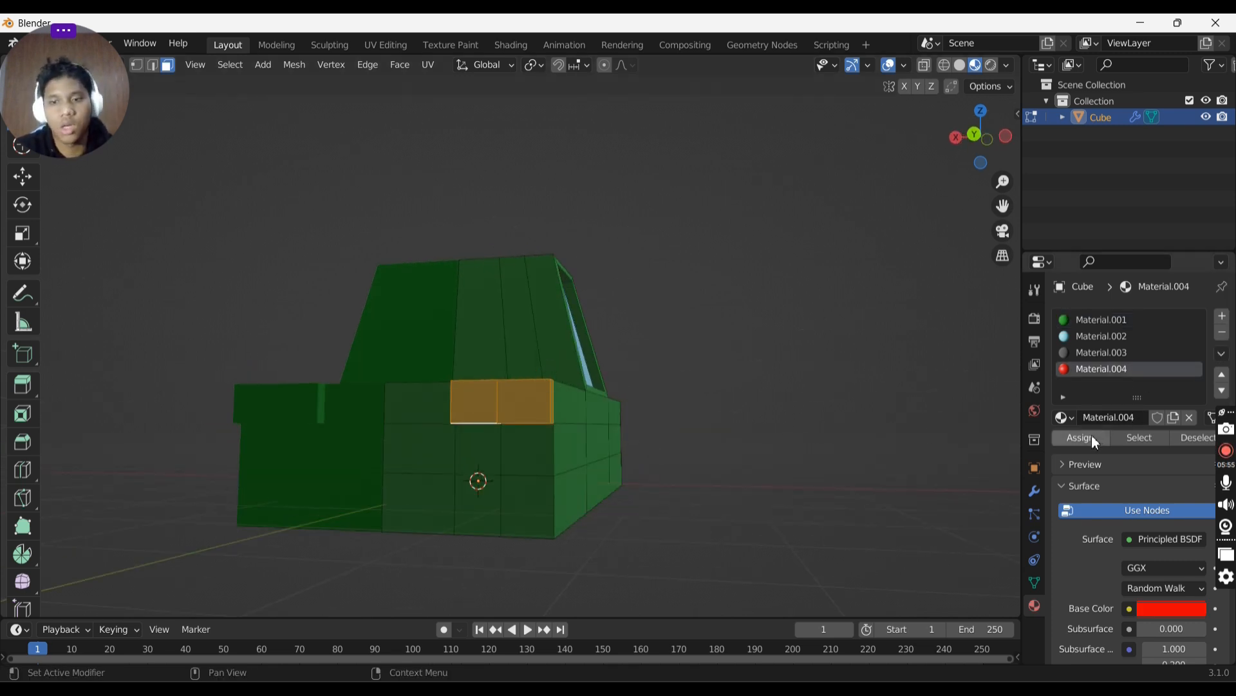
pyautogui.click(1090, 437)
pyautogui.moveTo(678, 387); pyautogui.dragTo(709, 386, button='middle')
pyautogui.press('Tab')
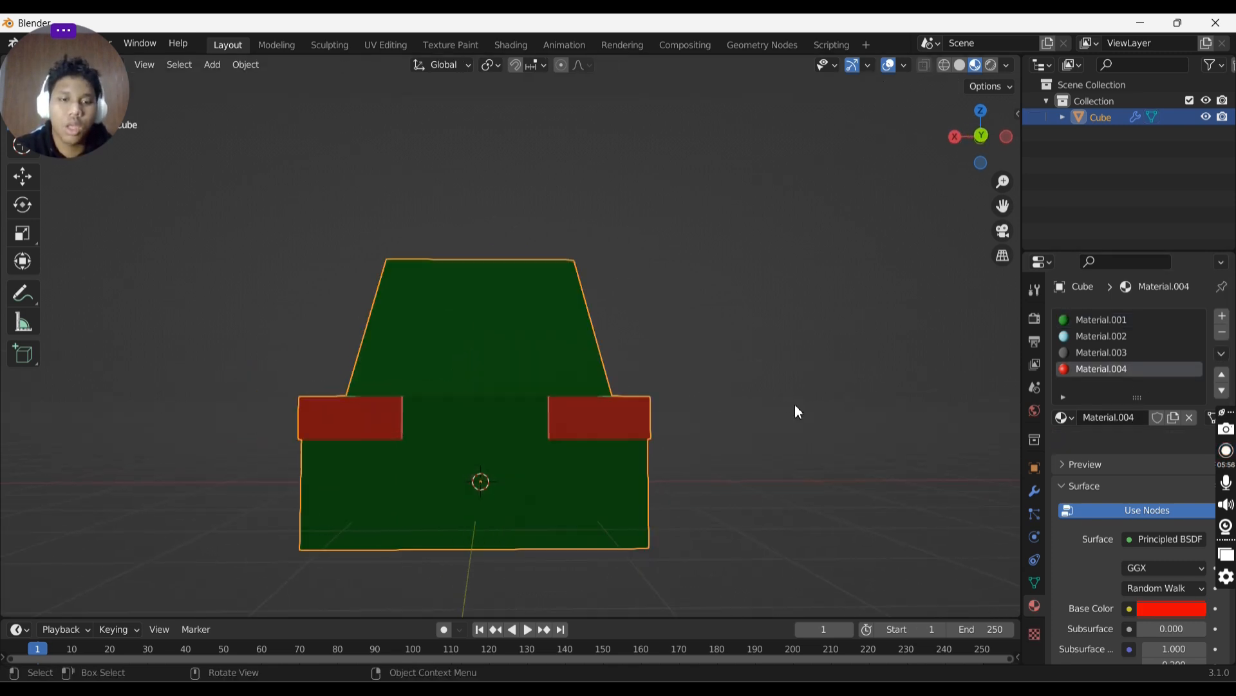
pyautogui.moveTo(796, 404); pyautogui.dragTo(897, 434, button='middle')
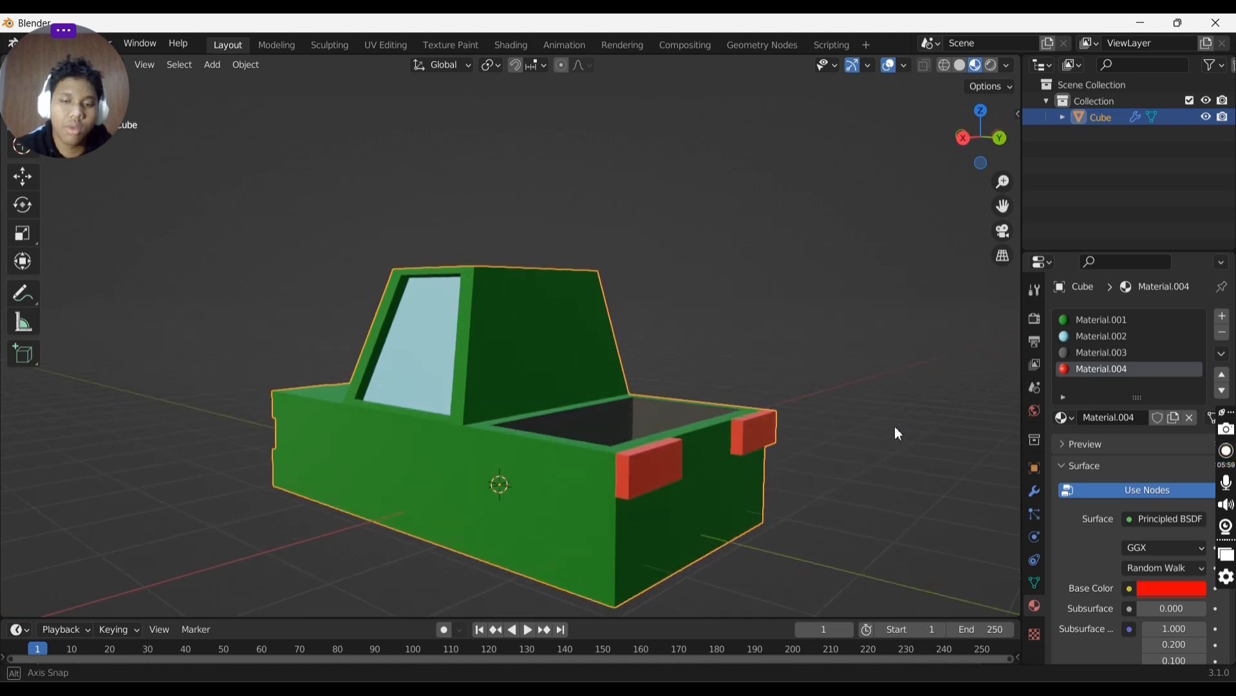
# - Select the side faces around the rear lights in Edit Mode
pyautogui.click(1102, 354)
pyautogui.press('Tab')
pyautogui.moveTo(729, 426); pyautogui.dragTo(589, 385, button='middle')
pyautogui.click(726, 477)
pyautogui.keyDown('shift'); pyautogui.click(682, 491); pyautogui.keyUp('shift')
pyautogui.keyDown('shift'); pyautogui.click(662, 509); pyautogui.keyUp('shift')
pyautogui.keyDown('shift'); pyautogui.click(488, 375); pyautogui.keyUp('shift')
pyautogui.keyDown('shift'); pyautogui.click(493, 375); pyautogui.keyUp('shift')
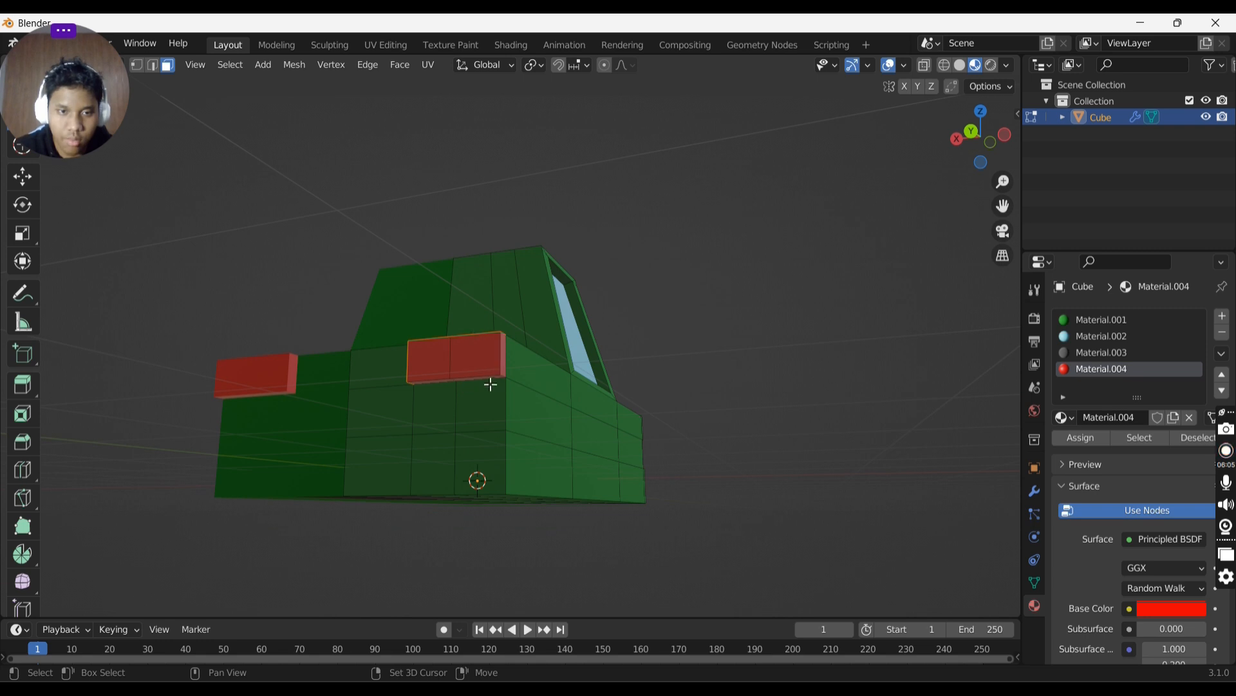
pyautogui.keyDown('shift'); pyautogui.click(491, 380); pyautogui.keyUp('shift')
pyautogui.keyDown('shift'); pyautogui.click(489, 382); pyautogui.keyUp('shift')
pyautogui.keyDown('shift'); pyautogui.click(484, 376); pyautogui.keyUp('shift')
pyautogui.keyDown('shift'); pyautogui.click(481, 377); pyautogui.keyUp('shift')
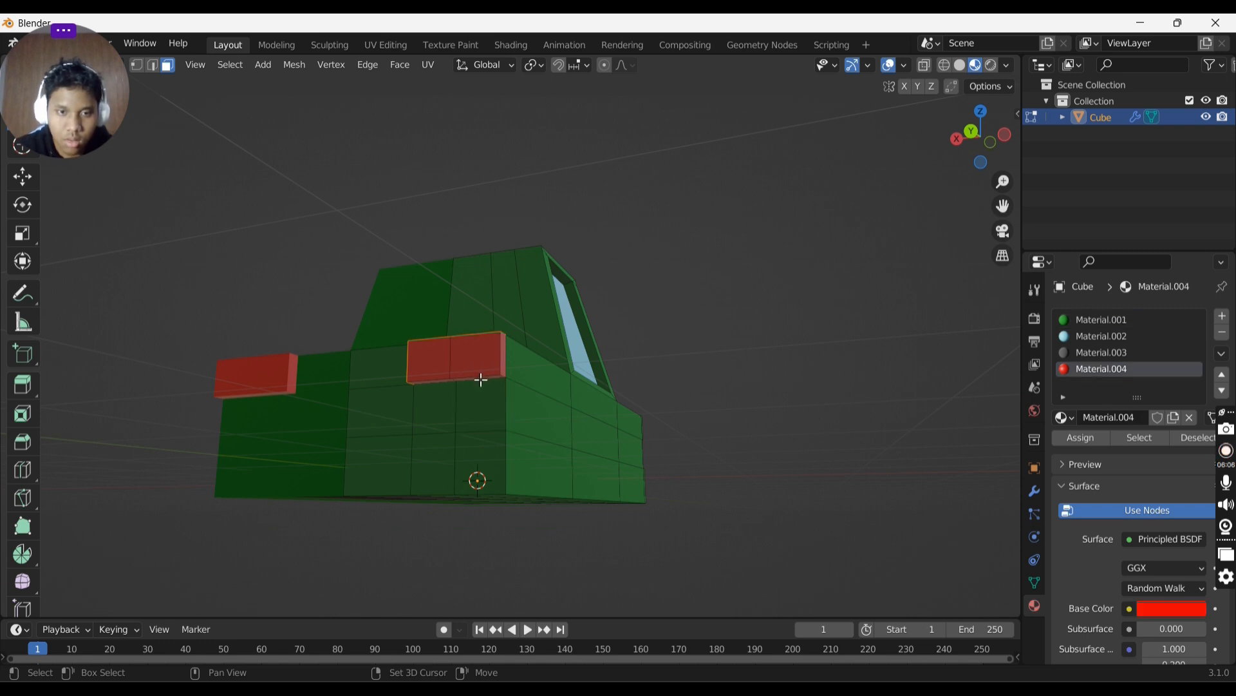
pyautogui.keyDown('shift'); pyautogui.click(446, 387); pyautogui.keyUp('shift')
pyautogui.keyDown('shift'); pyautogui.click(448, 381); pyautogui.keyUp('shift')
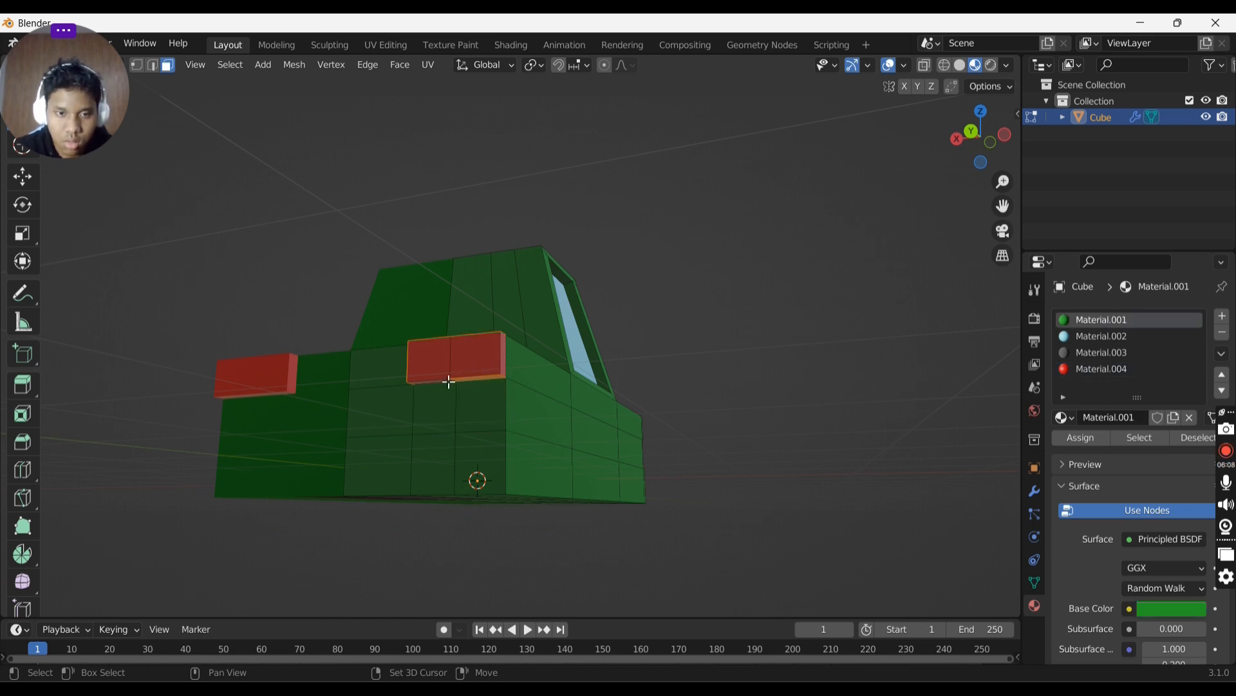
pyautogui.keyDown('shift'); pyautogui.click(470, 373); pyautogui.keyUp('shift')
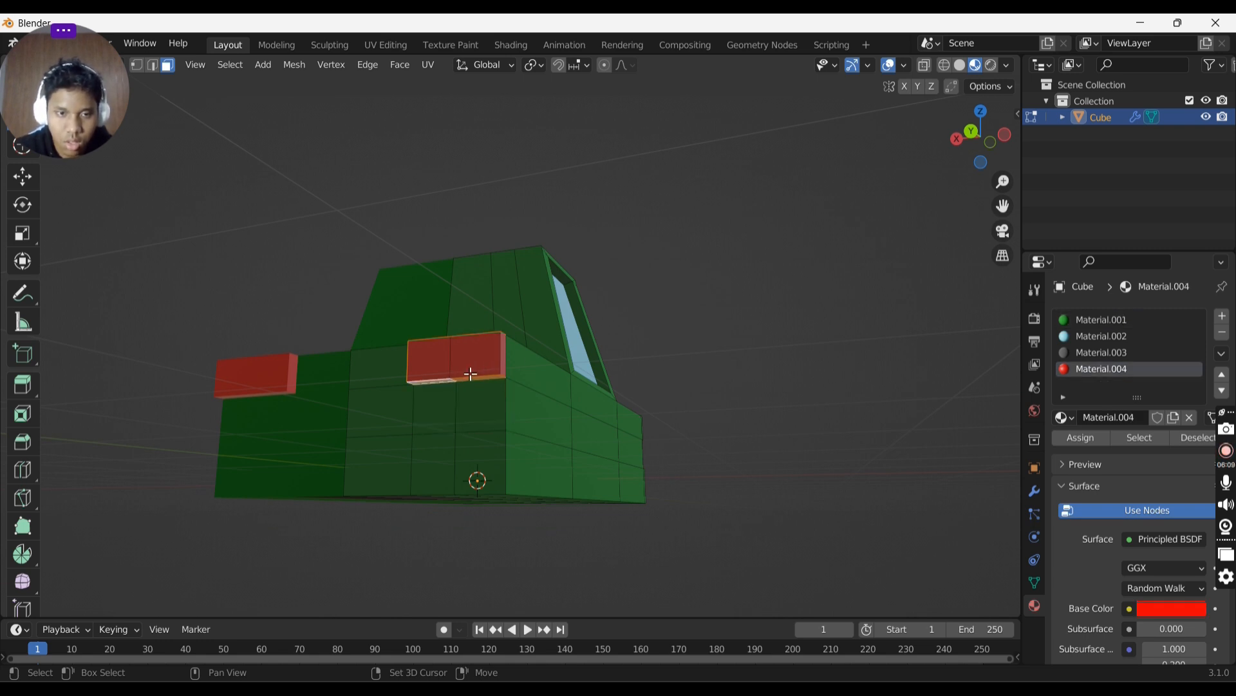
# - Assign Material.003 to the selected light side faces and leave Edit Mode
pyautogui.click(1101, 352)
pyautogui.press('Tab')
pyautogui.moveTo(562, 361); pyautogui.dragTo(822, 364, button='middle')
pyautogui.press('Tab')
pyautogui.press('Tab')
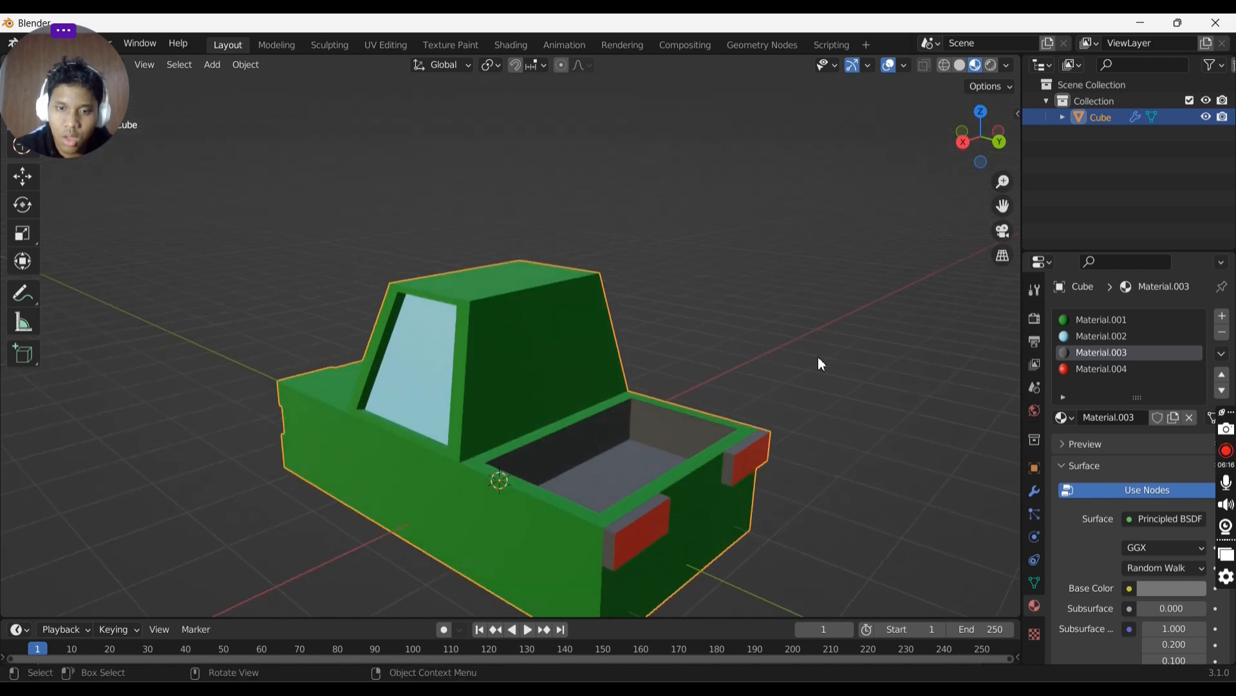
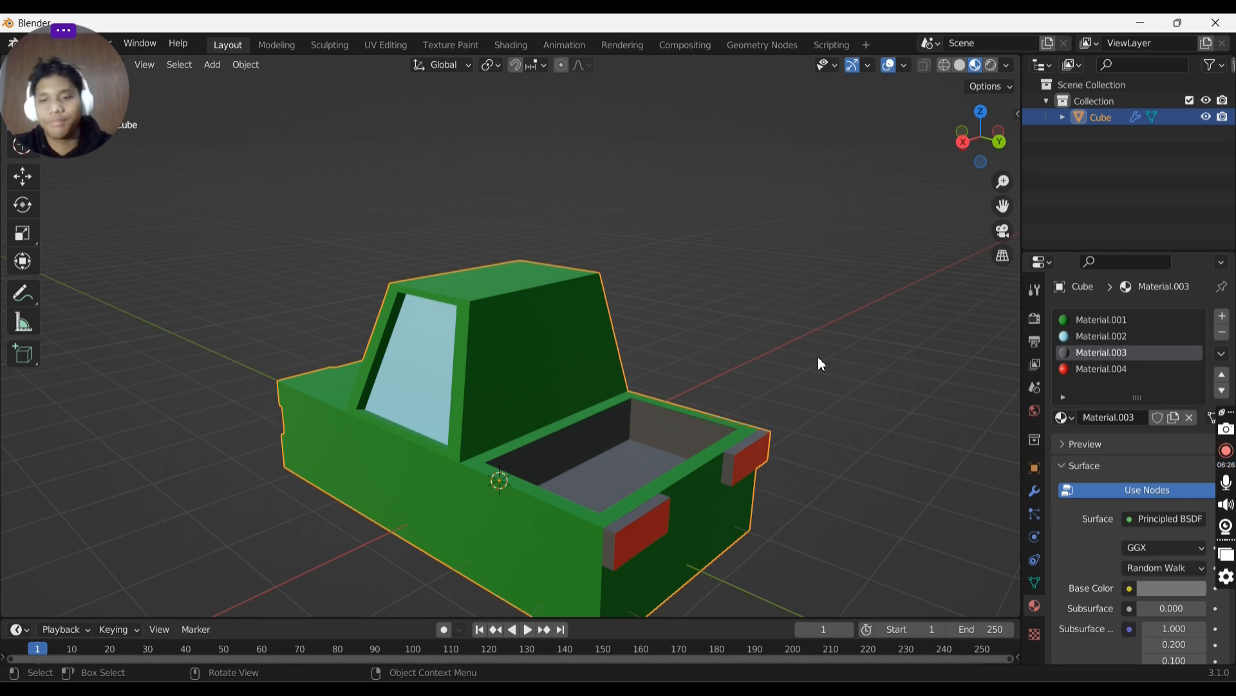
# - Add another material slot with a new material, Material.005, and set its base colour to a dark red
pyautogui.moveTo(803, 373); pyautogui.dragTo(731, 343, button='middle')
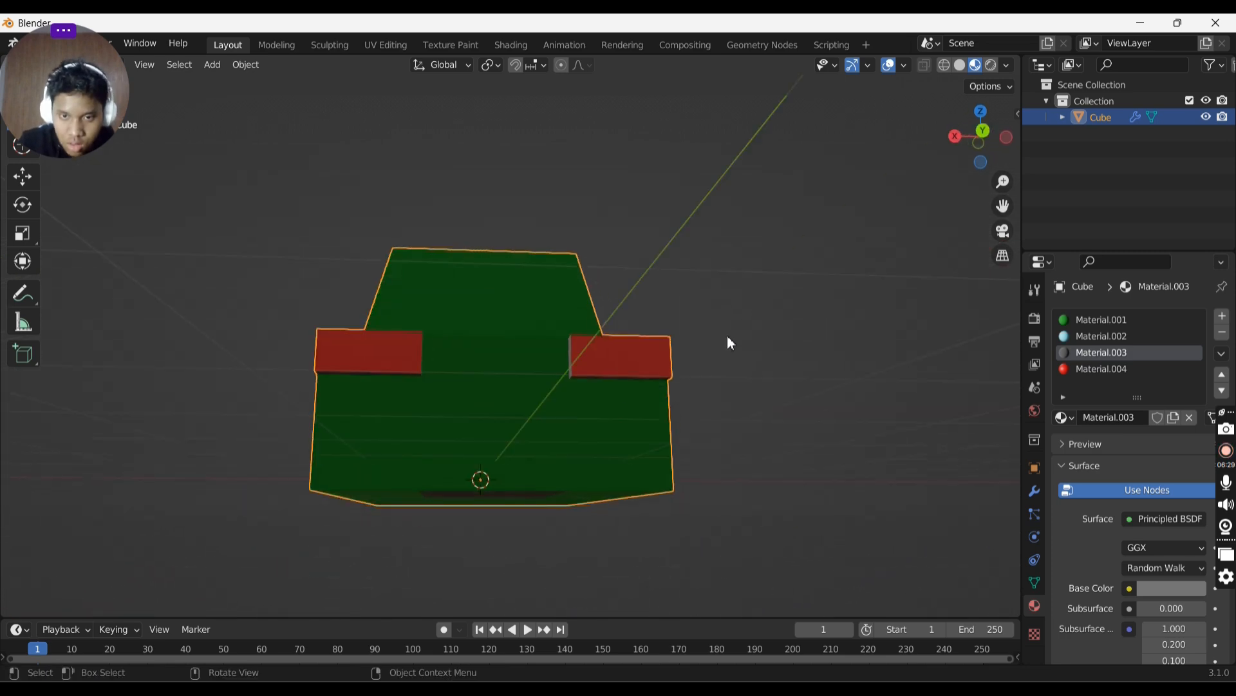
pyautogui.click(1131, 369)
pyautogui.click(1223, 316)
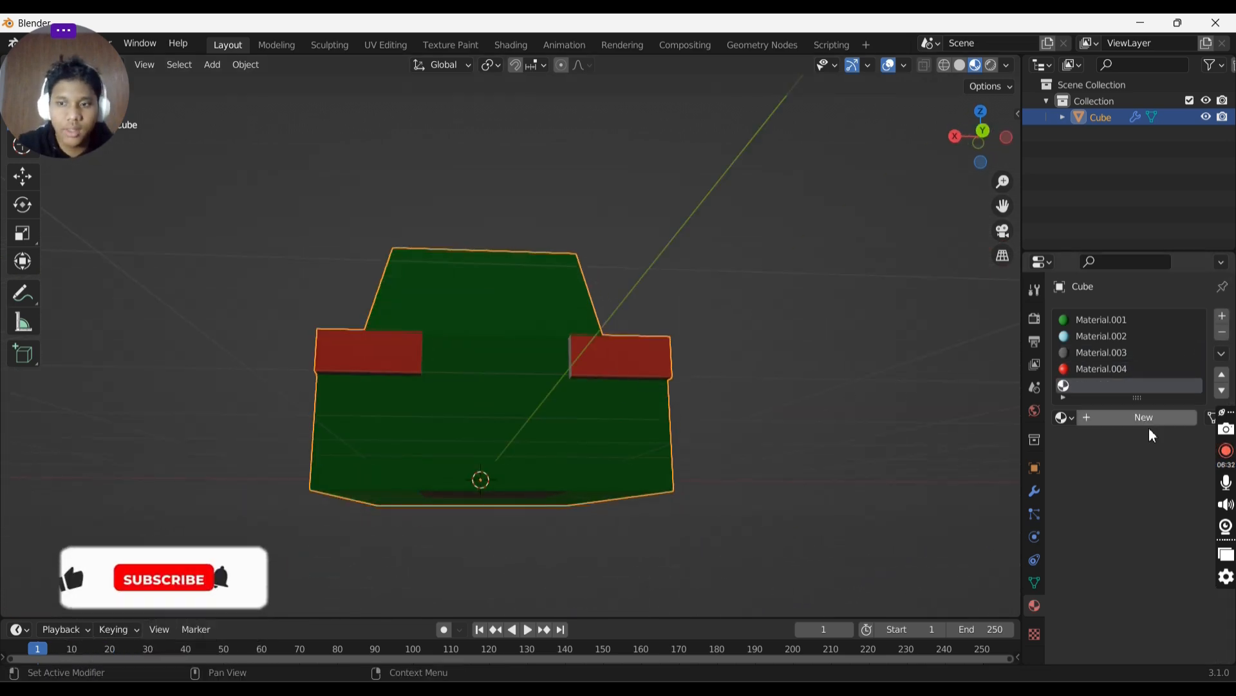
pyautogui.click(1139, 419)
pyautogui.scroll(-1, 1145, 549)
pyautogui.click(1169, 537)
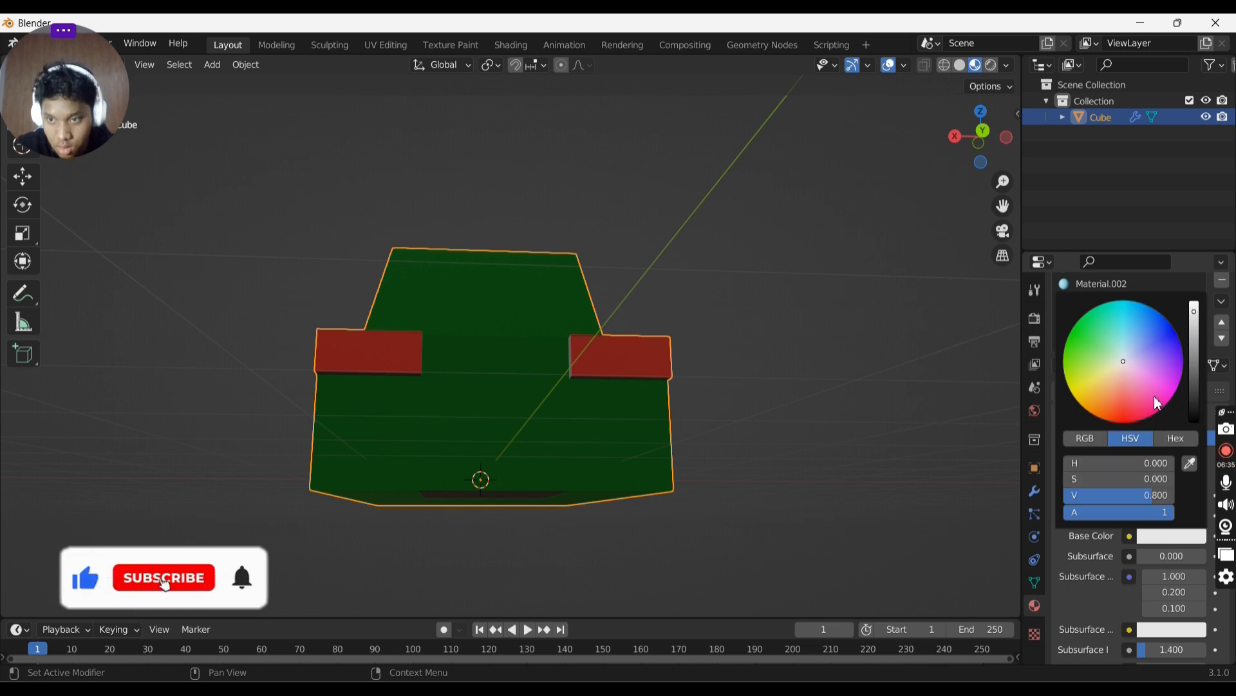
pyautogui.click(1135, 420)
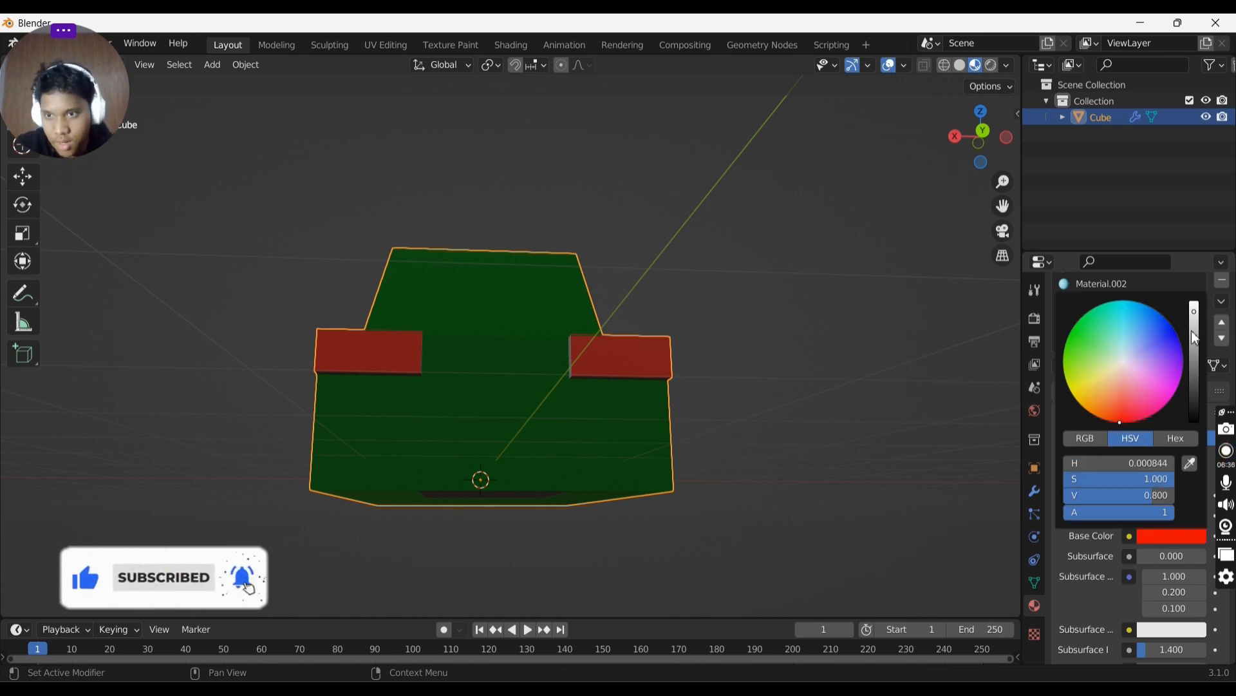
pyautogui.moveTo(1194, 325); pyautogui.dragTo(1194, 364)
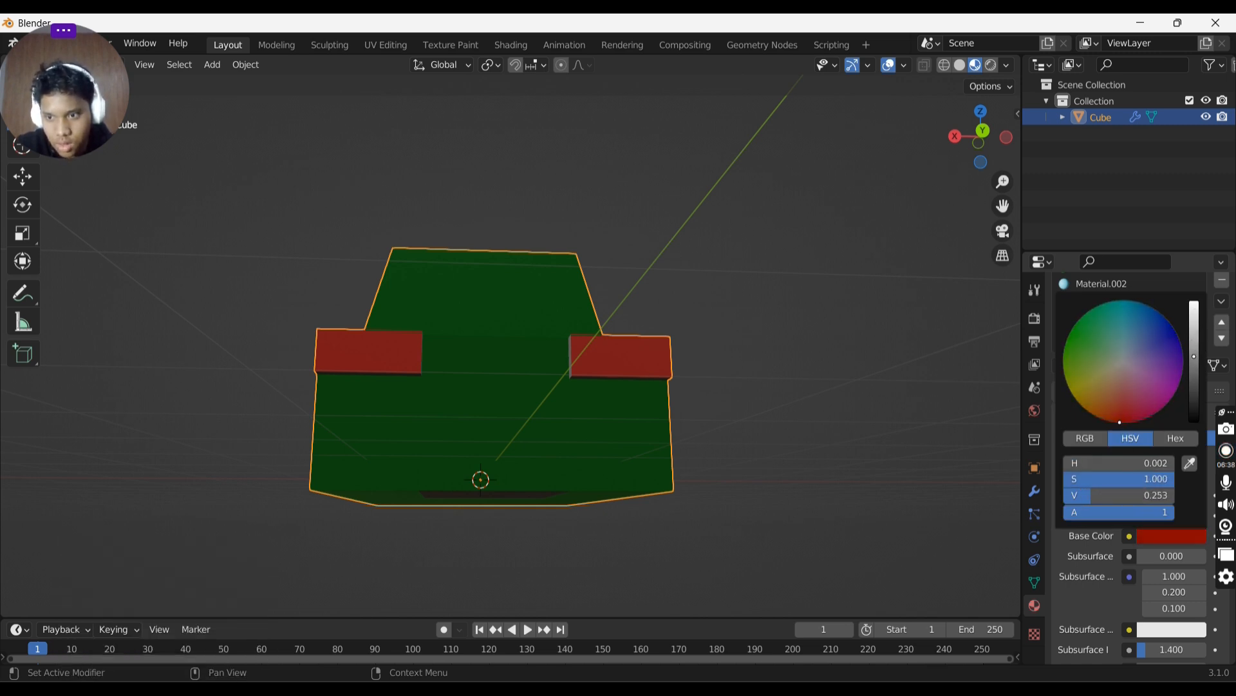
# - Select the outer rear light faces in Edit Mode, assign Material.005 to them, and leave Edit Mode
pyautogui.press('Tab')
pyautogui.moveTo(667, 367); pyautogui.dragTo(613, 419, button='middle')
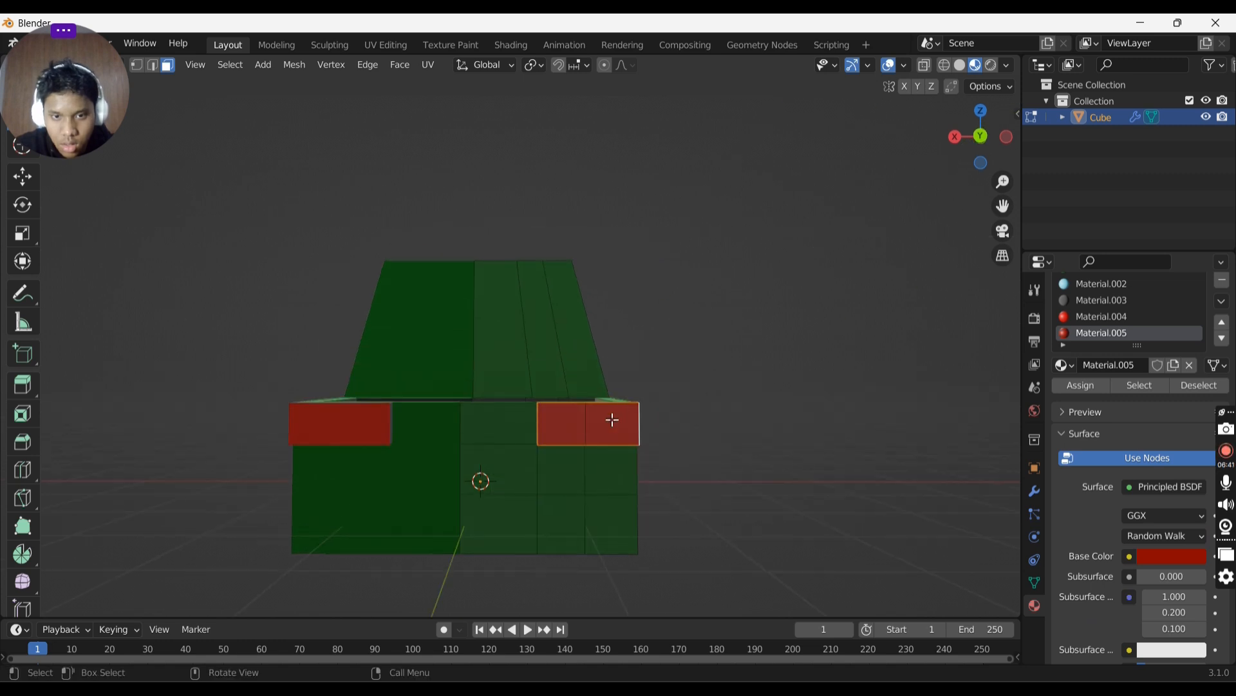
pyautogui.click(612, 420)
pyautogui.click(568, 433)
pyautogui.click(613, 430)
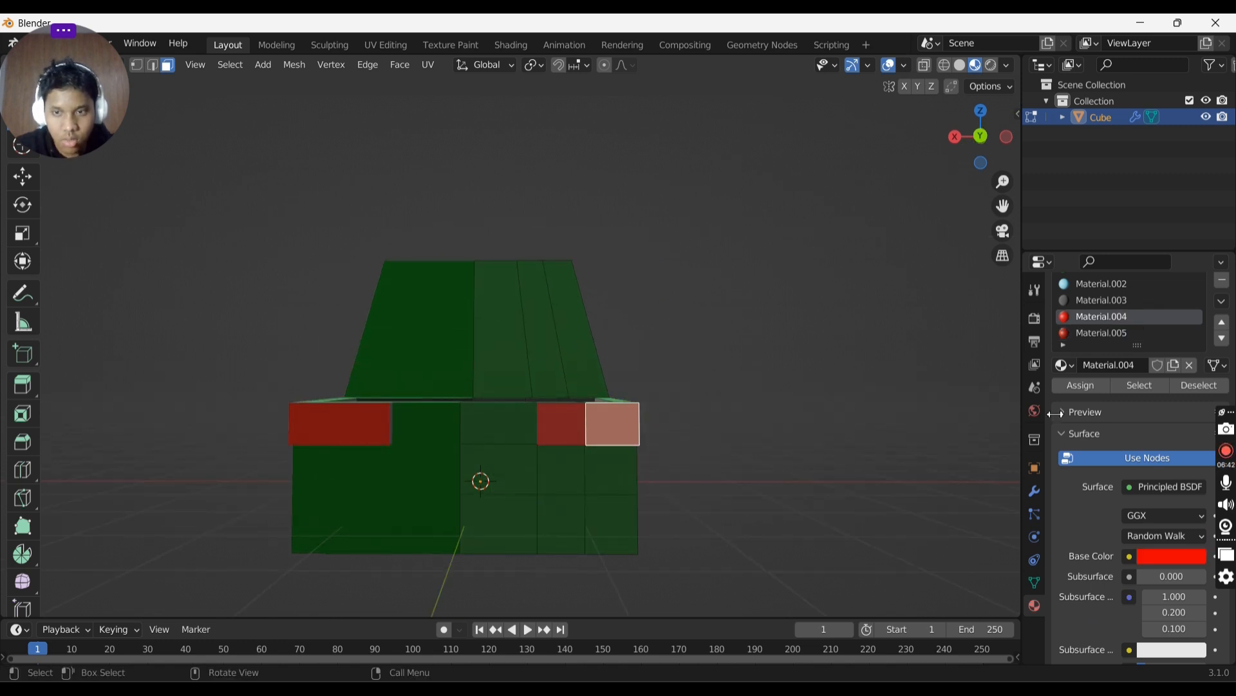
pyautogui.click(1078, 333)
pyautogui.click(1077, 386)
pyautogui.press('Tab')
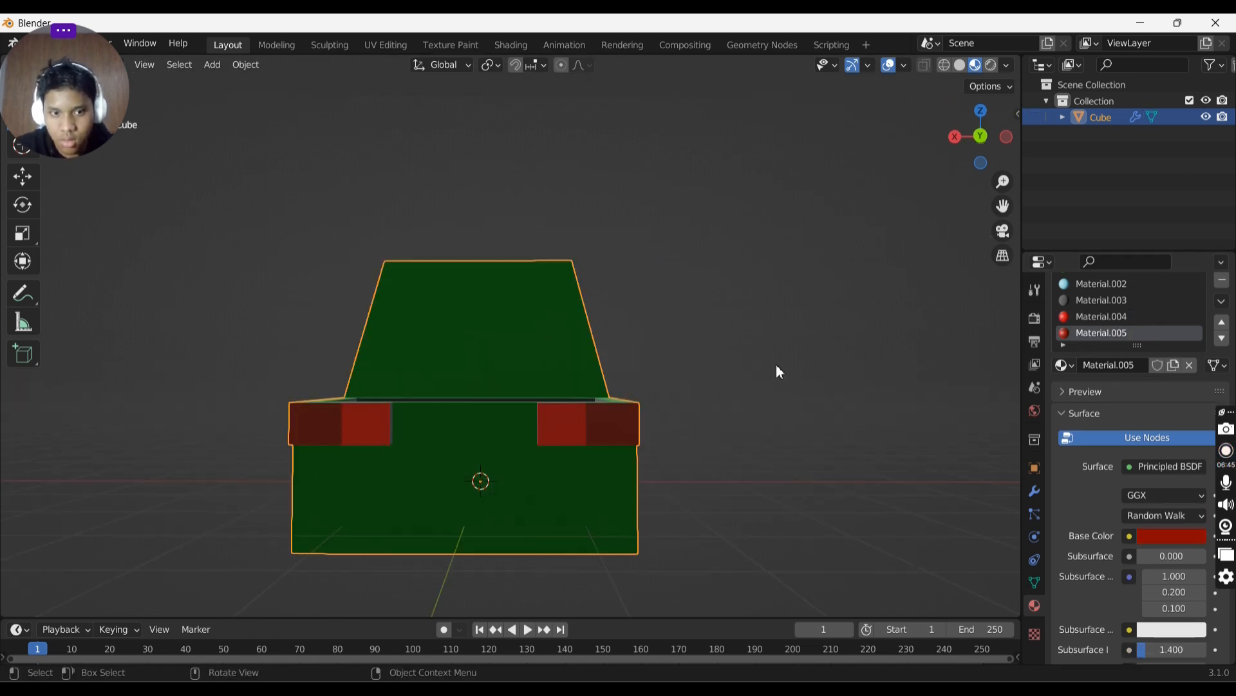
# - Try assigning Material.003 to a rear panel face below the tailgate, then undo the assignment
pyautogui.moveTo(779, 372); pyautogui.dragTo(839, 380, button='middle')
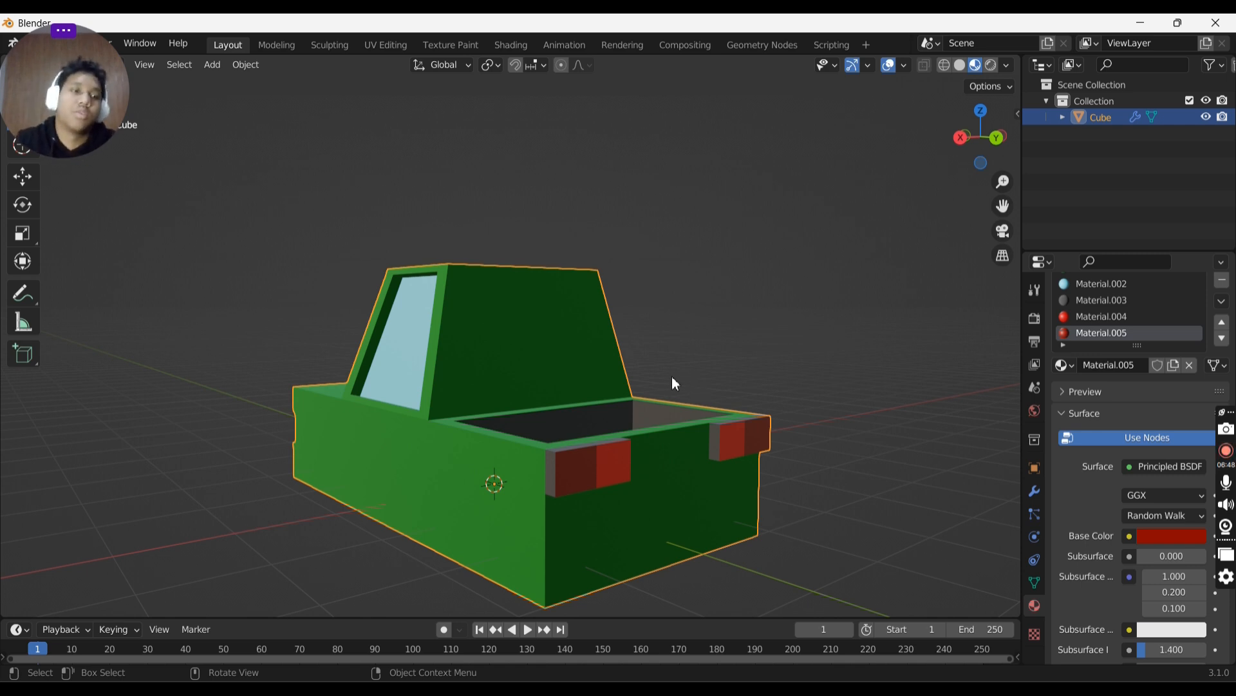
pyautogui.press('Tab')
pyautogui.moveTo(704, 359); pyautogui.dragTo(643, 456, button='middle')
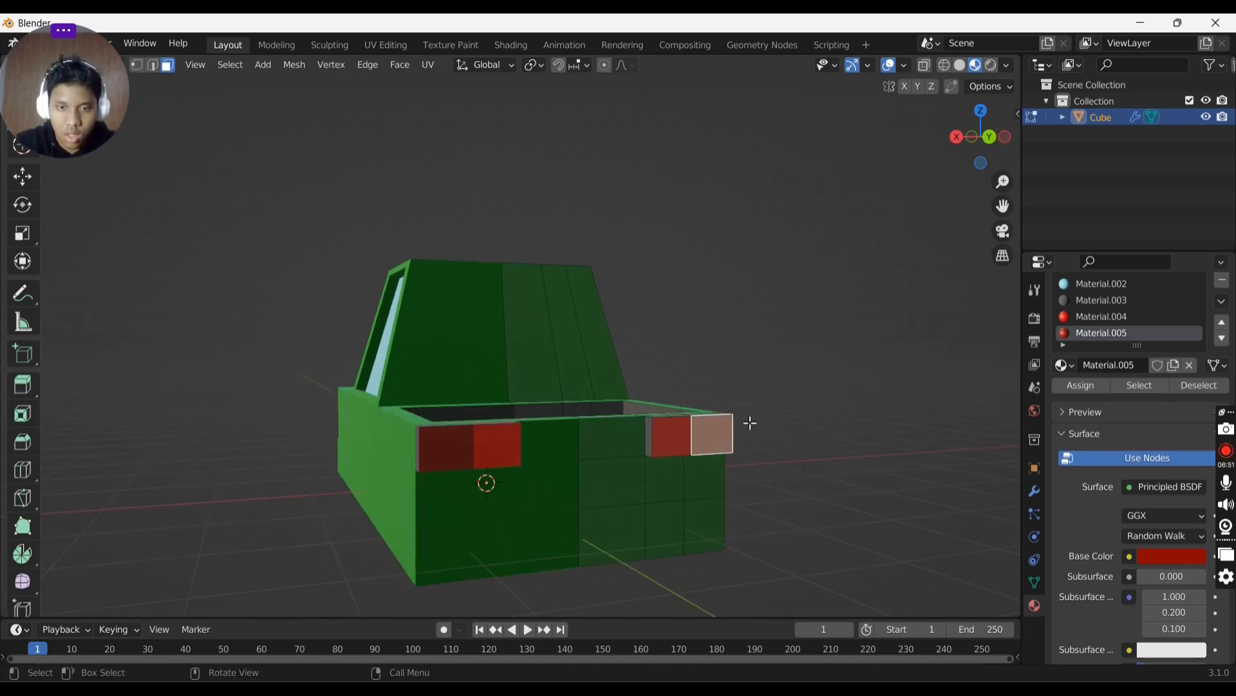
pyautogui.click(606, 484)
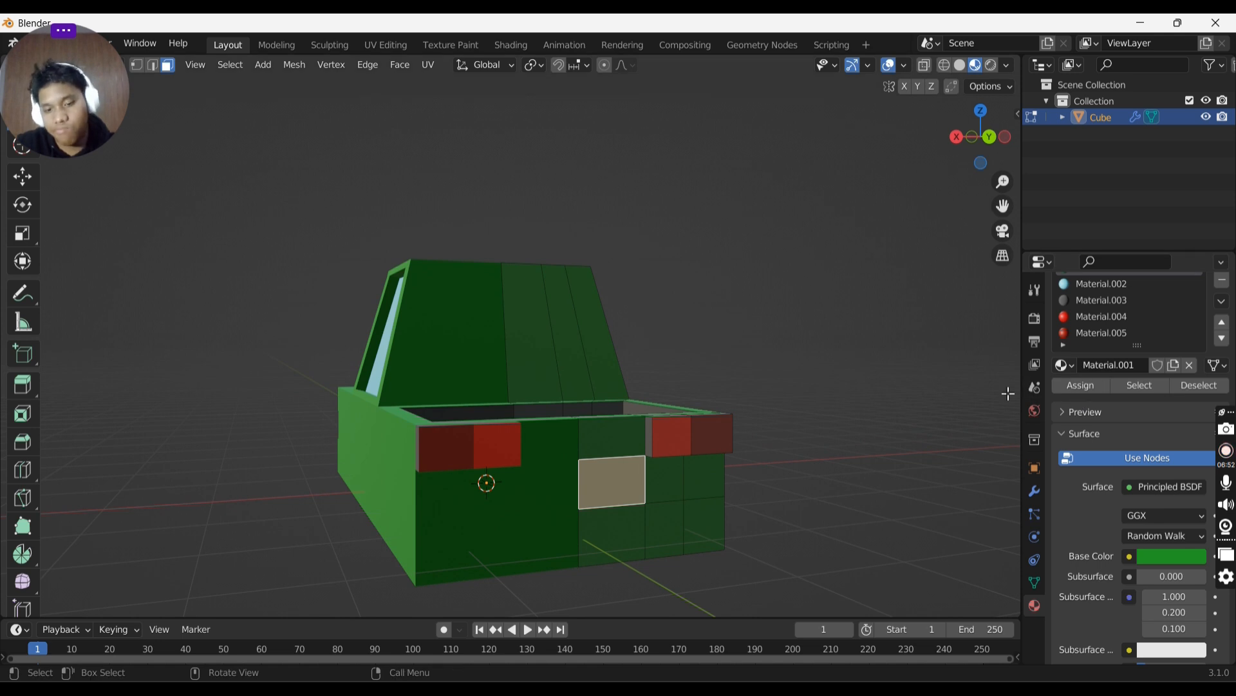
pyautogui.click(1147, 302)
pyautogui.click(1084, 387)
pyautogui.press('Tab')
pyautogui.moveTo(886, 327)
pyautogui.mouseDown(button='middle')
pyautogui.moveTo(886, 293)
pyautogui.moveTo(908, 327)
pyautogui.mouseUp(button='middle')
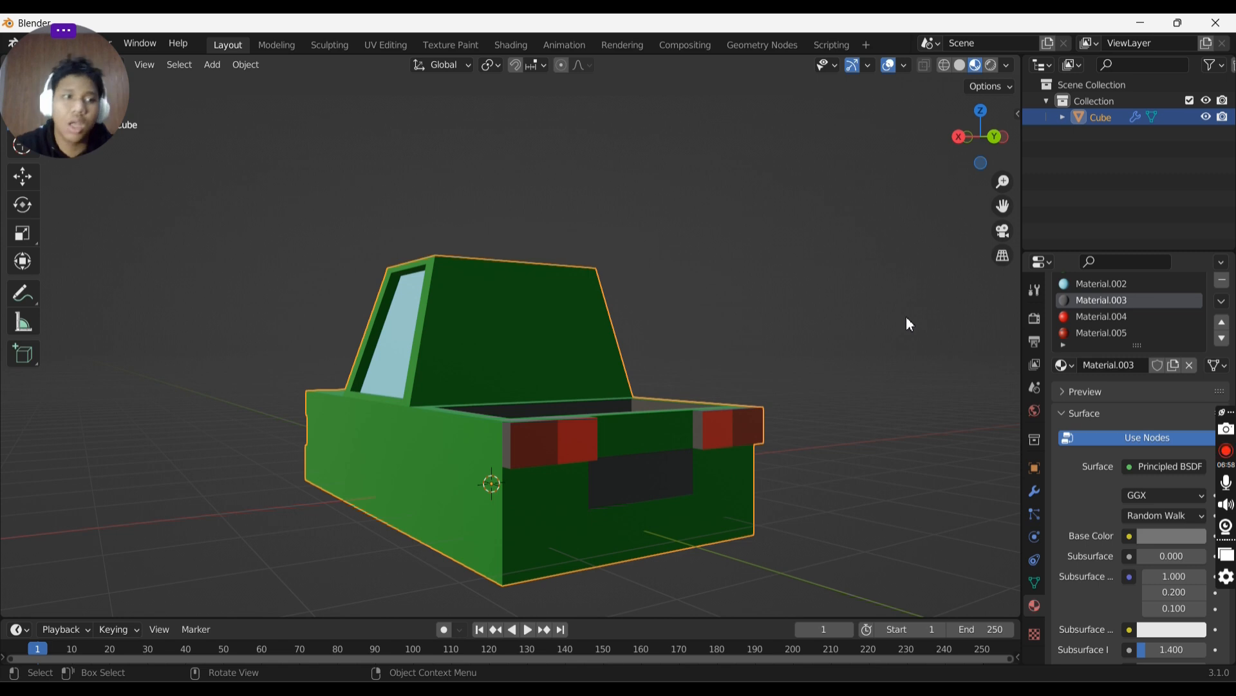
pyautogui.hotkey('ctrl', 'z')
pyautogui.hotkey('ctrl', 'z')
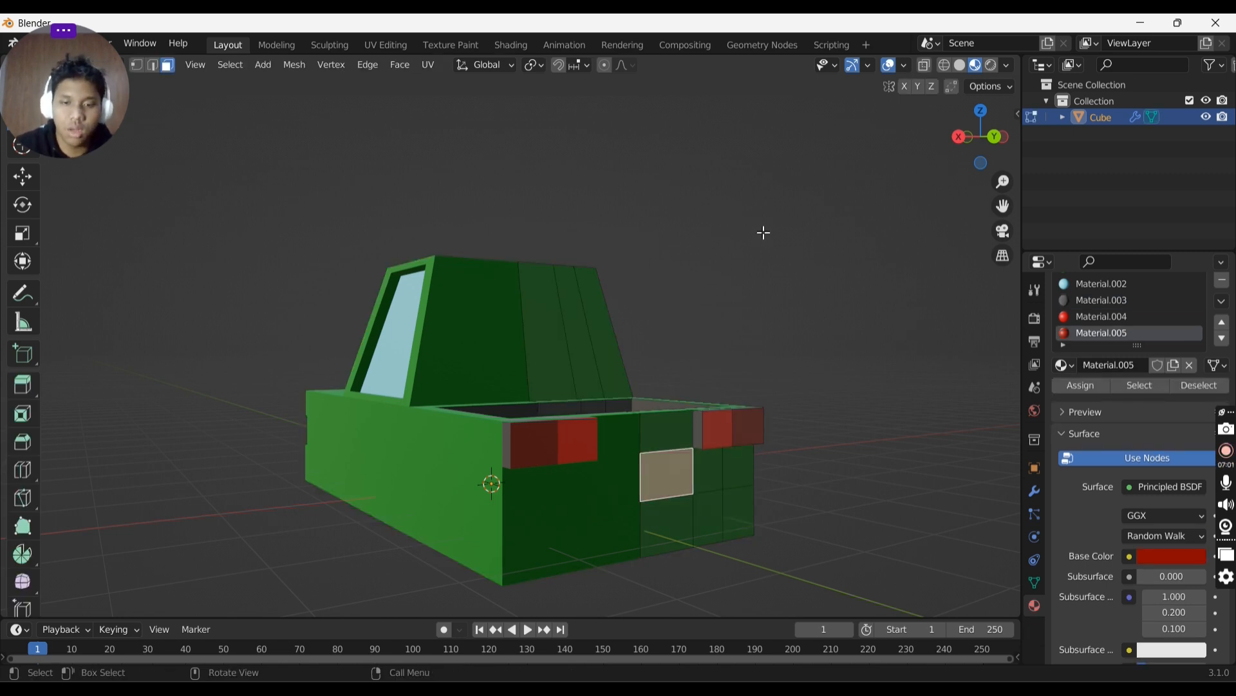
pyautogui.moveTo(762, 232); pyautogui.dragTo(914, 247, button='middle')
pyautogui.press('Tab')
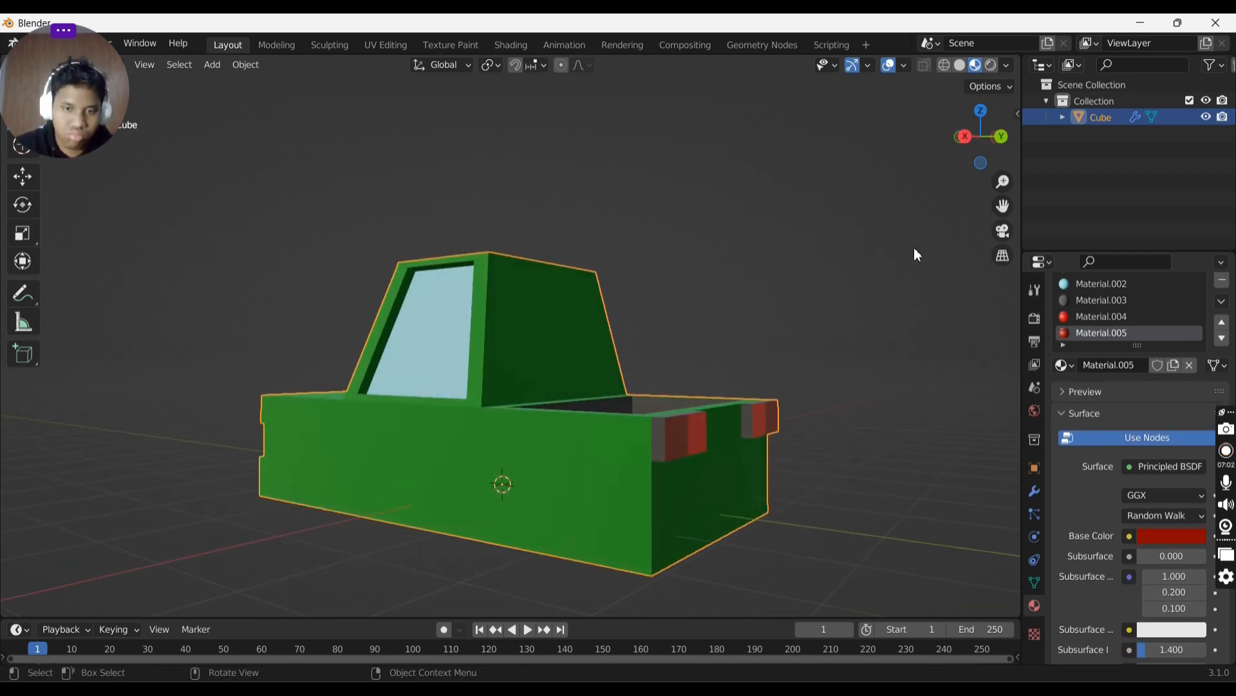
pyautogui.press('Tab')
pyautogui.click(750, 499)
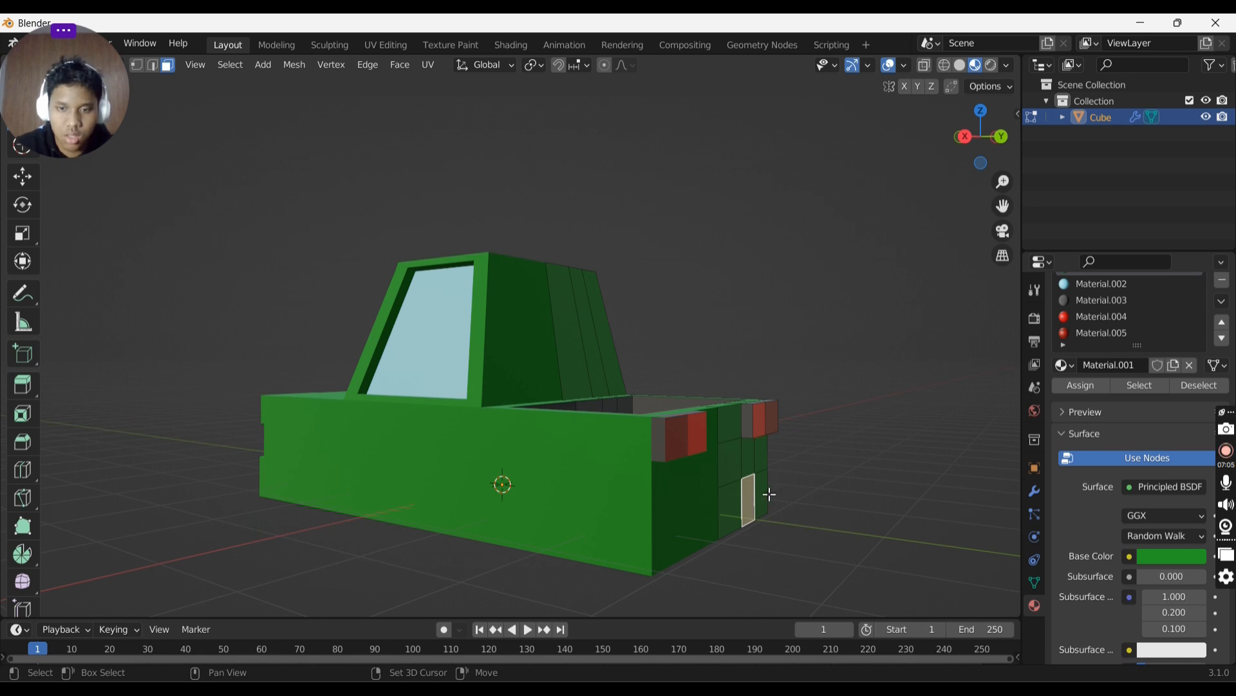
pyautogui.click(769, 499)
pyautogui.click(764, 500)
pyautogui.keyDown('shift'); pyautogui.click(751, 502); pyautogui.keyUp('shift')
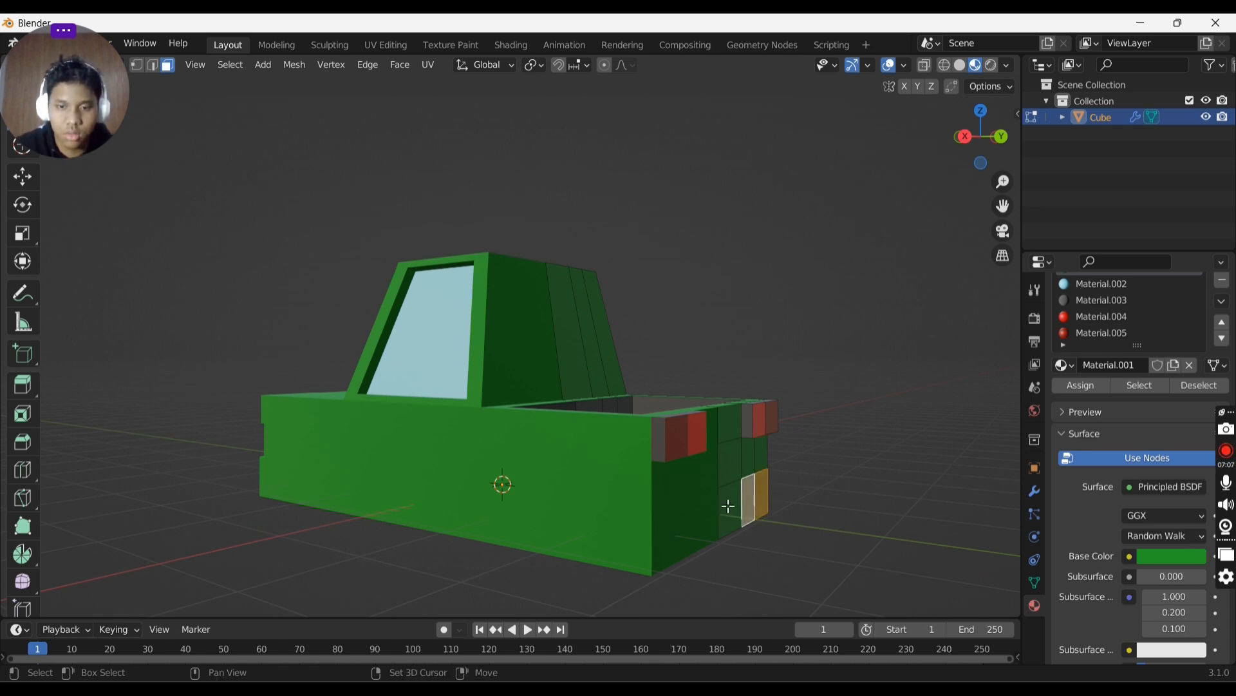
pyautogui.keyDown('shift'); pyautogui.click(724, 501); pyautogui.keyUp('shift')
pyautogui.moveTo(818, 463); pyautogui.dragTo(778, 427, button='middle')
pyautogui.click(513, 436)
pyautogui.moveTo(525, 443); pyautogui.dragTo(470, 477, button='middle')
pyautogui.scroll(2, 1233, 295)
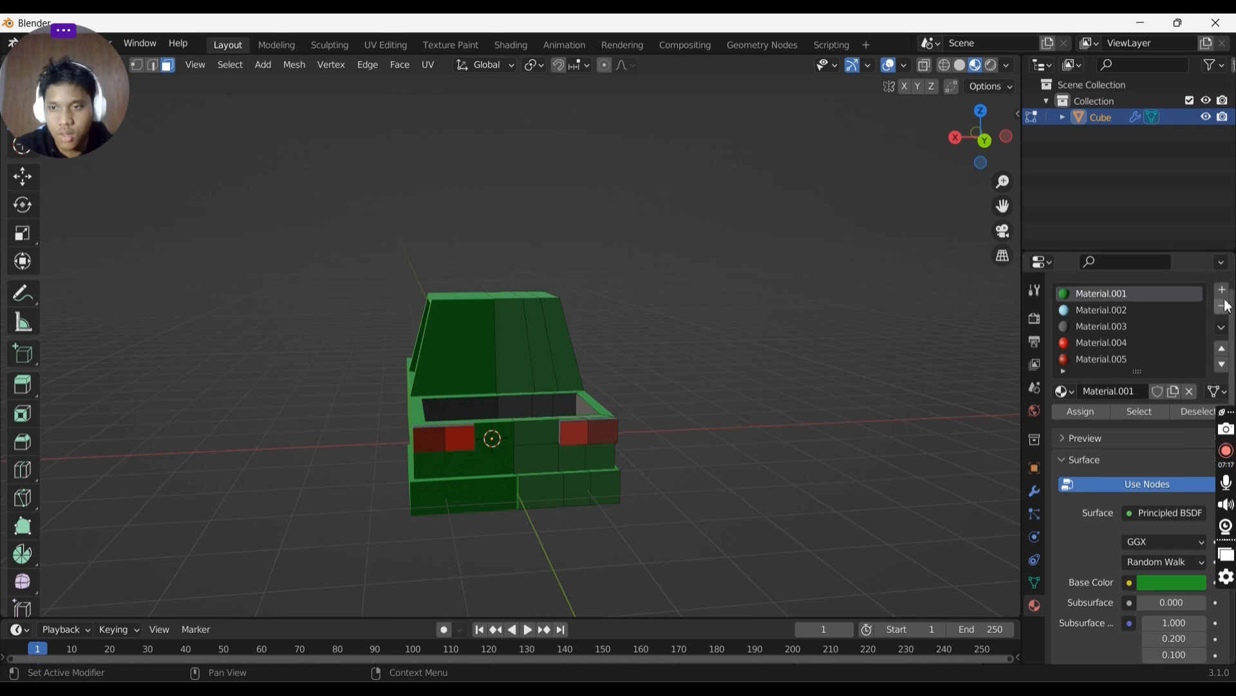
# - Try adding a new material, Material.006, with a salmon base colour, then remove it from its slot
pyautogui.click(1221, 317)
pyautogui.click(1101, 419)
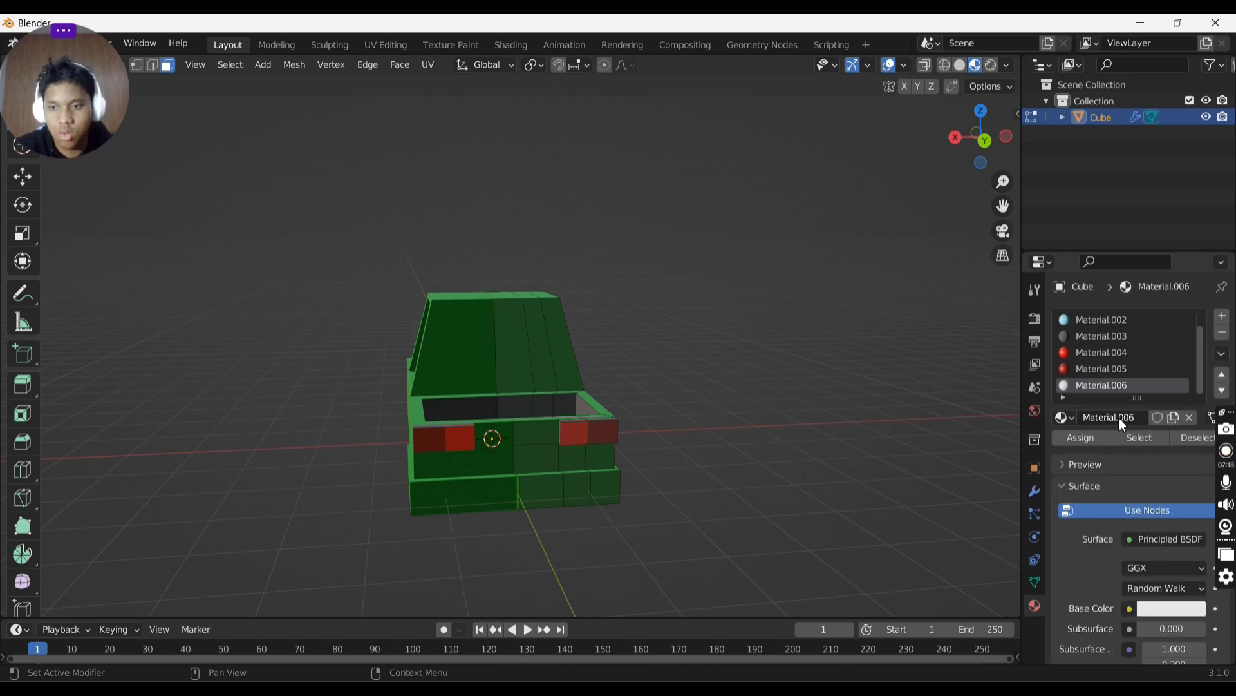
pyautogui.scroll(-2, 1124, 432)
pyautogui.click(1172, 555)
pyautogui.click(1123, 407)
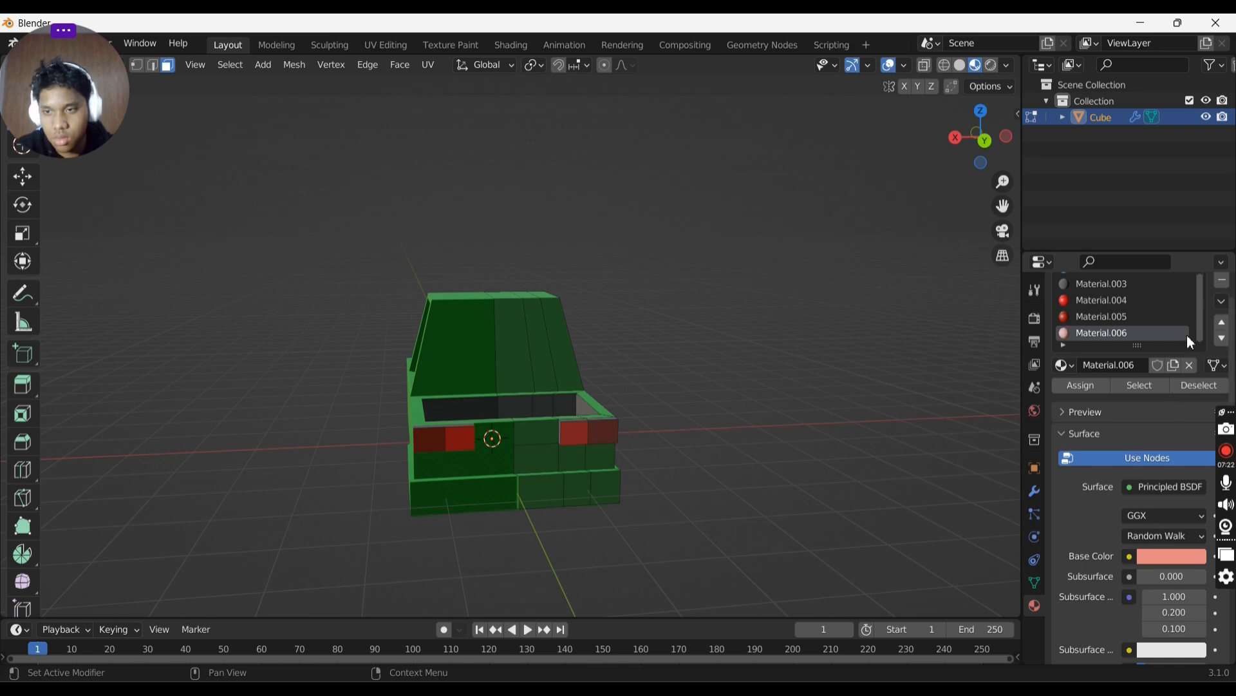
pyautogui.rightClick(1174, 332)
pyautogui.click(1191, 366)
# - Add a new material slot with a new material, Material.007, and set its base colour to grey
pyautogui.click(1223, 317)
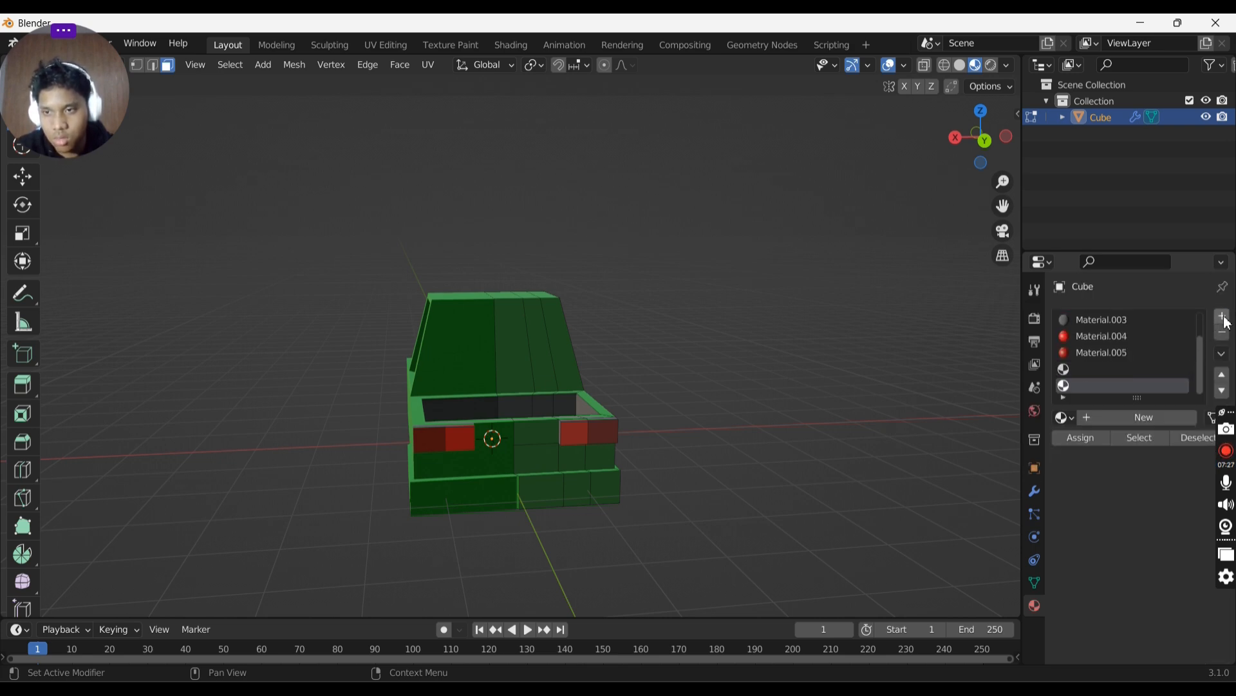
pyautogui.click(1126, 417)
pyautogui.scroll(-1, 1153, 517)
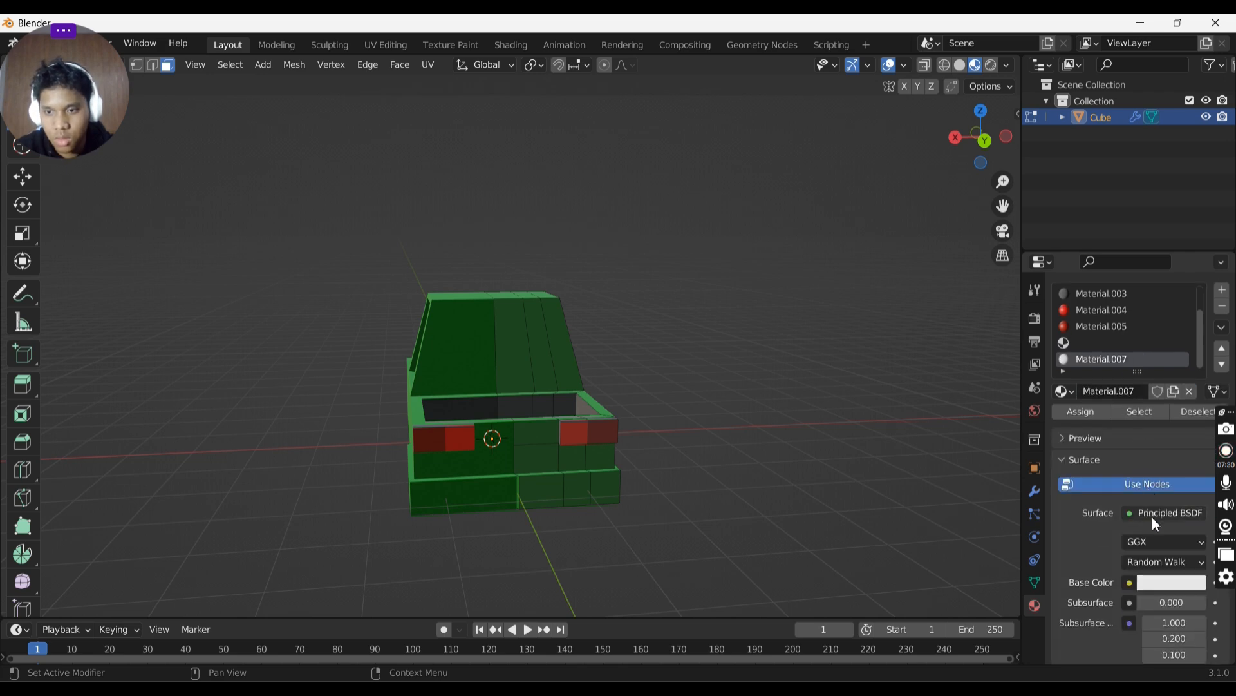
pyautogui.click(1172, 586)
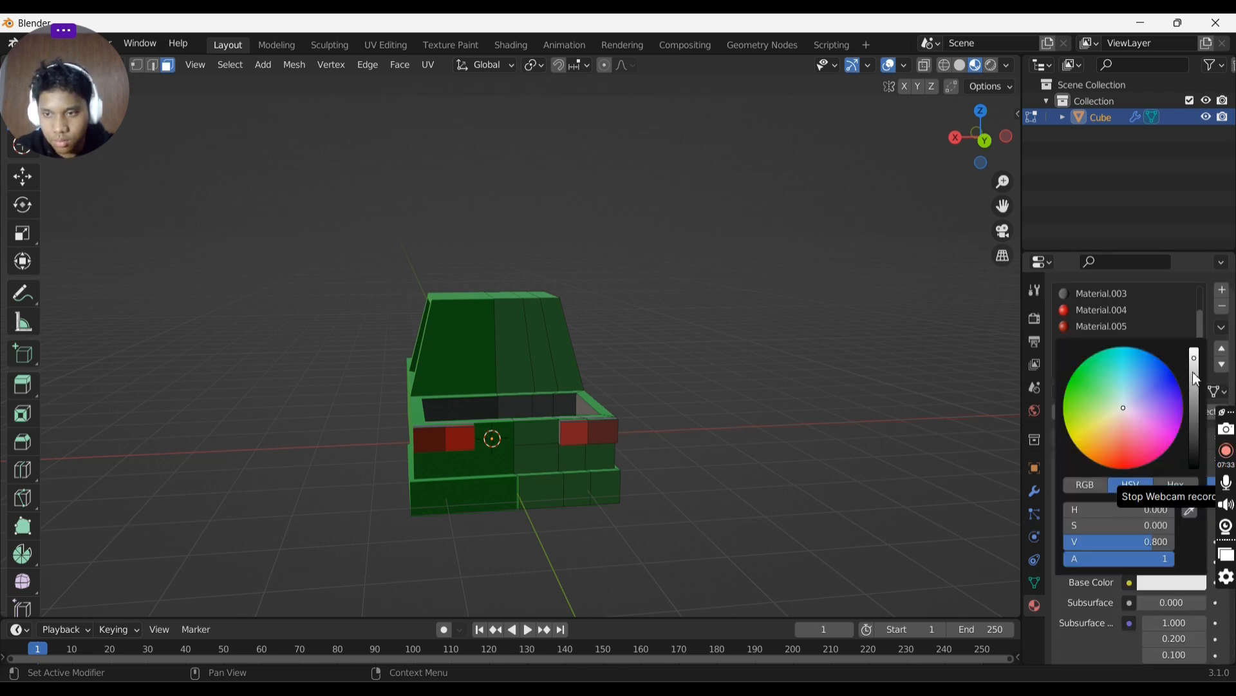
pyautogui.moveTo(1197, 379); pyautogui.dragTo(1194, 396)
# - Select the lower rear faces beneath the tailgate in Edit Mode, undoing stray selections
pyautogui.click(582, 361)
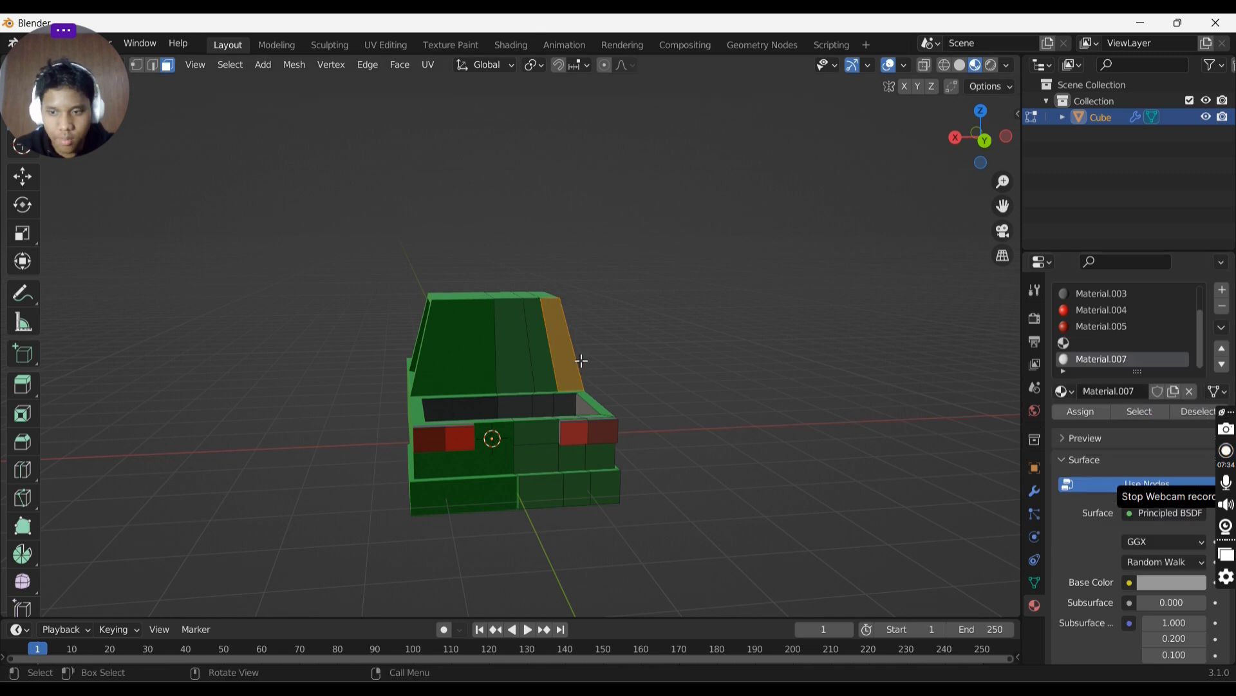
pyautogui.moveTo(541, 423); pyautogui.dragTo(658, 485, button='middle')
pyautogui.moveTo(521, 492); pyautogui.dragTo(651, 506)
pyautogui.moveTo(652, 483); pyautogui.dragTo(628, 570, button='middle')
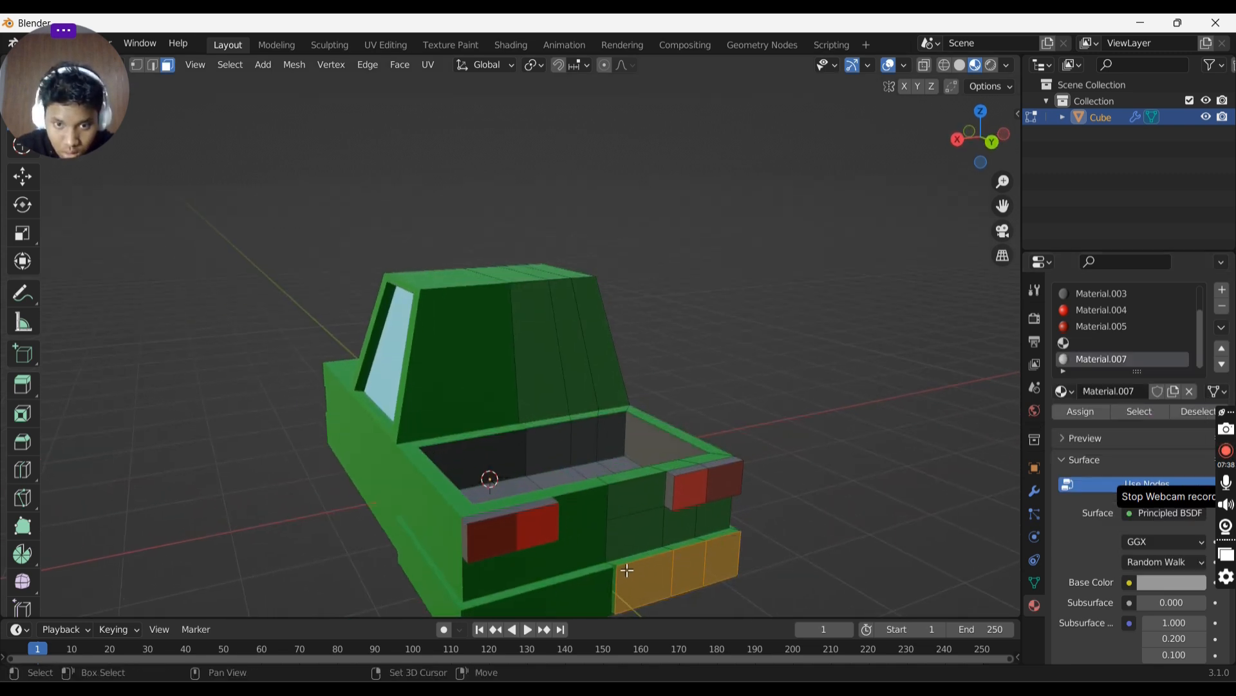
pyautogui.keyDown('shift'); pyautogui.click(619, 585); pyautogui.keyUp('shift')
pyautogui.click(620, 584)
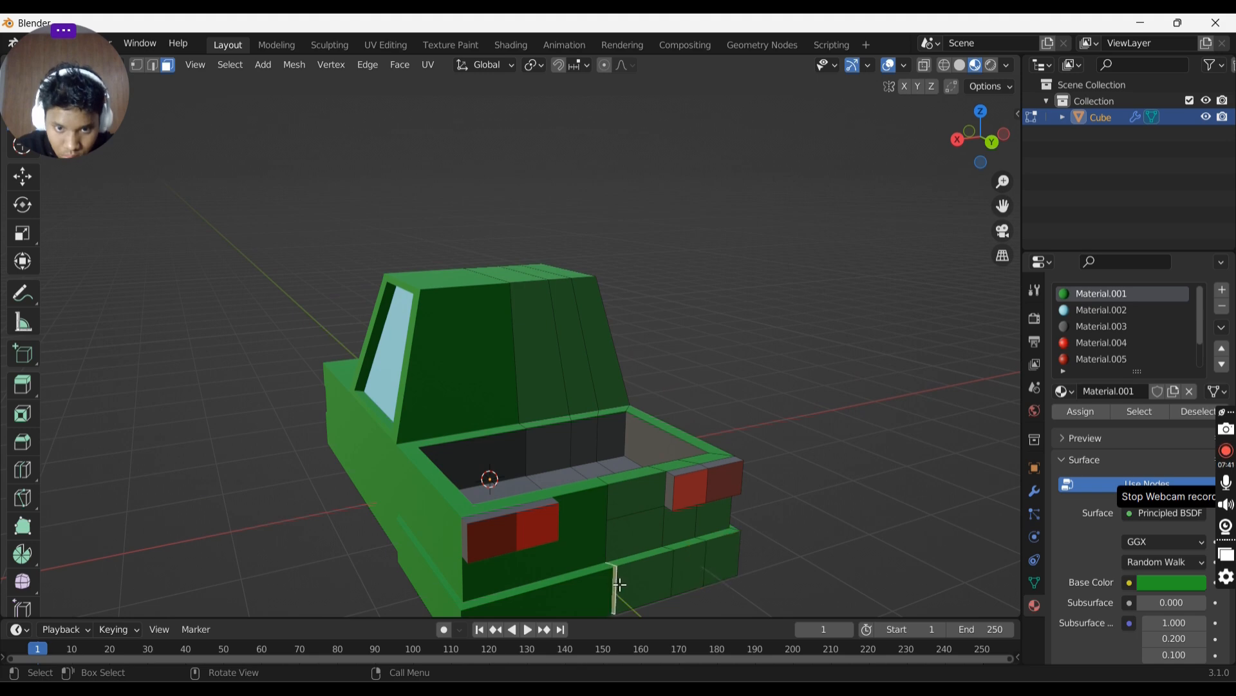
pyautogui.moveTo(669, 565); pyautogui.dragTo(676, 527, button='middle')
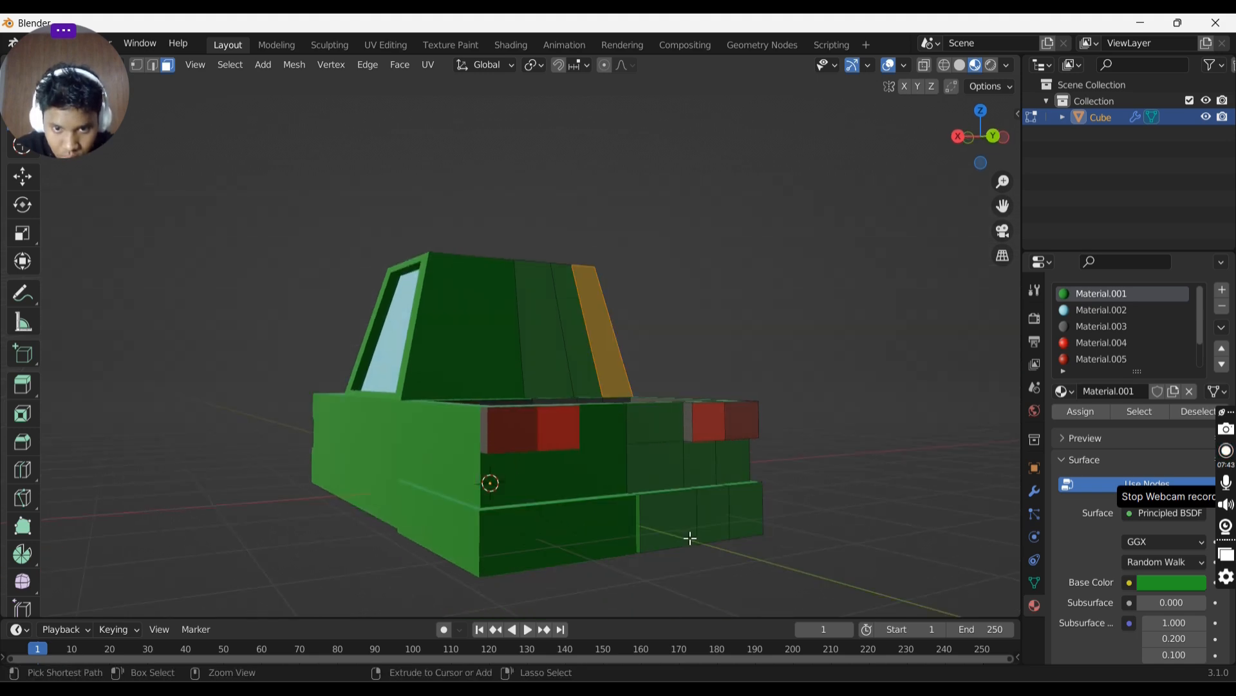
pyautogui.hotkey('ctrl', 'z')
pyautogui.hotkey('ctrl', 'z')
pyautogui.hotkey('ctrl', 'z')
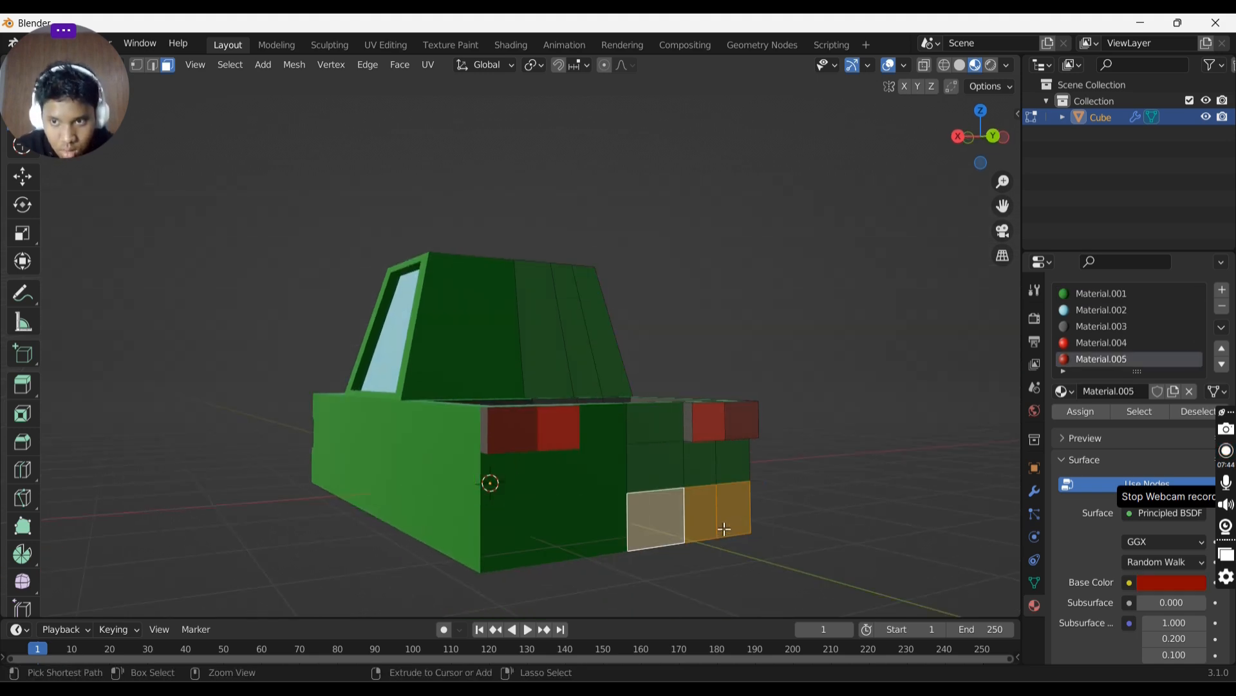
pyautogui.hotkey('ctrl', 'z')
# - Extend the selection to the remaining lower rear bumper faces of the truck
pyautogui.click(670, 513)
pyautogui.moveTo(704, 494); pyautogui.dragTo(596, 497, button='middle')
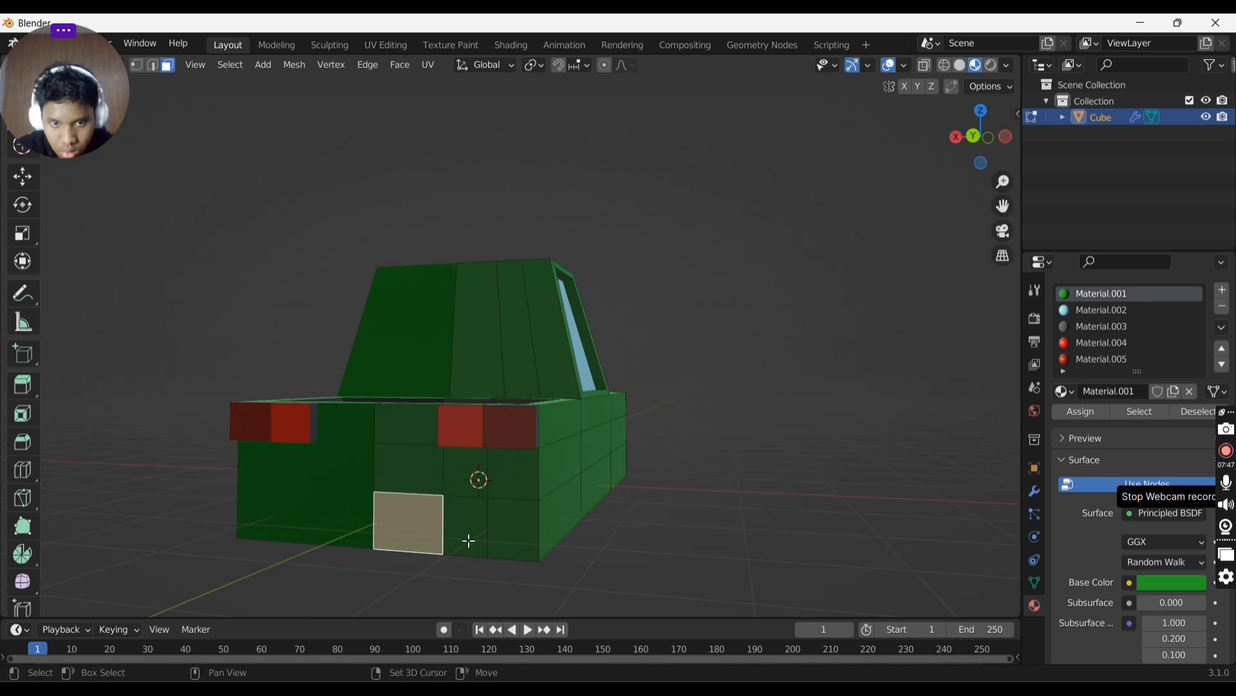
pyautogui.keyDown('shift'); pyautogui.click(469, 534); pyautogui.keyUp('shift')
pyautogui.moveTo(537, 532); pyautogui.dragTo(509, 516, button='middle')
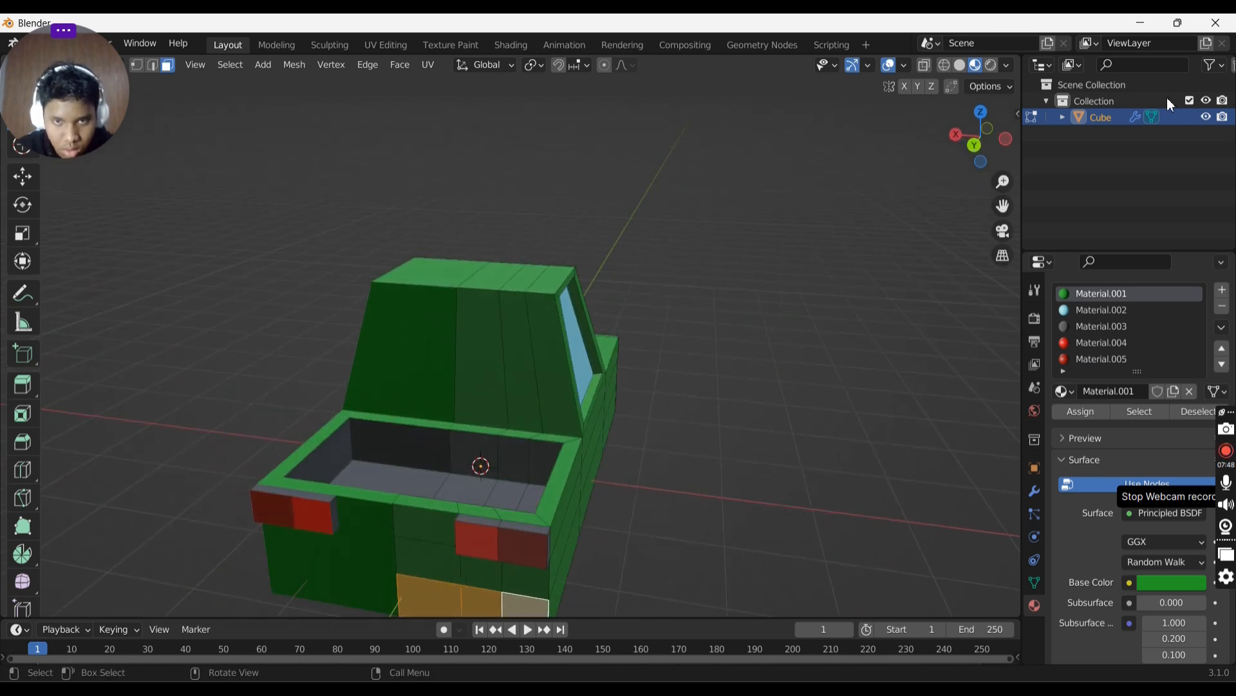
pyautogui.click(982, 111)
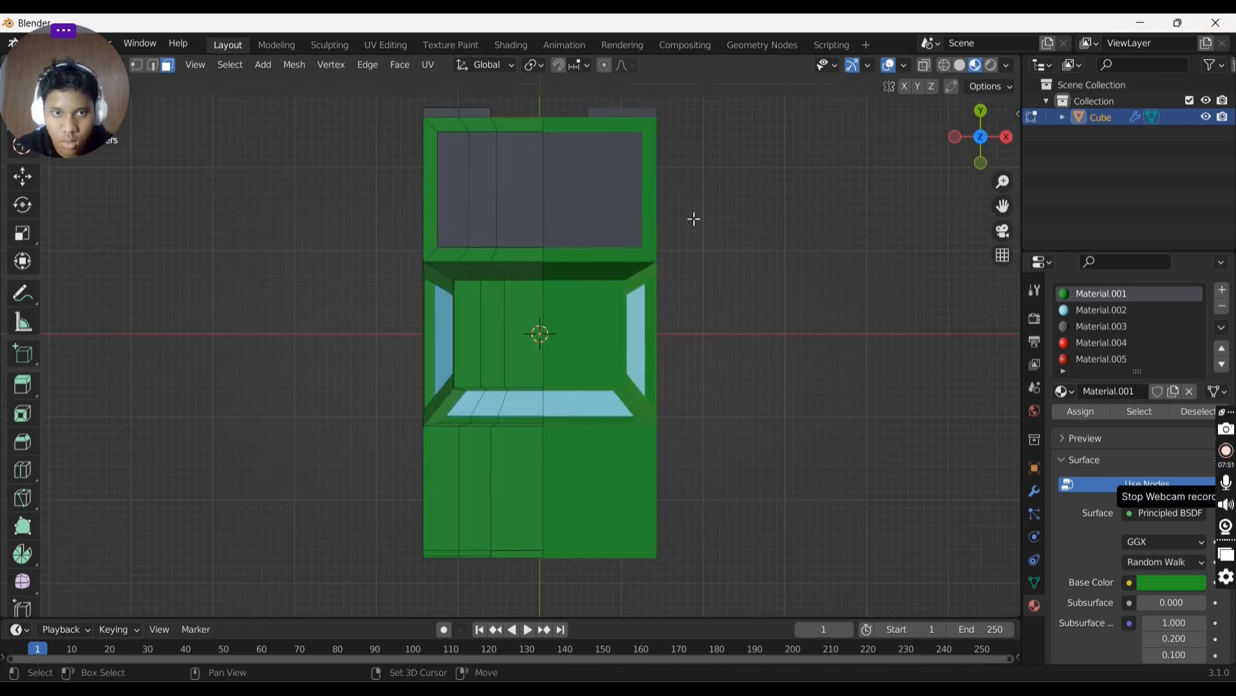
pyautogui.keyDown('shift'); pyautogui.moveTo(693, 219); pyautogui.dragTo(595, 241, button='middle'); pyautogui.keyUp('shift')
pyautogui.press('e')
pyautogui.click(733, 361)
pyautogui.moveTo(630, 320); pyautogui.dragTo(591, 450, button='middle')
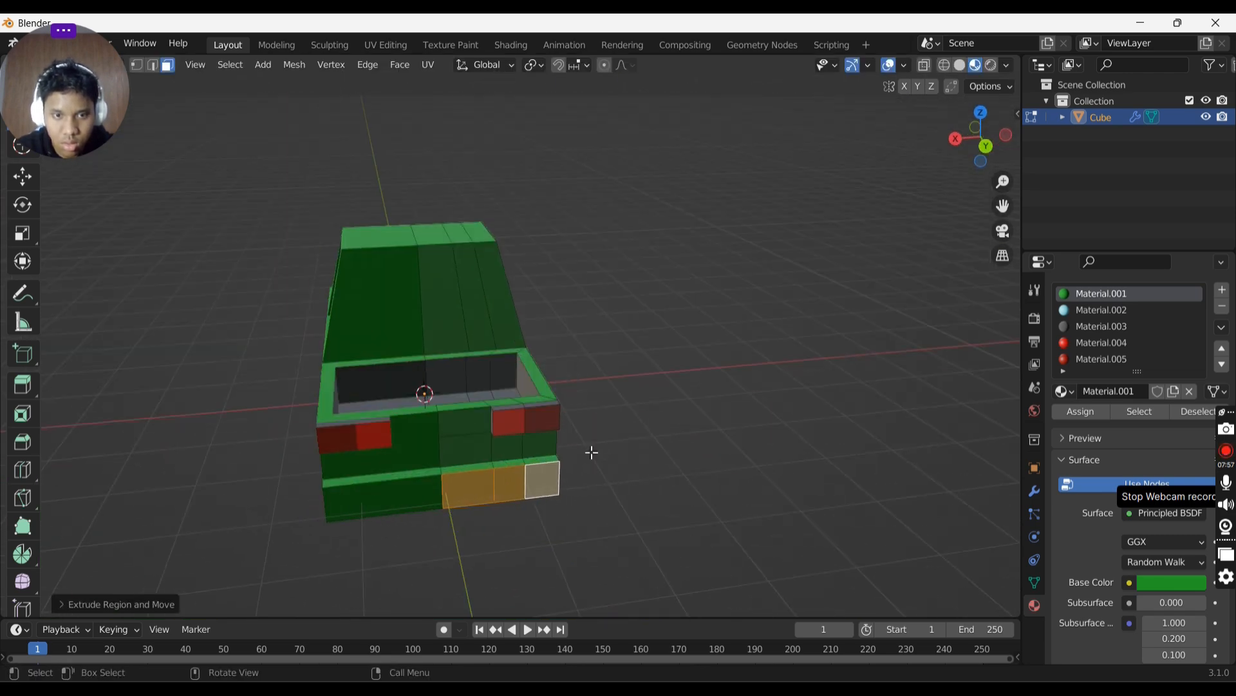
pyautogui.moveTo(457, 470); pyautogui.dragTo(544, 520)
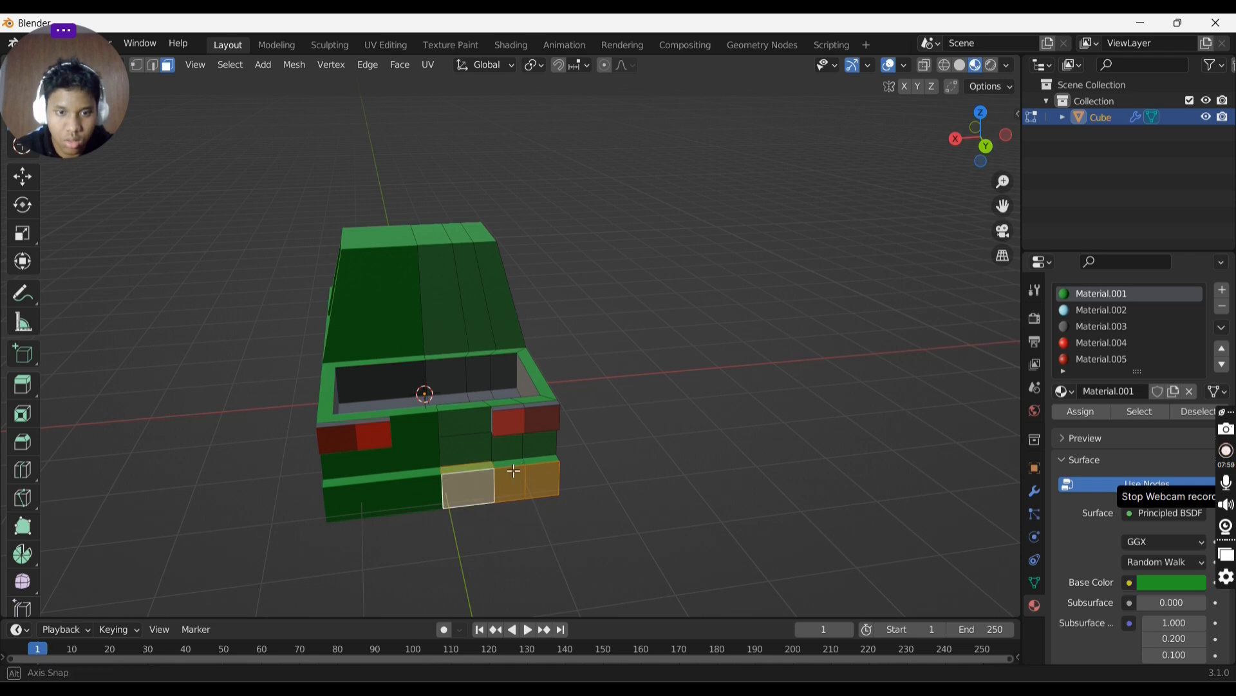
pyautogui.moveTo(515, 470)
pyautogui.mouseDown(button='middle')
pyautogui.moveTo(459, 390)
pyautogui.moveTo(497, 483)
pyautogui.mouseUp(button='middle')
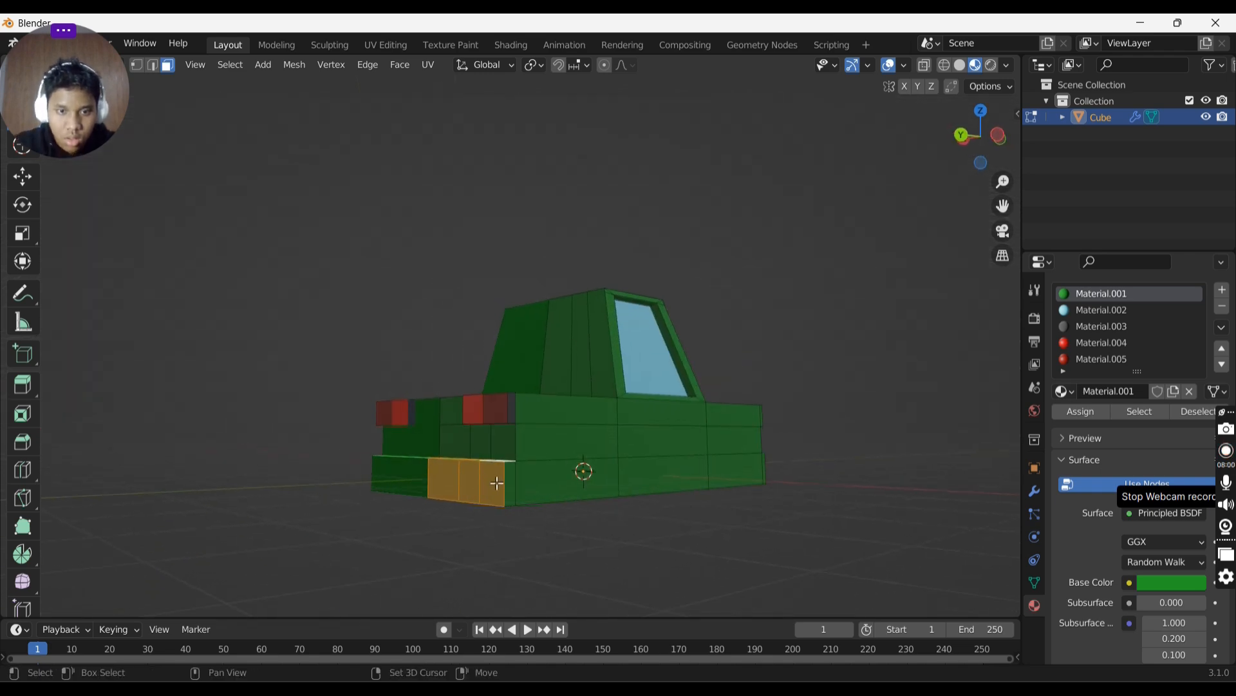
pyautogui.keyDown('shift'); pyautogui.click(507, 481); pyautogui.keyUp('shift')
pyautogui.moveTo(519, 419); pyautogui.dragTo(766, 421, button='middle')
pyautogui.keyDown('shift'); pyautogui.click(480, 390); pyautogui.keyUp('shift')
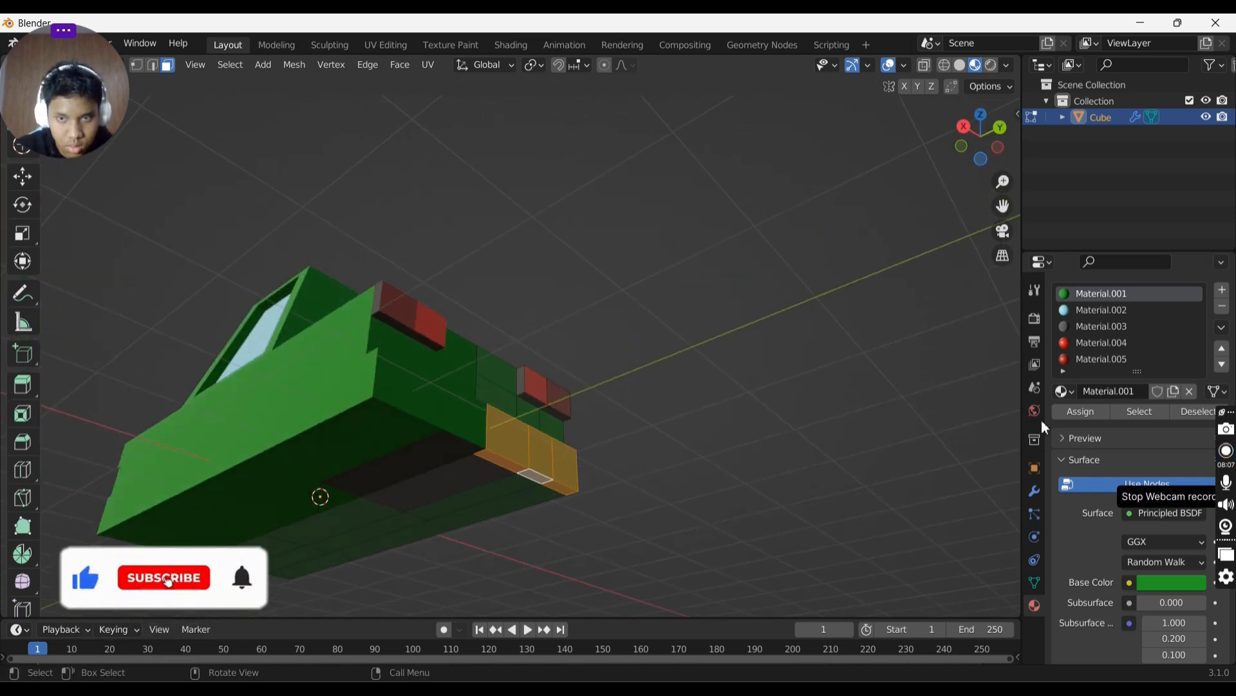
# - Add a new material slot with a new grey material and assign it to the selected rear bumper faces
pyautogui.click(1223, 290)
pyautogui.click(1126, 419)
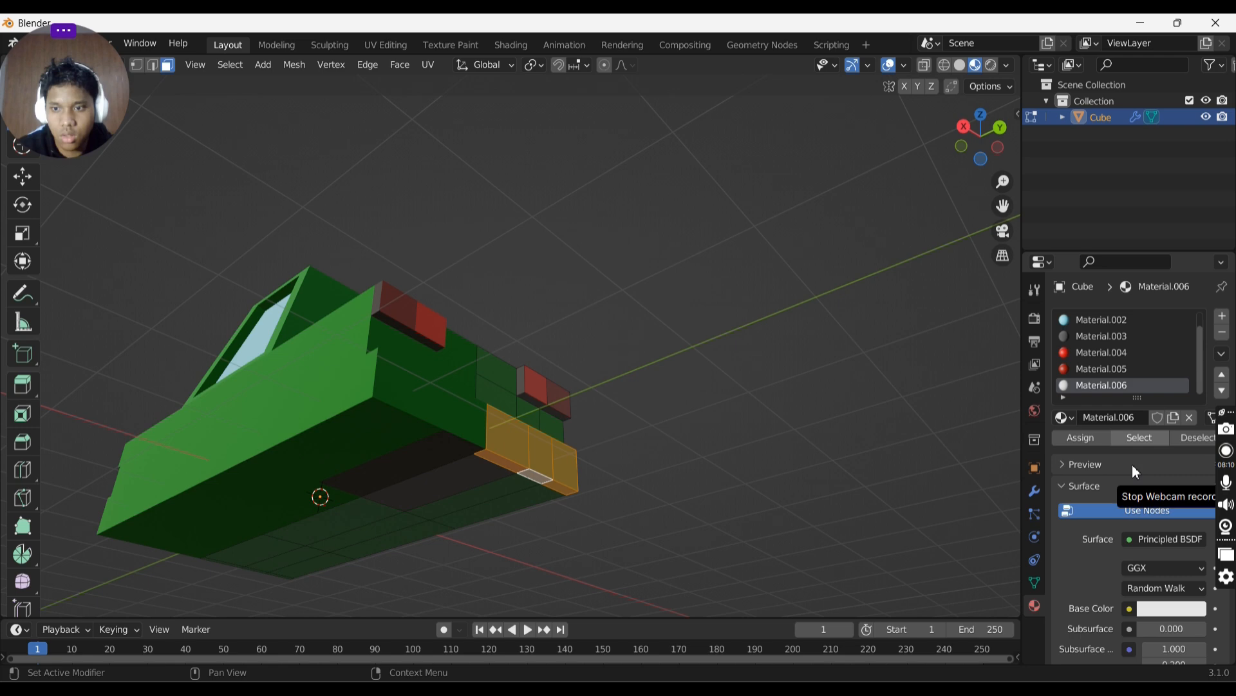
pyautogui.click(1170, 608)
pyautogui.click(1196, 423)
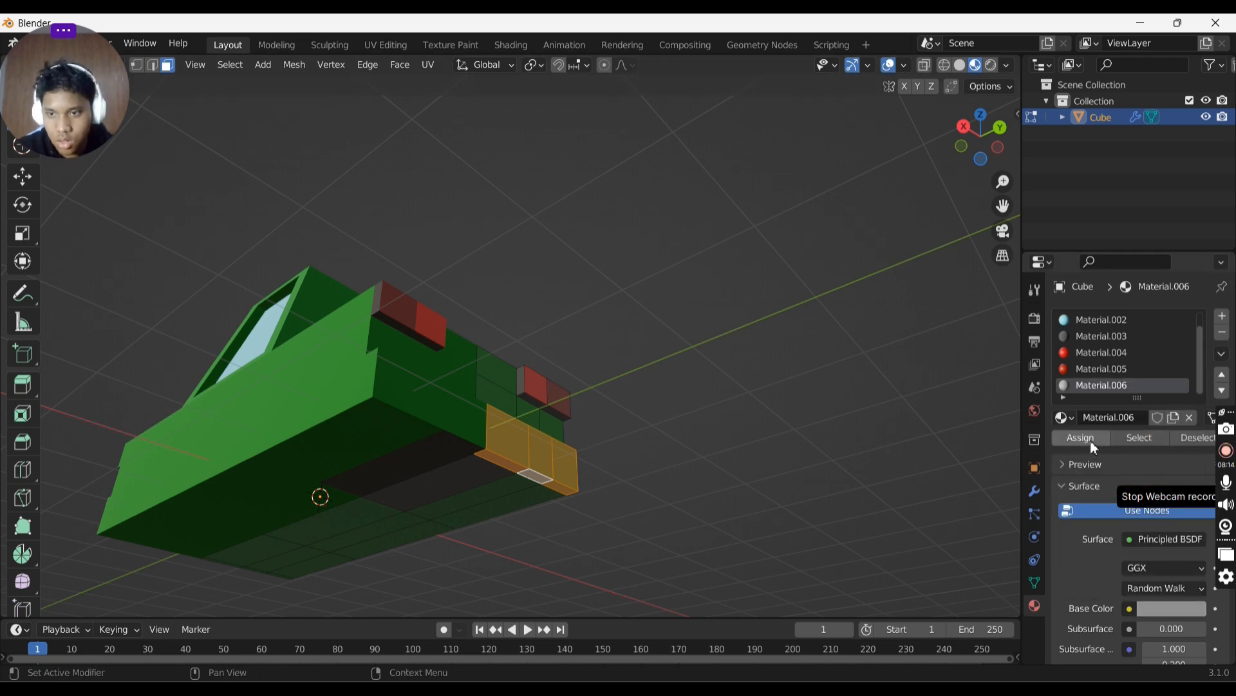
pyautogui.click(1091, 440)
pyautogui.moveTo(660, 405); pyautogui.dragTo(572, 425, button='middle')
pyautogui.press('Tab')
pyautogui.press('Tab')
pyautogui.click(571, 425)
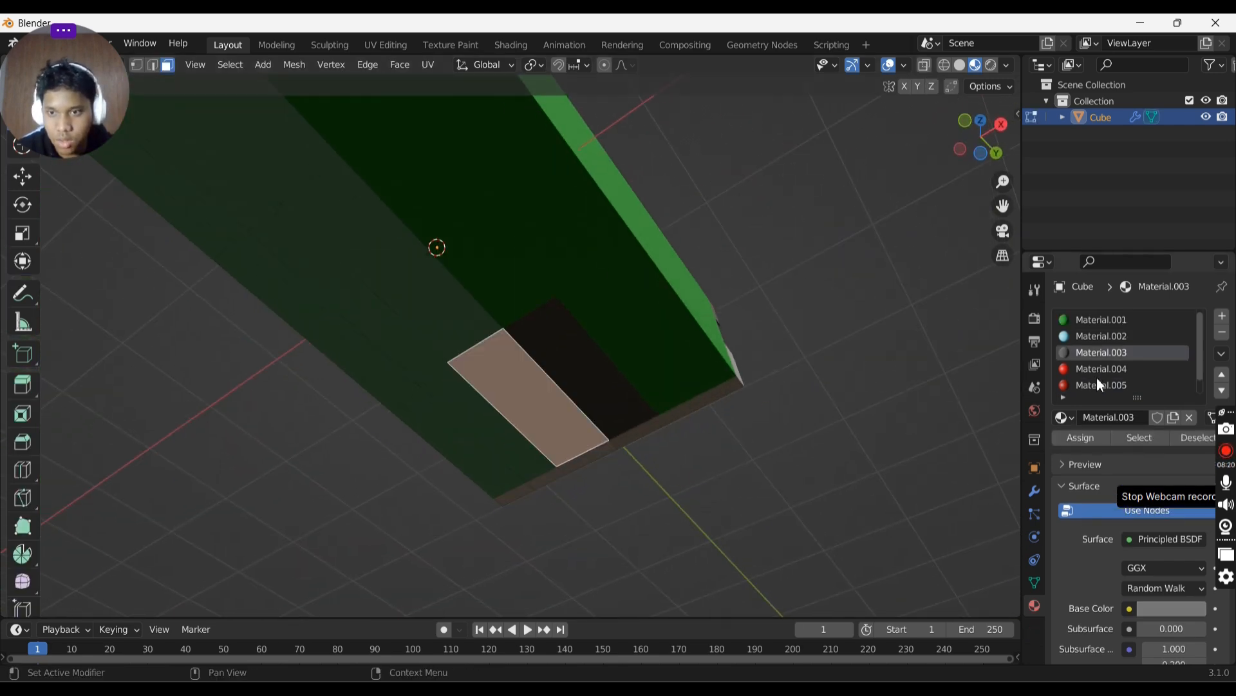
pyautogui.scroll(1, 1094, 341)
pyautogui.click(1095, 322)
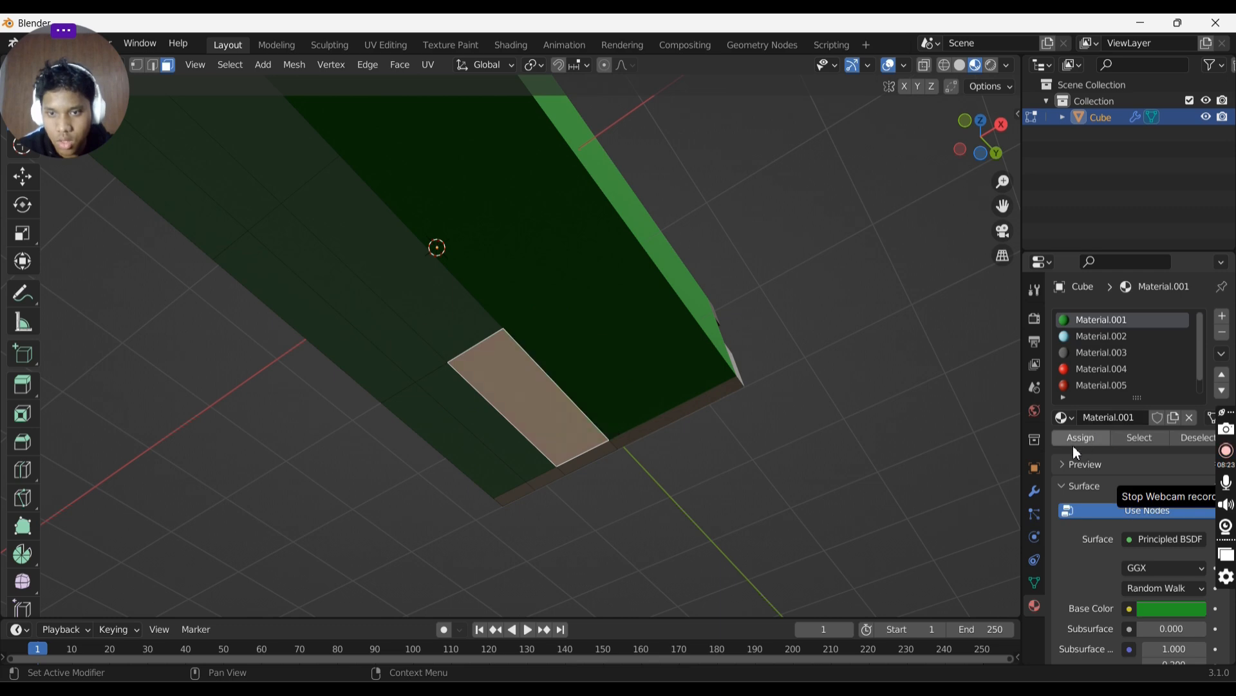
# - Select the lower front bumper faces of the truck and assign the grey material to them
pyautogui.moveTo(792, 445); pyautogui.dragTo(654, 455, button='middle')
pyautogui.click(654, 455)
pyautogui.moveTo(530, 450); pyautogui.dragTo(696, 497)
pyautogui.moveTo(696, 475); pyautogui.dragTo(635, 497, button='middle')
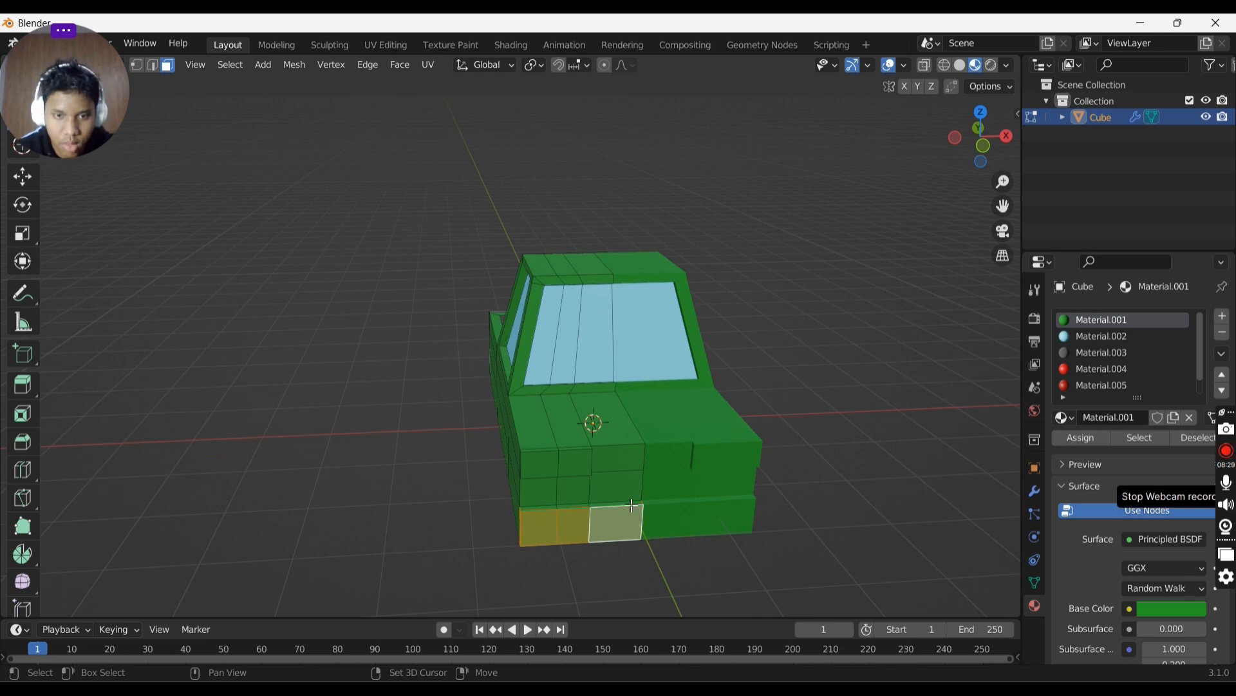
pyautogui.keyDown('shift'); pyautogui.click(574, 520); pyautogui.keyUp('shift')
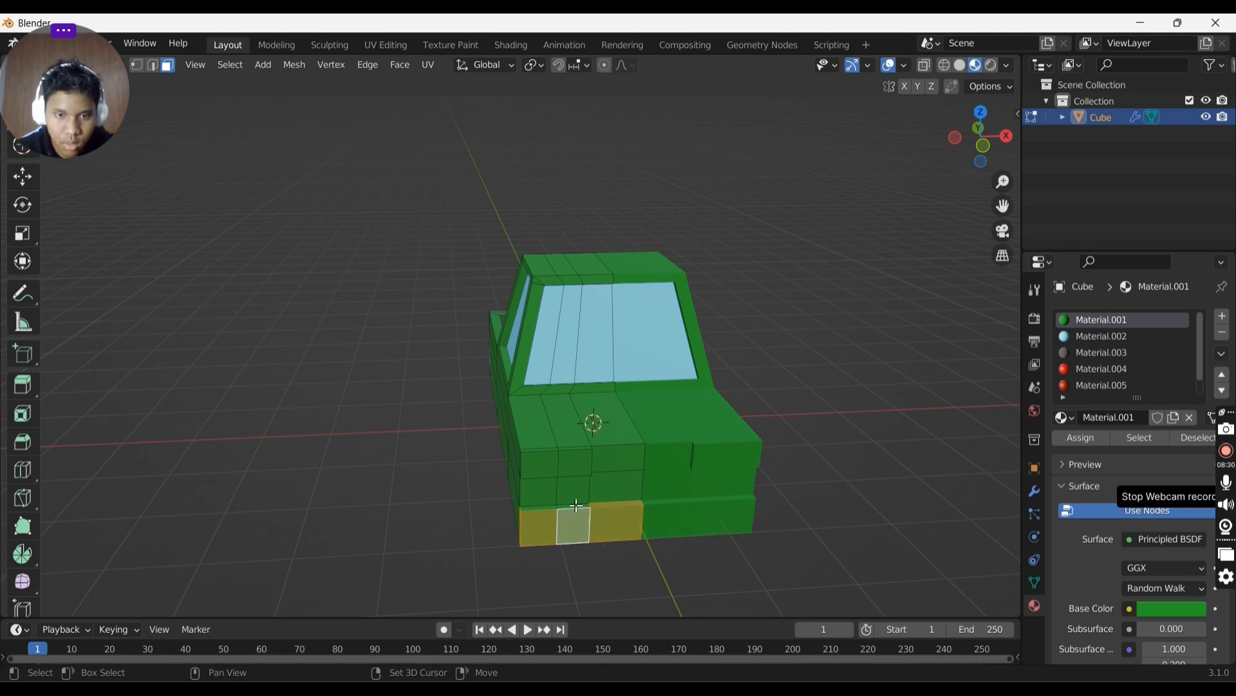
pyautogui.moveTo(589, 463); pyautogui.dragTo(657, 287, button='middle')
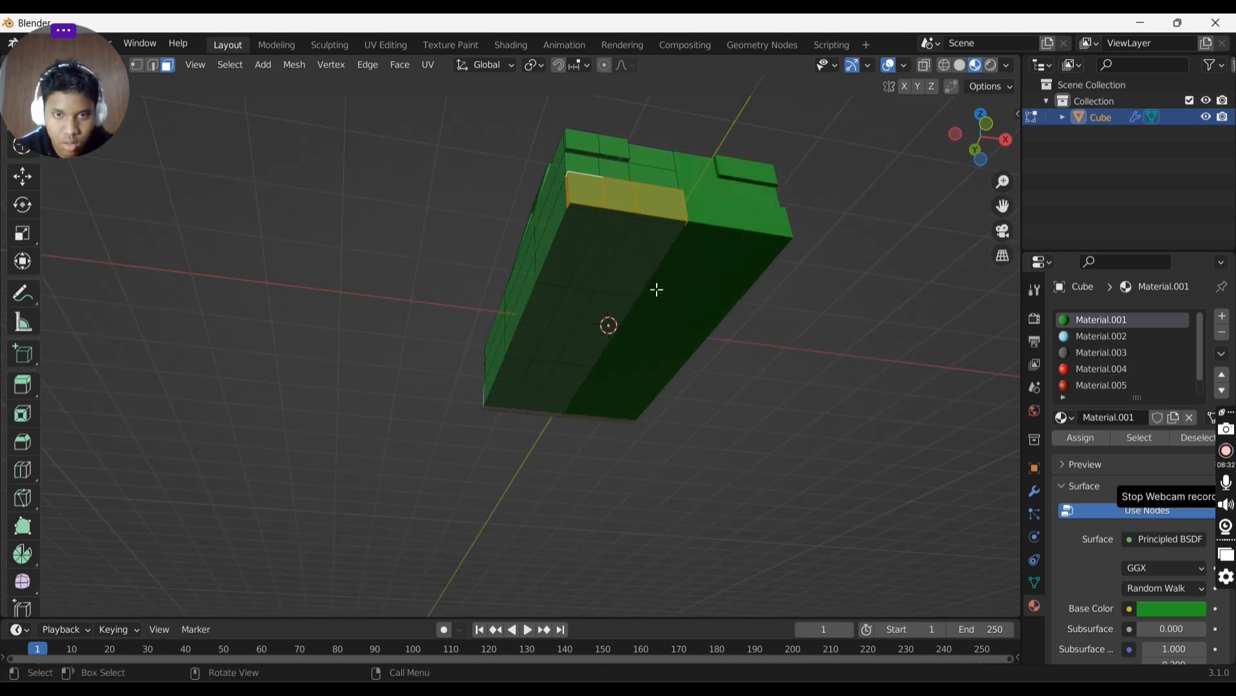
pyautogui.keyDown('shift'); pyautogui.click(659, 222); pyautogui.keyUp('shift')
pyautogui.keyDown('shift'); pyautogui.click(586, 208); pyautogui.keyUp('shift')
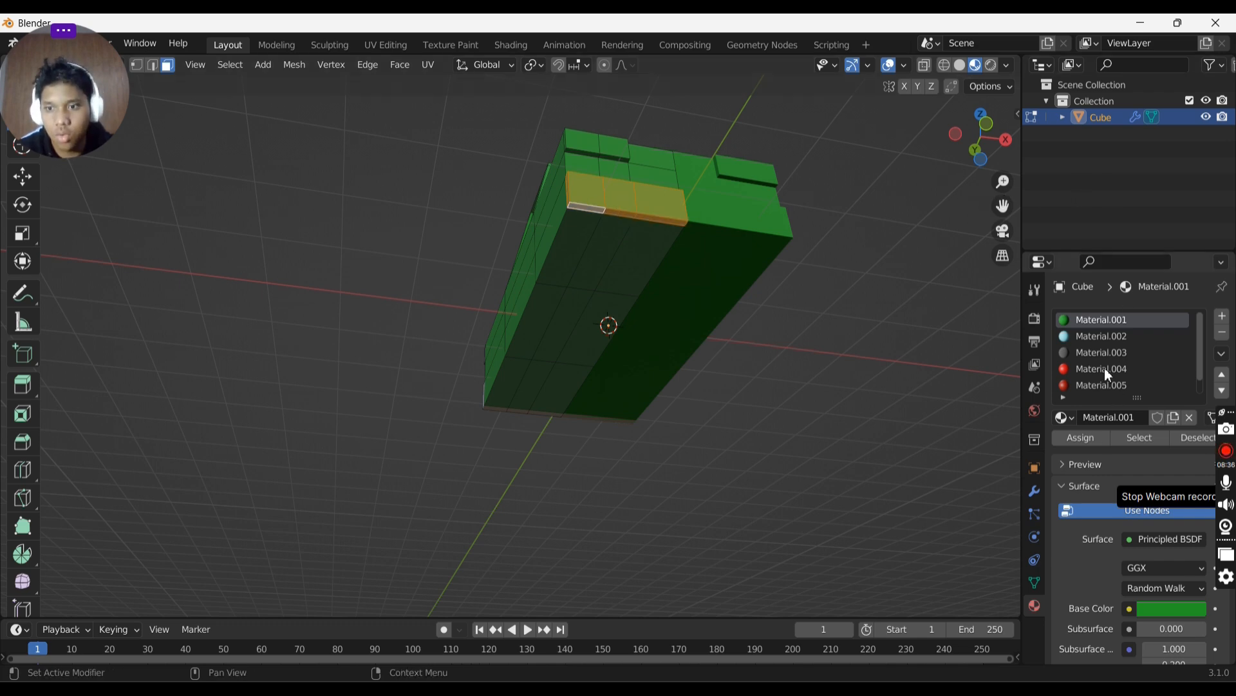
pyautogui.scroll(-1, 1105, 370)
pyautogui.click(1103, 384)
pyautogui.click(1081, 438)
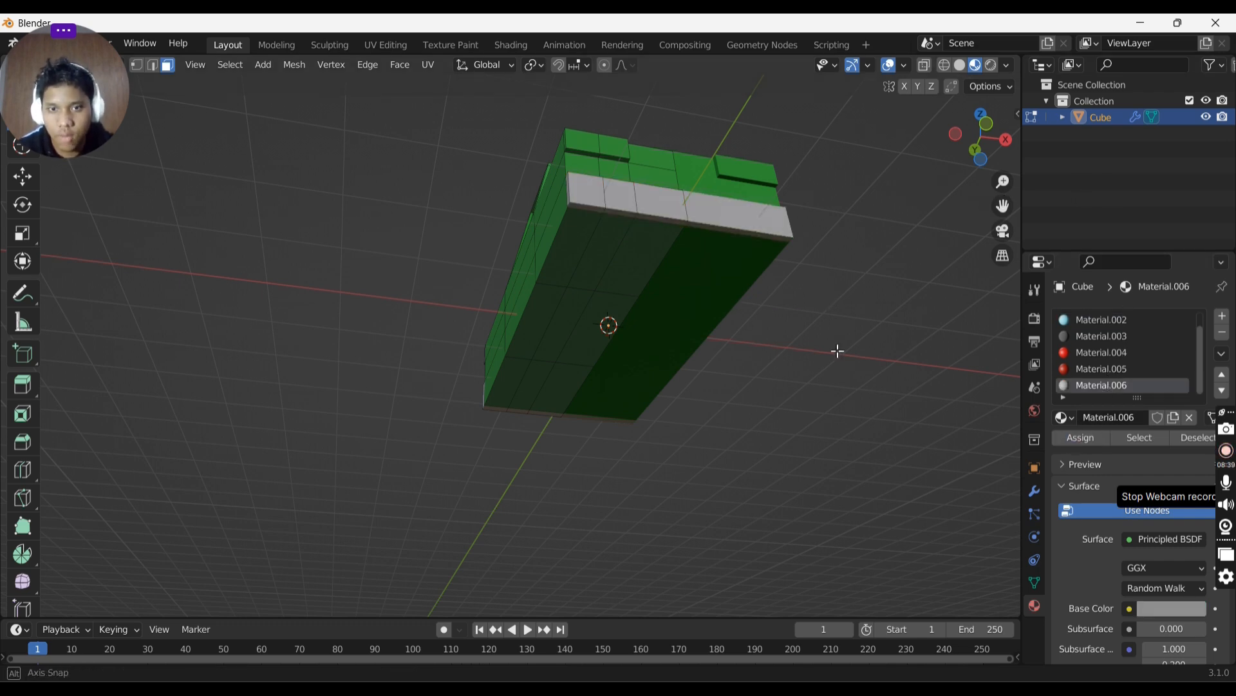
# - Add another material slot with a new material and set its base colour to yellow
pyautogui.moveTo(838, 351); pyautogui.dragTo(809, 436, button='middle')
pyautogui.press('Tab')
pyautogui.press('Tab')
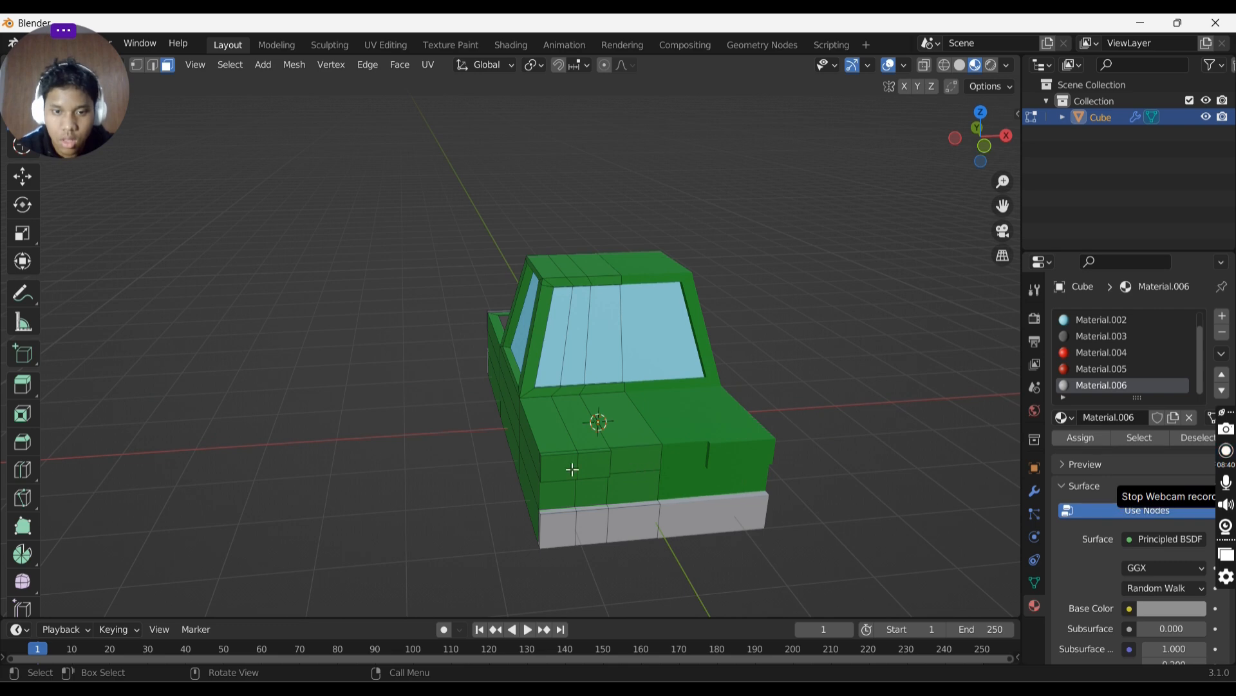
pyautogui.click(573, 470)
pyautogui.click(1222, 315)
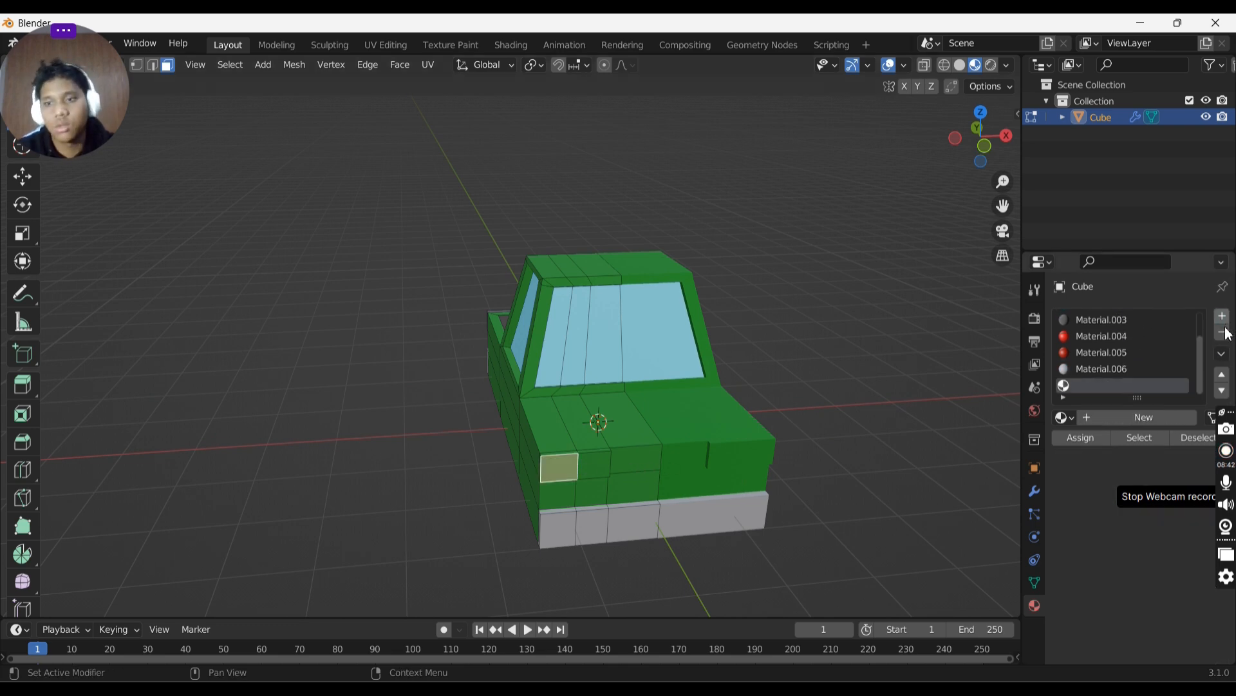
pyautogui.click(1130, 419)
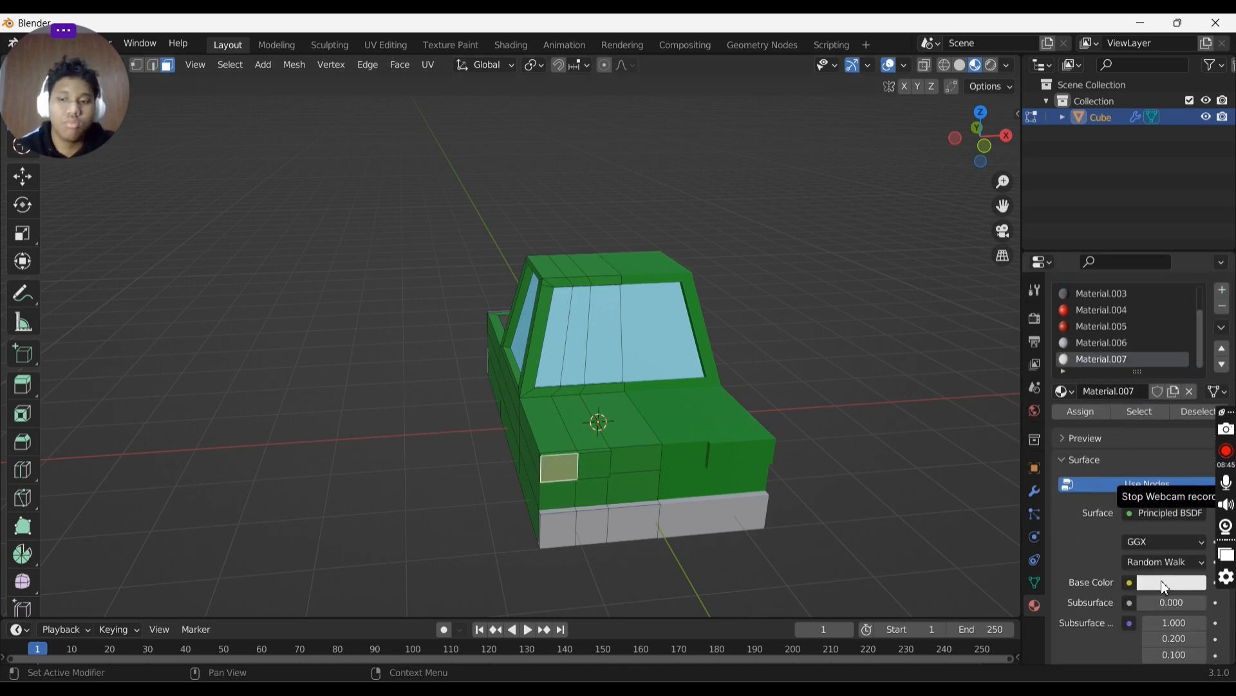
pyautogui.click(1166, 588)
pyautogui.click(1090, 424)
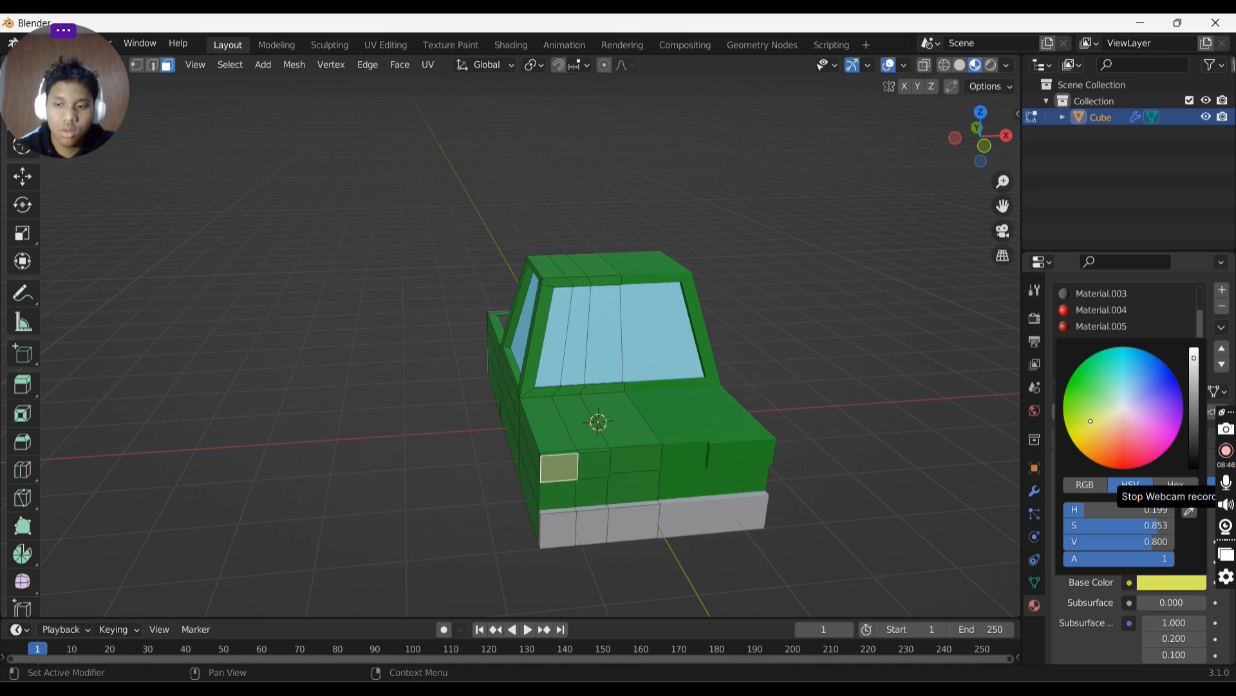
# - Select the two front headlight faces and assign the yellow material to them
pyautogui.click(603, 461)
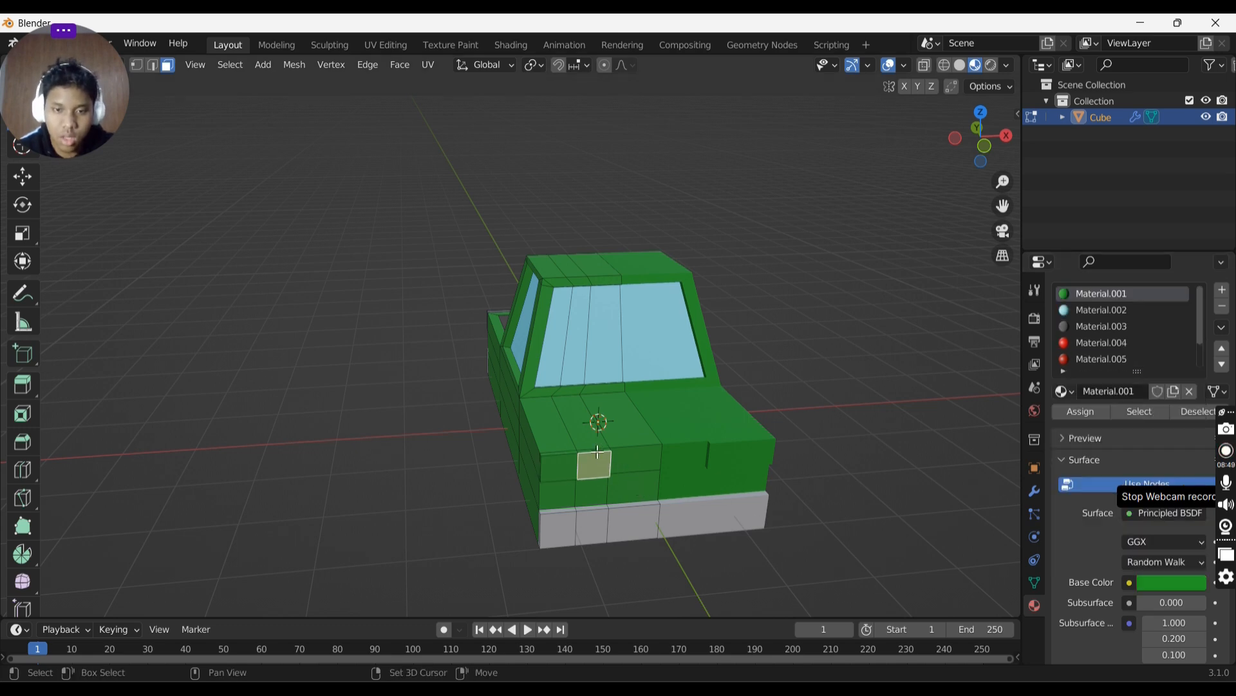
pyautogui.keyDown('shift'); pyautogui.click(603, 458); pyautogui.keyUp('shift')
pyautogui.click(602, 458)
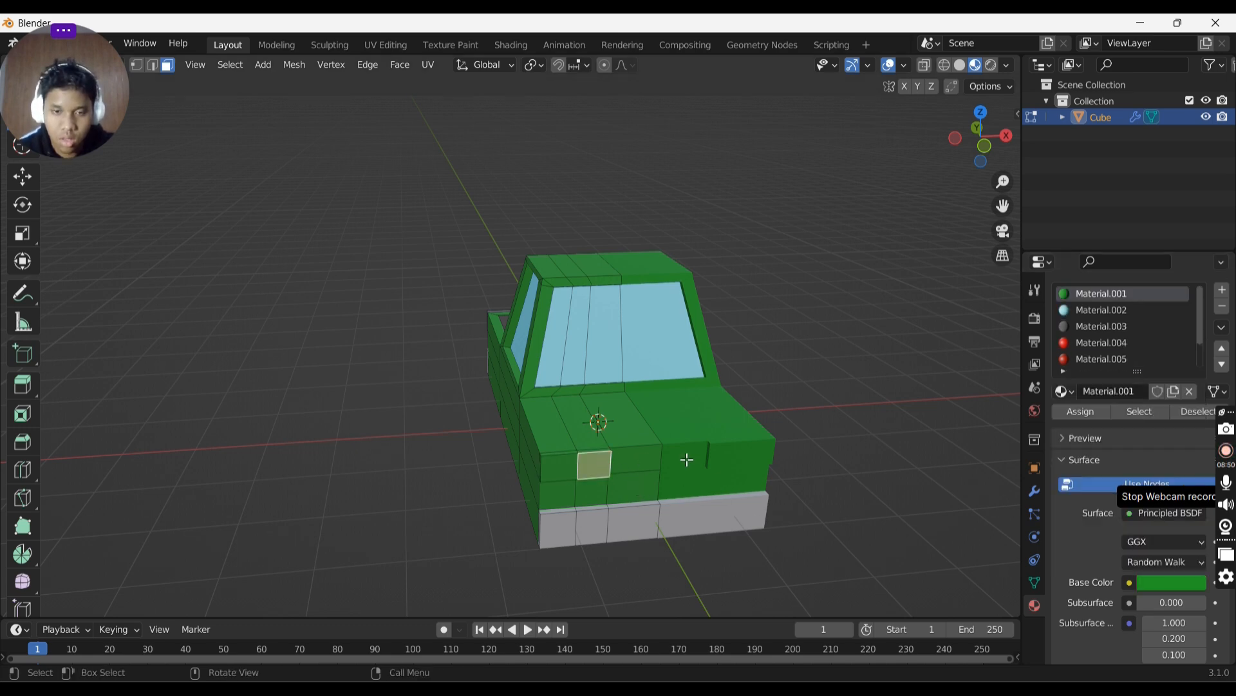
pyautogui.scroll(-2, 1133, 345)
pyautogui.click(1112, 361)
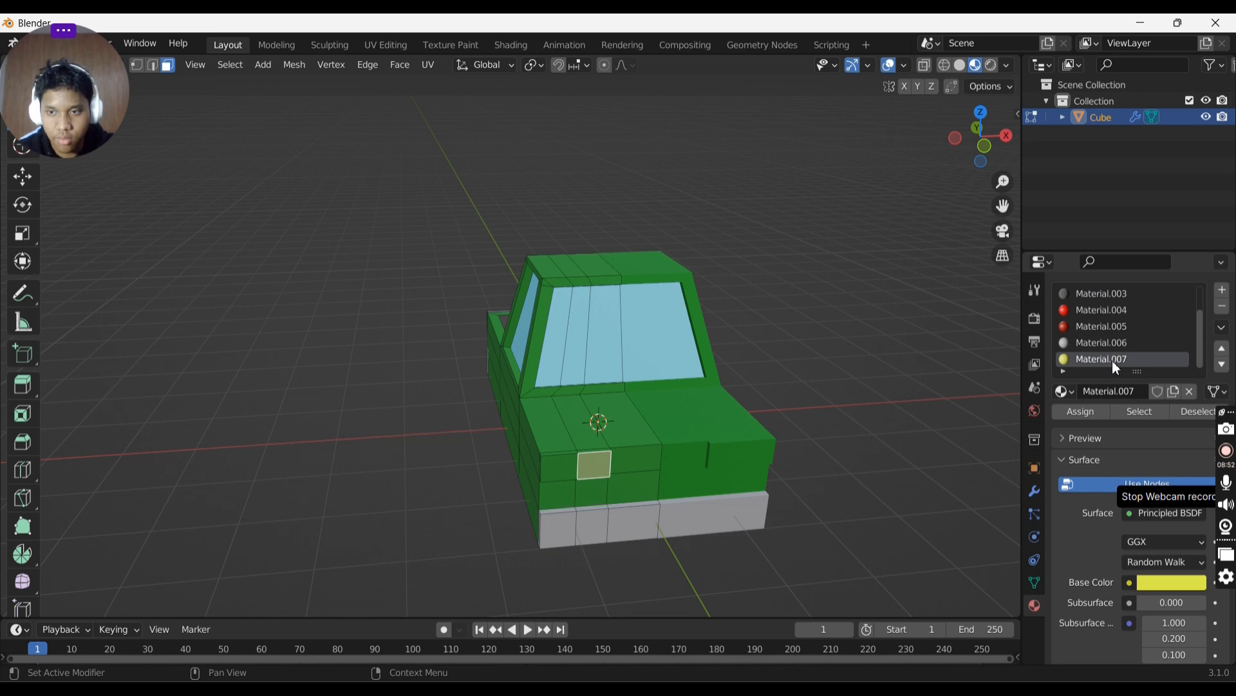
pyautogui.click(1081, 411)
# - Select a face beside the left headlight and assign the grey material to it
pyautogui.moveTo(811, 412); pyautogui.dragTo(991, 419, button='middle')
pyautogui.scroll(2, 509, 339)
pyautogui.moveTo(606, 300); pyautogui.dragTo(458, 281, button='middle')
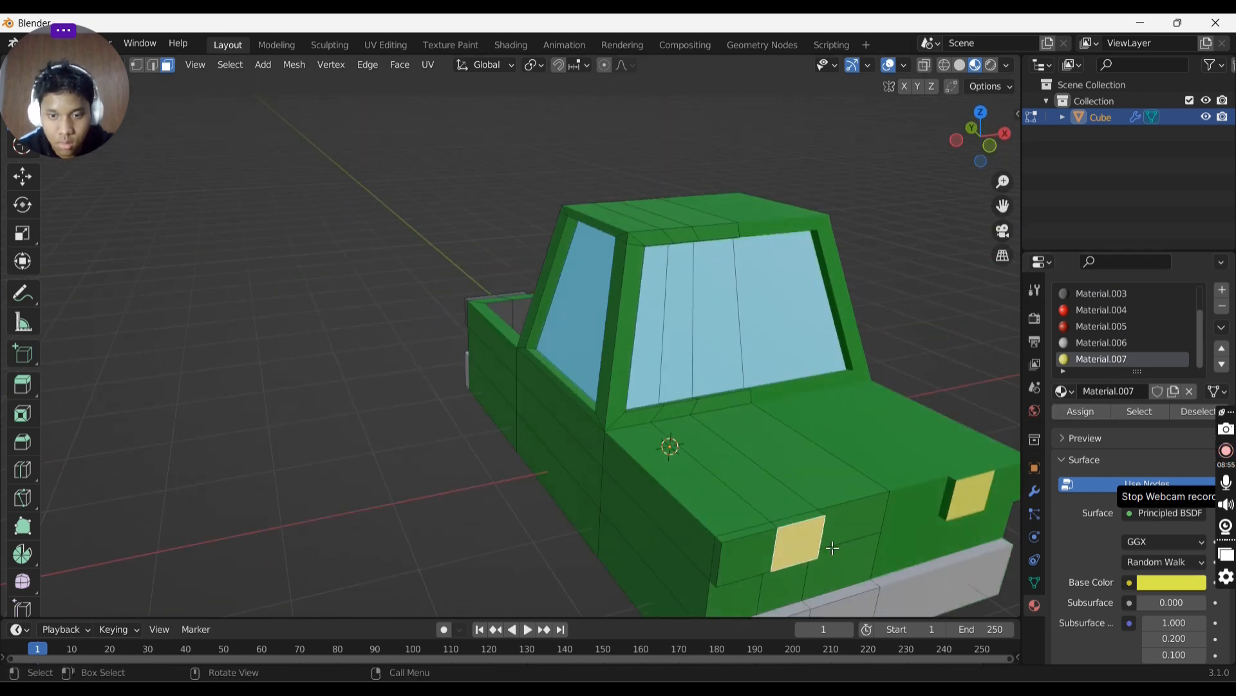
pyautogui.click(802, 519)
pyautogui.moveTo(802, 517); pyautogui.dragTo(513, 397, button='middle')
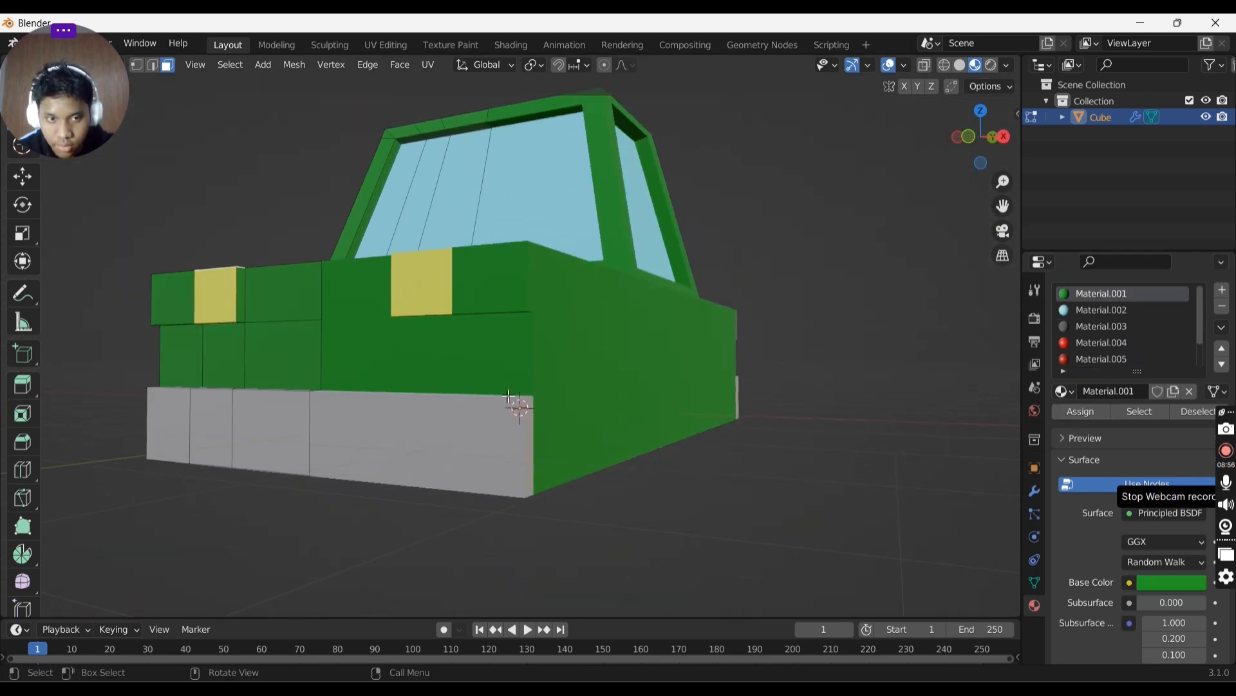
pyautogui.click(238, 295)
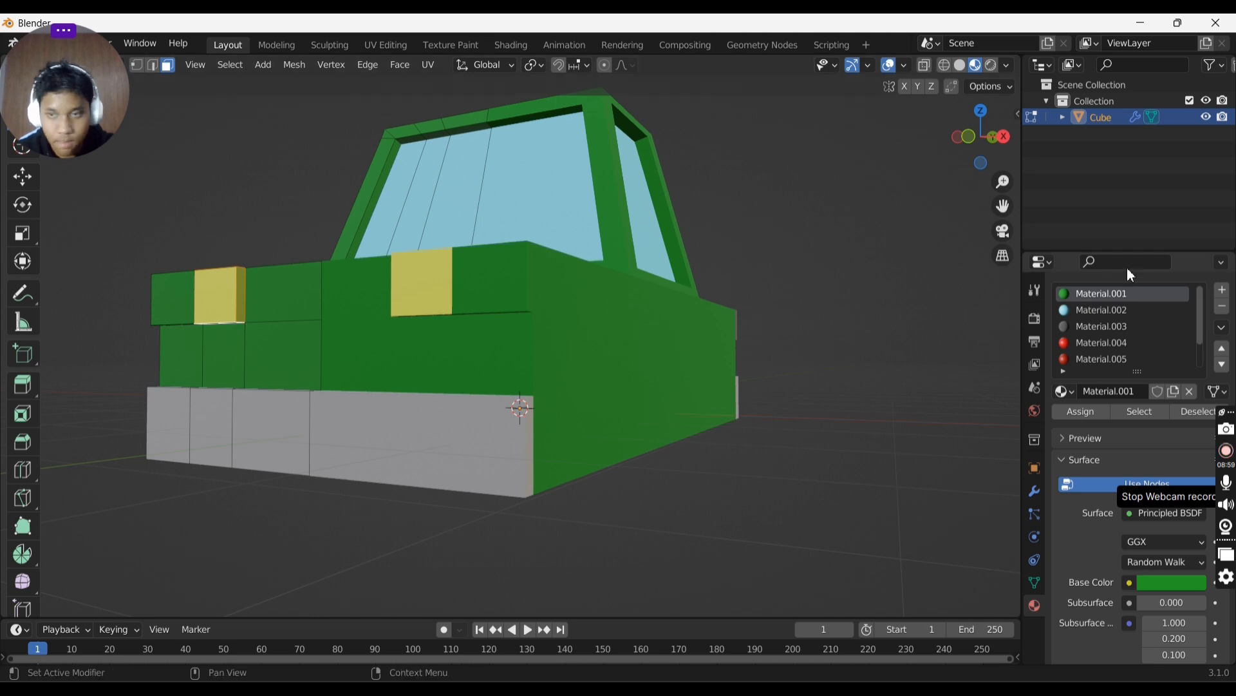
pyautogui.click(1114, 325)
pyautogui.click(1080, 411)
pyautogui.moveTo(673, 322); pyautogui.dragTo(715, 331, button='middle')
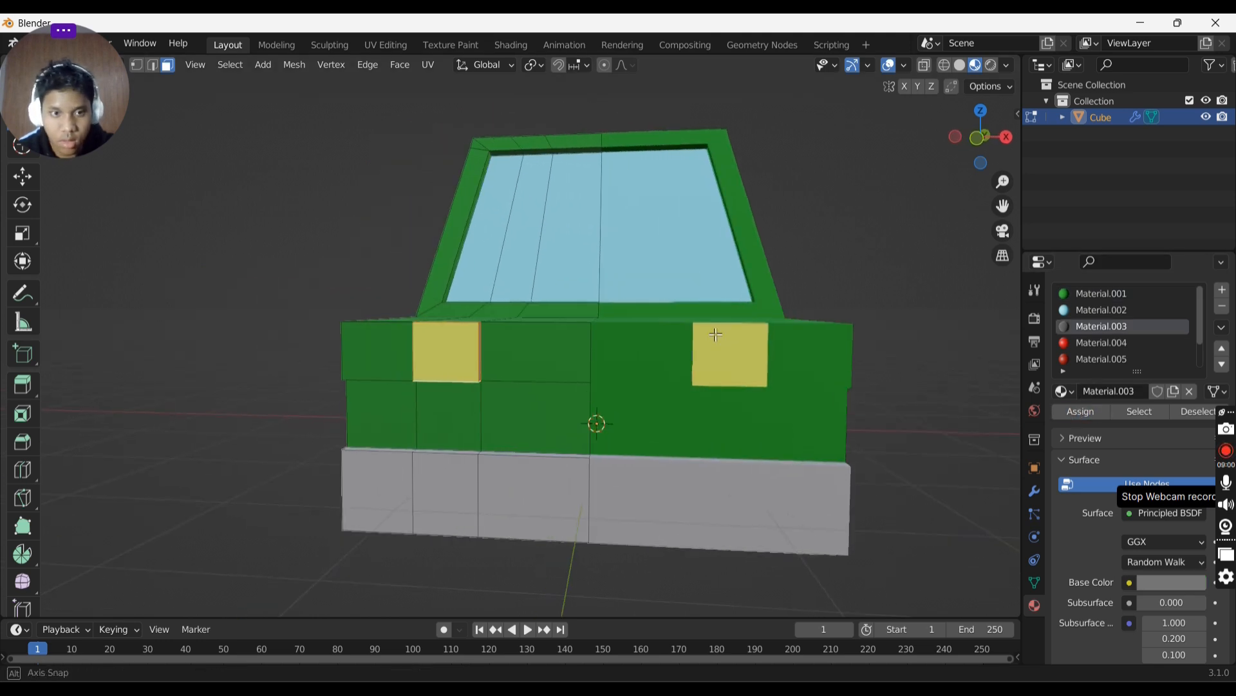
# - Add a new material with an orange base colour and assign it to the outer front corner face beside the headlight
pyautogui.click(1222, 290)
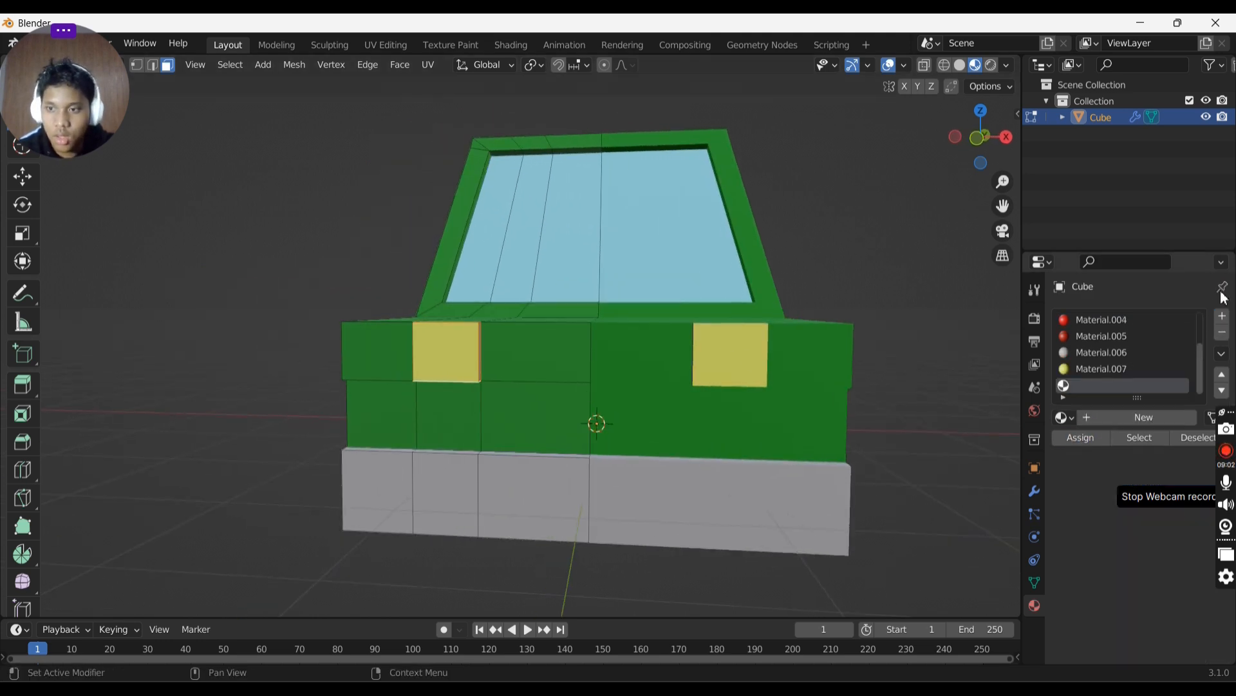
pyautogui.click(1128, 420)
pyautogui.click(1148, 609)
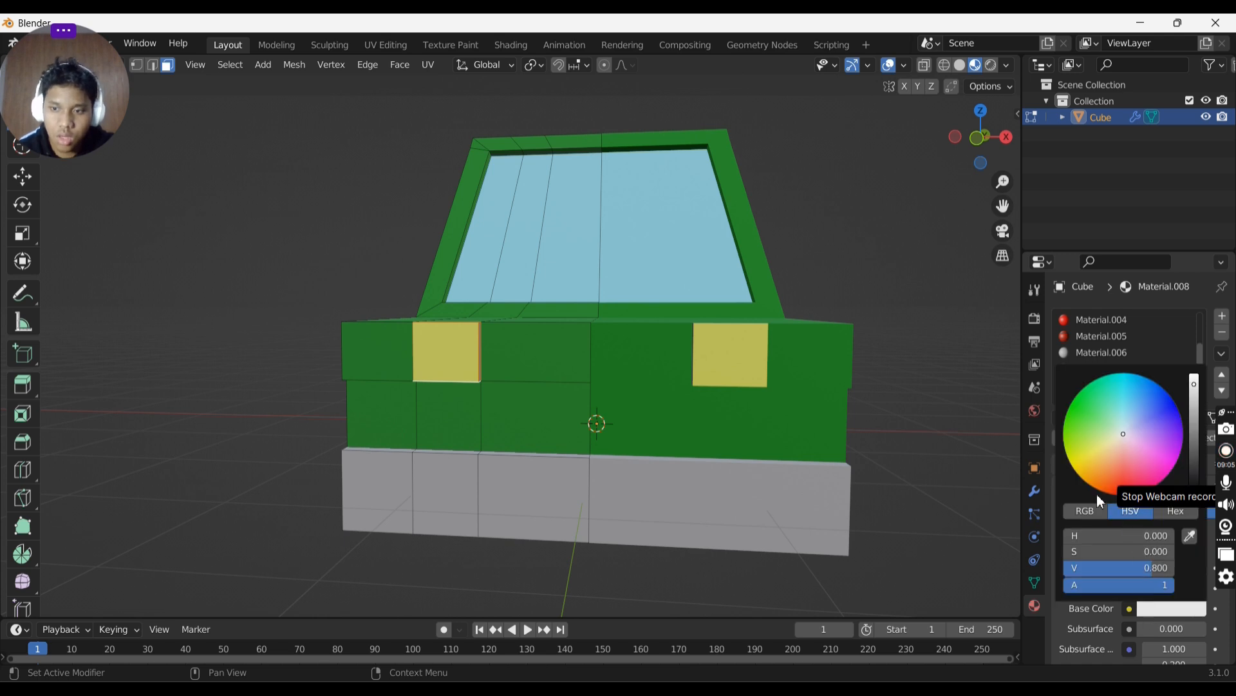
pyautogui.moveTo(1096, 493); pyautogui.dragTo(1097, 476)
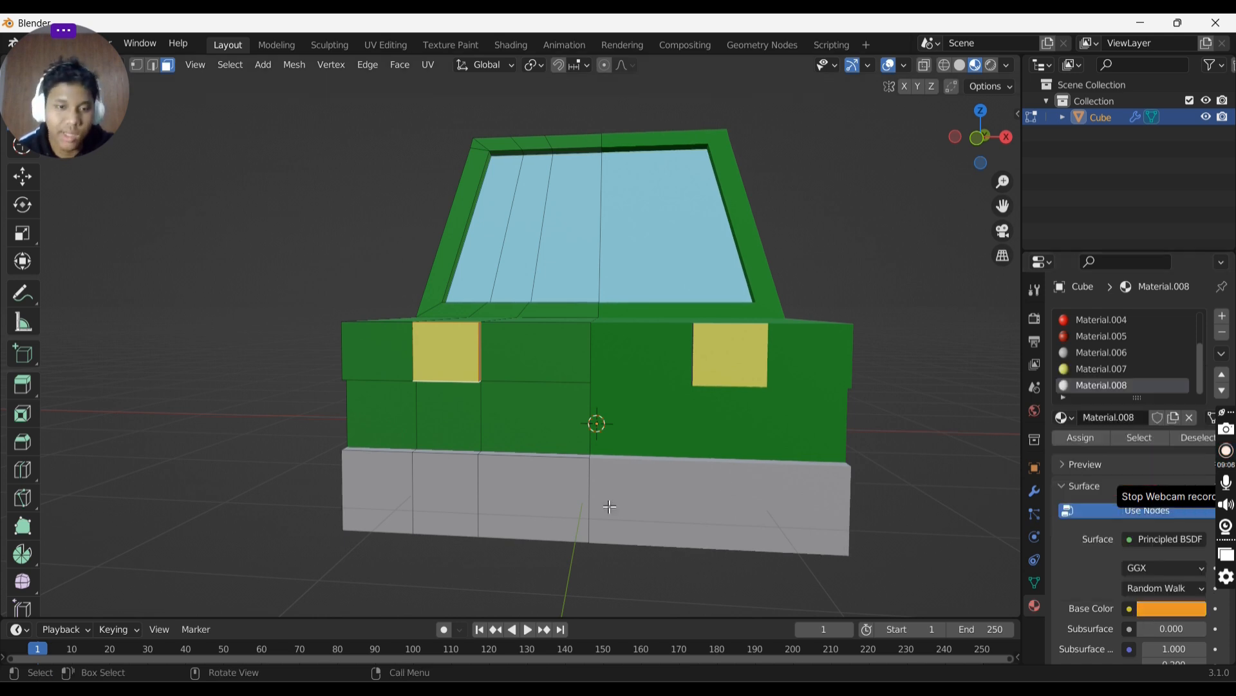
pyautogui.click(353, 358)
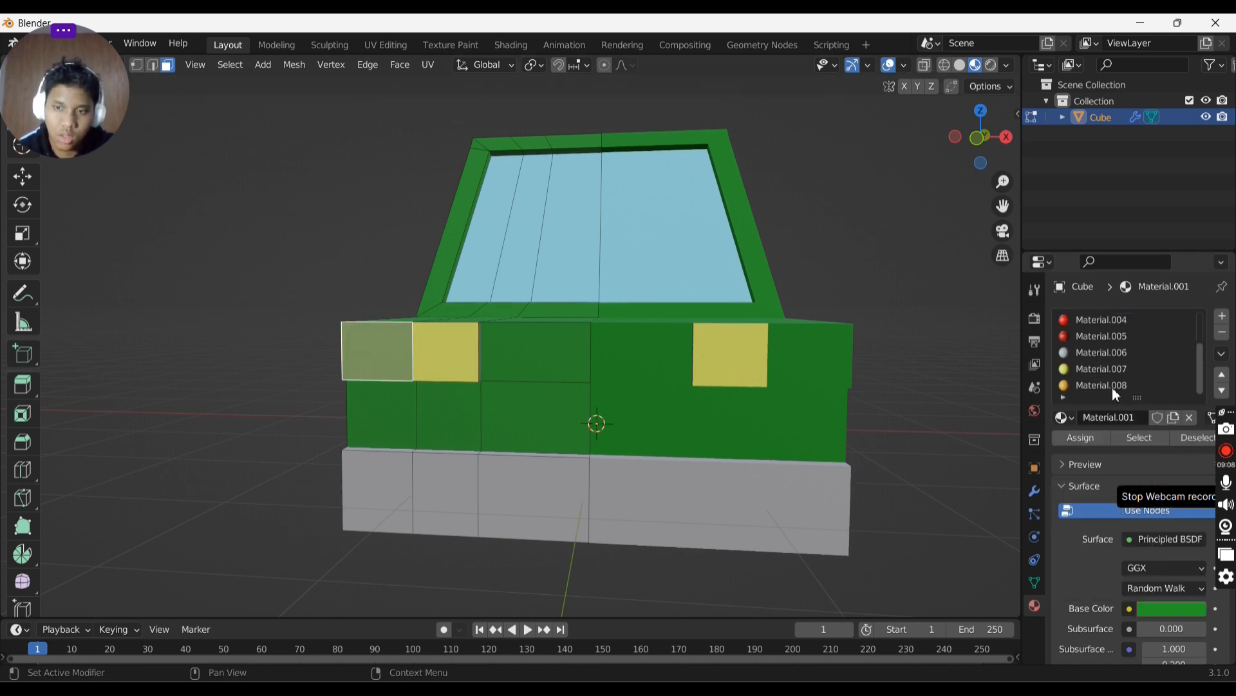
pyautogui.scroll(3, 1109, 383)
pyautogui.scroll(-3, 1103, 361)
pyautogui.click(1104, 386)
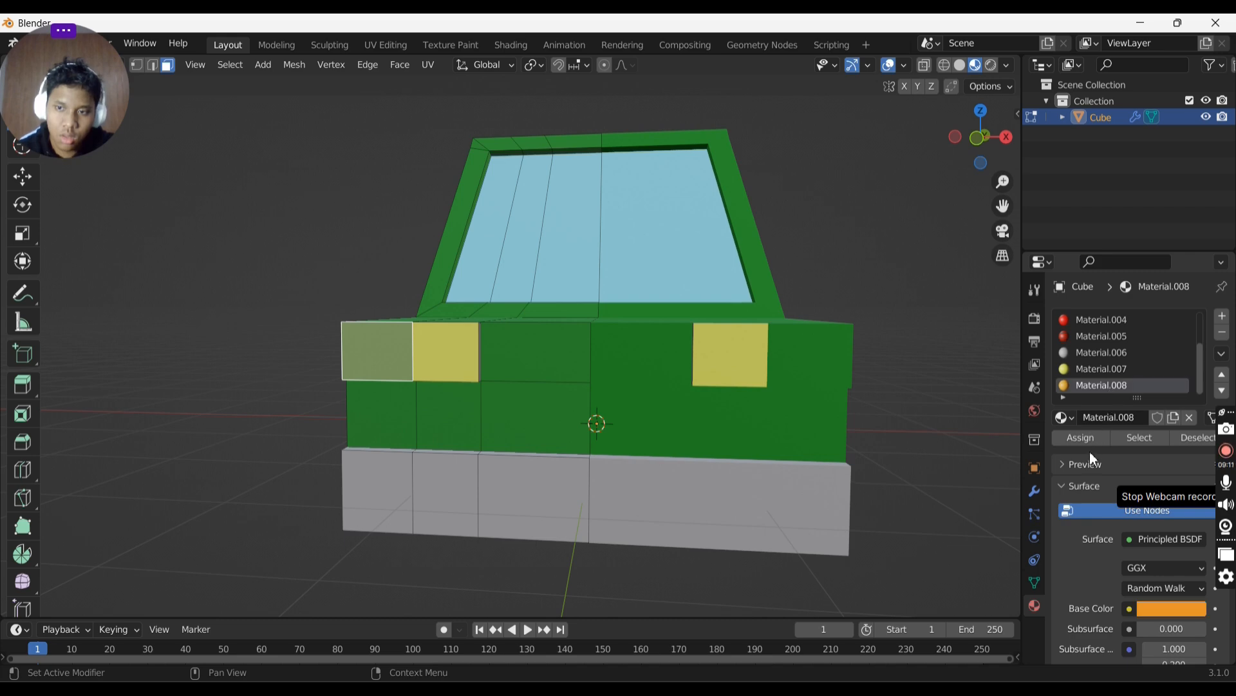
pyautogui.click(1081, 438)
# - Inspect the painted front and underside faces from several angles, then return to Object Mode
pyautogui.moveTo(708, 415); pyautogui.dragTo(527, 152, button='middle')
pyautogui.click(865, 419)
pyautogui.click(865, 420)
pyautogui.keyDown('shift'); pyautogui.click(846, 436); pyautogui.keyUp('shift')
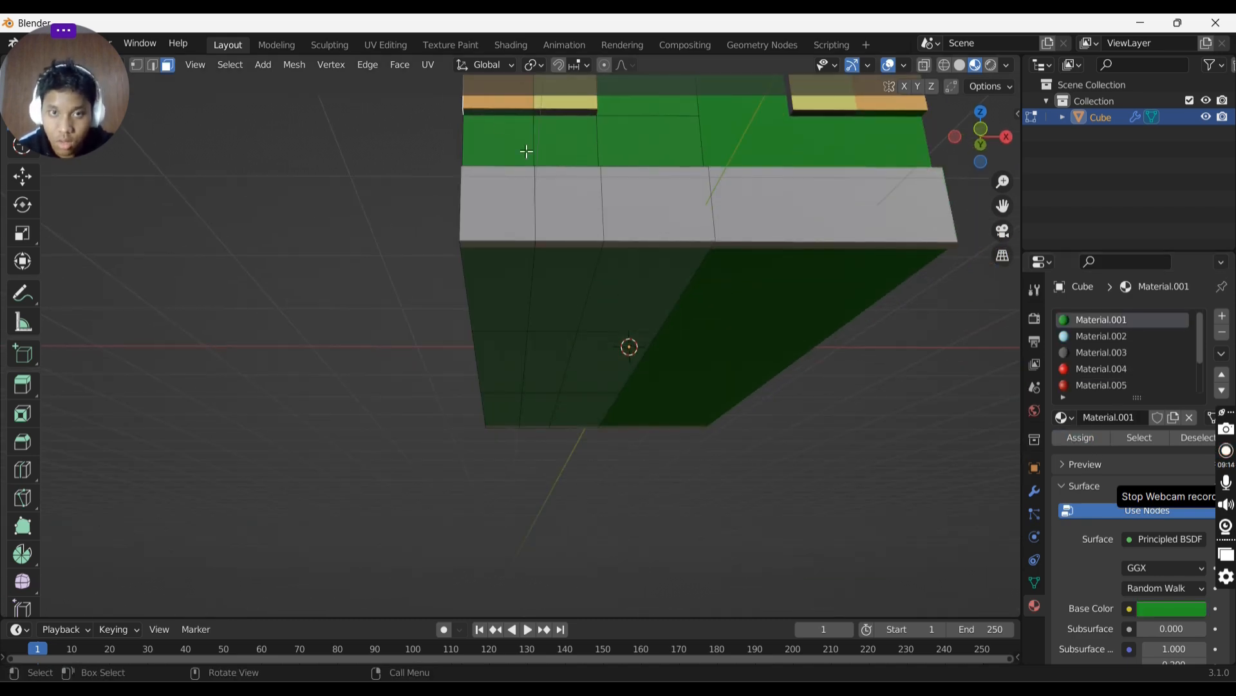
pyautogui.keyDown('shift'); pyautogui.click(498, 116); pyautogui.keyUp('shift')
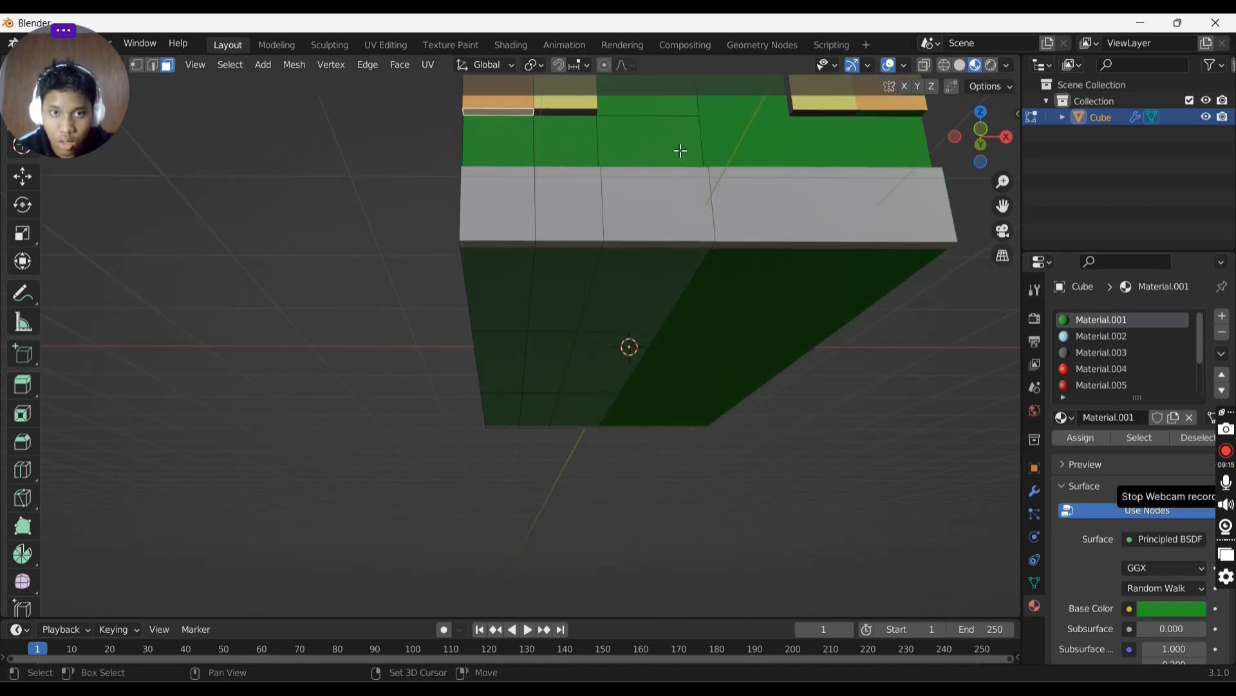
pyautogui.click(1102, 354)
pyautogui.click(776, 403)
pyautogui.moveTo(777, 404); pyautogui.dragTo(848, 466, button='middle')
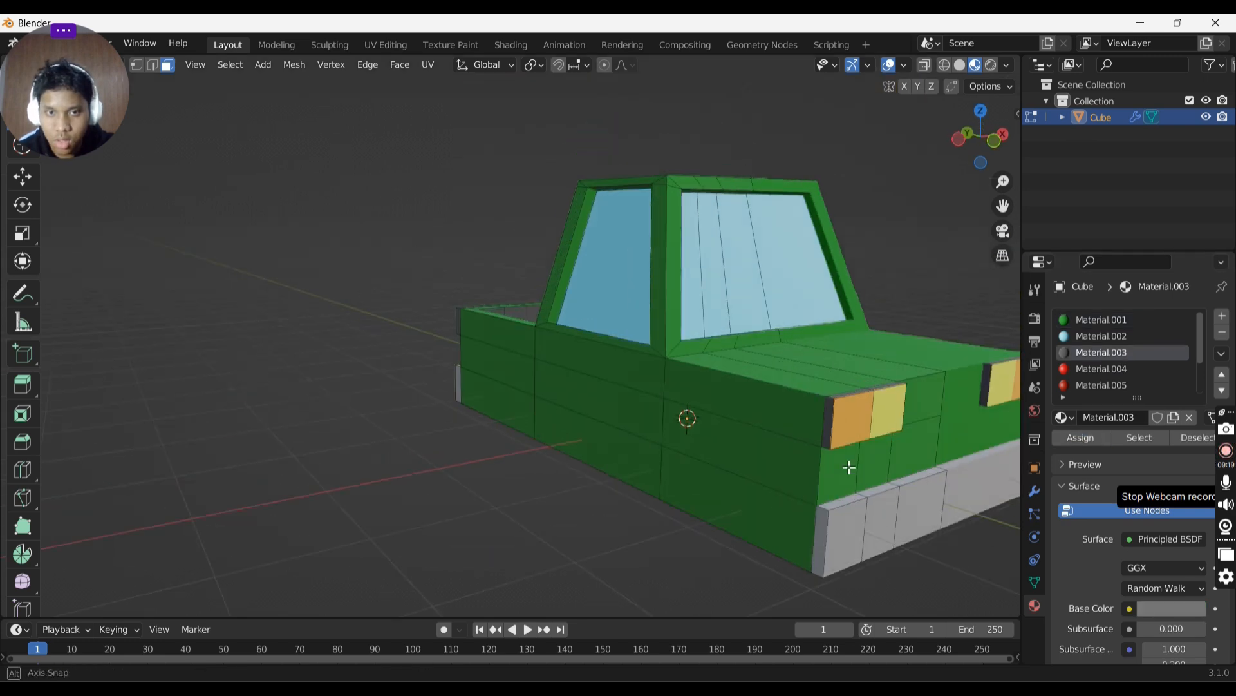
pyautogui.scroll(-1, 851, 453)
pyautogui.press('Tab')
pyautogui.moveTo(917, 316); pyautogui.dragTo(798, 273, button='middle')
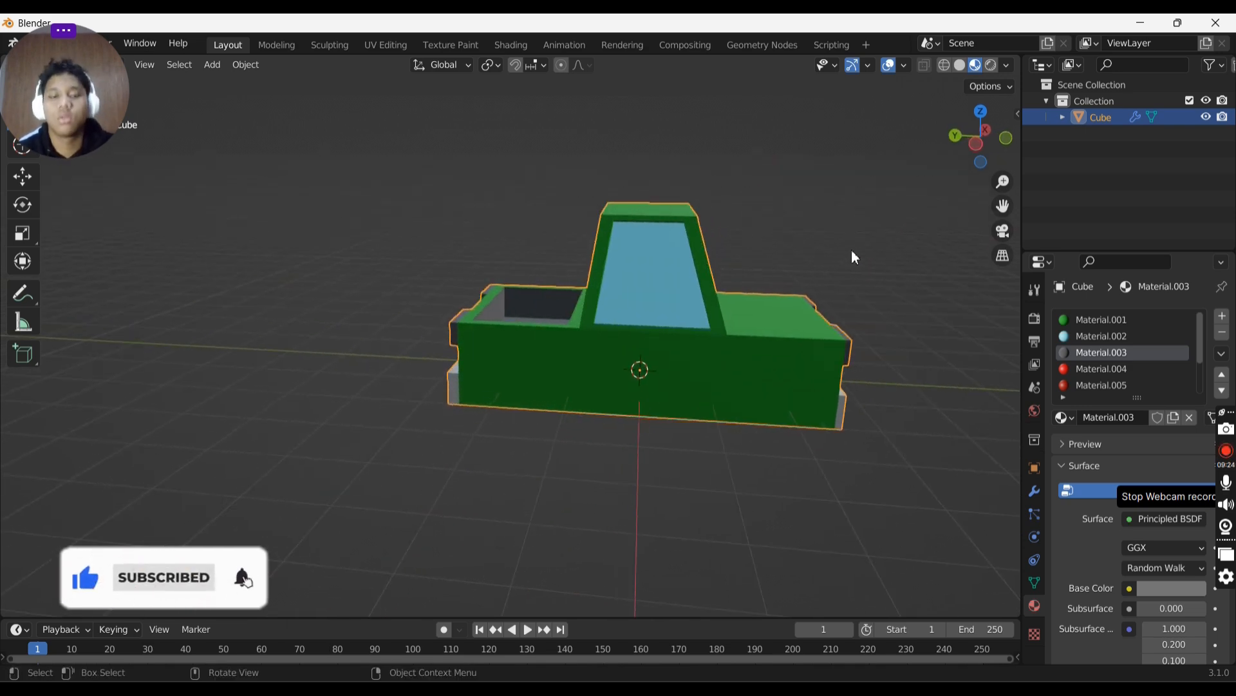
# - Add a circle mesh and move it along the X axis to sit beside the truck
pyautogui.hotkey('shift', 'a')
pyautogui.moveTo(806, 279)
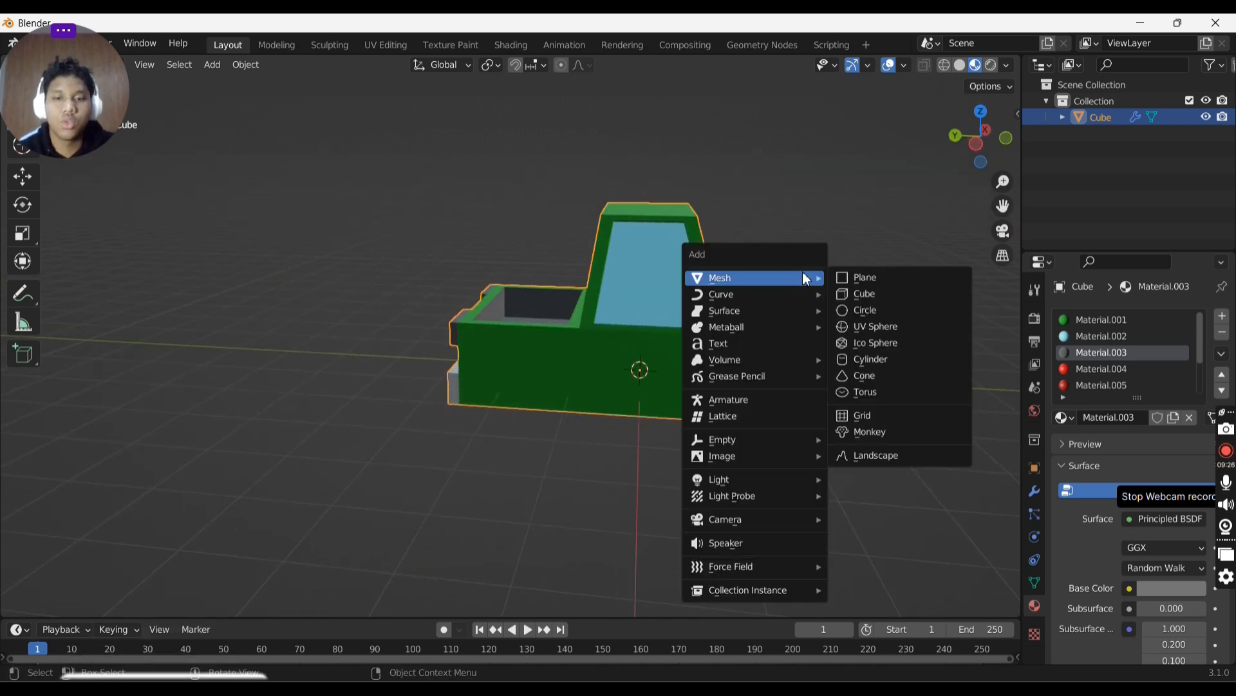
pyautogui.click(881, 310)
pyautogui.moveTo(882, 310); pyautogui.dragTo(690, 276, button='middle')
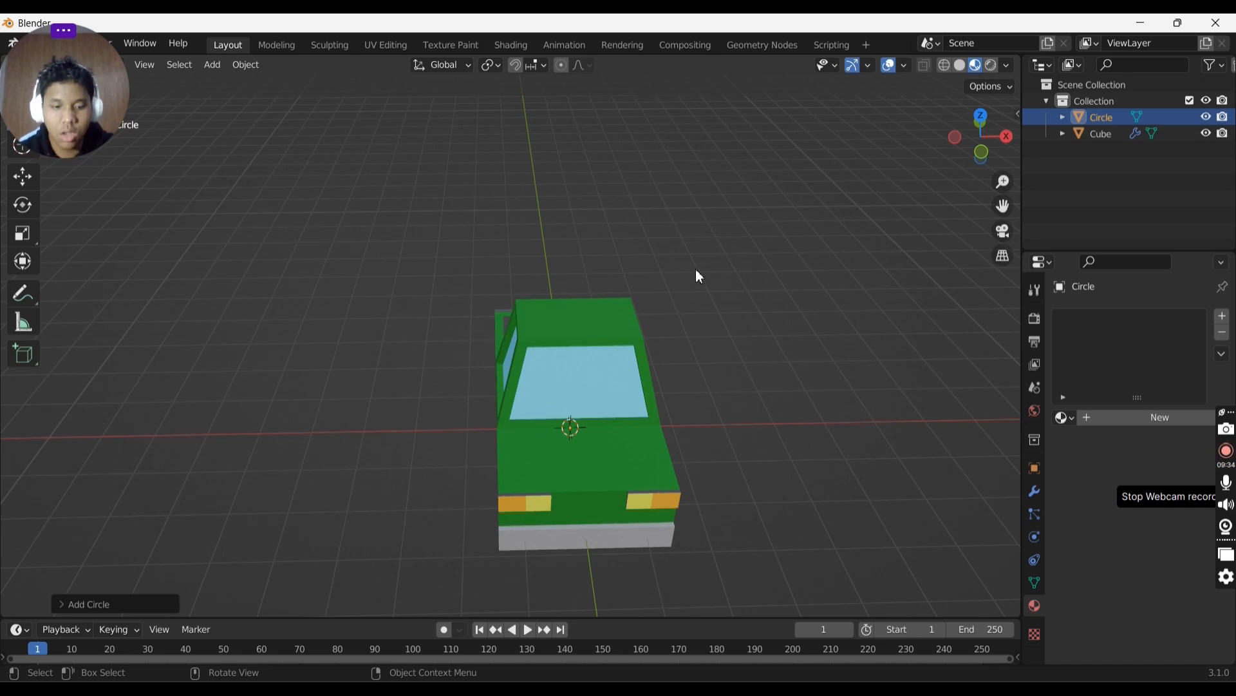
pyautogui.press('g')
pyautogui.press('x')
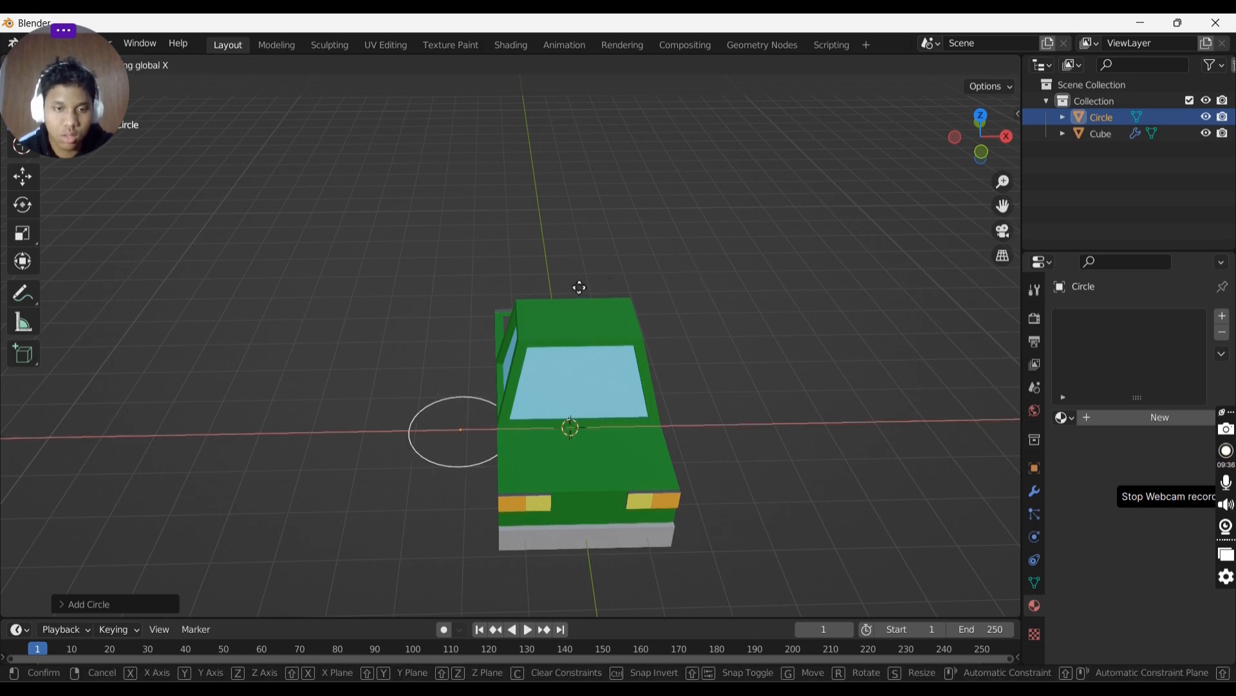
pyautogui.click(527, 287)
pyautogui.moveTo(526, 288); pyautogui.dragTo(636, 259, button='middle')
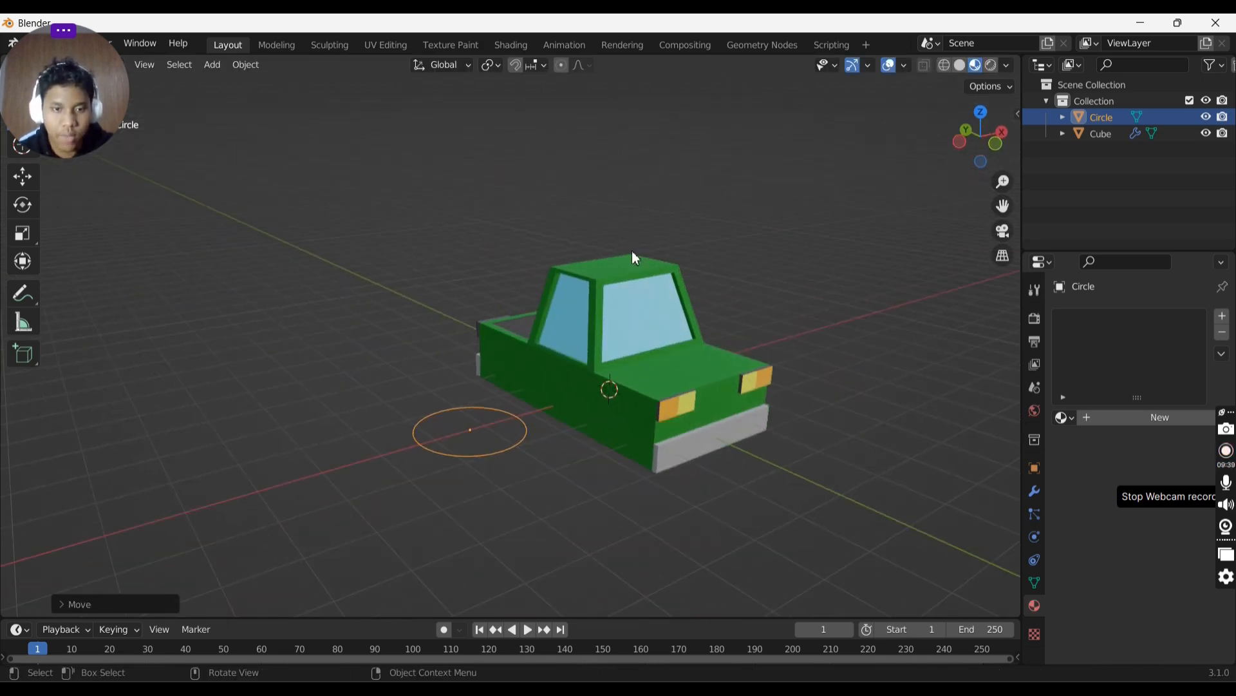
pyautogui.write('s')
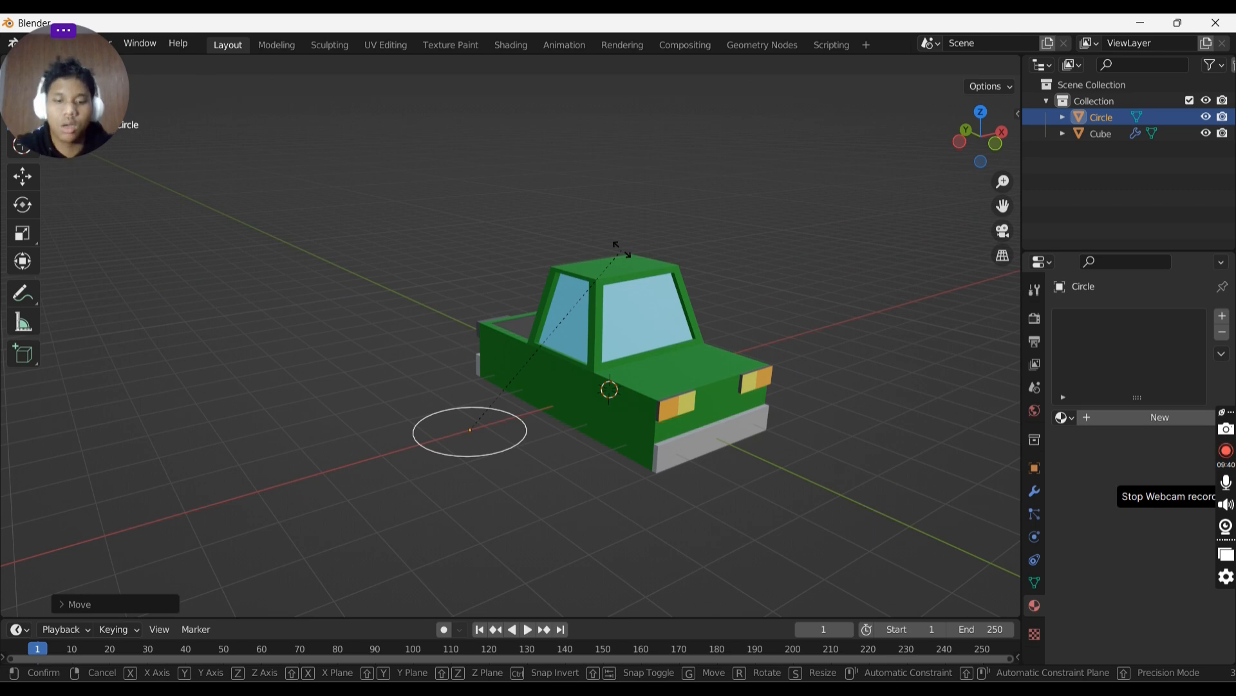
pyautogui.write('190')
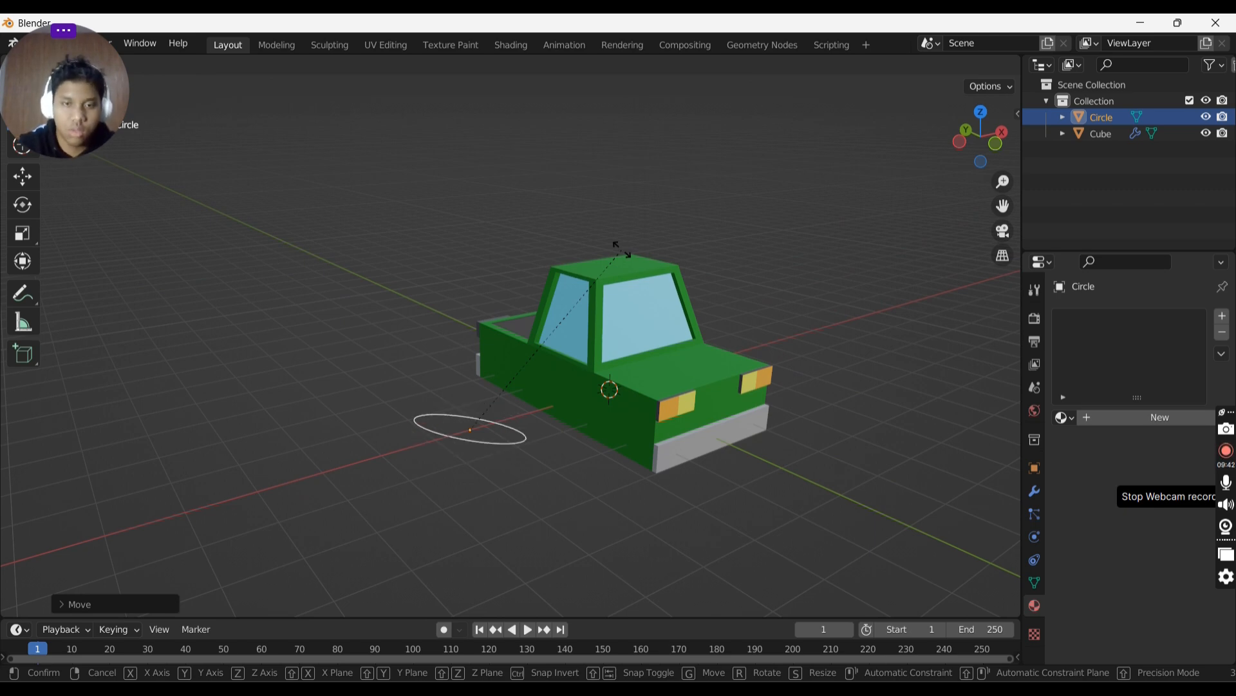
pyautogui.press('Return')
pyautogui.hotkey('ctrl', 'z')
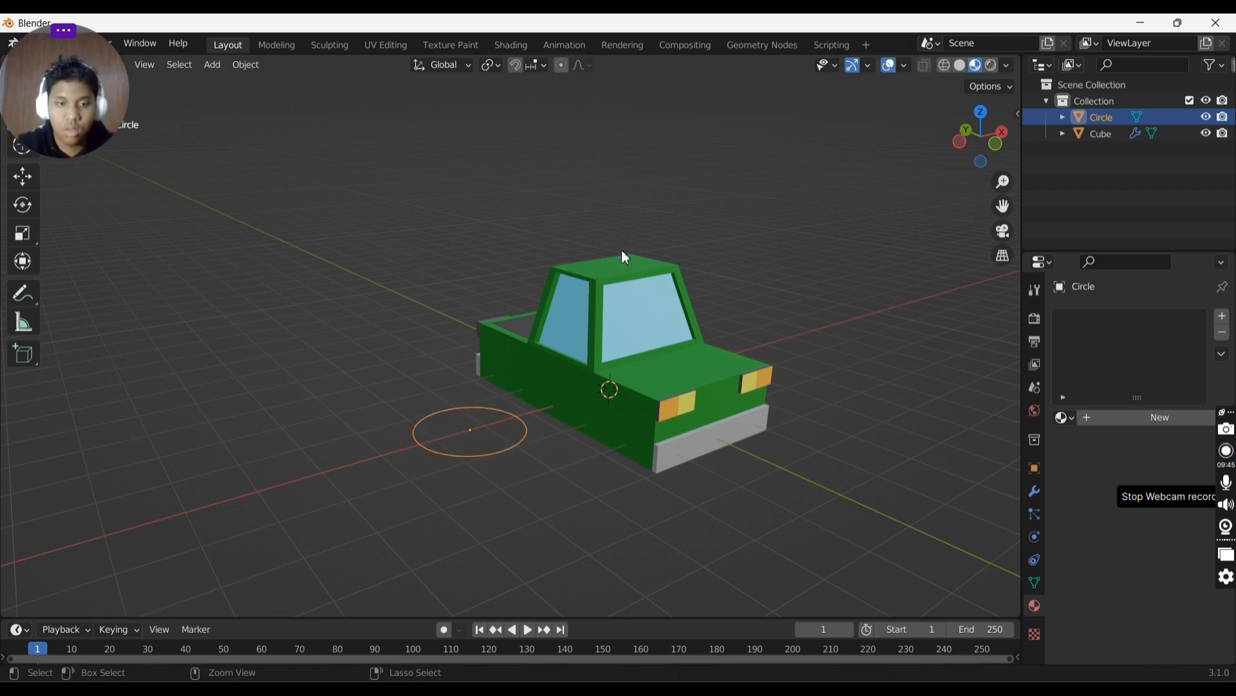
# - Rotate the circle 90 degrees so it stands upright beside the truck
pyautogui.write('s90')
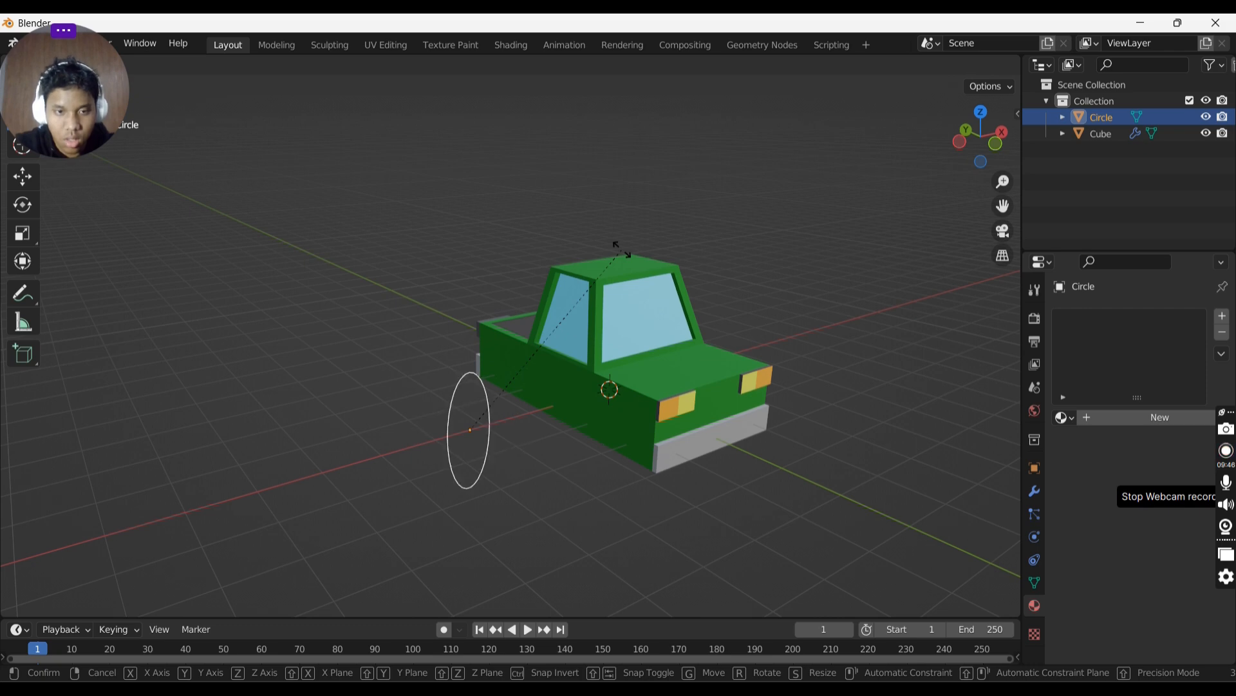
pyautogui.press('Return')
pyautogui.moveTo(621, 318); pyautogui.dragTo(566, 282, button='middle')
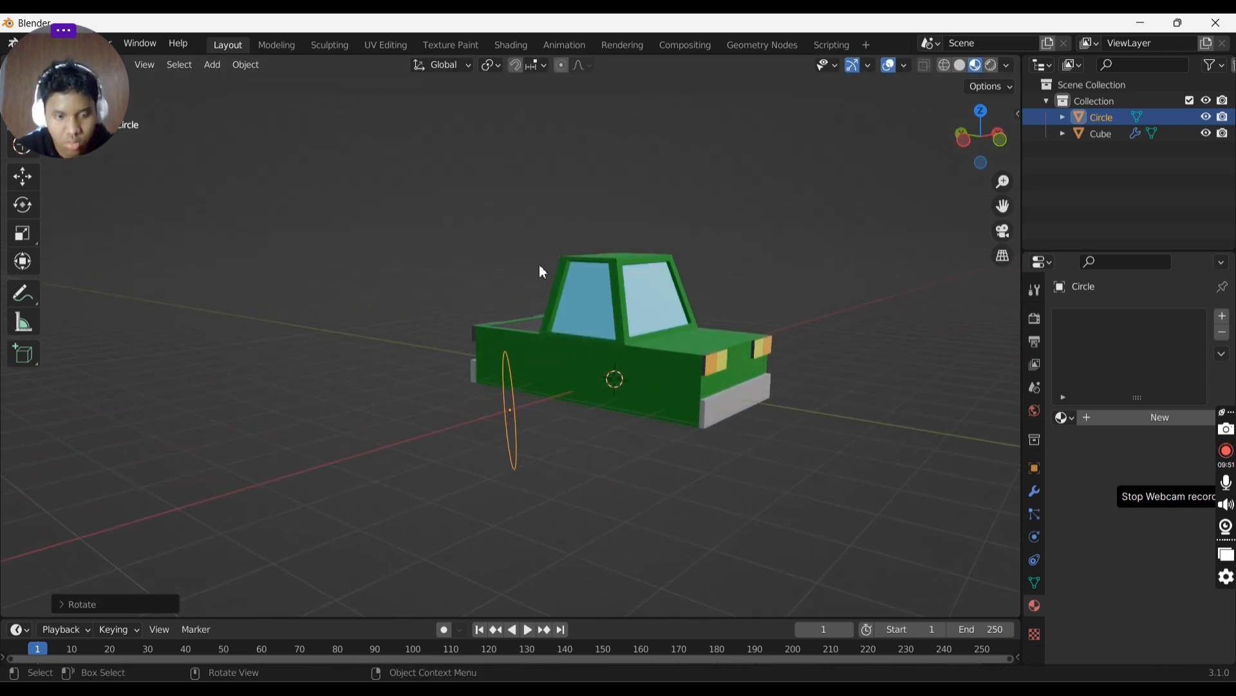
pyautogui.moveTo(745, 326); pyautogui.dragTo(802, 265, button='middle')
# - Rotate the circle 180 degrees, then undo that rotation
pyautogui.write('s')
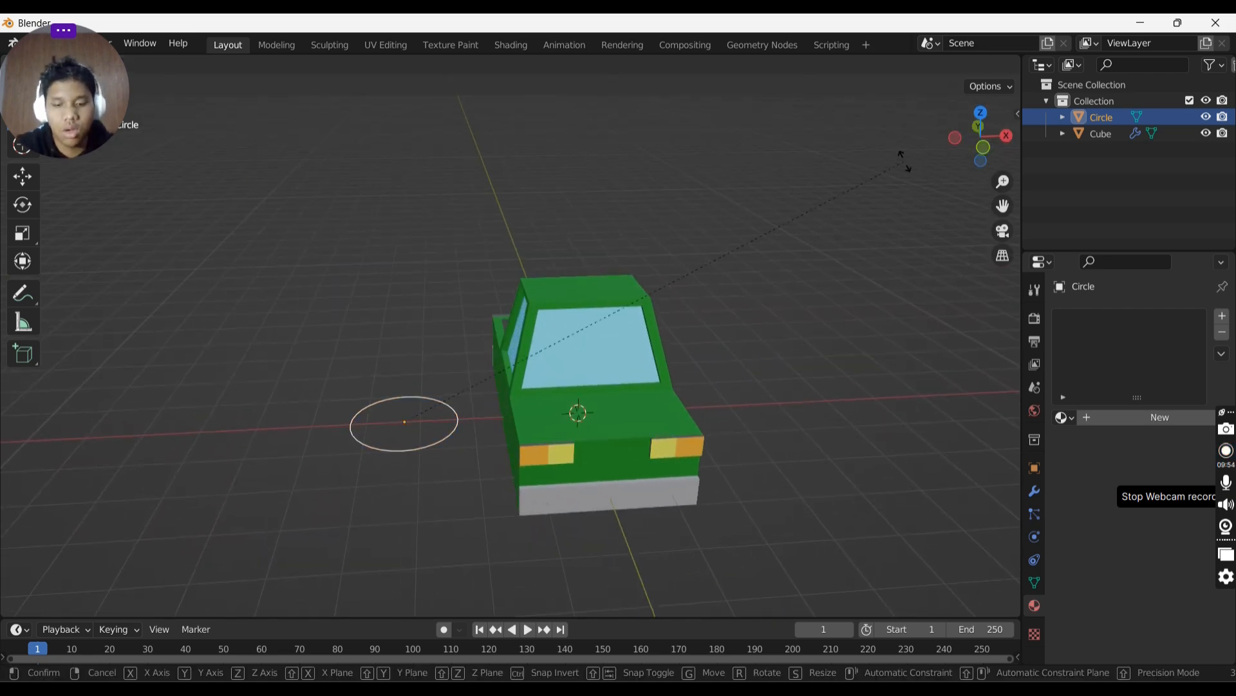
pyautogui.write('180')
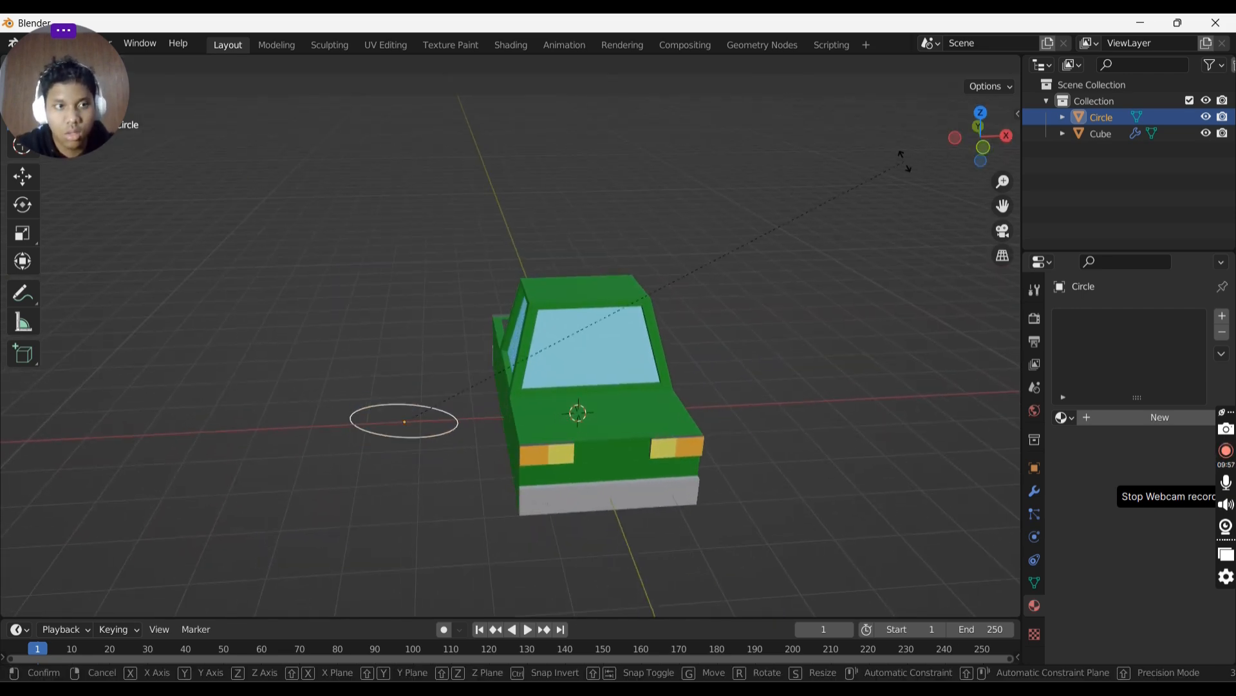
pyautogui.press('BackSpace')
pyautogui.click(903, 165)
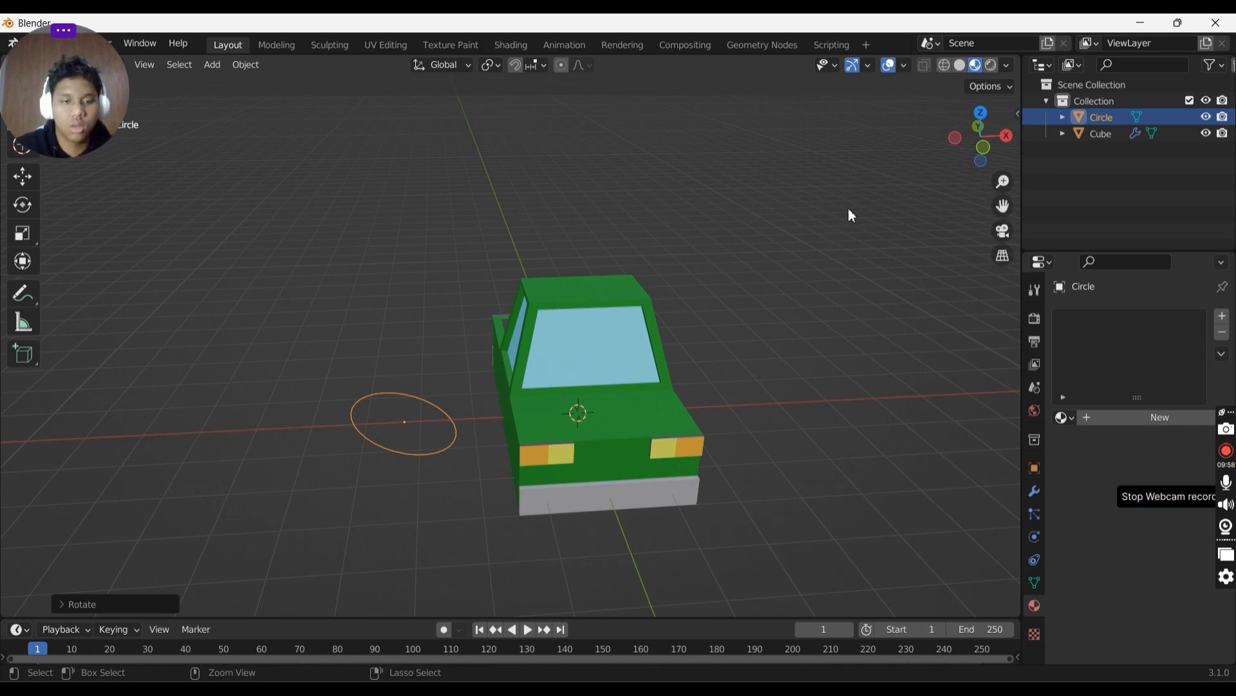
pyautogui.write('s')
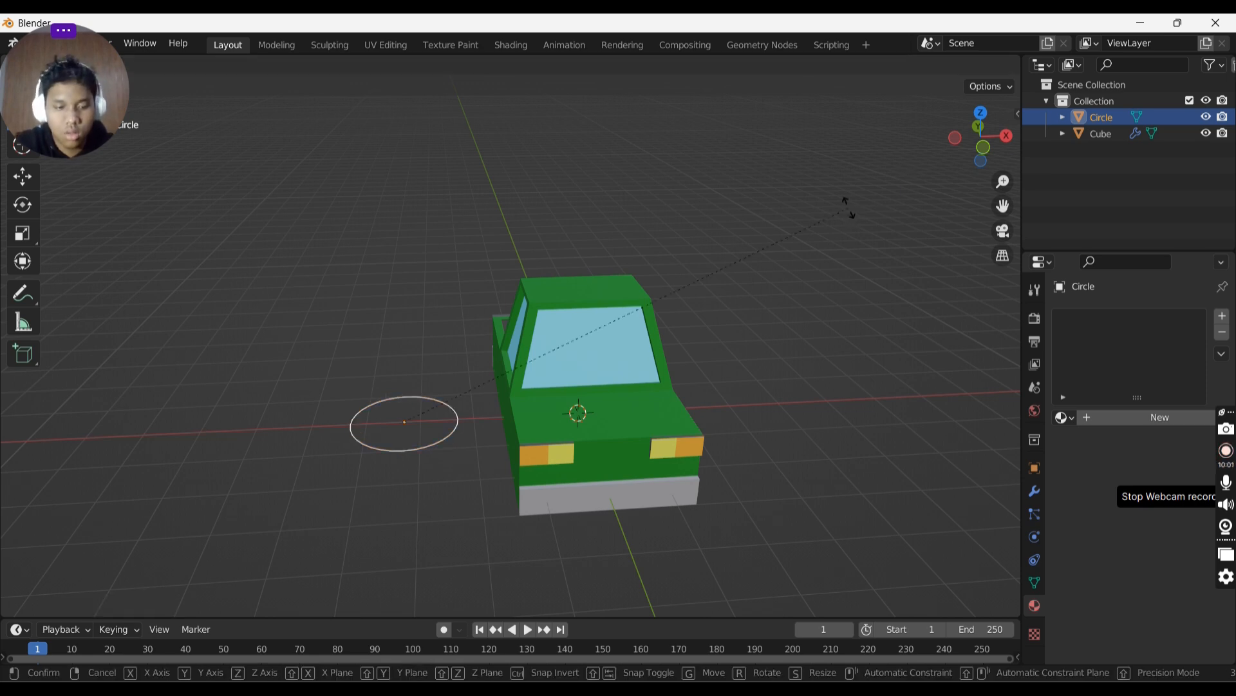
pyautogui.write('180')
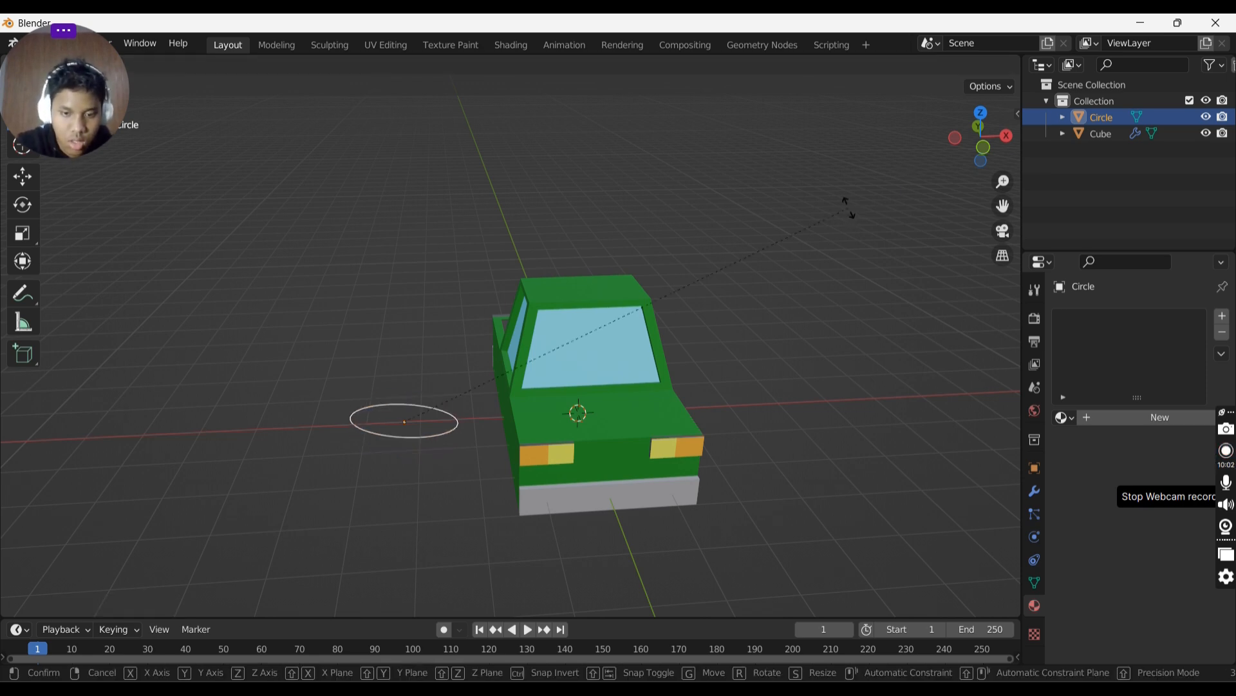
pyautogui.press('Return')
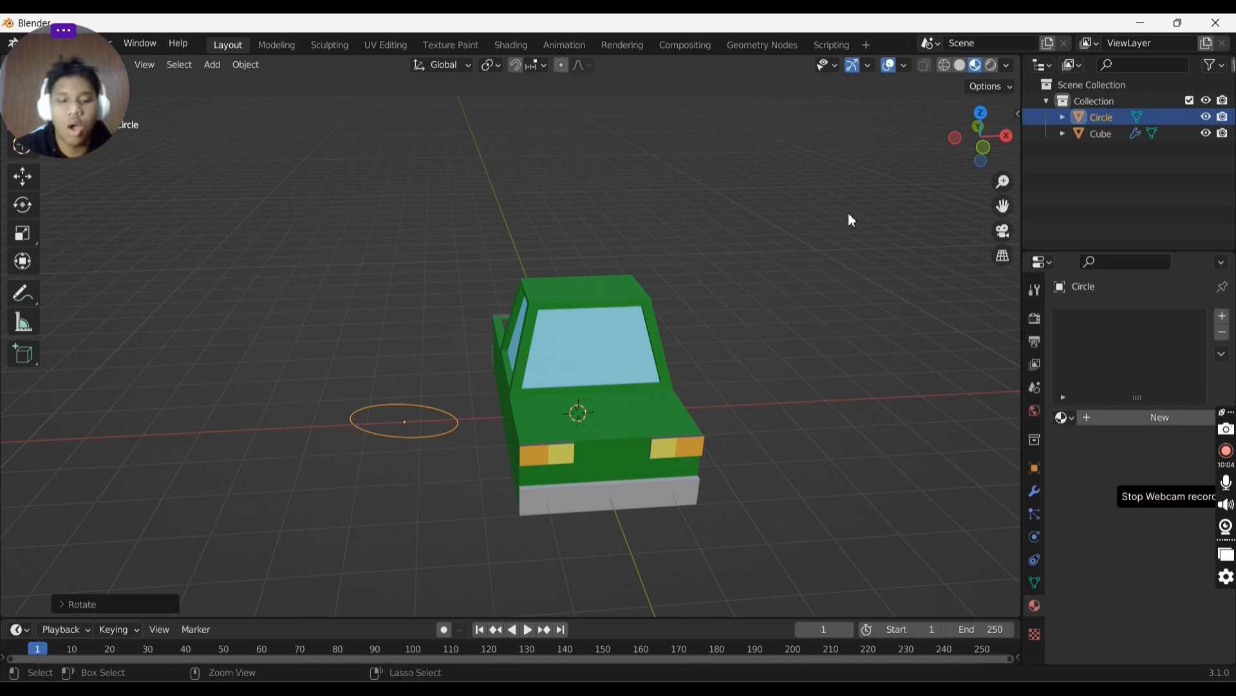
pyautogui.hotkey('ctrl', 'z')
pyautogui.moveTo(1000, 122); pyautogui.dragTo(853, 155)
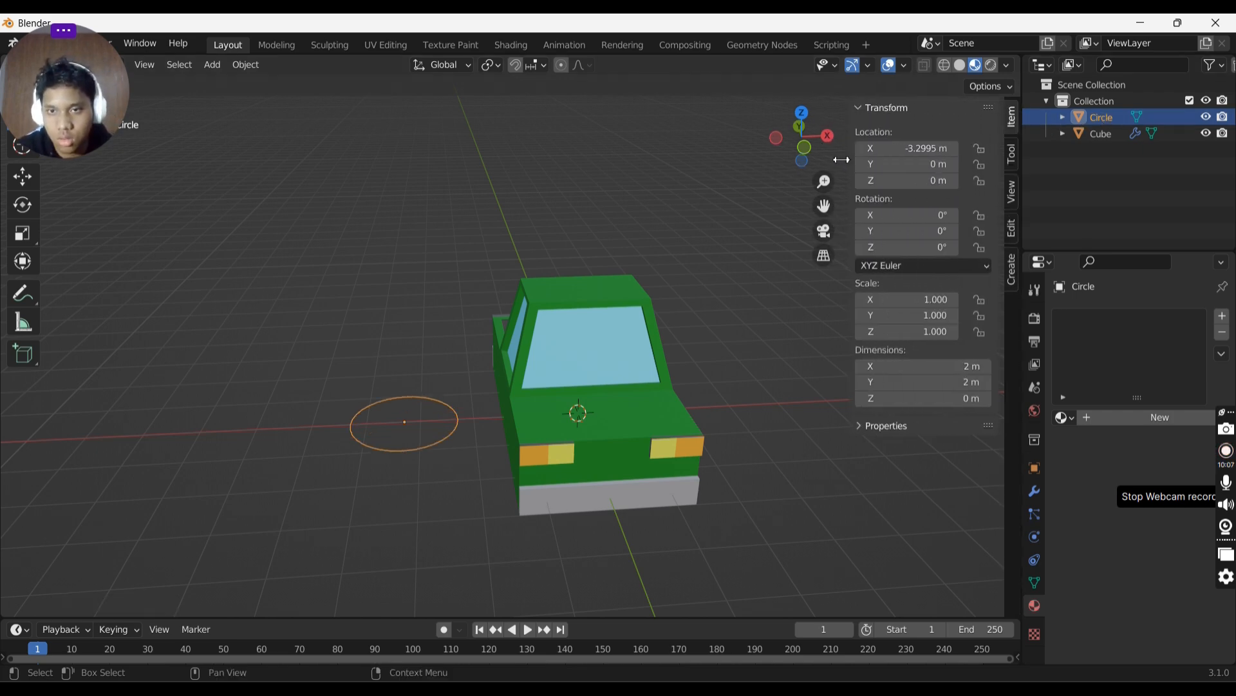
# - Set the circle's X rotation to 180° and back to 0°, then set its Z rotation to 180°
pyautogui.click(907, 217)
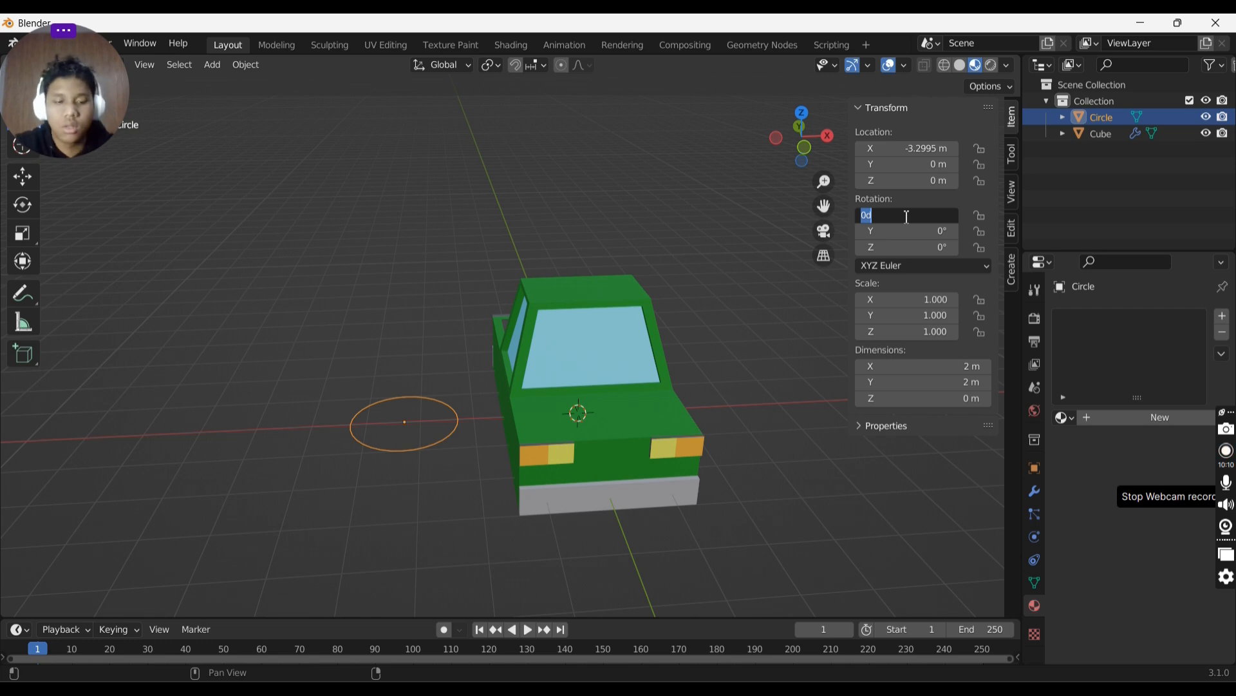
pyautogui.press('Return')
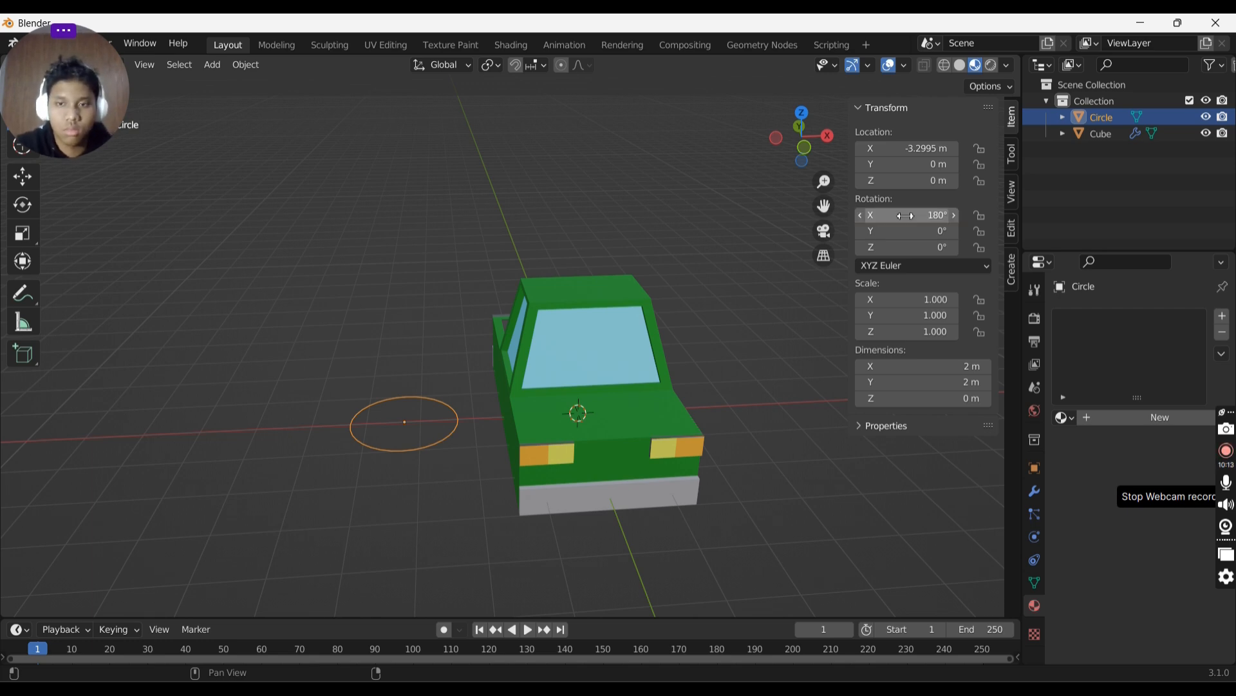
pyautogui.click(910, 217)
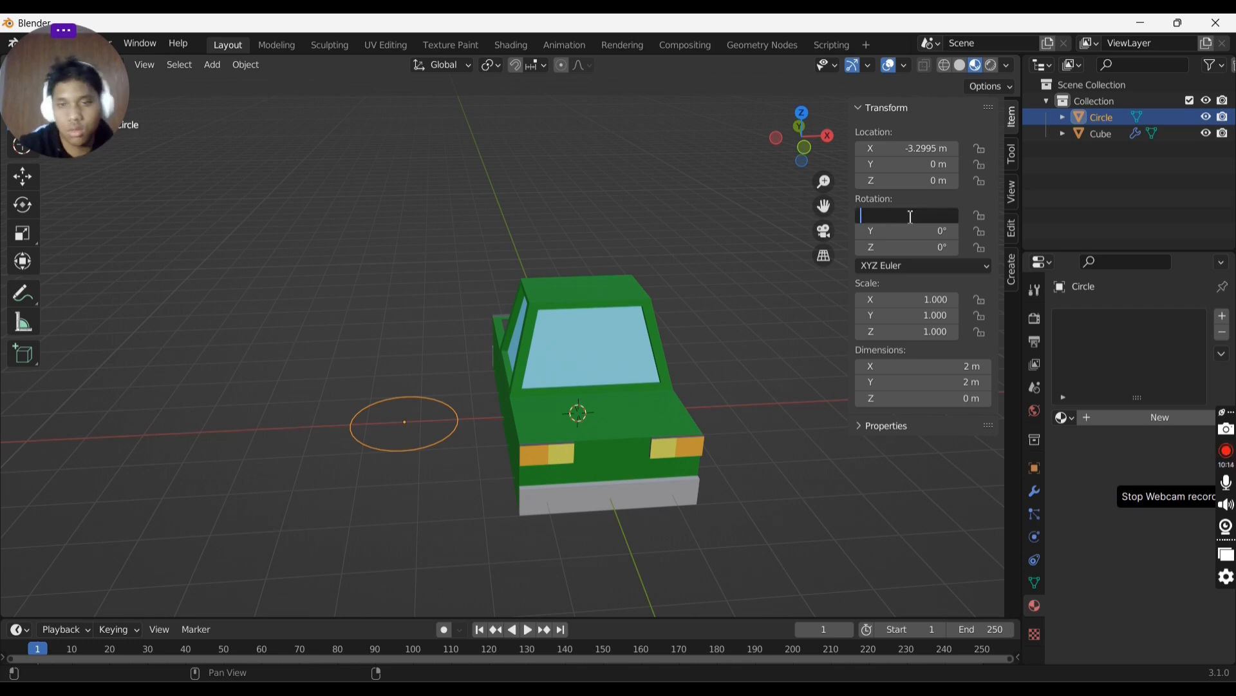
pyautogui.press('Return')
pyautogui.click(934, 247)
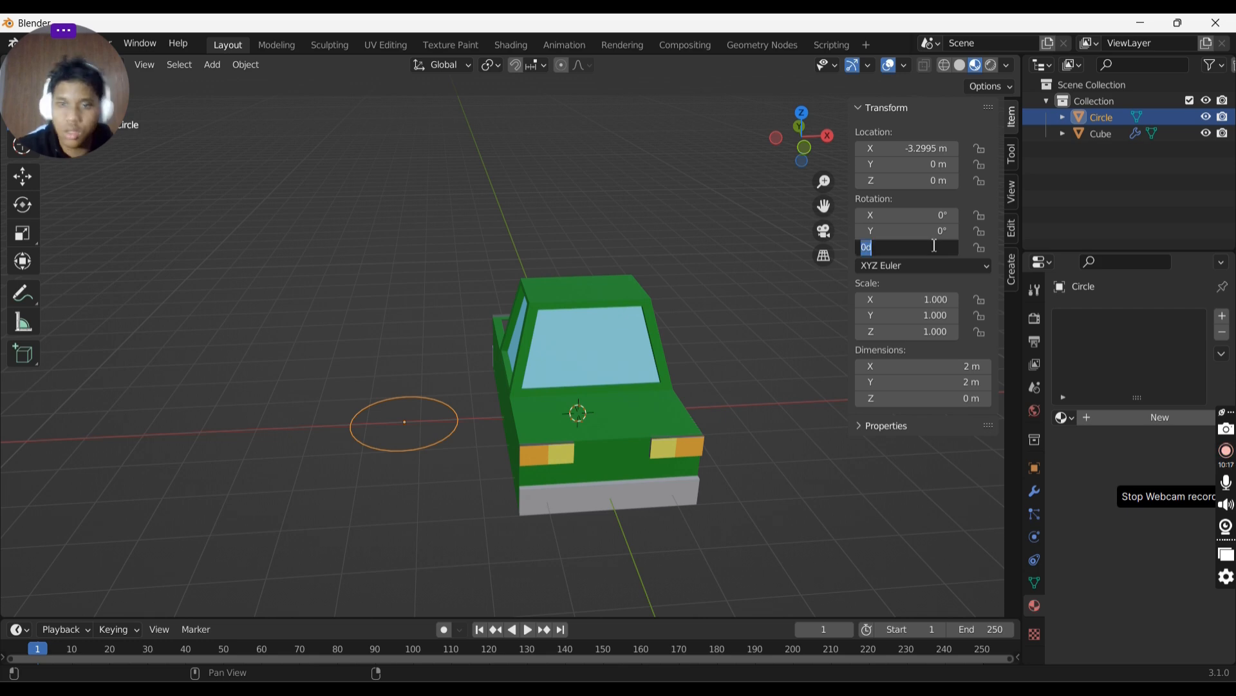
pyautogui.press('Return')
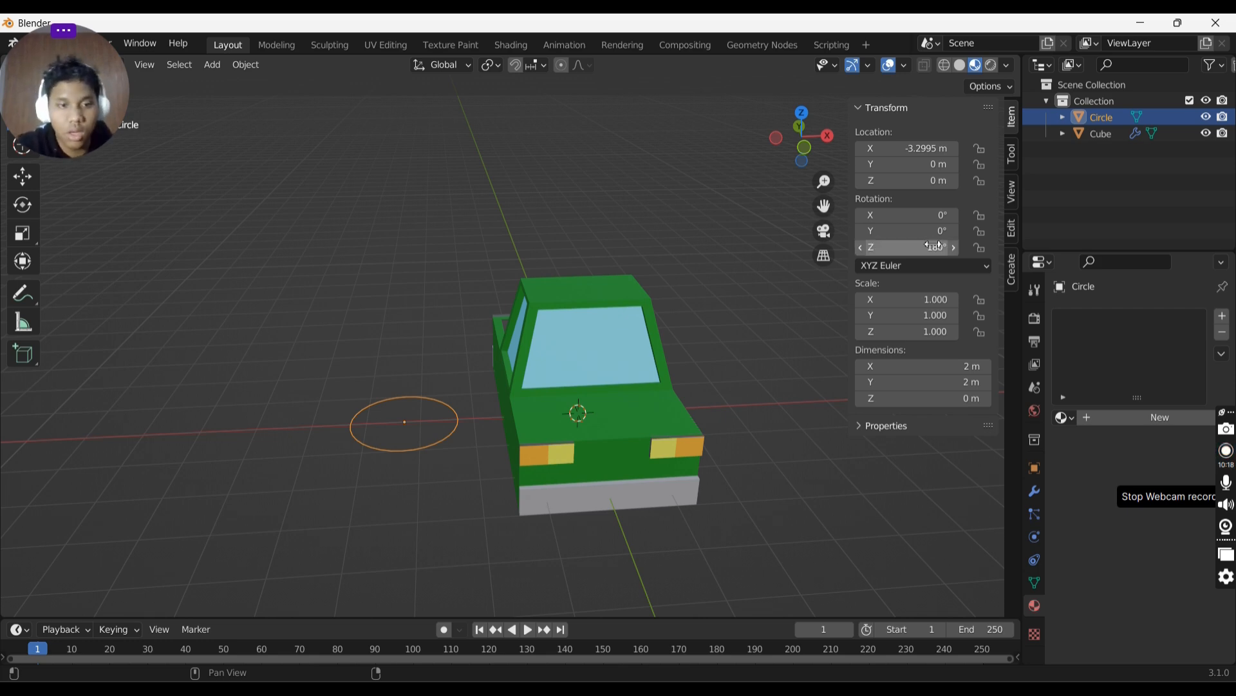
pyautogui.click(581, 259)
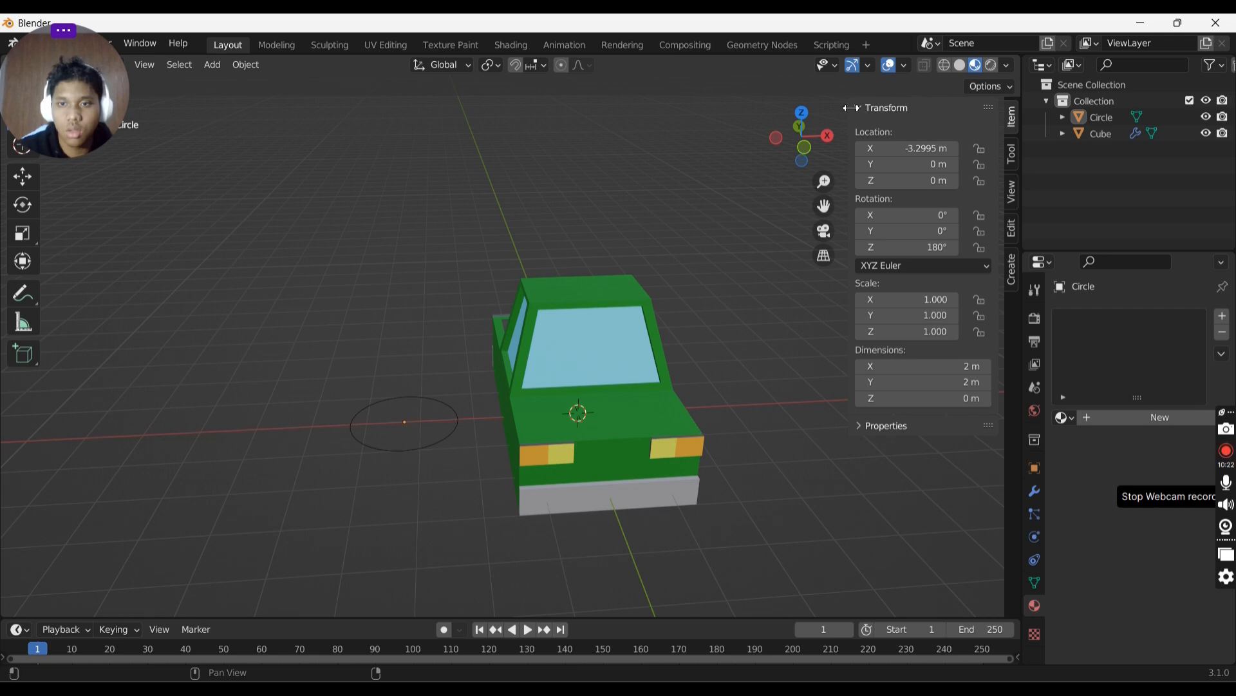
pyautogui.press('n')
# - Rotate the circle in front view so it stands upright like a wheel beside the truck's side
pyautogui.click(419, 440)
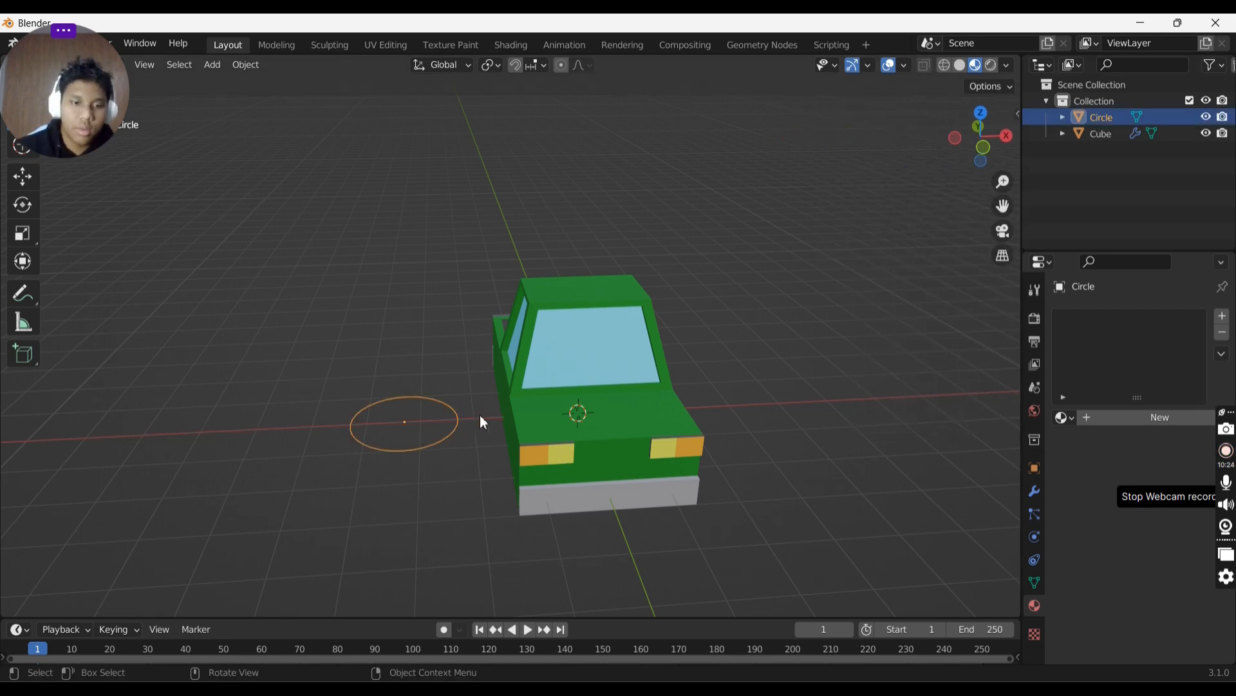
pyautogui.press('s')
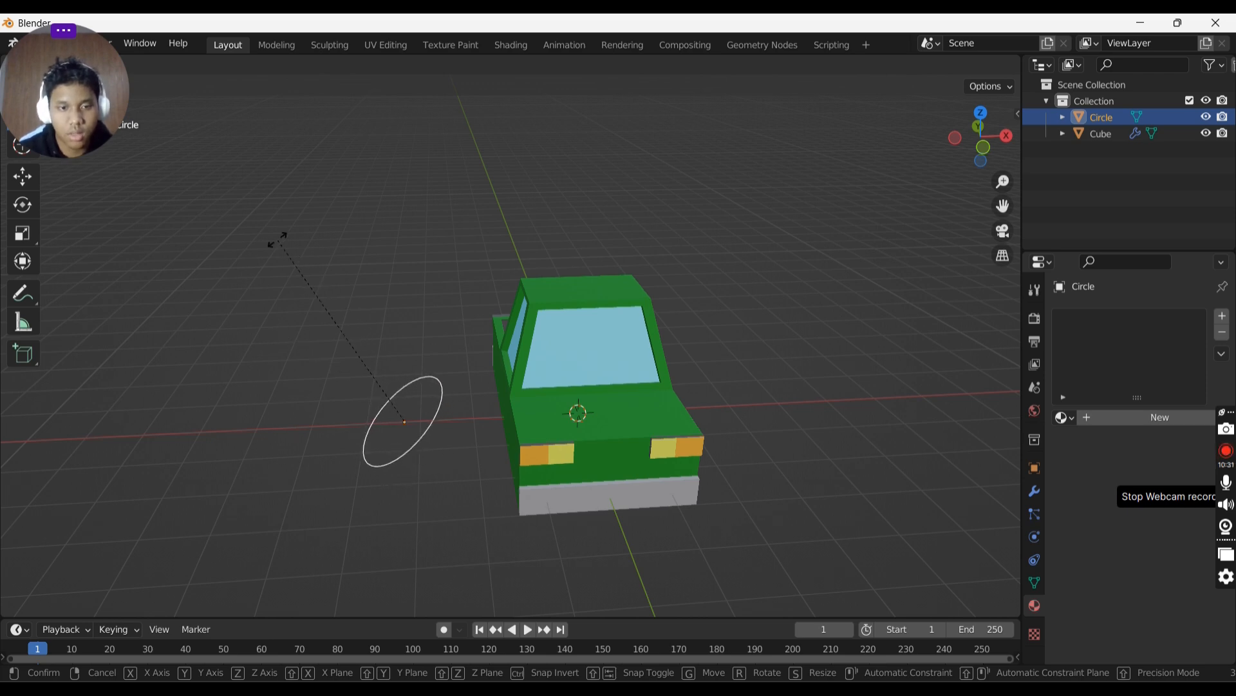
pyautogui.click(150, 240)
pyautogui.moveTo(151, 239); pyautogui.dragTo(567, 253, button='middle')
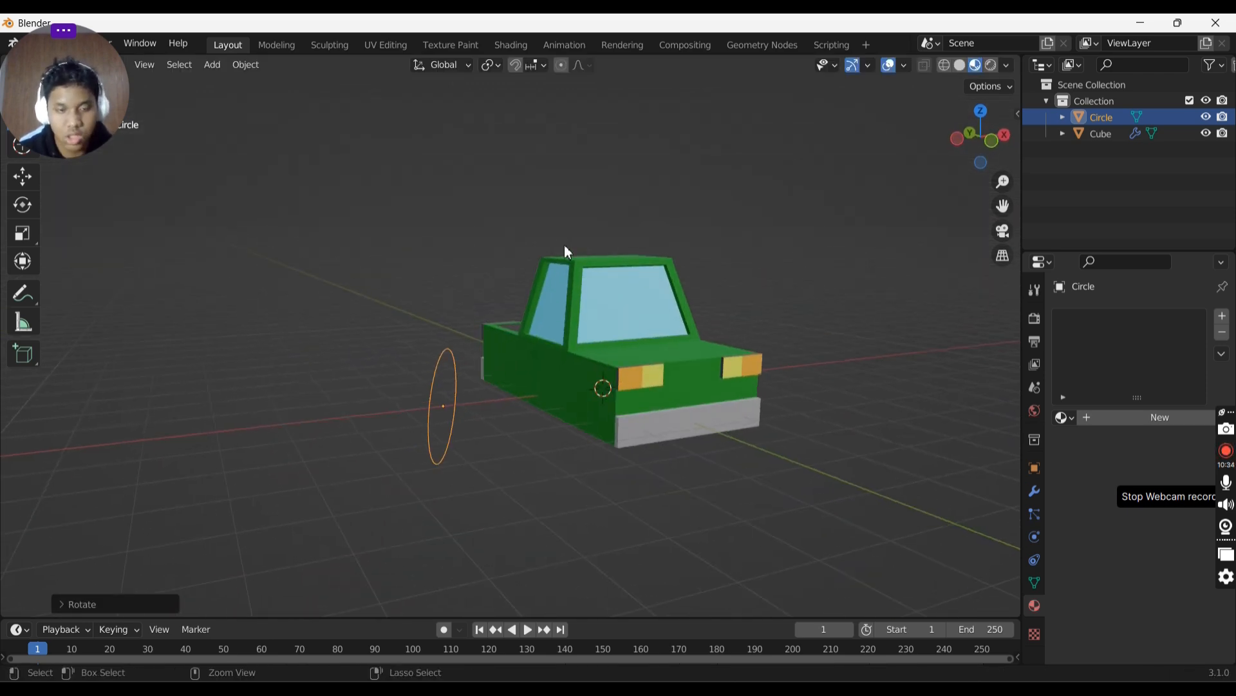
pyautogui.click(992, 141)
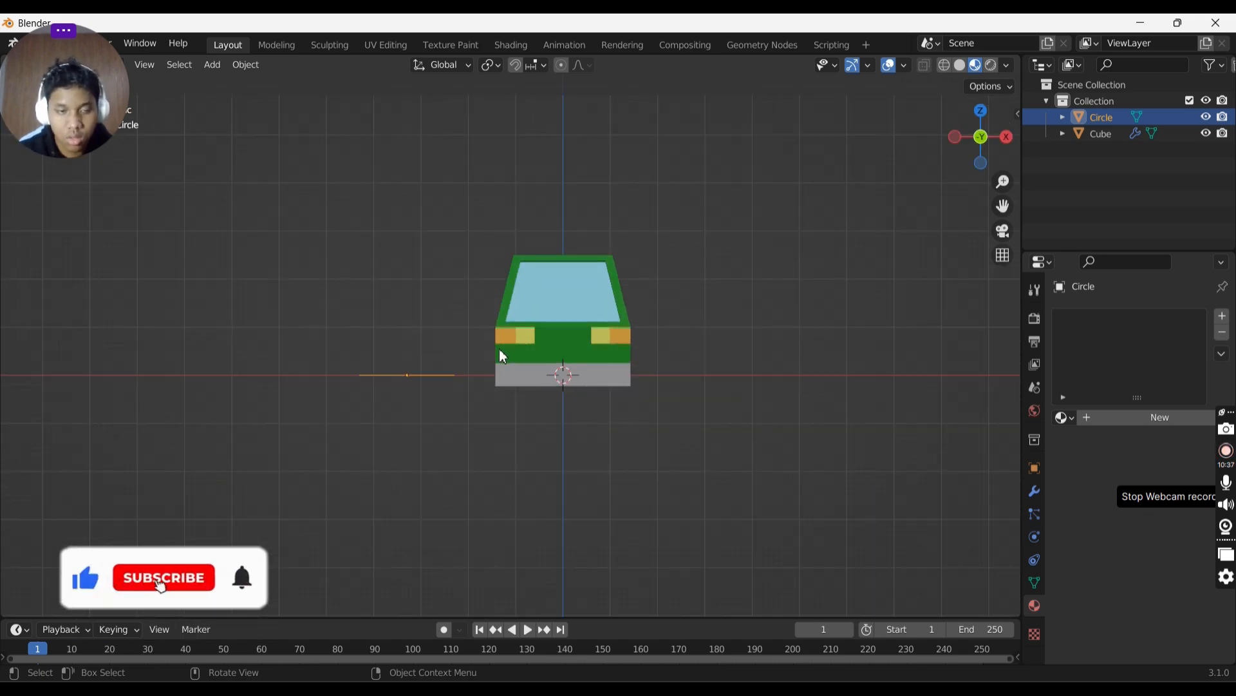
pyautogui.press('r')
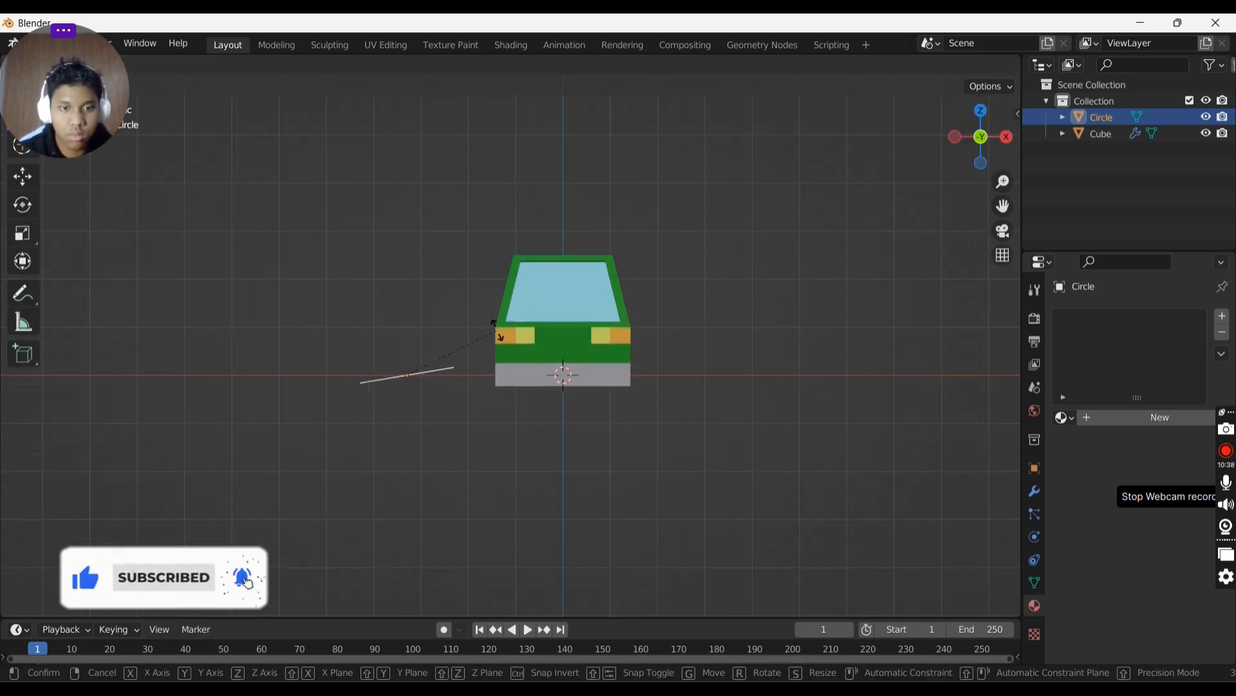
pyautogui.click(359, 219)
pyautogui.press('KP_5')
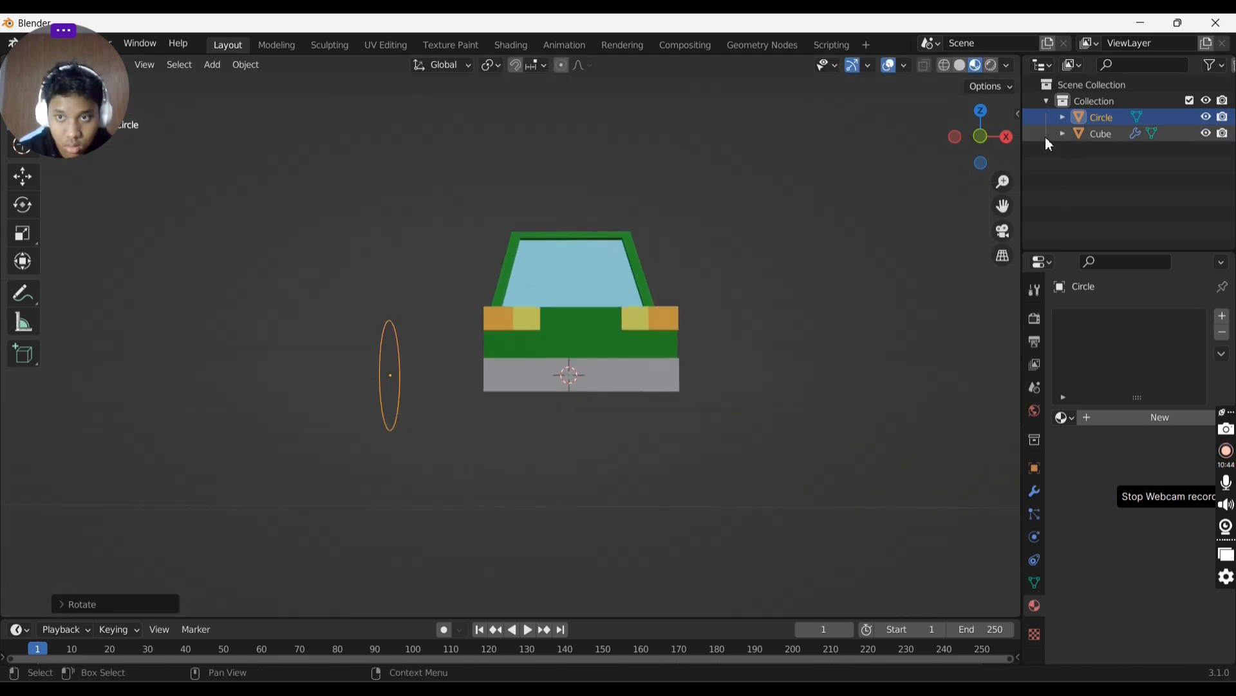
pyautogui.click(983, 141)
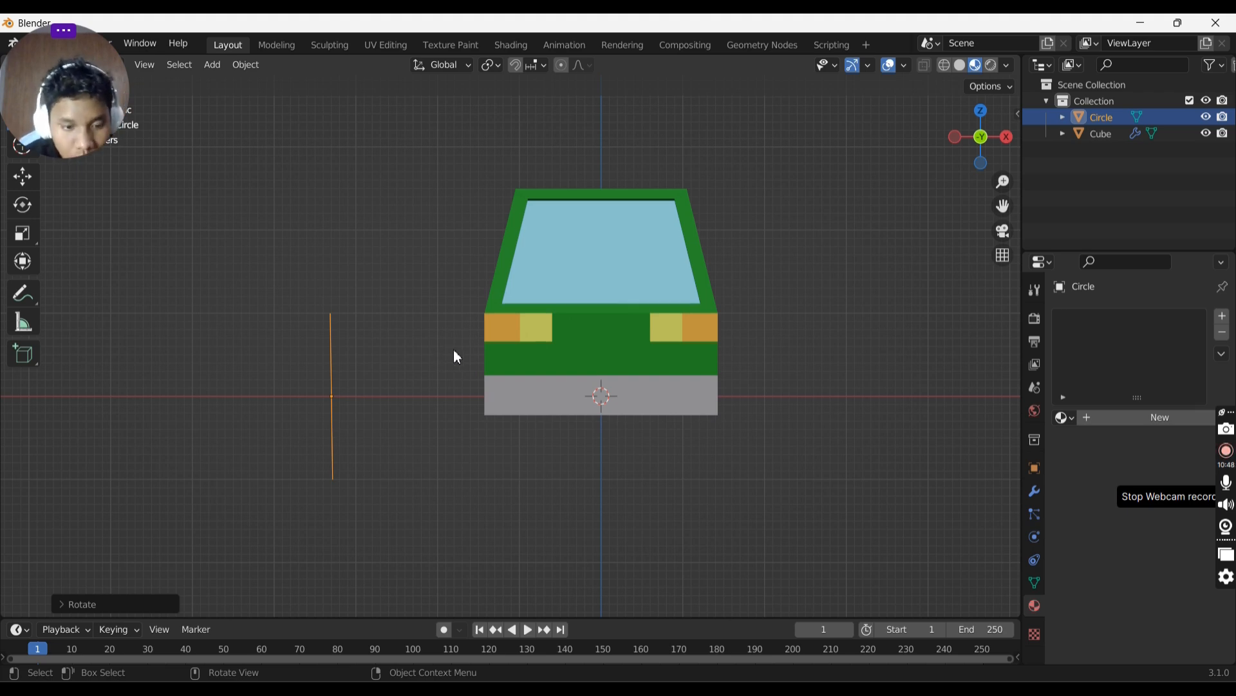
pyautogui.press('r')
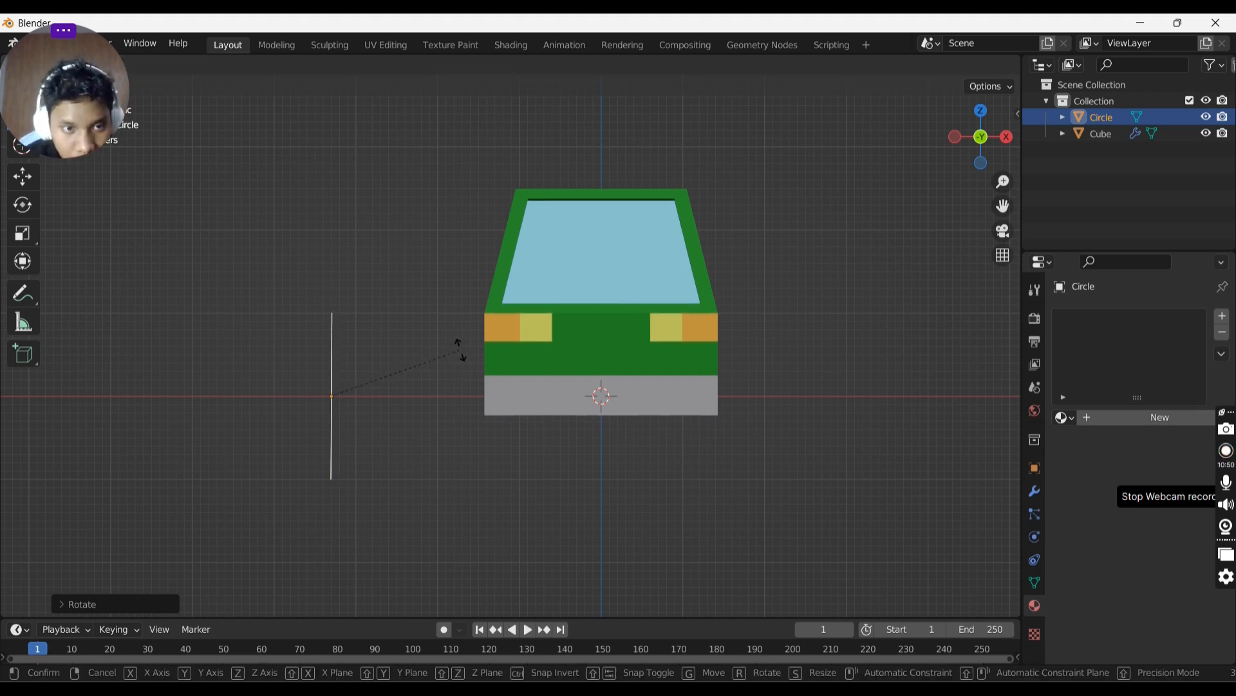
pyautogui.click(463, 349)
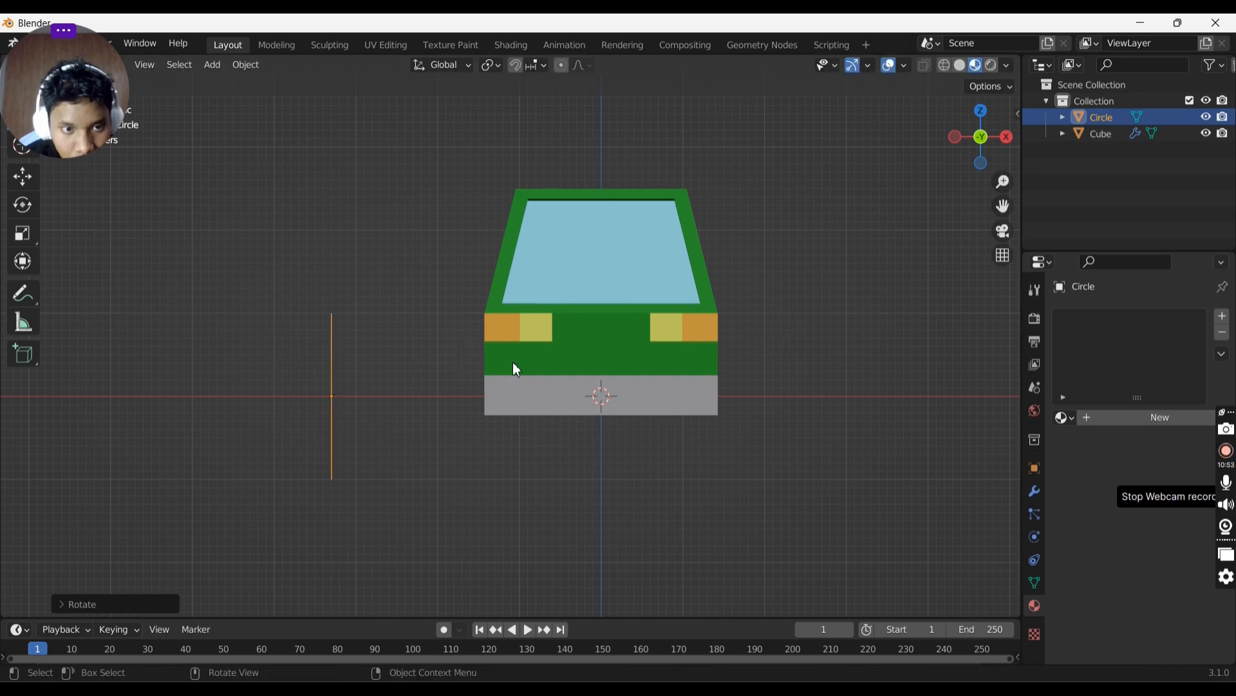
pyautogui.moveTo(513, 362); pyautogui.dragTo(756, 396, button='middle')
pyautogui.moveTo(673, 372); pyautogui.dragTo(605, 355, button='middle')
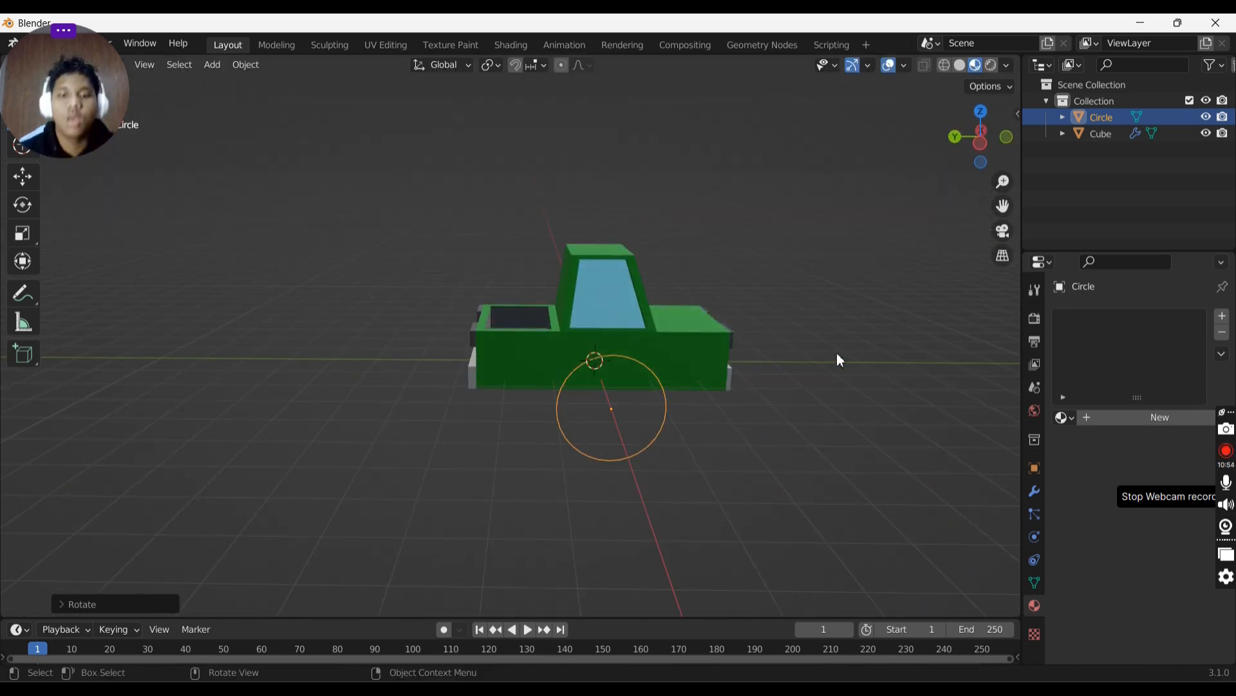
# - Scale the upright circle down slightly to wheel size
pyautogui.press('s')
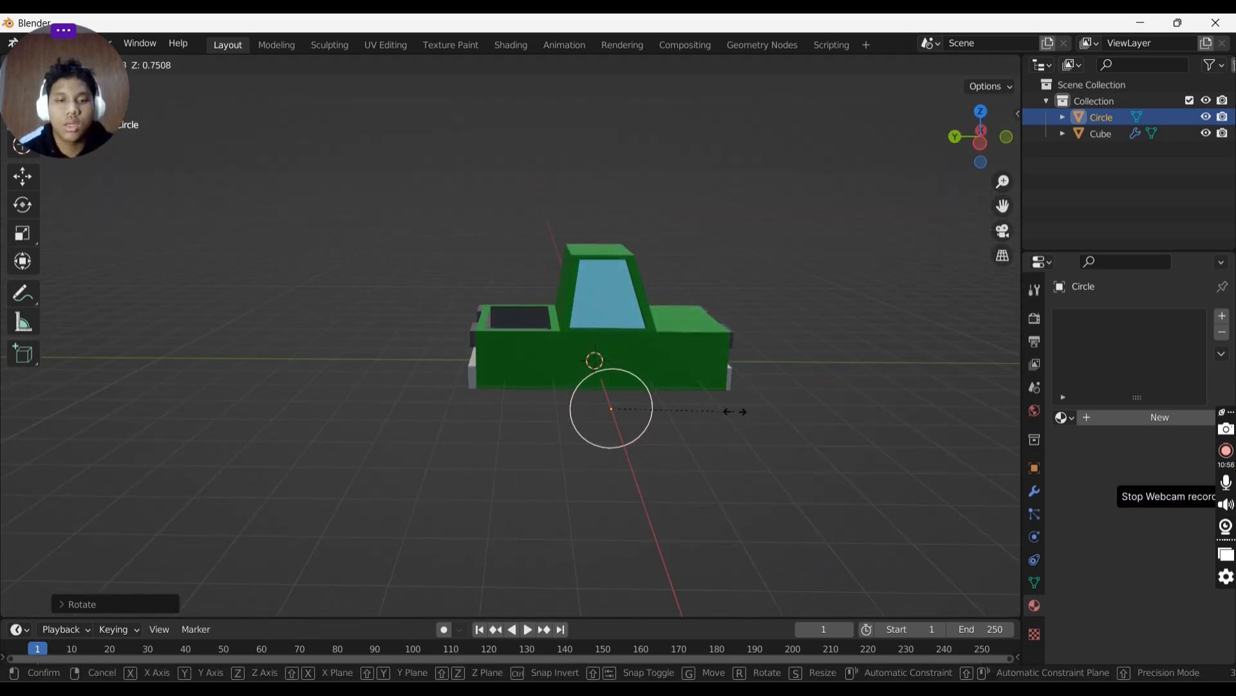
pyautogui.click(732, 412)
pyautogui.moveTo(778, 386); pyautogui.dragTo(731, 351, button='middle')
# - In Edit Mode, extrude the circle outward and fill its face to form a thick wheel
pyautogui.press('Tab')
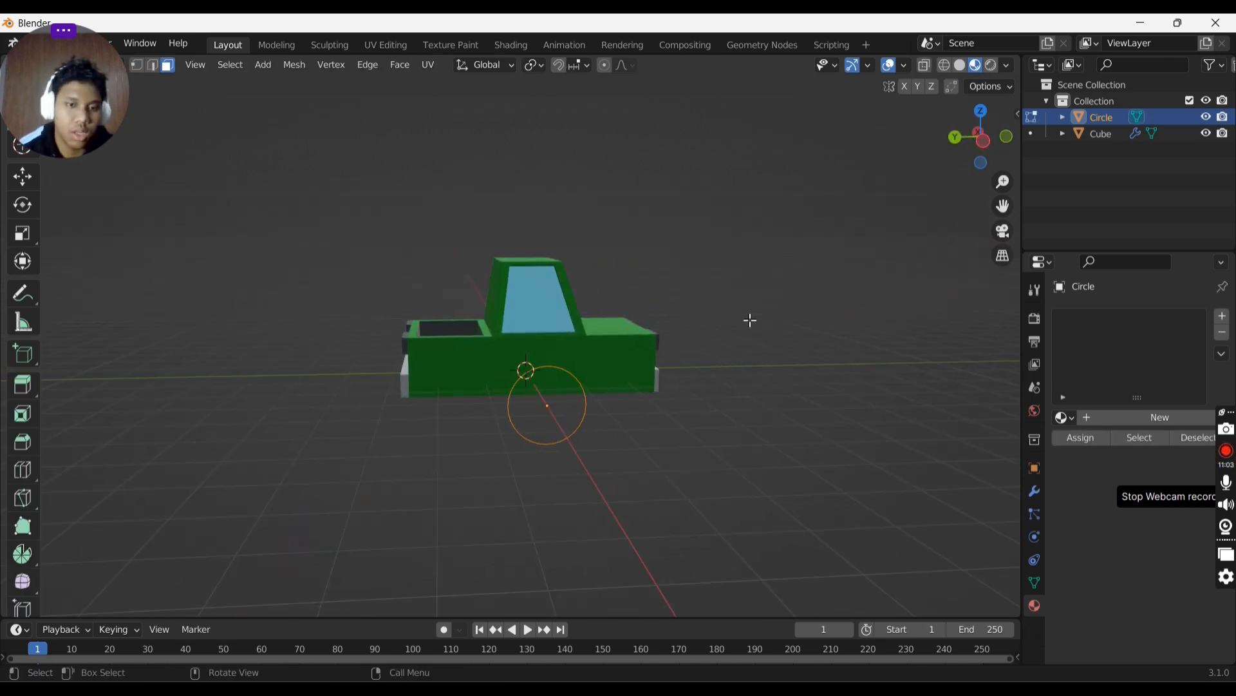
pyautogui.moveTo(657, 340); pyautogui.dragTo(613, 289, button='middle')
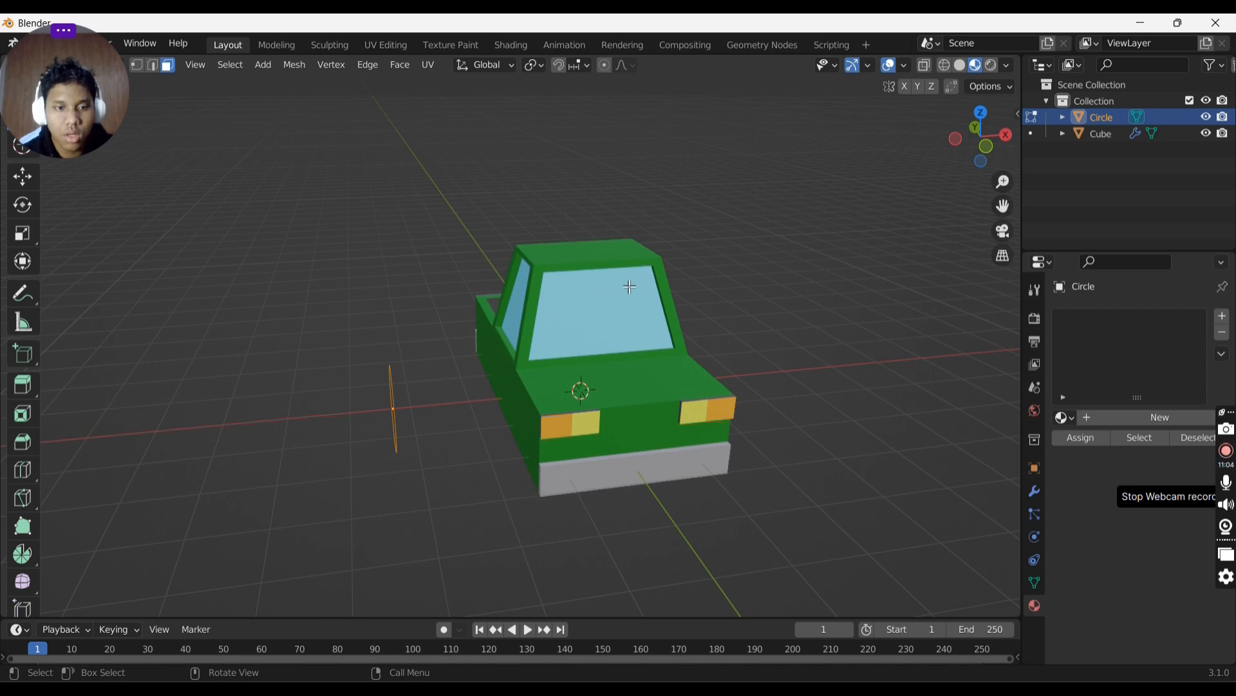
pyautogui.press('e')
pyautogui.click(622, 287)
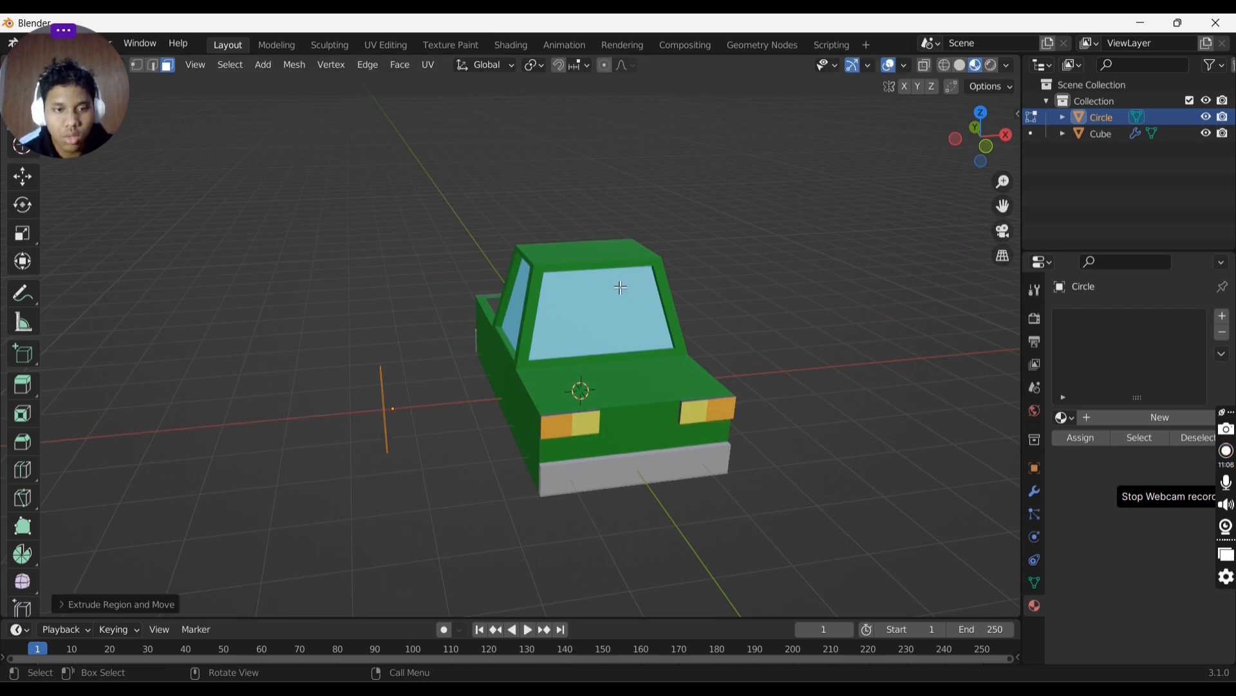
pyautogui.hotkey('ctrl', 'z')
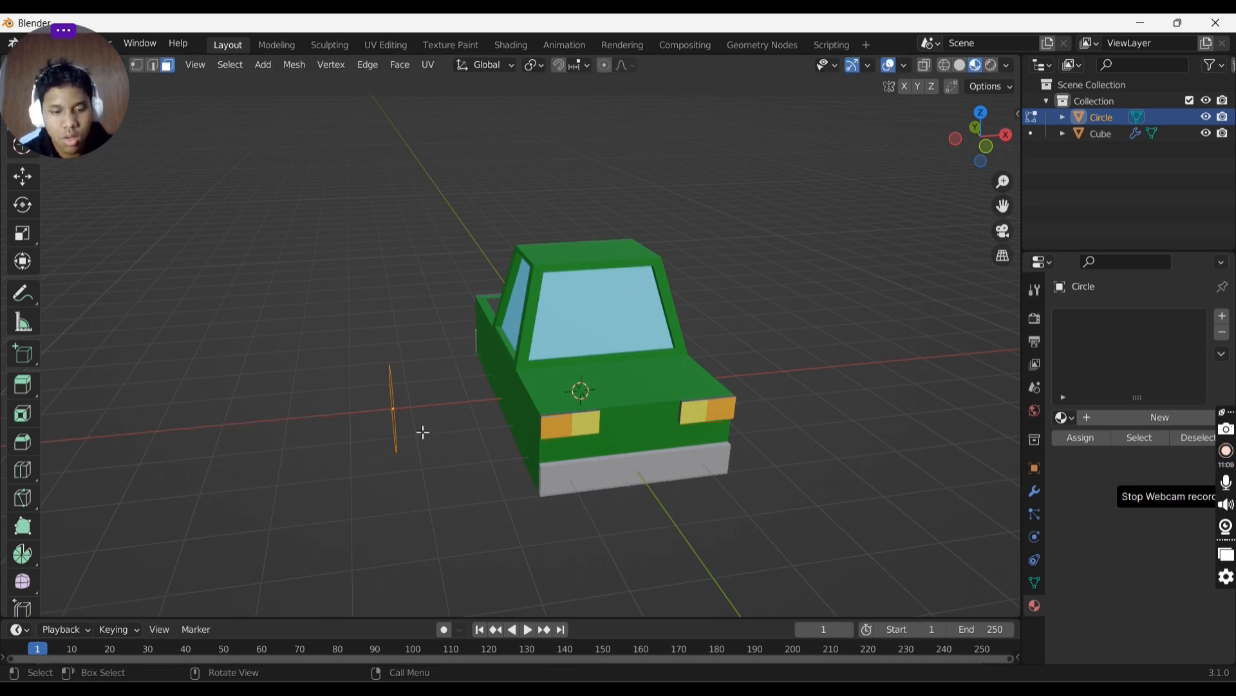
pyautogui.press('e')
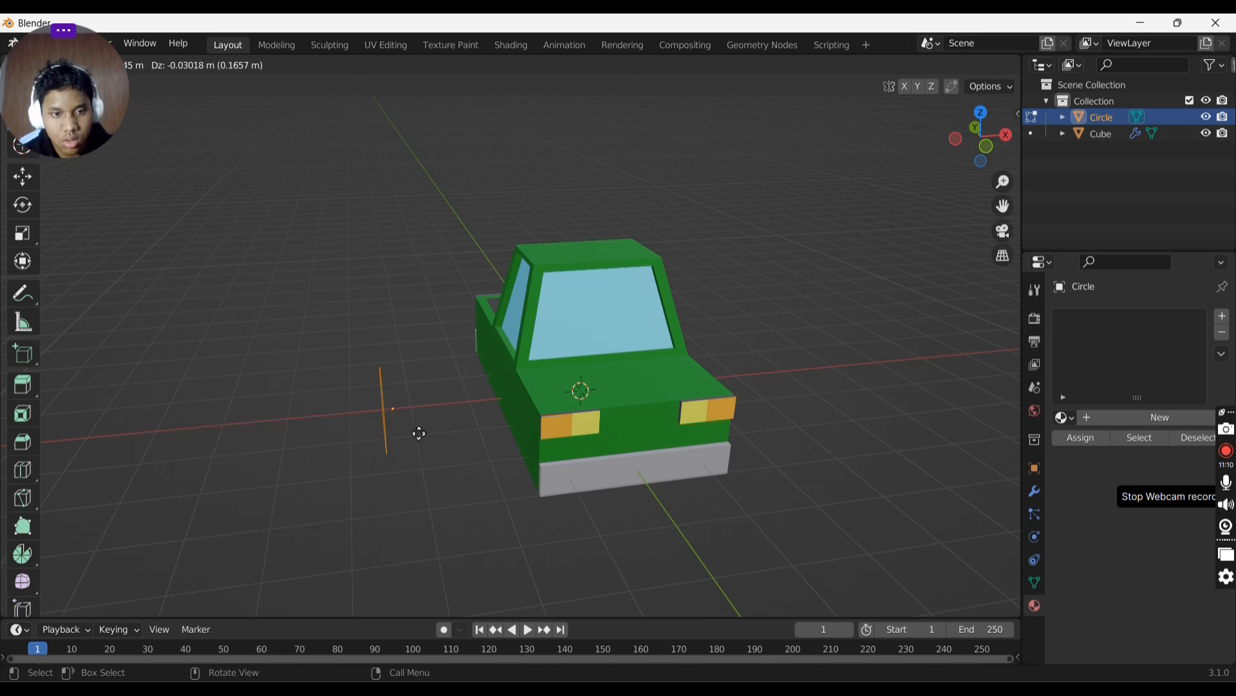
pyautogui.click(421, 432)
pyautogui.hotkey('ctrl', 'z')
pyautogui.moveTo(424, 432); pyautogui.dragTo(547, 398, button='middle')
pyautogui.press('f')
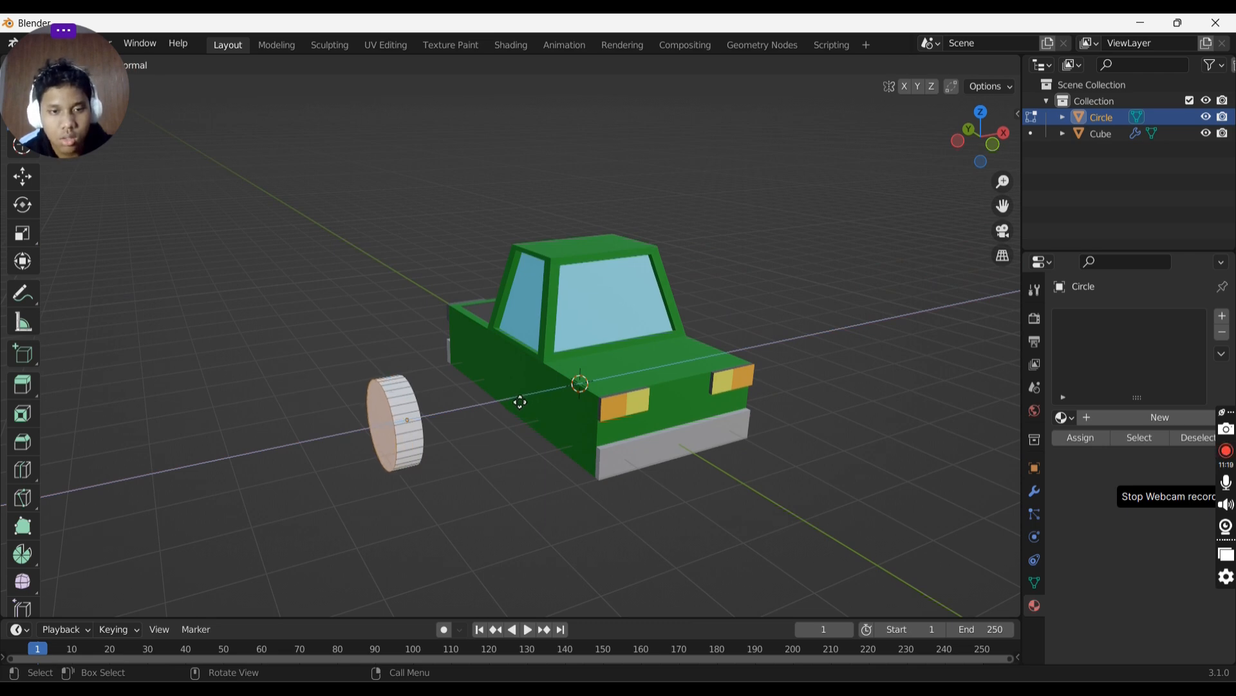
# - Inset the wheel's outer side face by about 0.19 m
pyautogui.click(521, 401)
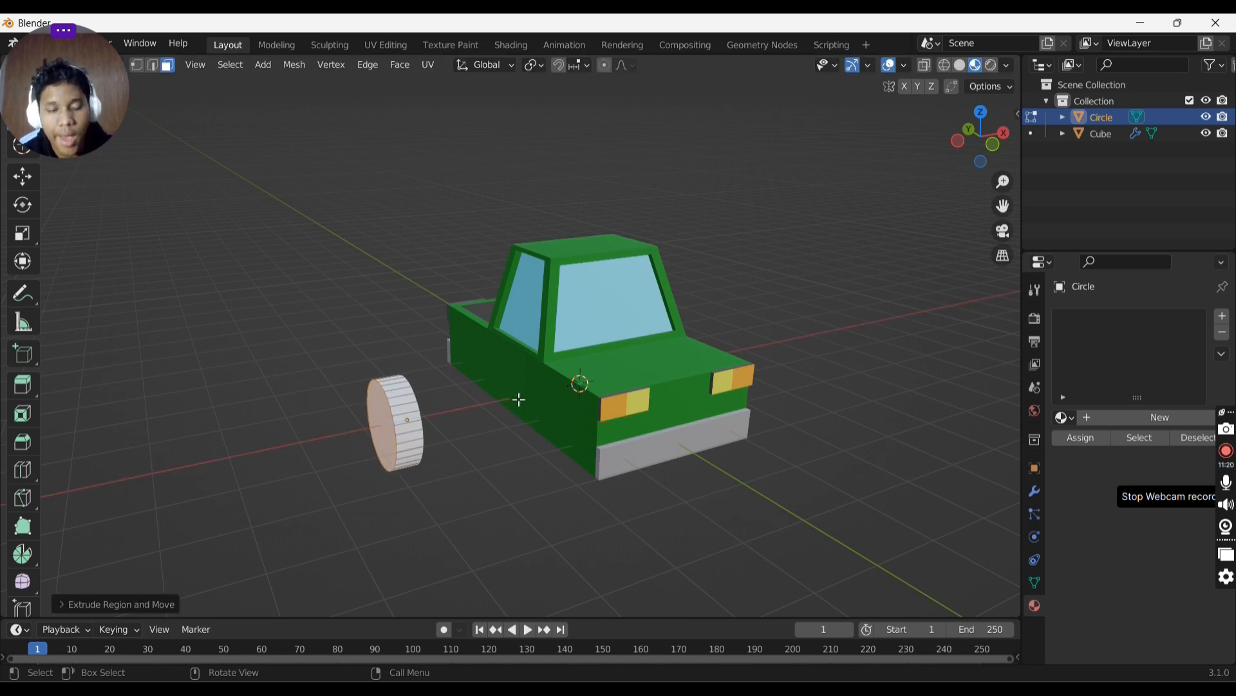
pyautogui.press('i')
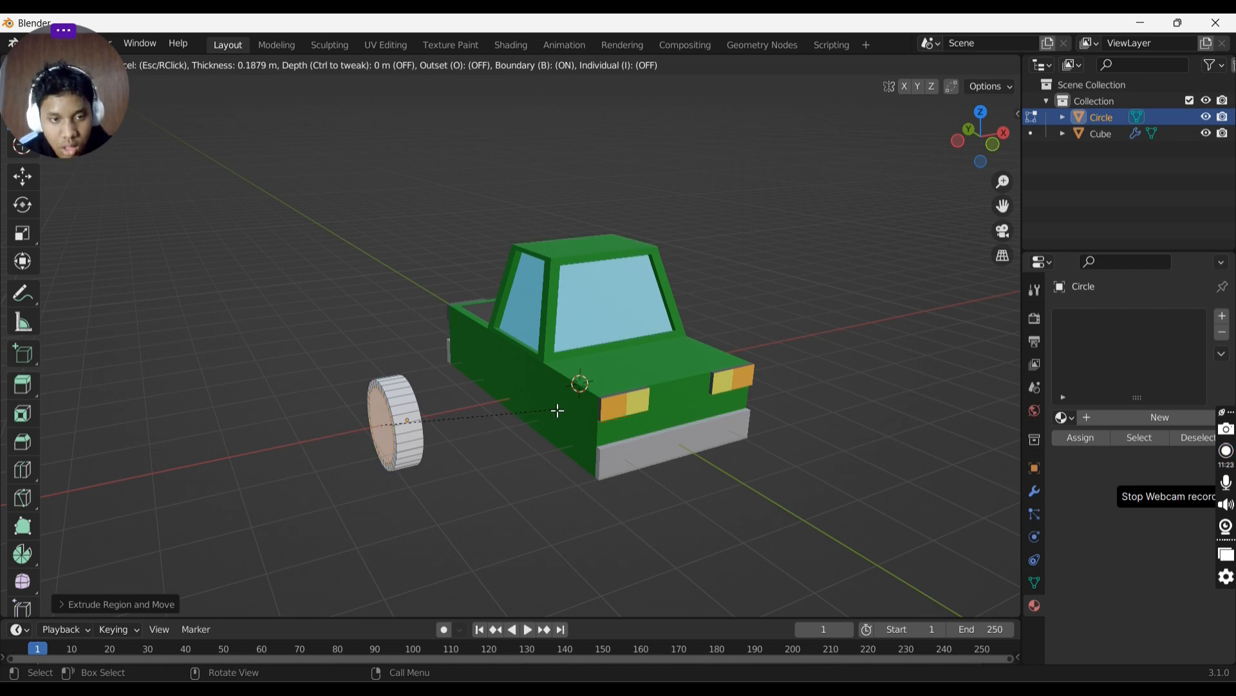
pyautogui.click(561, 410)
# - Select the ring of rim faces around the wheel's side face and scale them slightly
pyautogui.moveTo(580, 380); pyautogui.dragTo(641, 367, button='middle')
pyautogui.scroll(3, 552, 386)
pyautogui.press('ctrl')
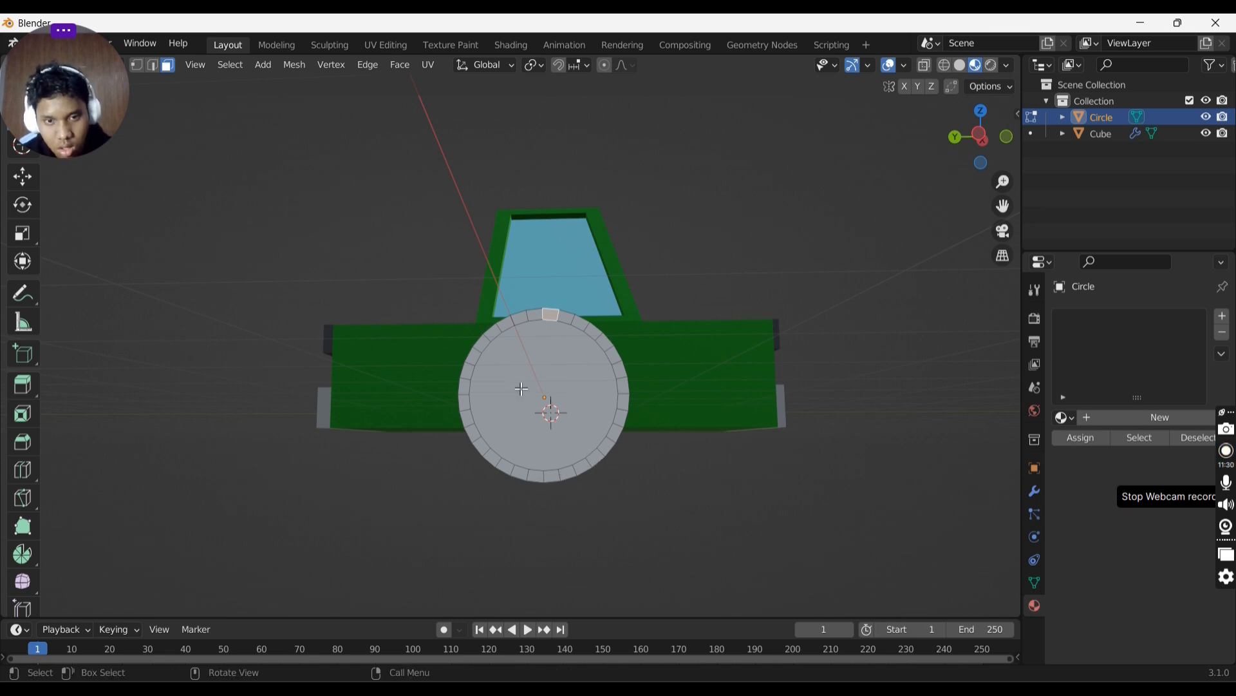
pyautogui.keyDown('ctrl'); pyautogui.click(536, 315); pyautogui.keyUp('ctrl')
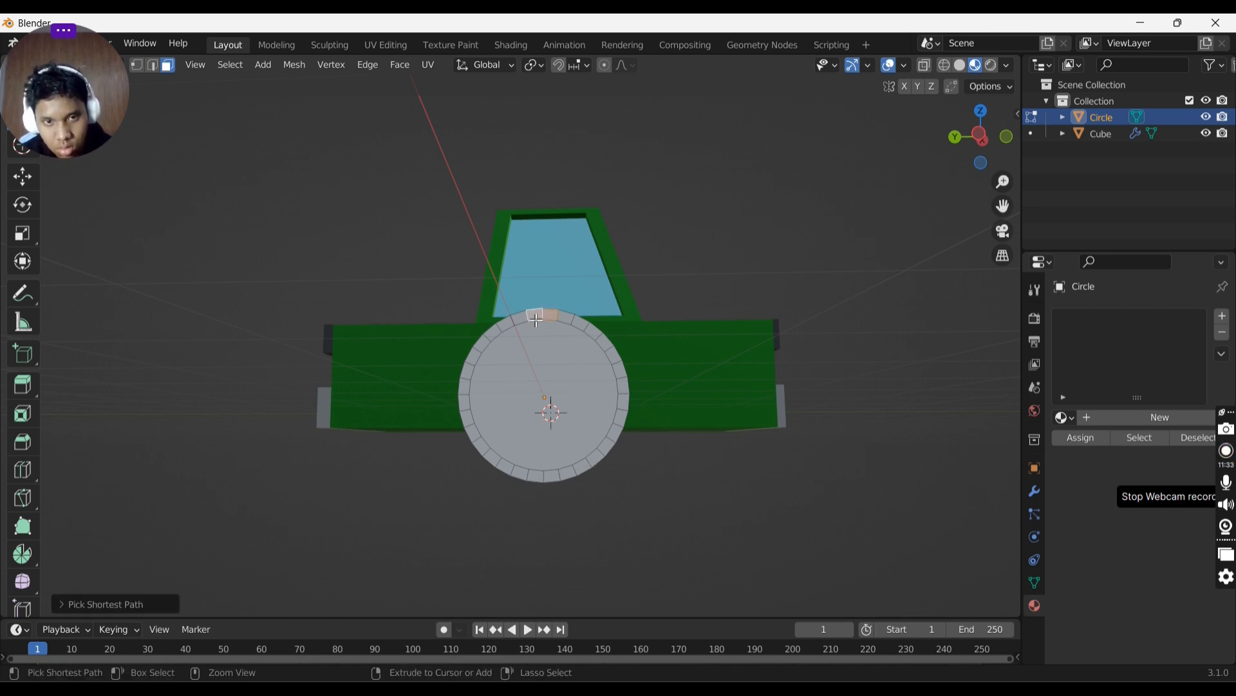
pyautogui.keyDown('ctrl'); pyautogui.click(582, 475); pyautogui.keyUp('ctrl')
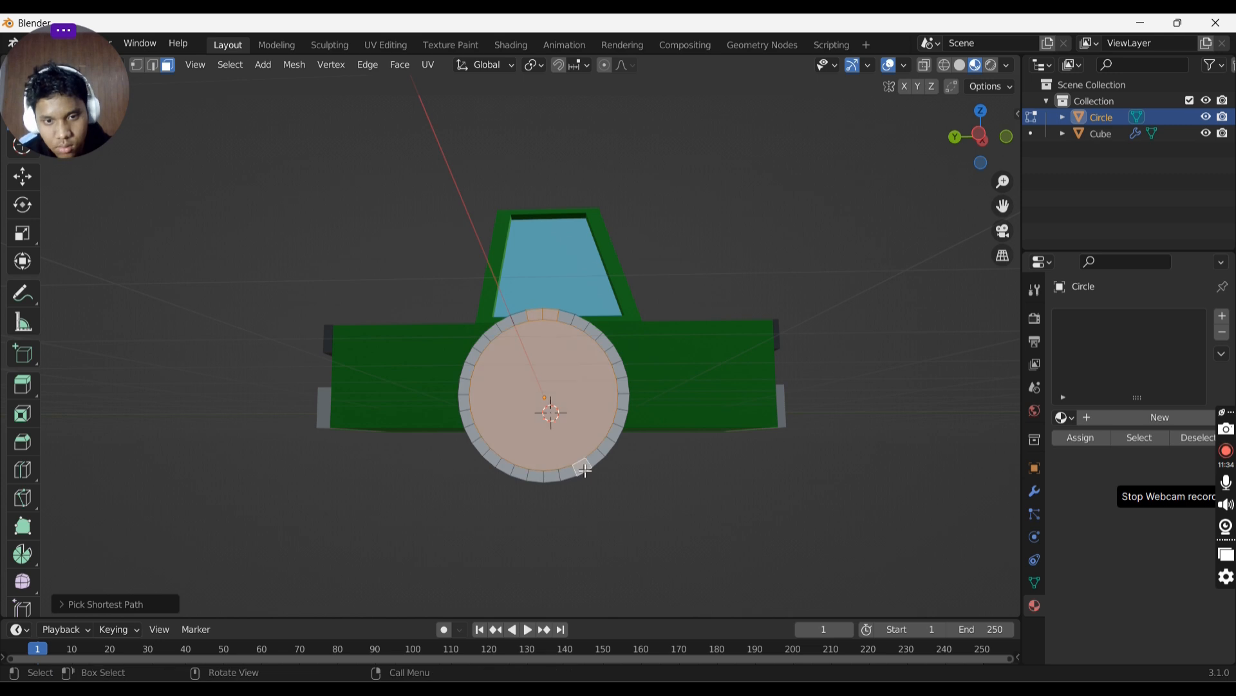
pyautogui.keyDown('shift'); pyautogui.click(548, 390); pyautogui.keyUp('shift')
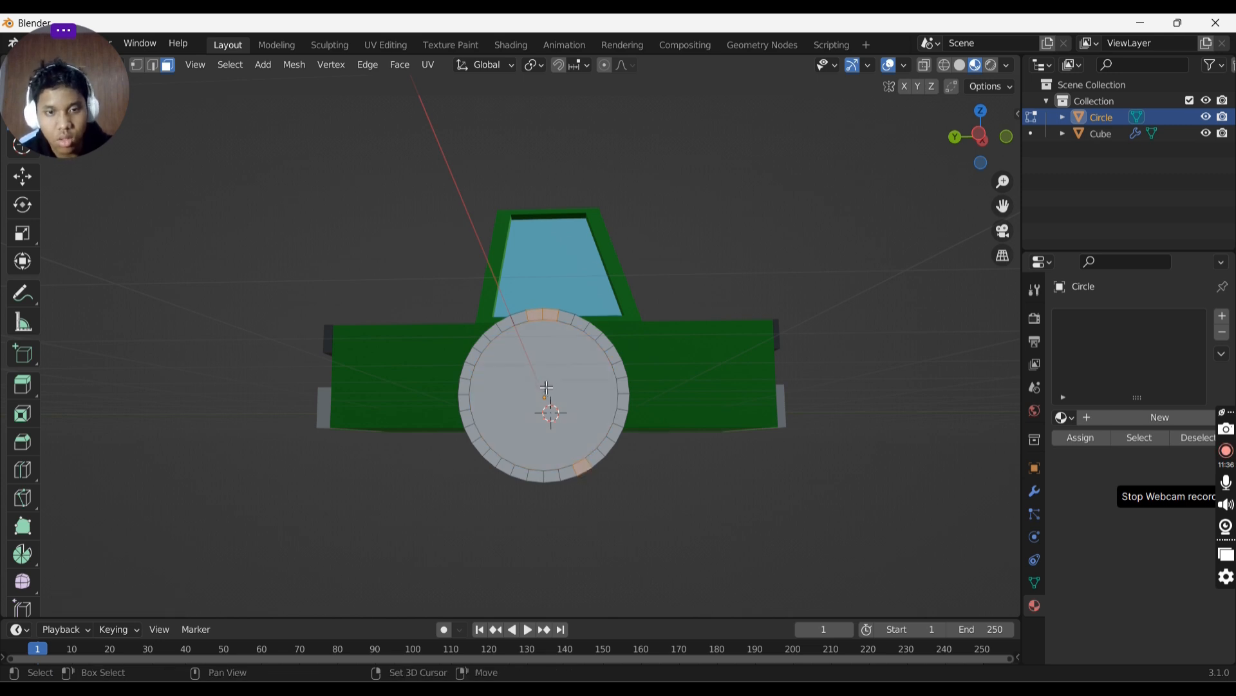
pyautogui.keyDown('ctrl'); pyautogui.click(624, 403); pyautogui.keyUp('ctrl')
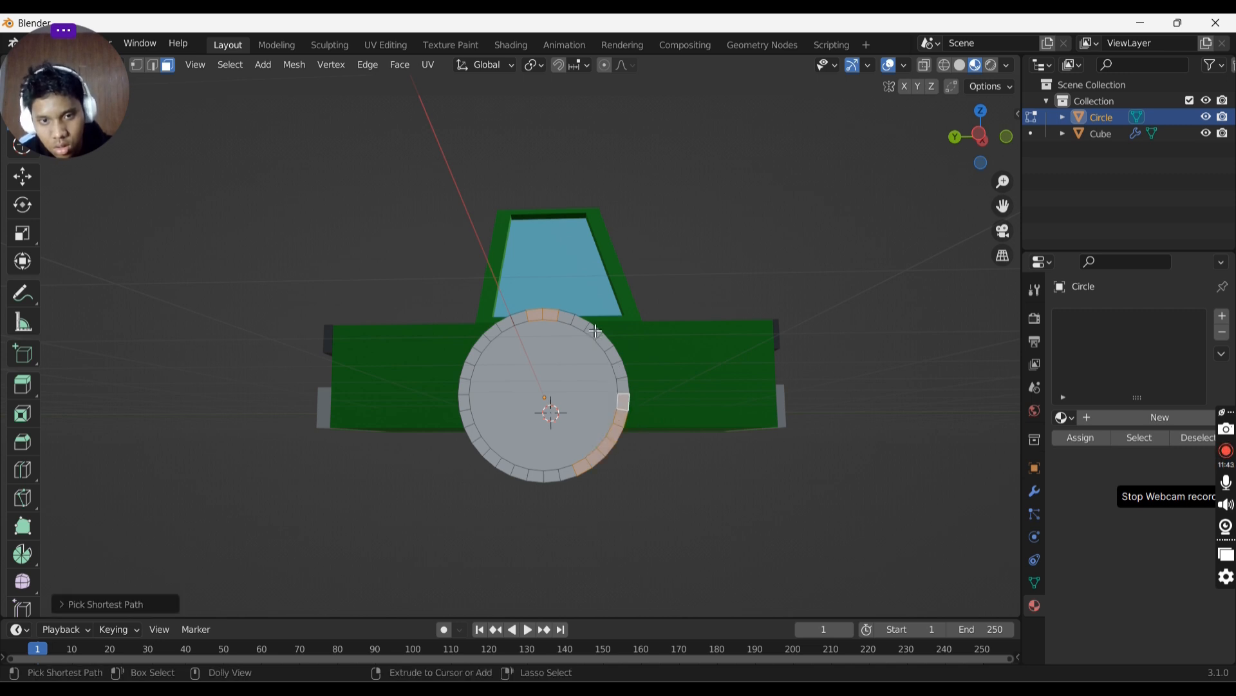
pyautogui.keyDown('ctrl'); pyautogui.click(572, 322); pyautogui.keyUp('ctrl')
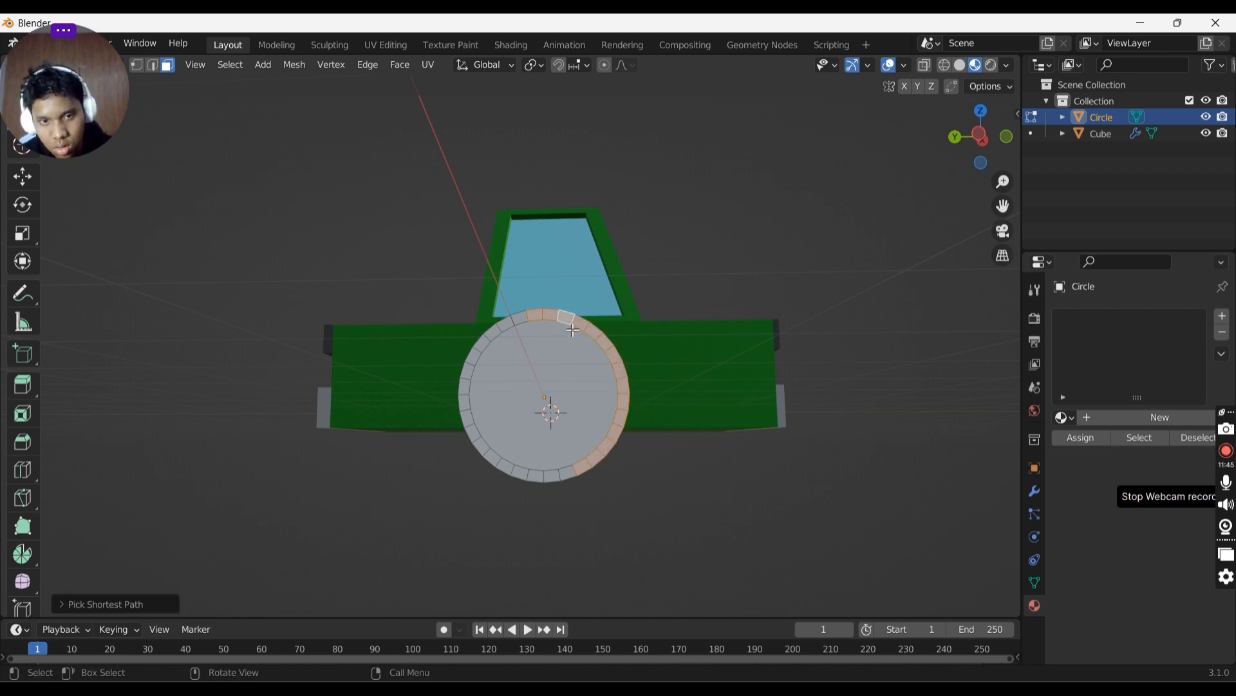
pyautogui.keyDown('ctrl'); pyautogui.click(474, 366); pyautogui.keyUp('ctrl')
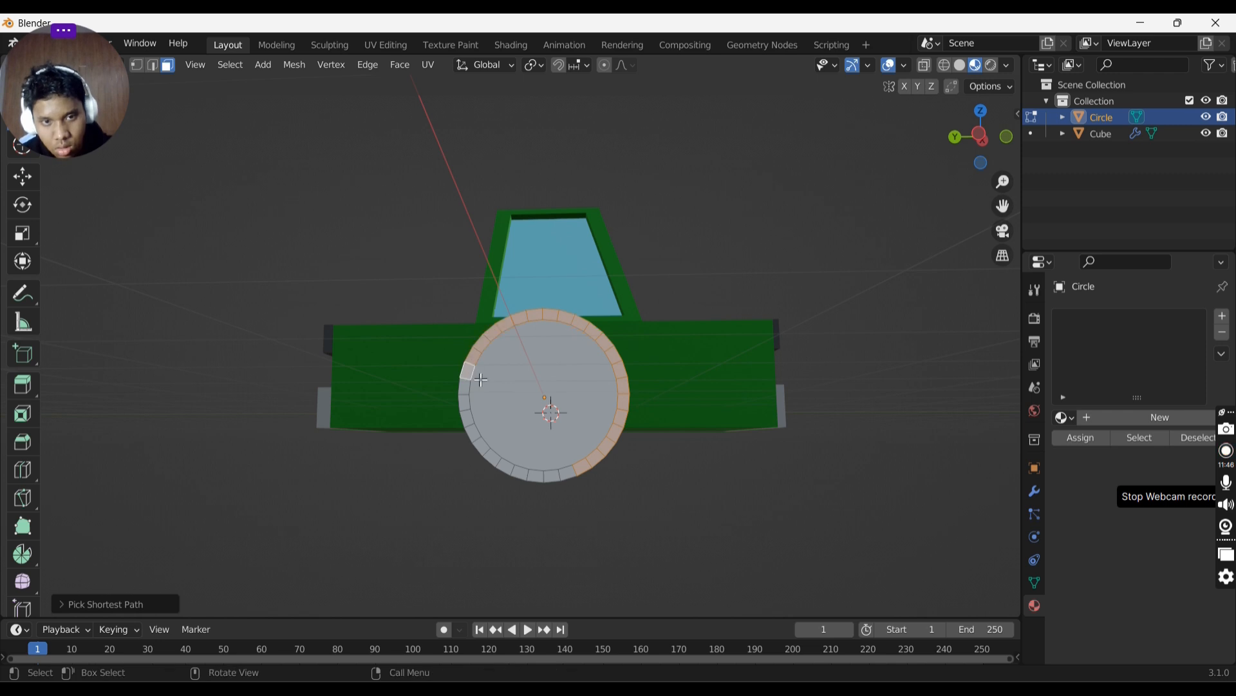
pyautogui.keyDown('ctrl'); pyautogui.click(566, 478); pyautogui.keyUp('ctrl')
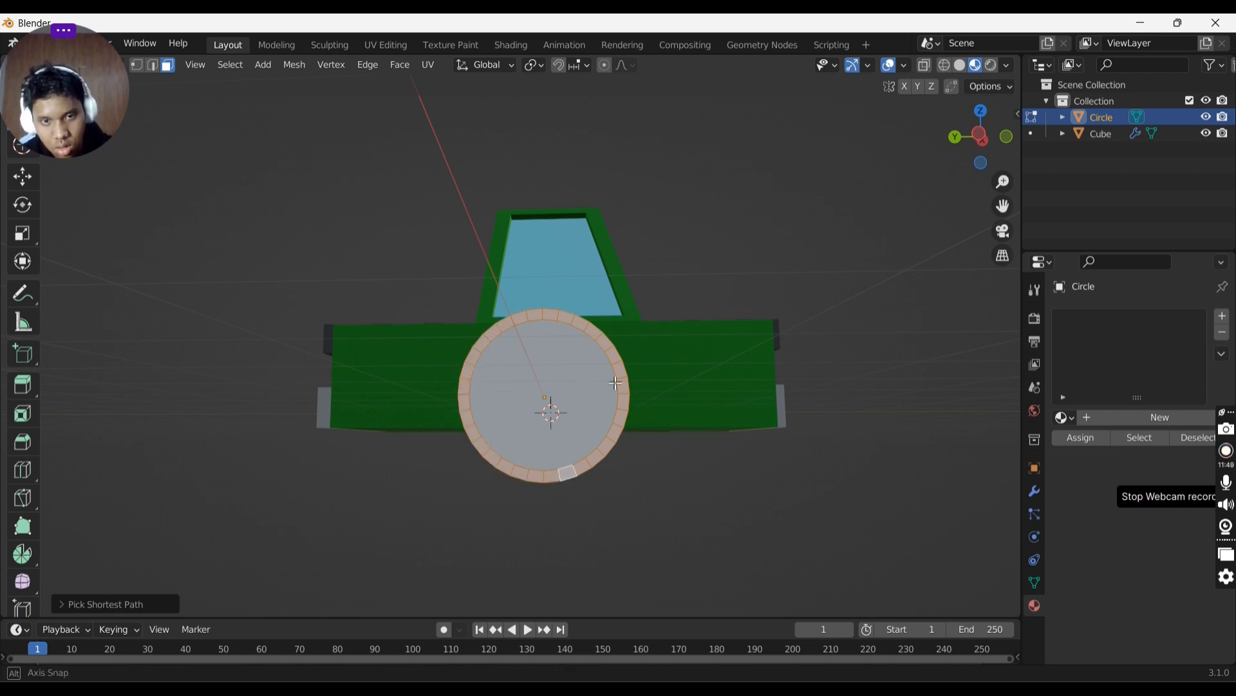
pyautogui.moveTo(567, 477); pyautogui.dragTo(746, 432, button='middle')
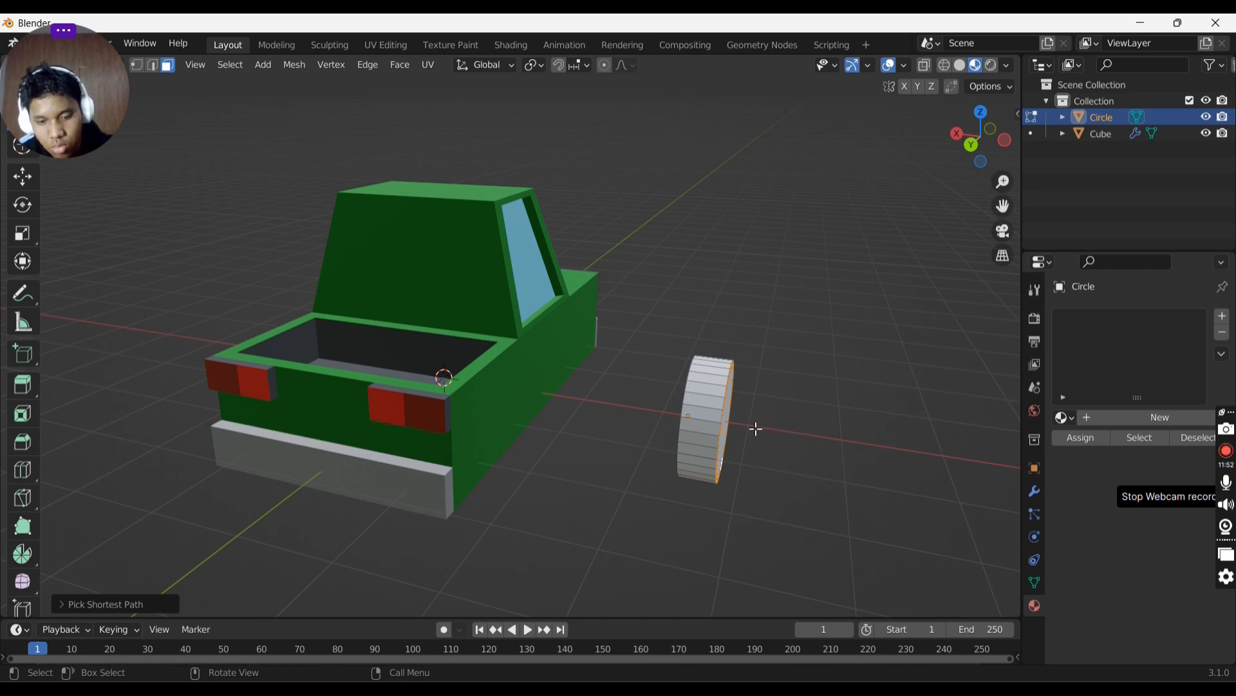
pyautogui.press('g')
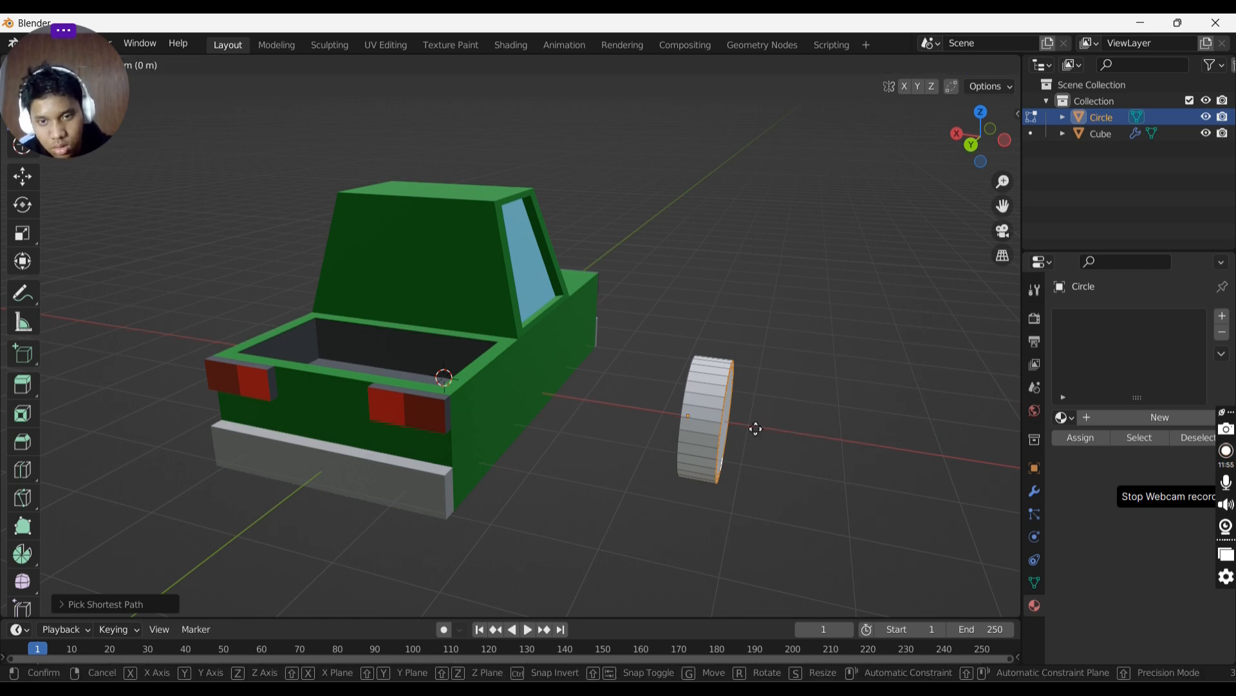
pyautogui.click(757, 426)
pyautogui.hotkey('ctrl', 'z')
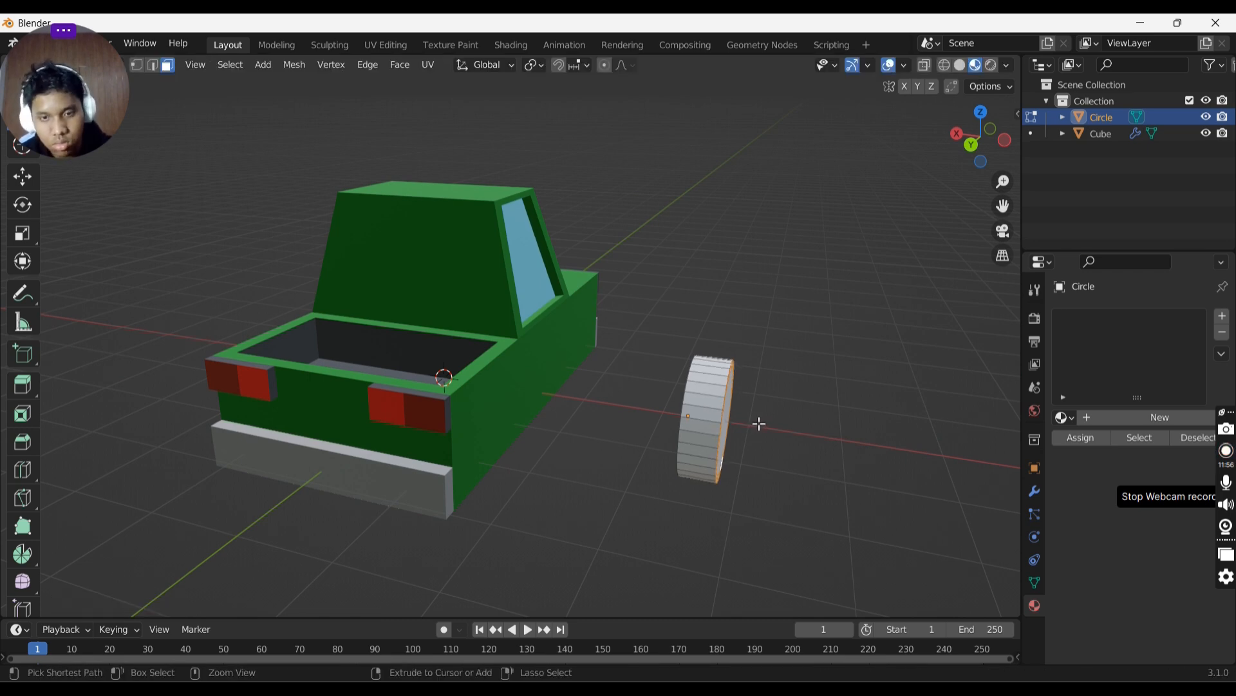
pyautogui.press('s')
pyautogui.click(752, 419)
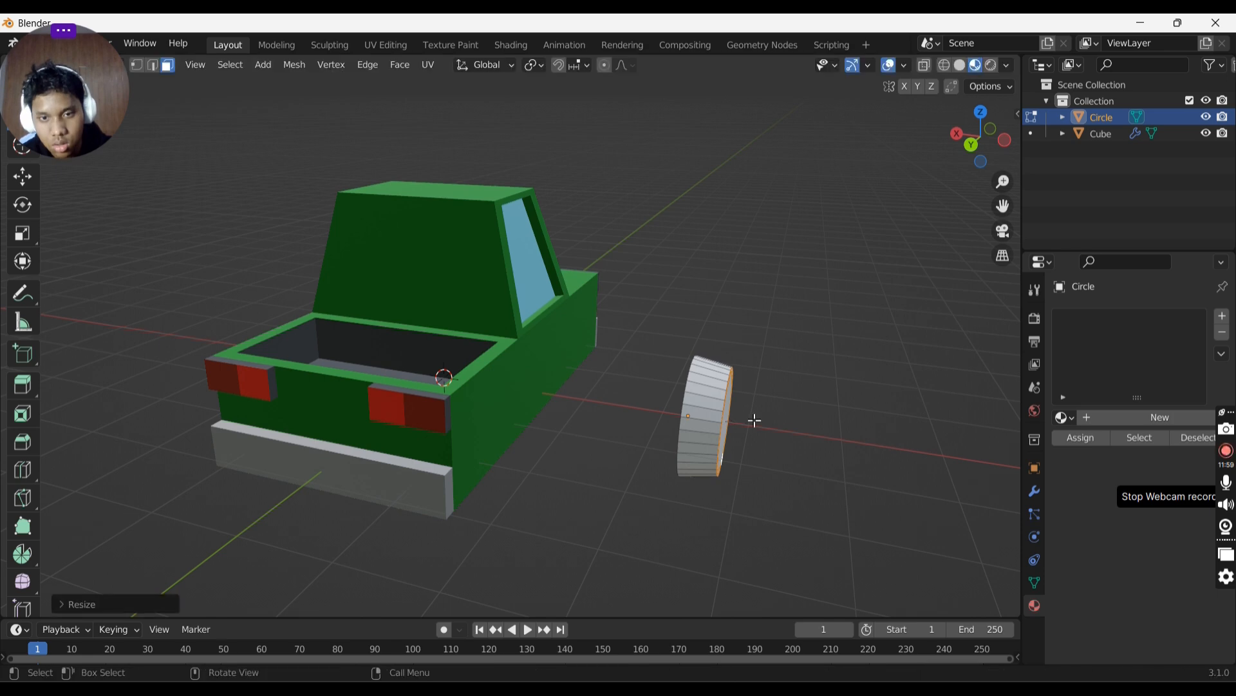
pyautogui.moveTo(751, 419); pyautogui.dragTo(824, 434, button='middle')
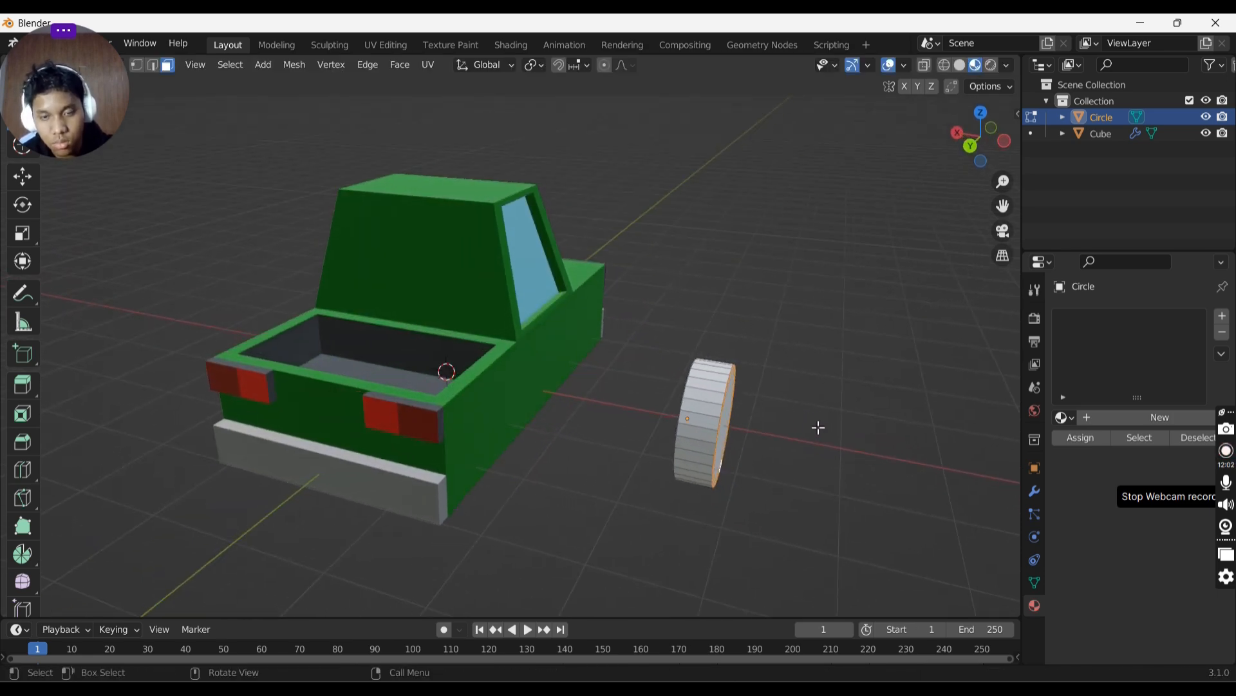
# - Move the selected rim faces slightly along the X axis and return to Object Mode
pyautogui.press('g')
pyautogui.press('y')
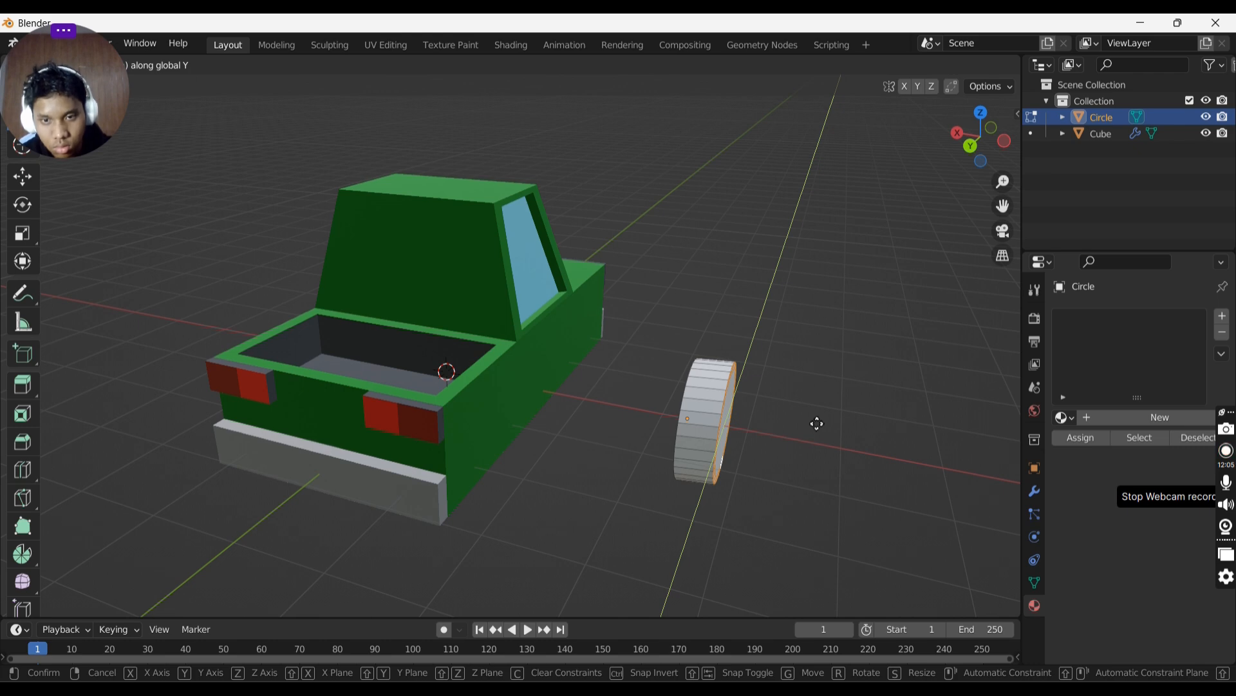
pyautogui.press('x')
pyautogui.click(813, 423)
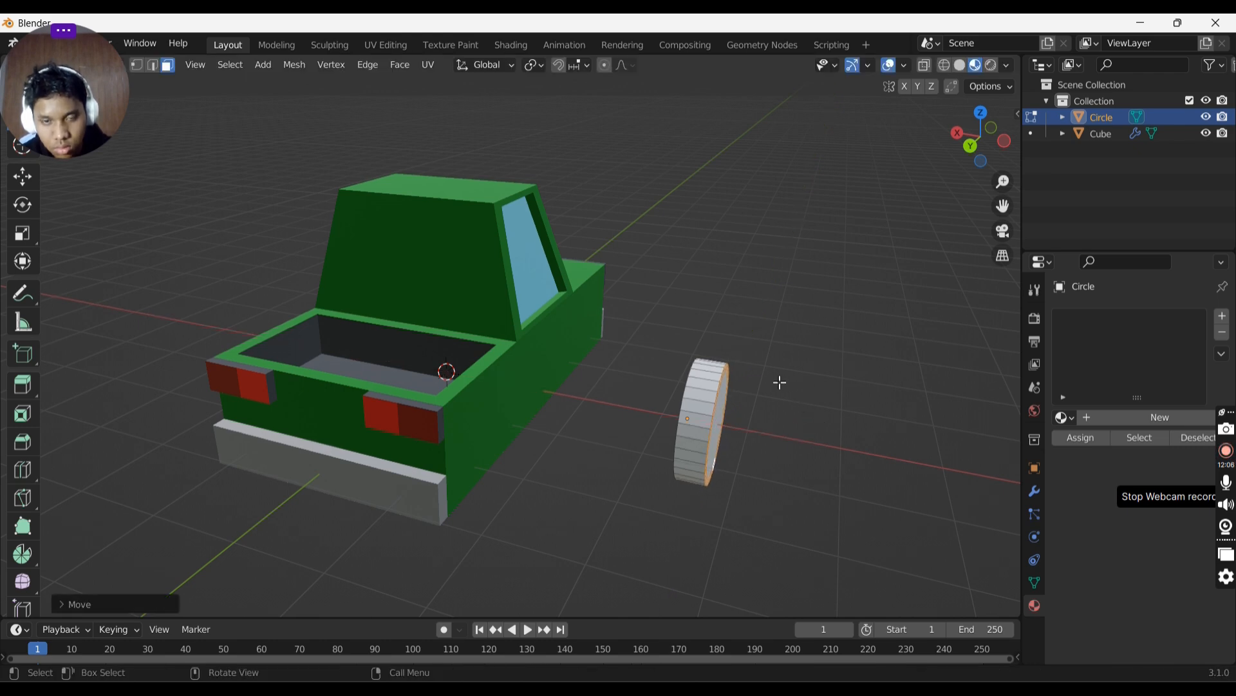
pyautogui.moveTo(779, 381); pyautogui.dragTo(626, 354, button='middle')
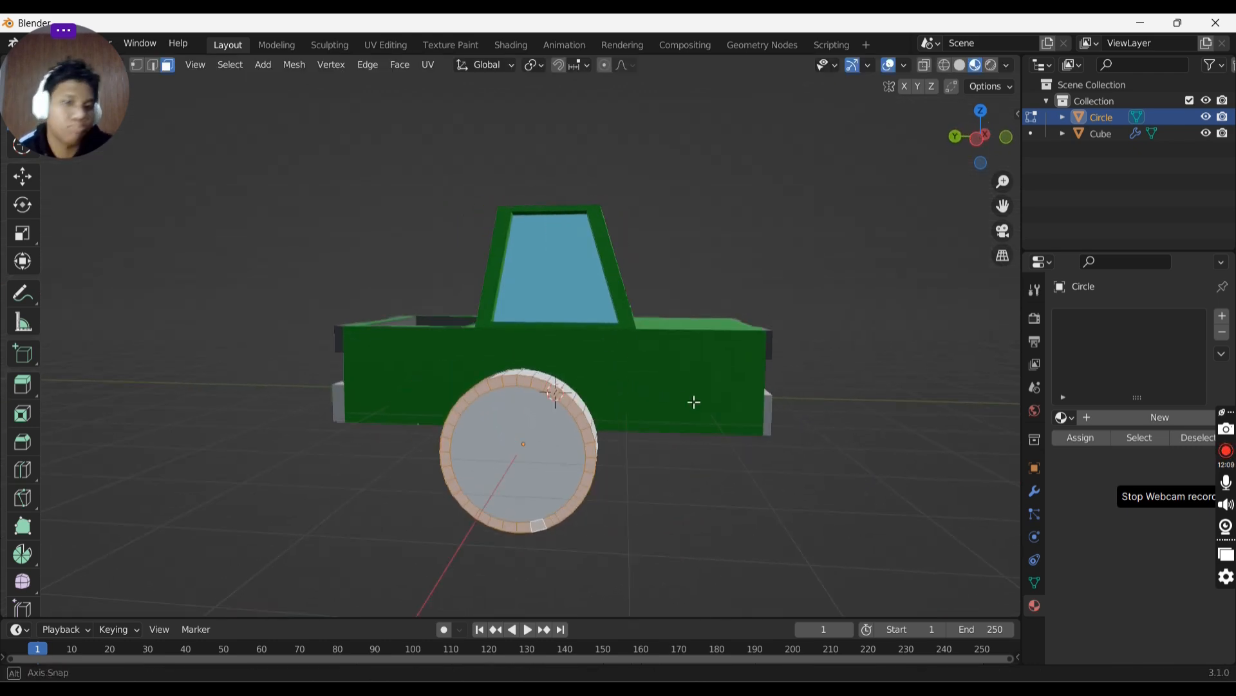
pyautogui.moveTo(693, 403); pyautogui.dragTo(707, 435, button='middle')
pyautogui.press('Tab')
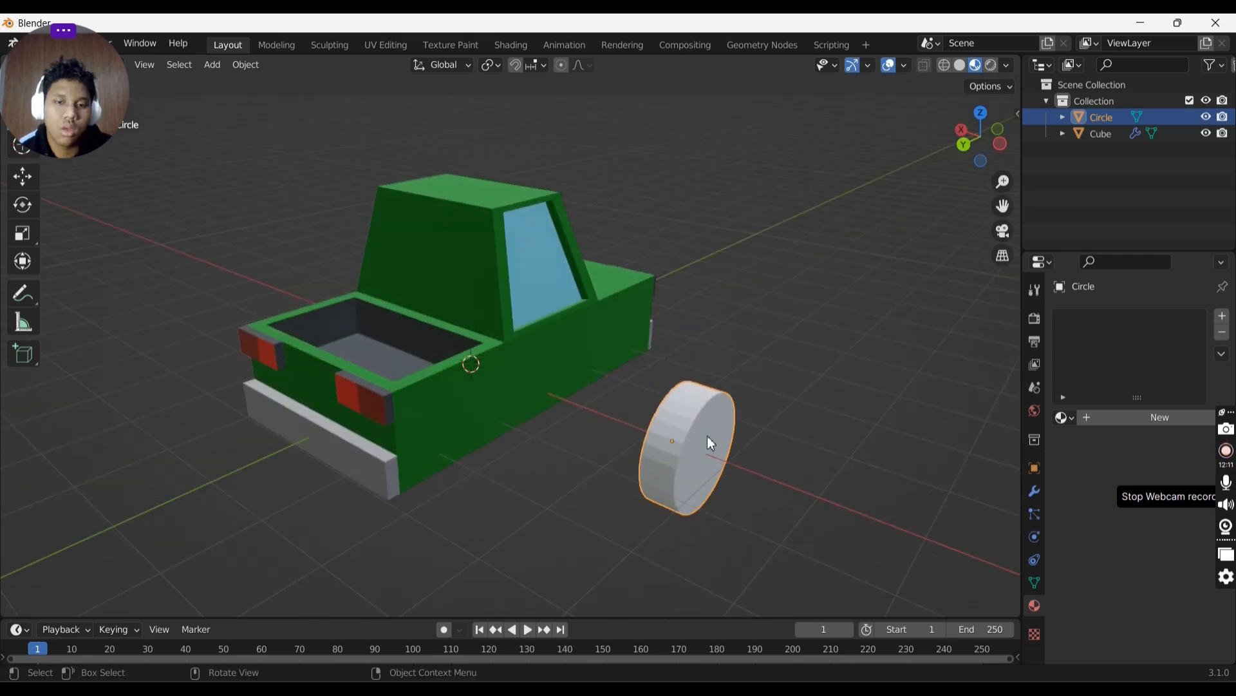
# - Shade the wheel smooth and move it along the X axis beneath the truck's front end
pyautogui.rightClick(631, 383)
pyautogui.click(632, 380)
pyautogui.moveTo(921, 368); pyautogui.dragTo(767, 348, button='middle')
pyautogui.rightClick(433, 382)
pyautogui.click(469, 381)
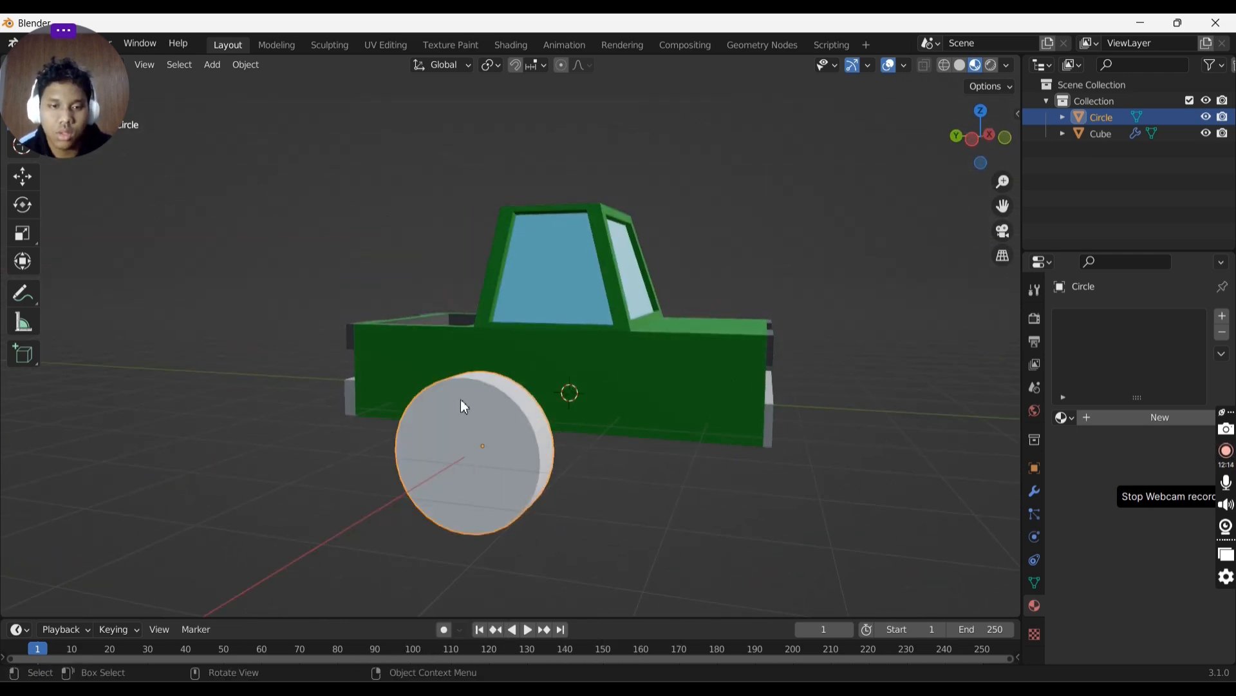
pyautogui.moveTo(461, 406); pyautogui.dragTo(607, 380, button='middle')
pyautogui.press('g')
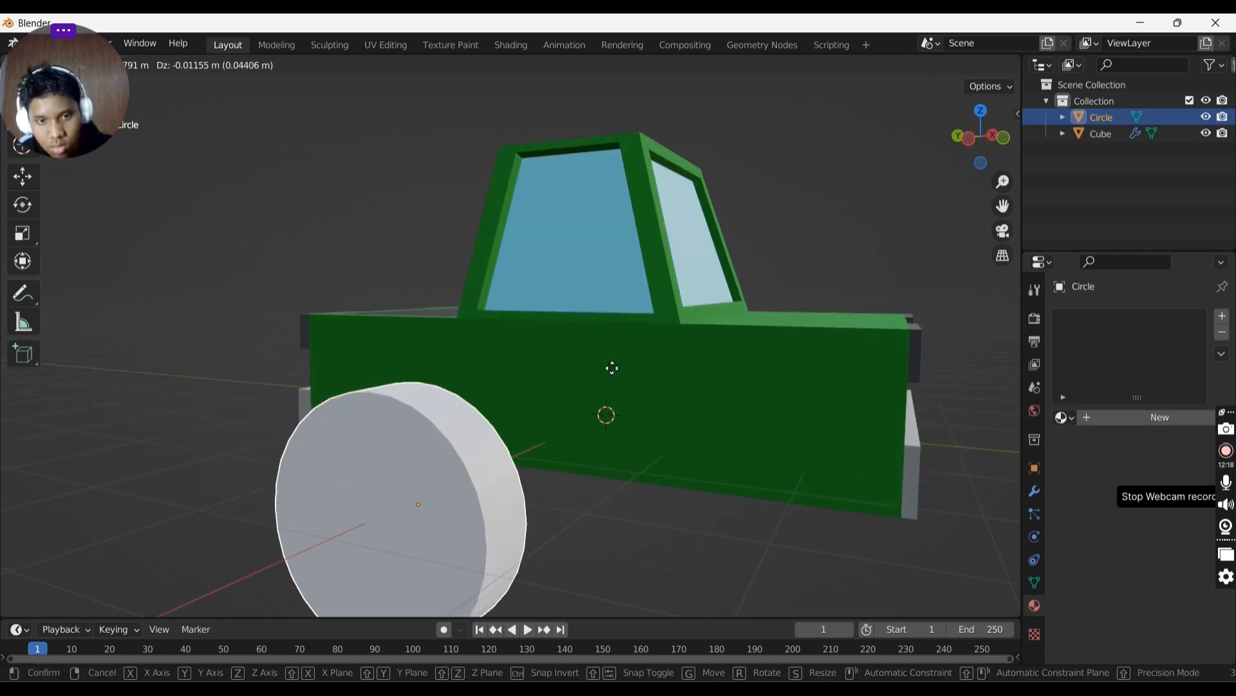
pyautogui.press('x')
pyautogui.click(923, 425)
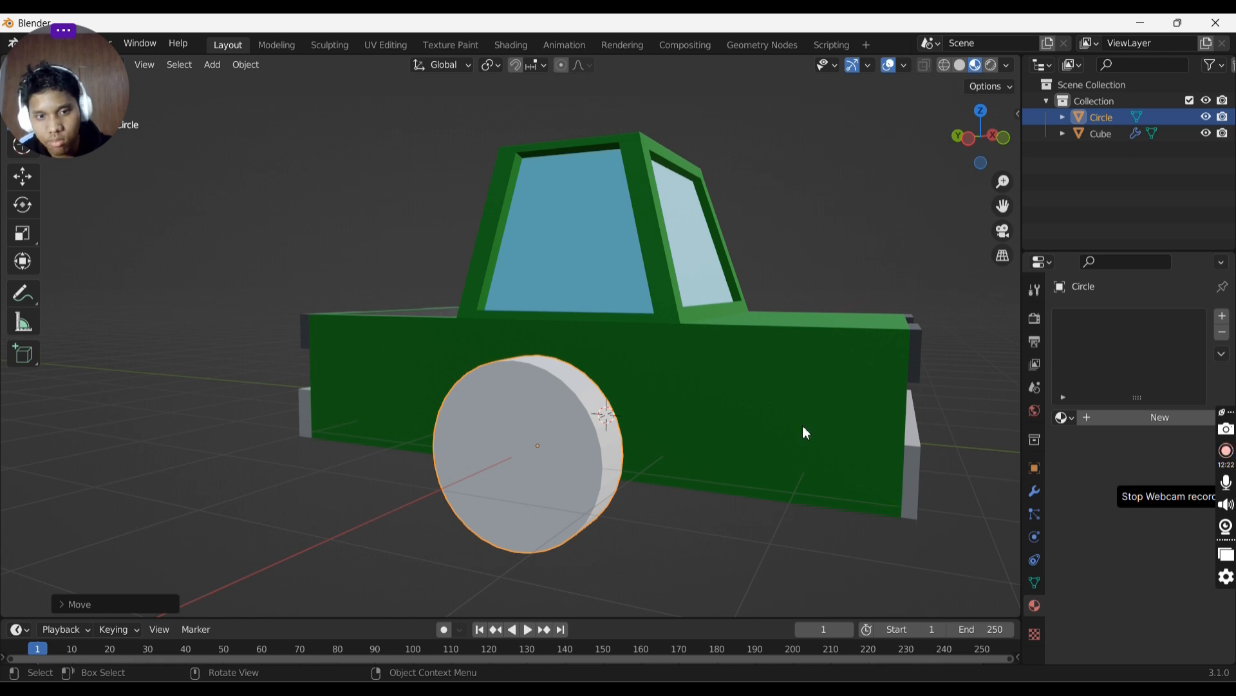
# - Add a Mirror modifier to the wheel
pyautogui.moveTo(806, 432); pyautogui.dragTo(684, 448, button='middle')
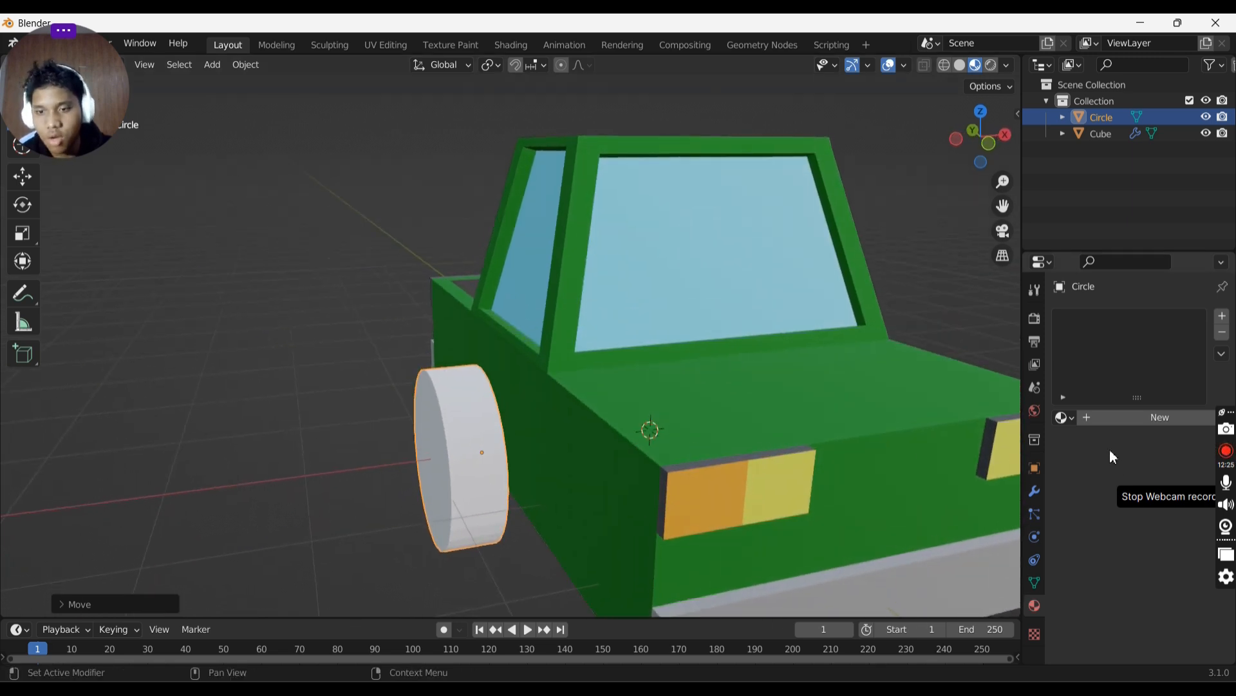
pyautogui.click(1037, 494)
pyautogui.click(1112, 318)
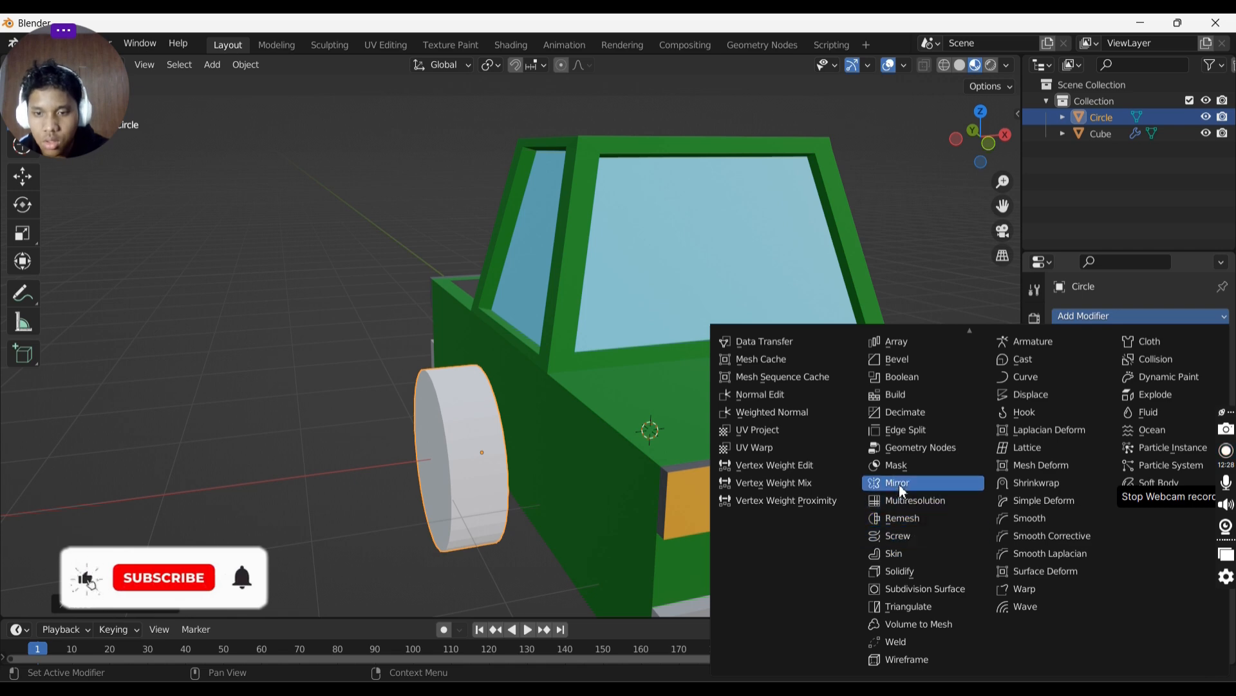
pyautogui.click(907, 489)
# - Move the wheel along the X axis away from the truck's side
pyautogui.moveTo(878, 485); pyautogui.dragTo(811, 490, button='middle')
pyautogui.press('g')
pyautogui.press('x')
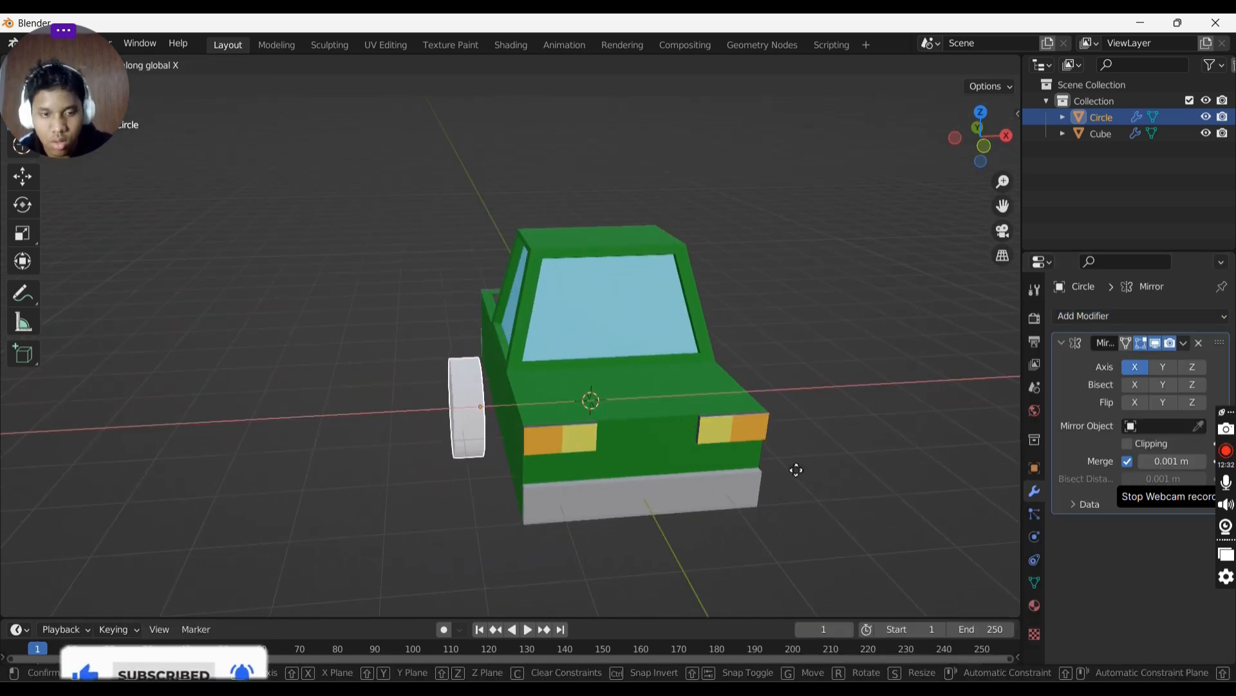
pyautogui.click(582, 471)
pyautogui.press('g')
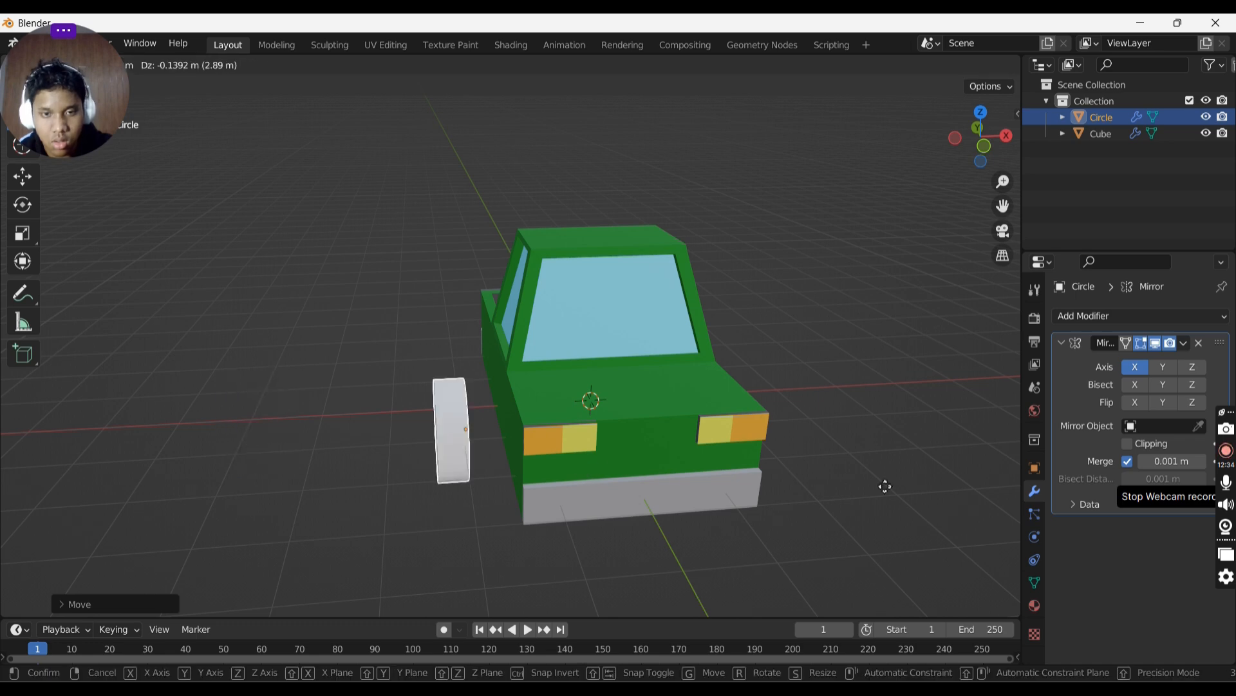
pyautogui.press('x')
pyautogui.click(670, 450)
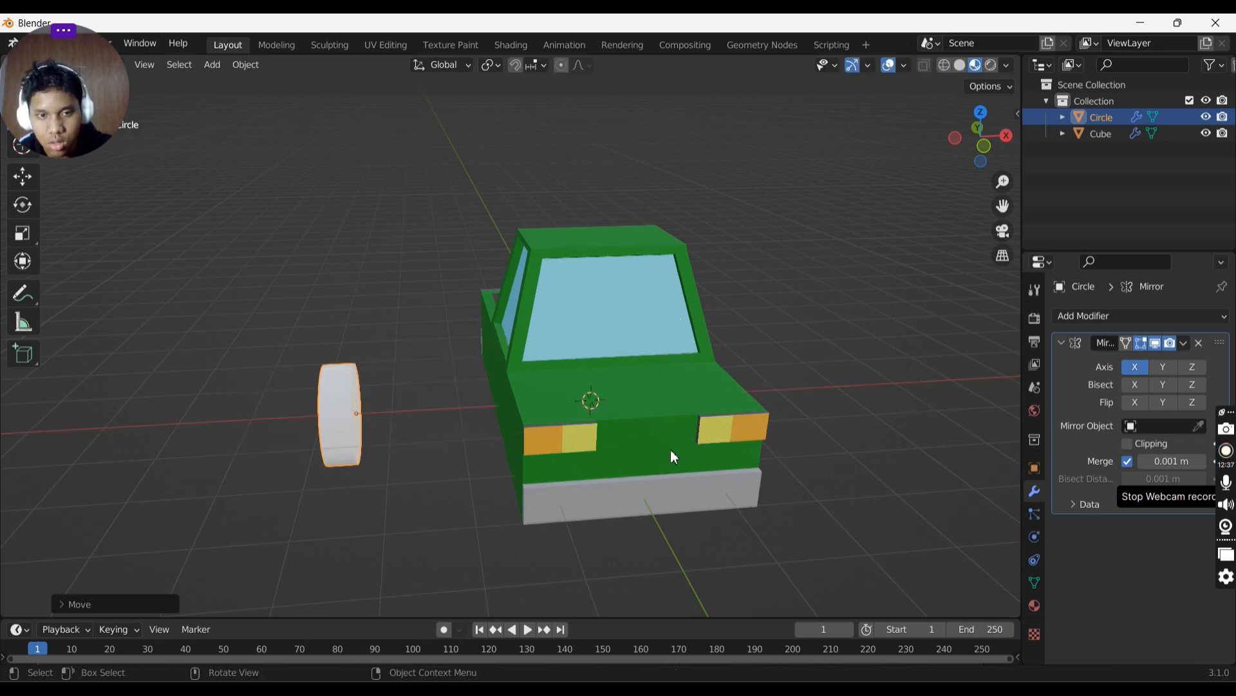
# - Set the Mirror modifier to mirror on the Z axis only
pyautogui.click(1189, 369)
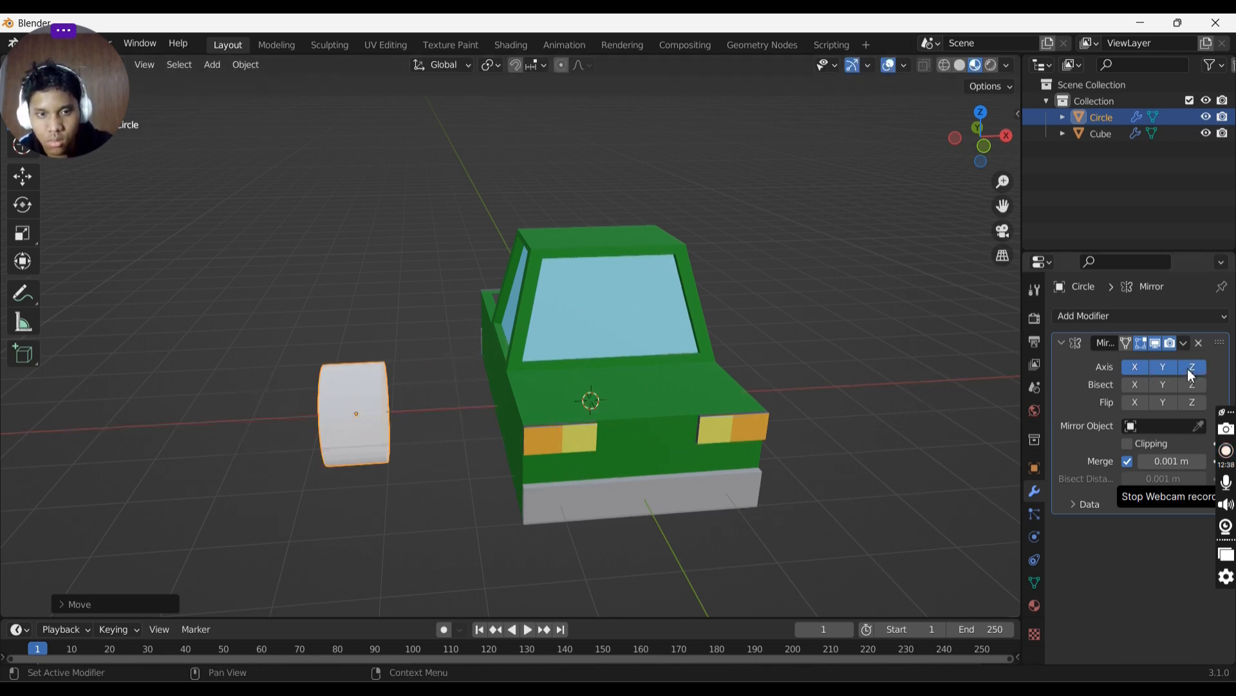
pyautogui.click(1188, 369)
pyautogui.click(1189, 369)
pyautogui.click(1160, 370)
pyautogui.click(1136, 370)
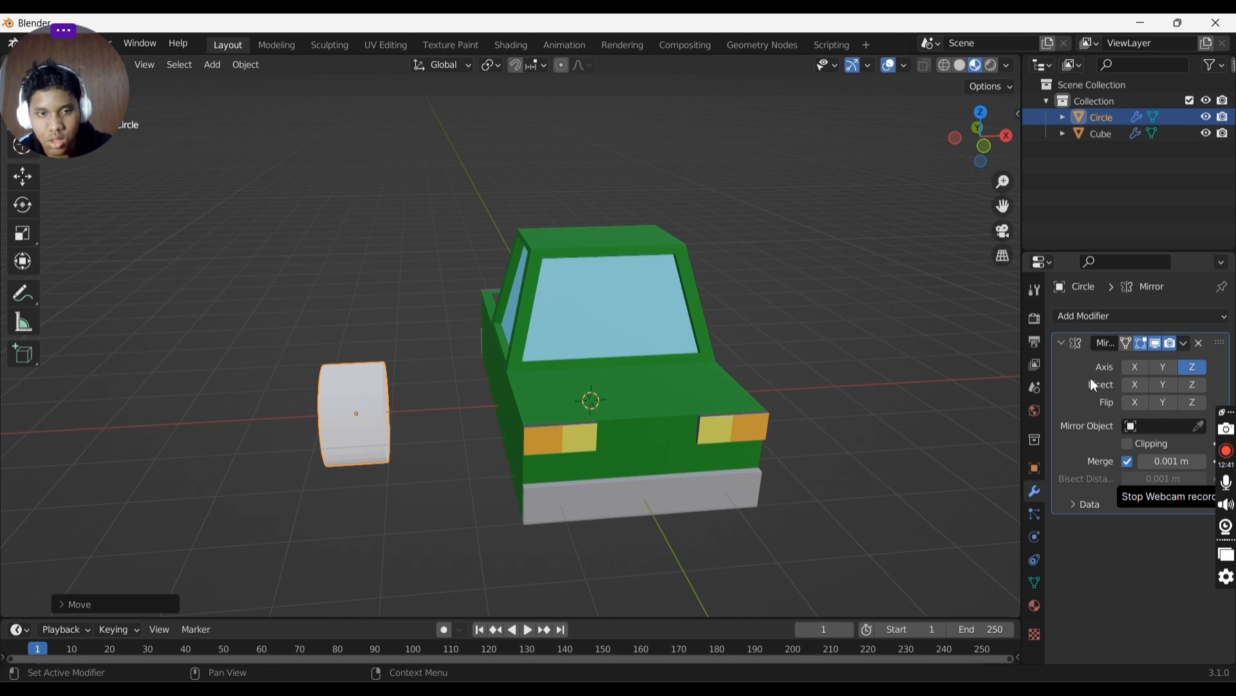
# - Move the wheel object along the X axis to the truck's centre line
pyautogui.press('g')
pyautogui.press('x')
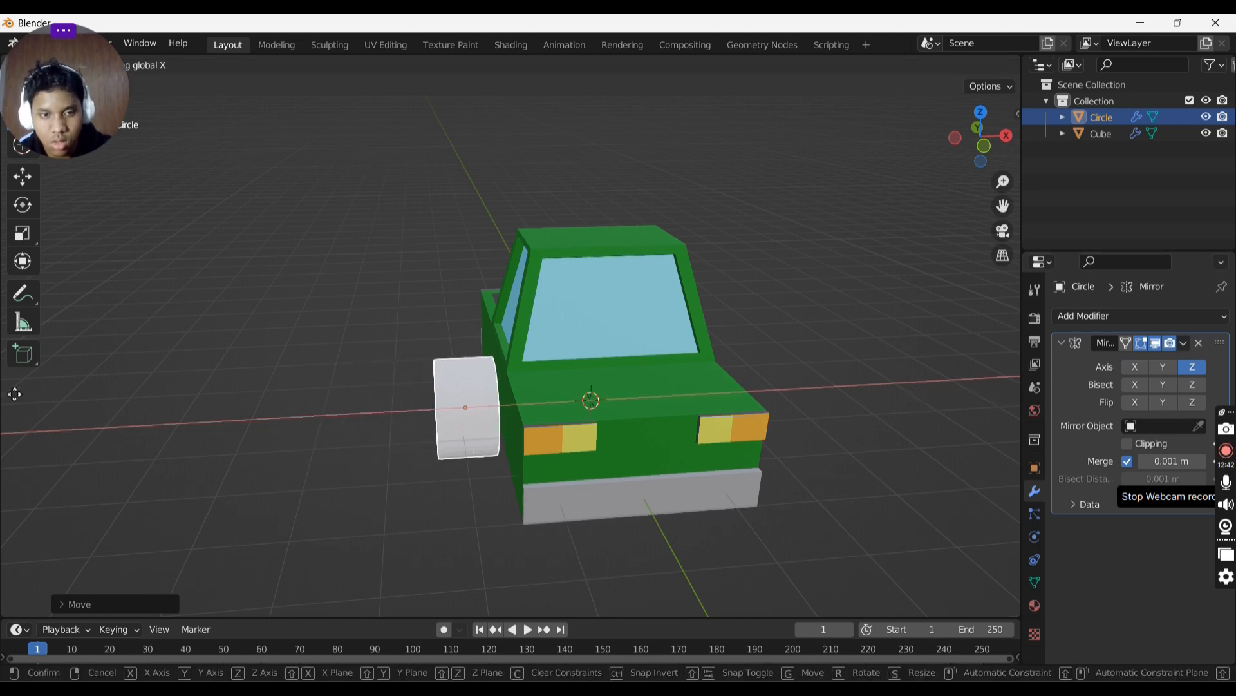
pyautogui.click(149, 392)
# - In Edit Mode, move the wheel mesh along the X axis out to the truck's side, then return to Object Mode
pyautogui.press('Tab')
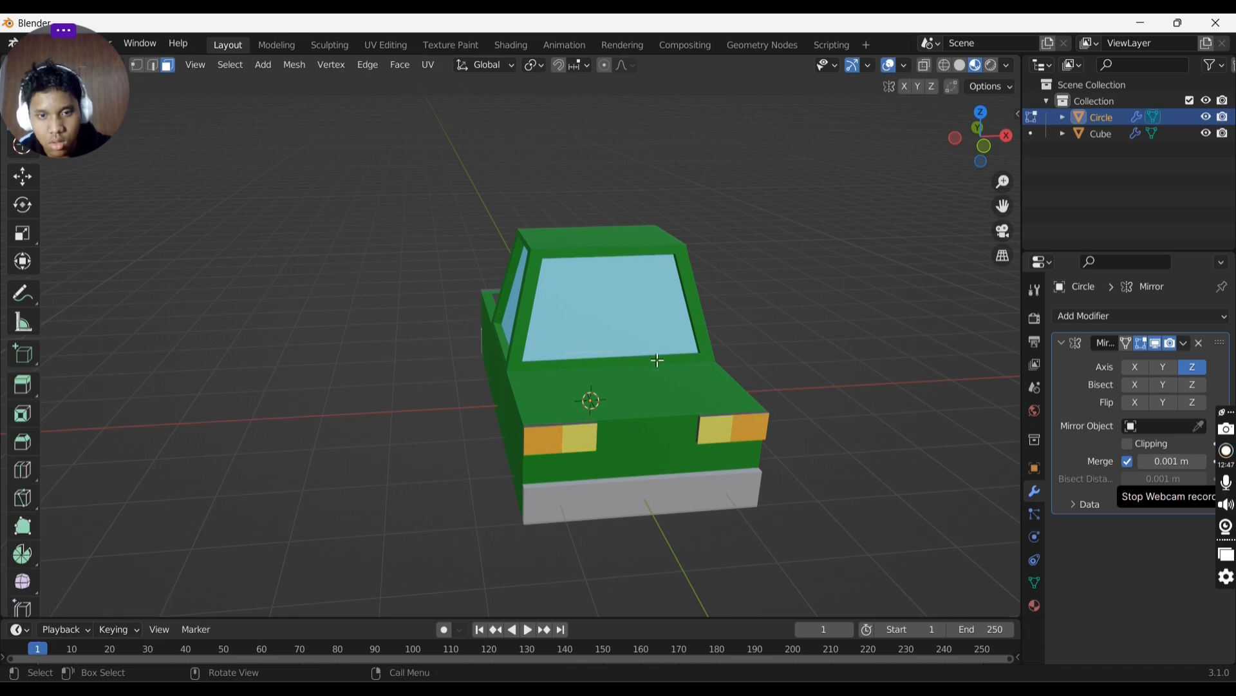
pyautogui.moveTo(657, 359); pyautogui.dragTo(637, 358, button='middle')
pyautogui.press('g')
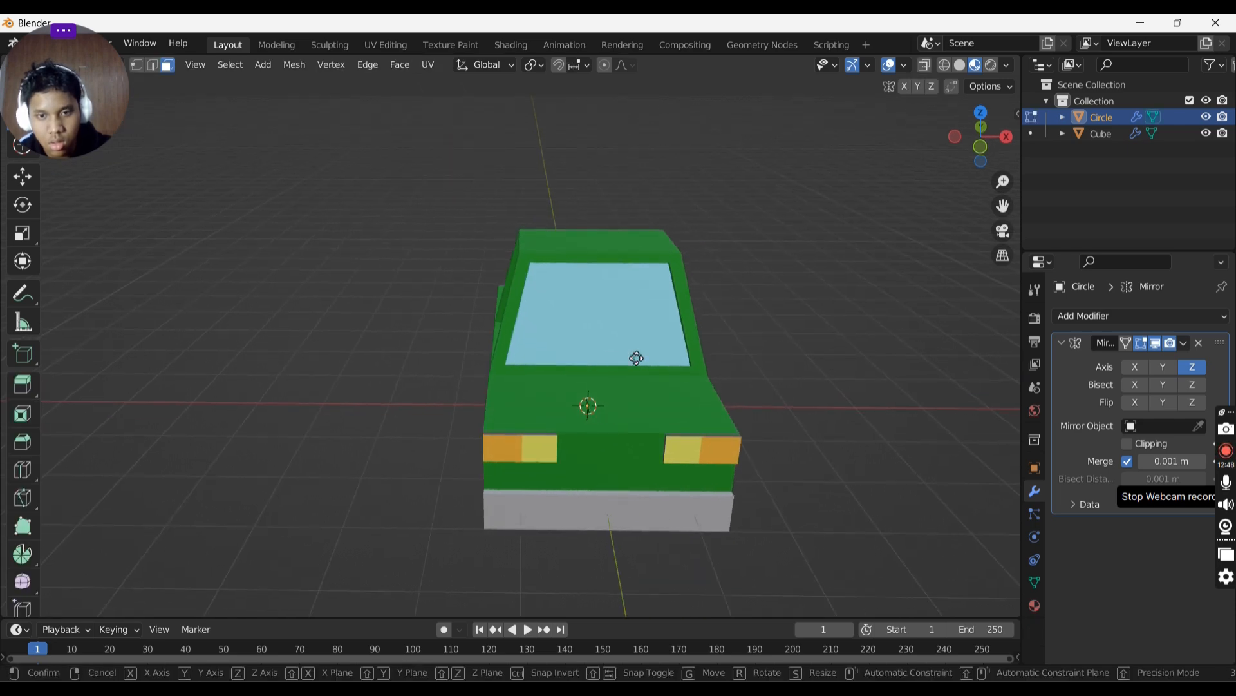
pyautogui.press('x')
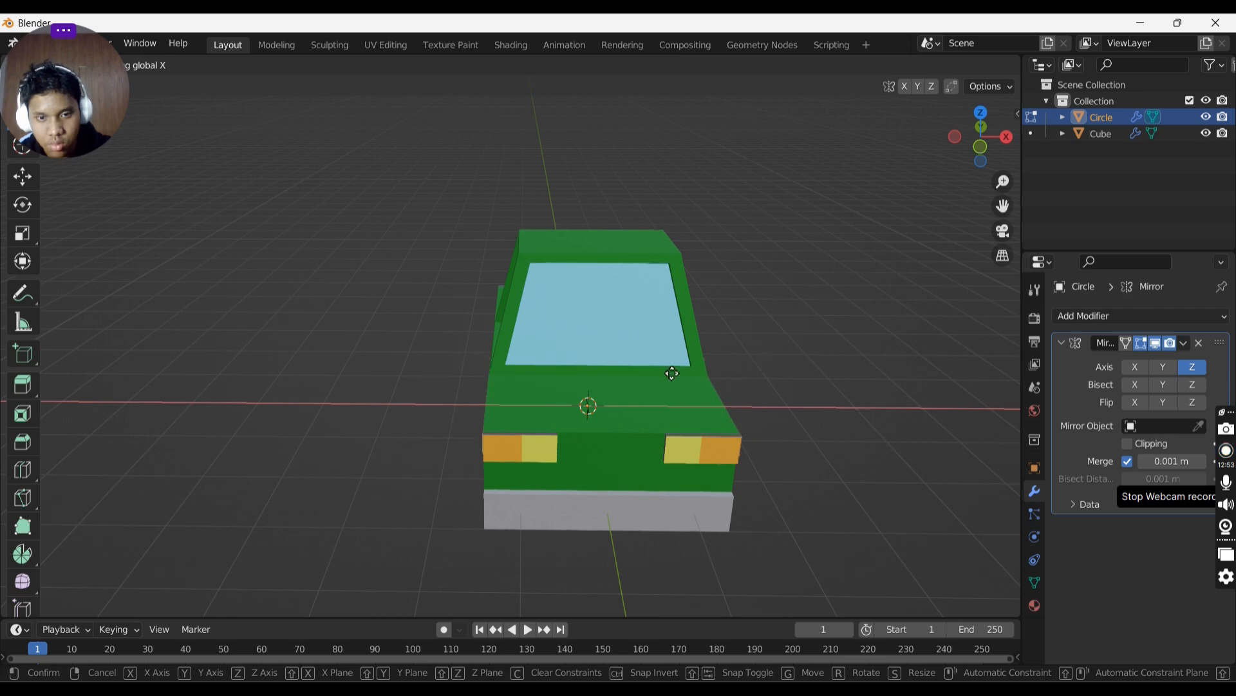
pyautogui.click(538, 367)
pyautogui.moveTo(539, 367); pyautogui.dragTo(652, 353, button='middle')
pyautogui.press('Tab')
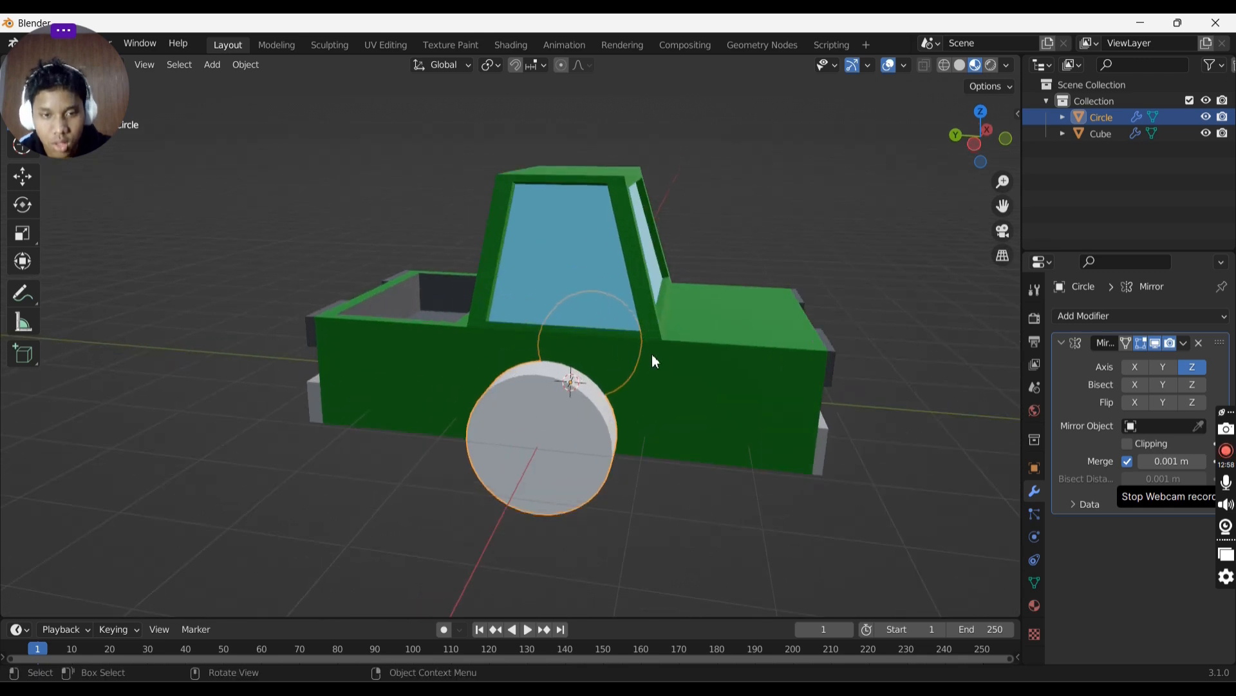
# - Move the wheel object along the Y axis toward the truck's front wheel position
pyautogui.press('g')
pyautogui.press('x')
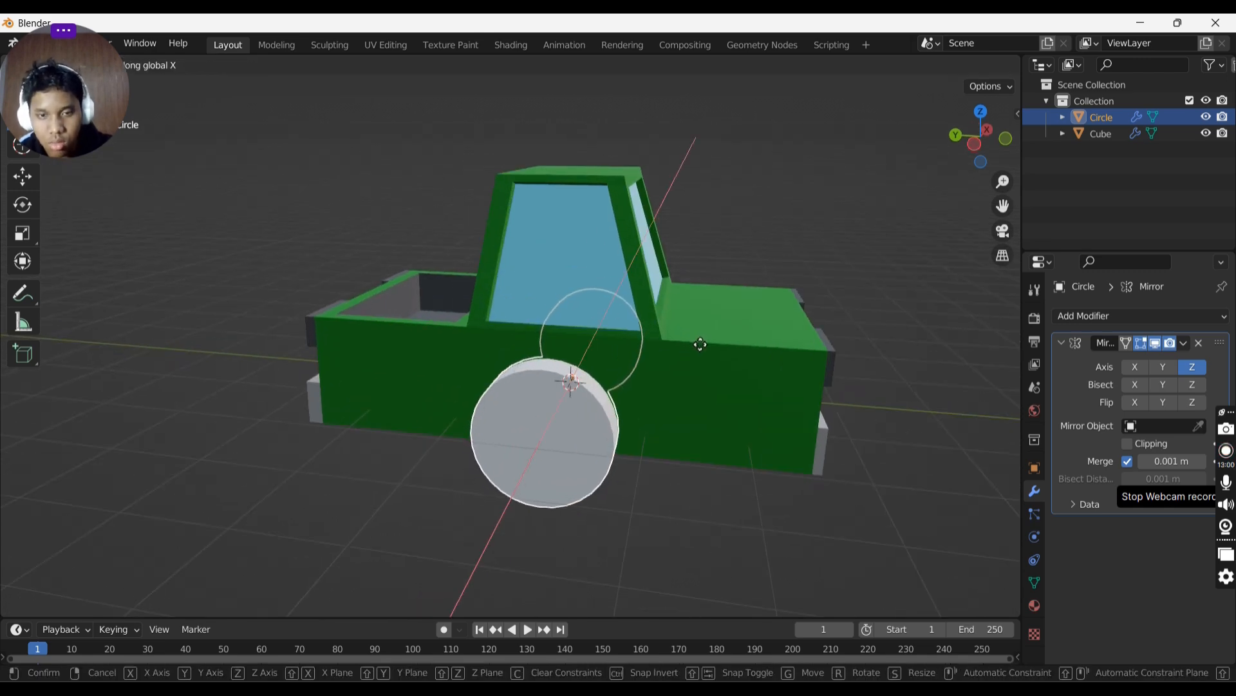
pyautogui.press('y')
pyautogui.click(822, 359)
# - In Edit Mode, move the wheel mesh outward along the X axis from the front view
pyautogui.moveTo(822, 359); pyautogui.dragTo(681, 353, button='middle')
pyautogui.scroll(-3, 673, 354)
pyautogui.press('Tab')
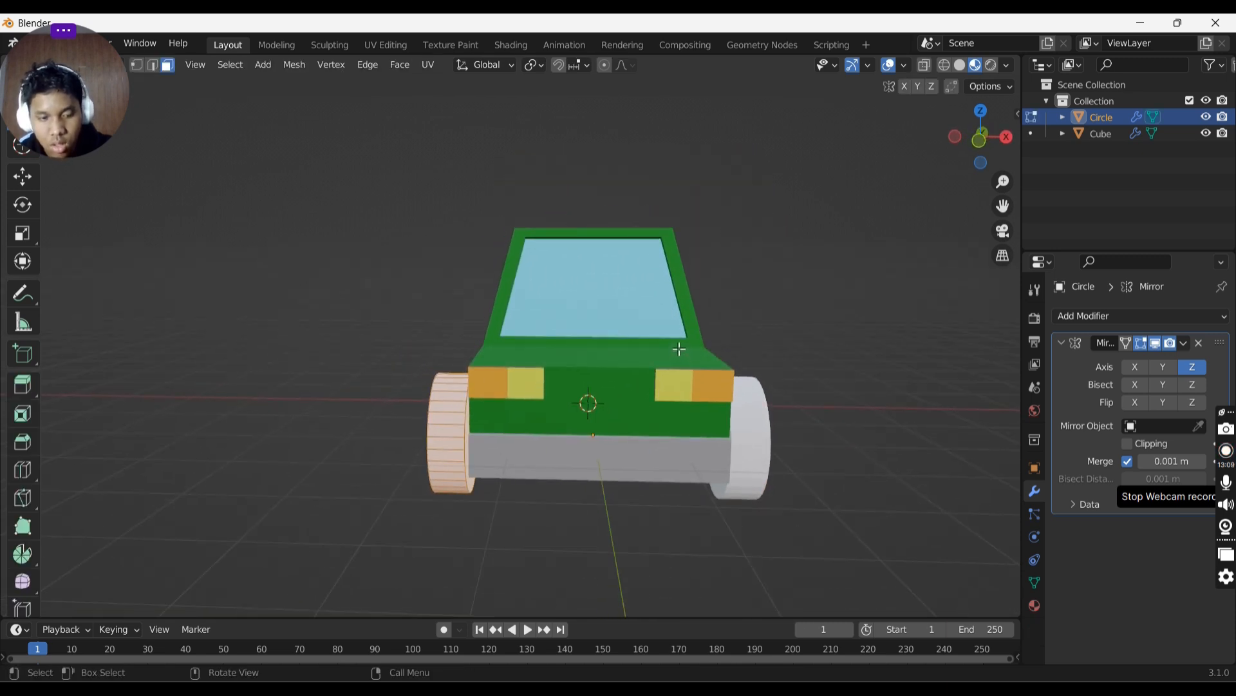
pyautogui.press('g')
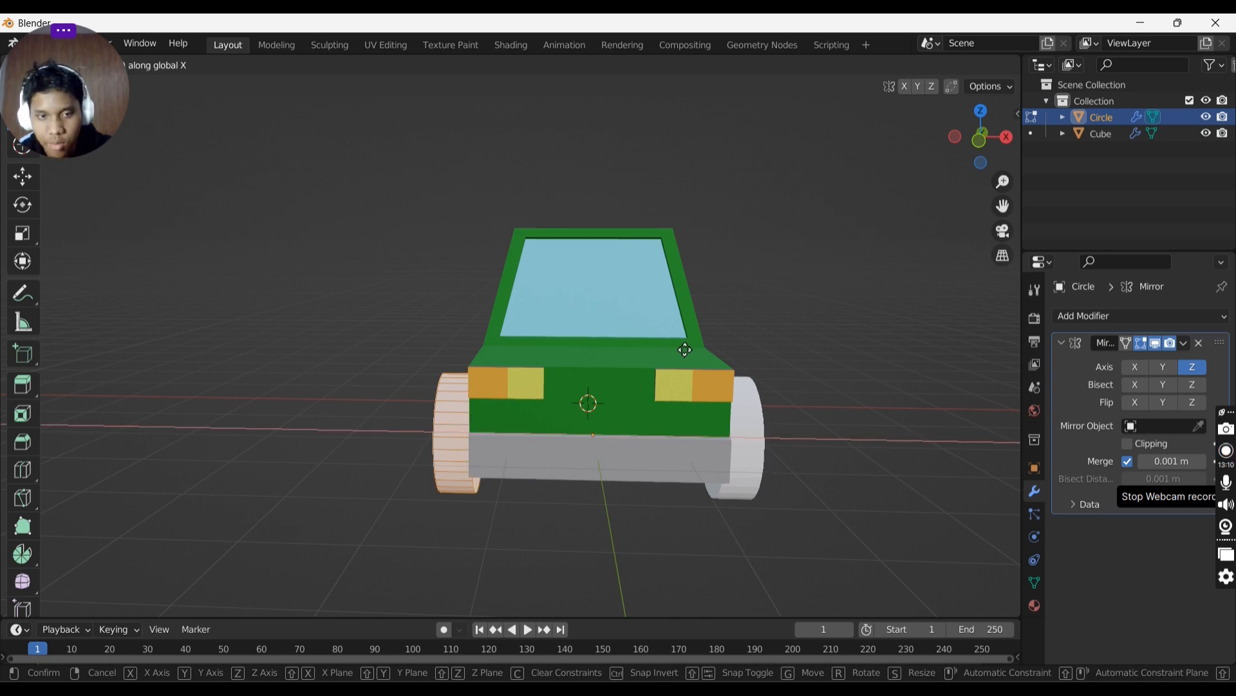
pyautogui.click(703, 346)
pyautogui.moveTo(703, 345); pyautogui.dragTo(782, 340, button='middle')
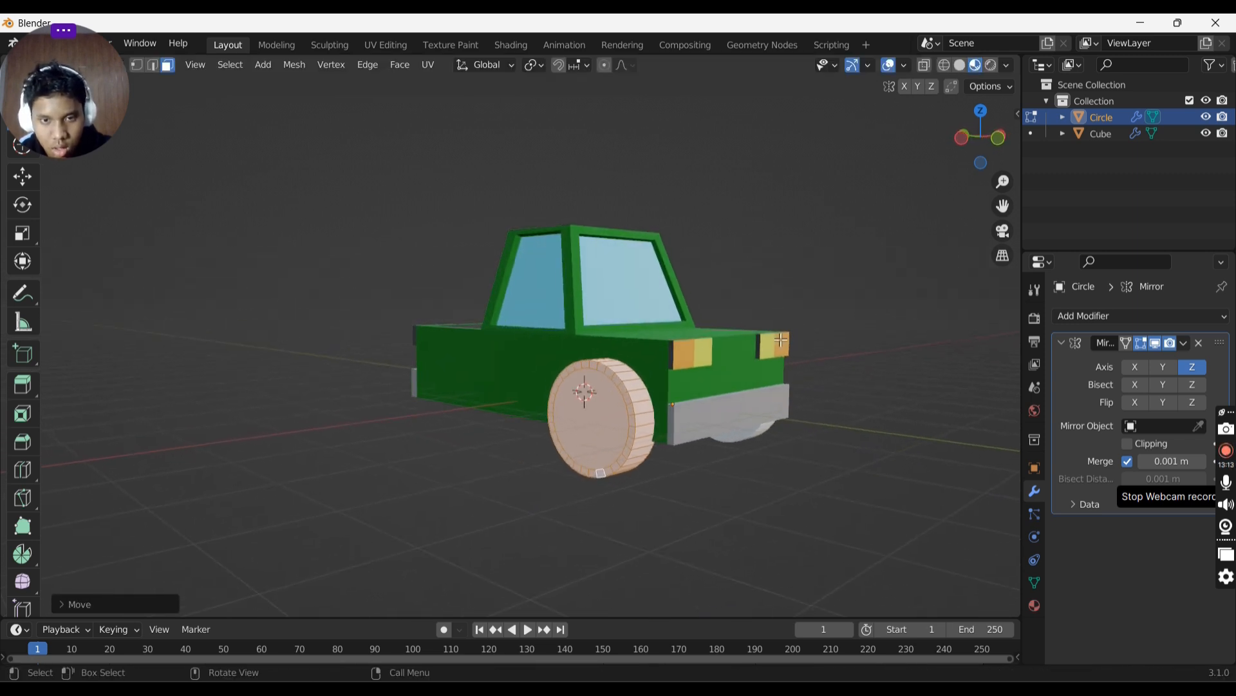
# - Scale the wheel mesh down uniformly to a smaller wheel size
pyautogui.press('s')
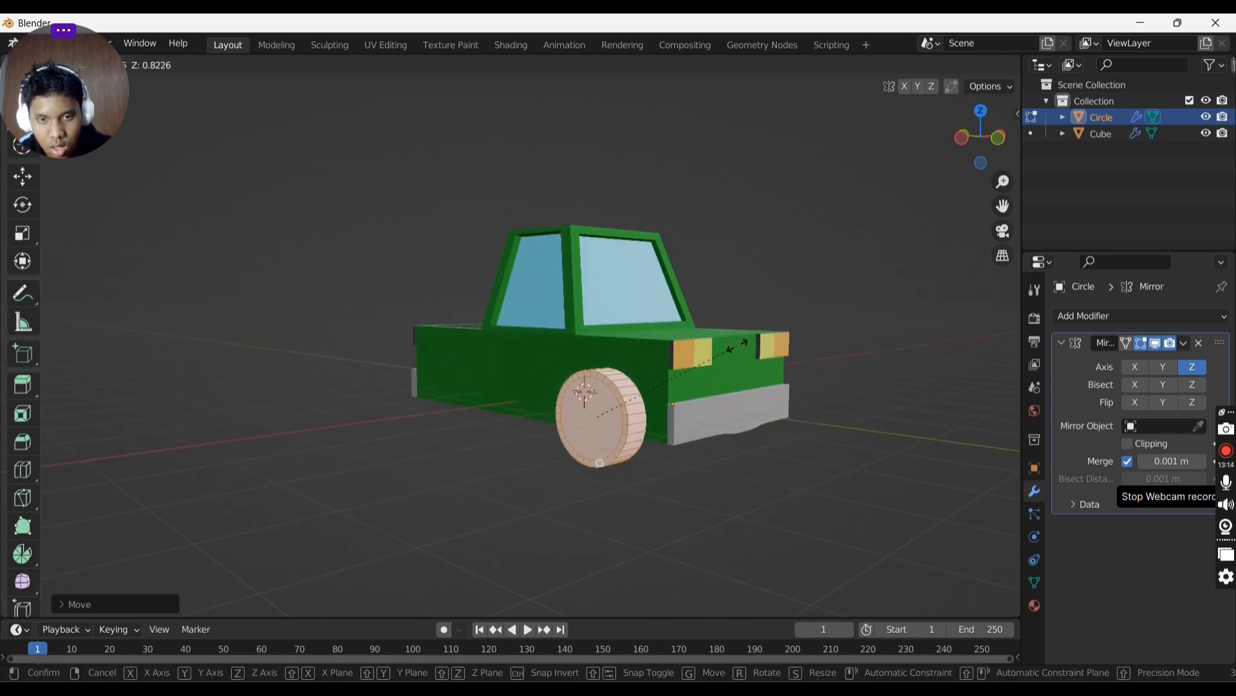
pyautogui.click(723, 347)
pyautogui.press('s')
pyautogui.click(795, 334)
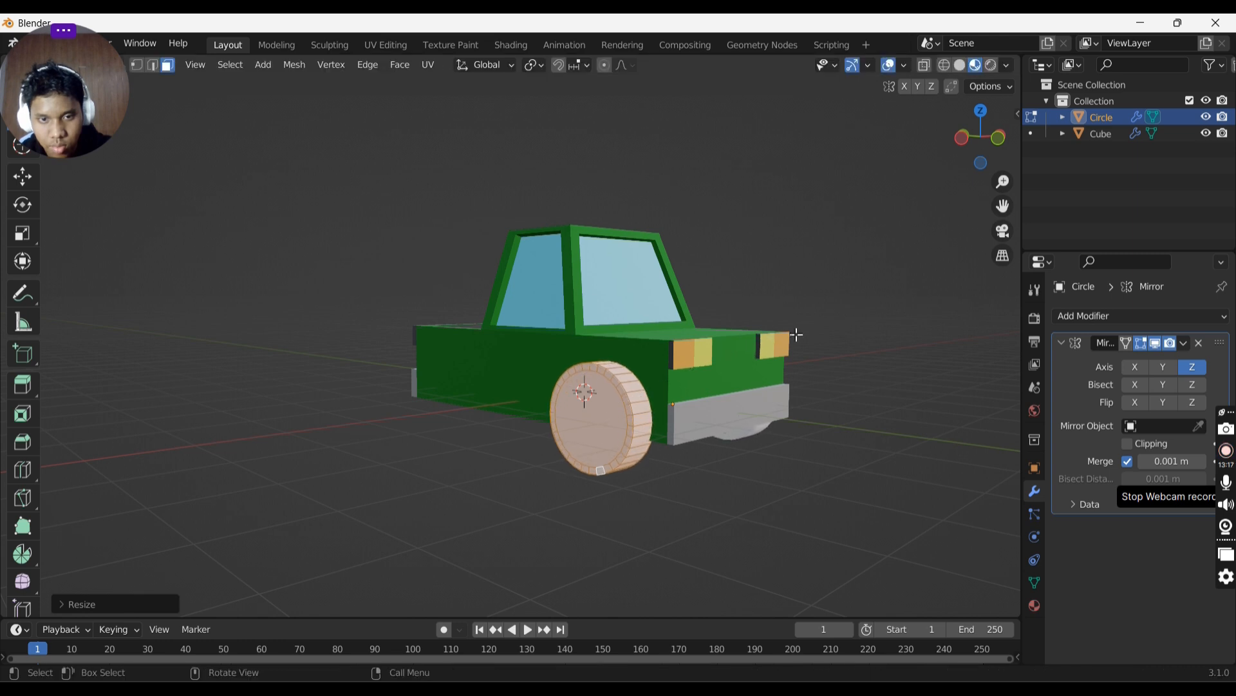
pyautogui.moveTo(795, 334); pyautogui.dragTo(760, 412, button='middle')
# - Flatten the wheel by scaling along the X axis and raise it along the Z axis
pyautogui.press('s')
pyautogui.press('x')
pyautogui.click(731, 342)
pyautogui.press('g')
pyautogui.press('z')
pyautogui.click(814, 312)
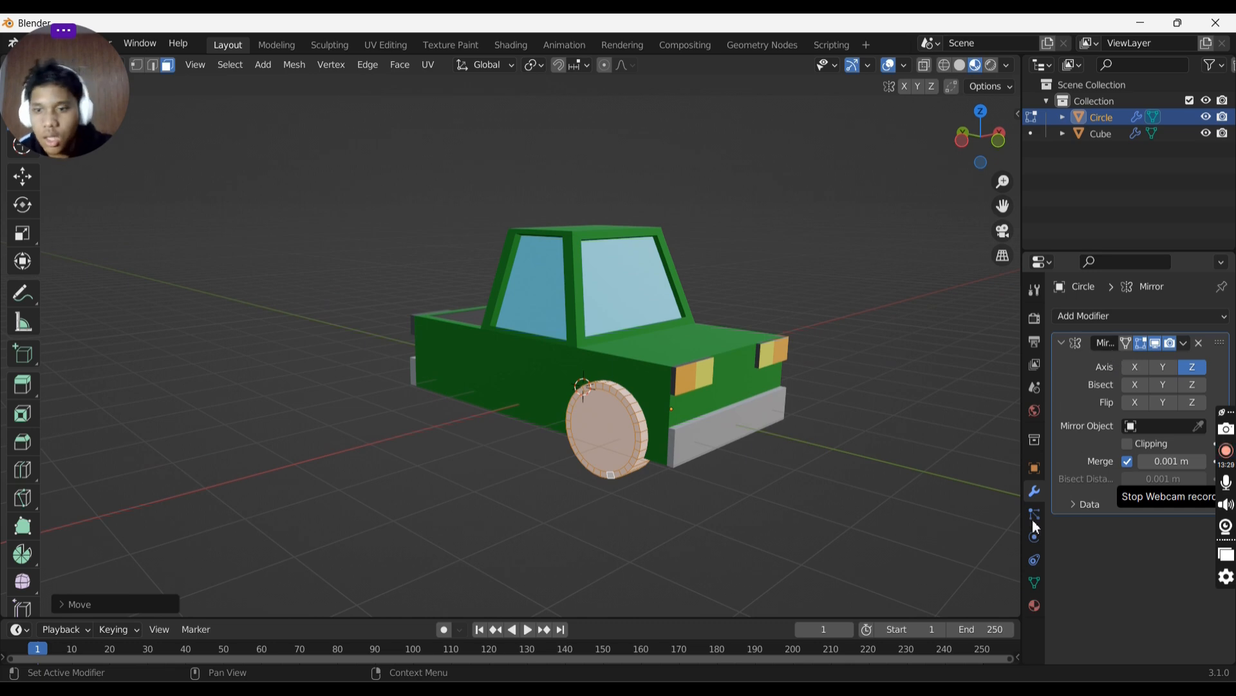
# - Create a new material for the wheel and set its base colour to black
pyautogui.click(1036, 607)
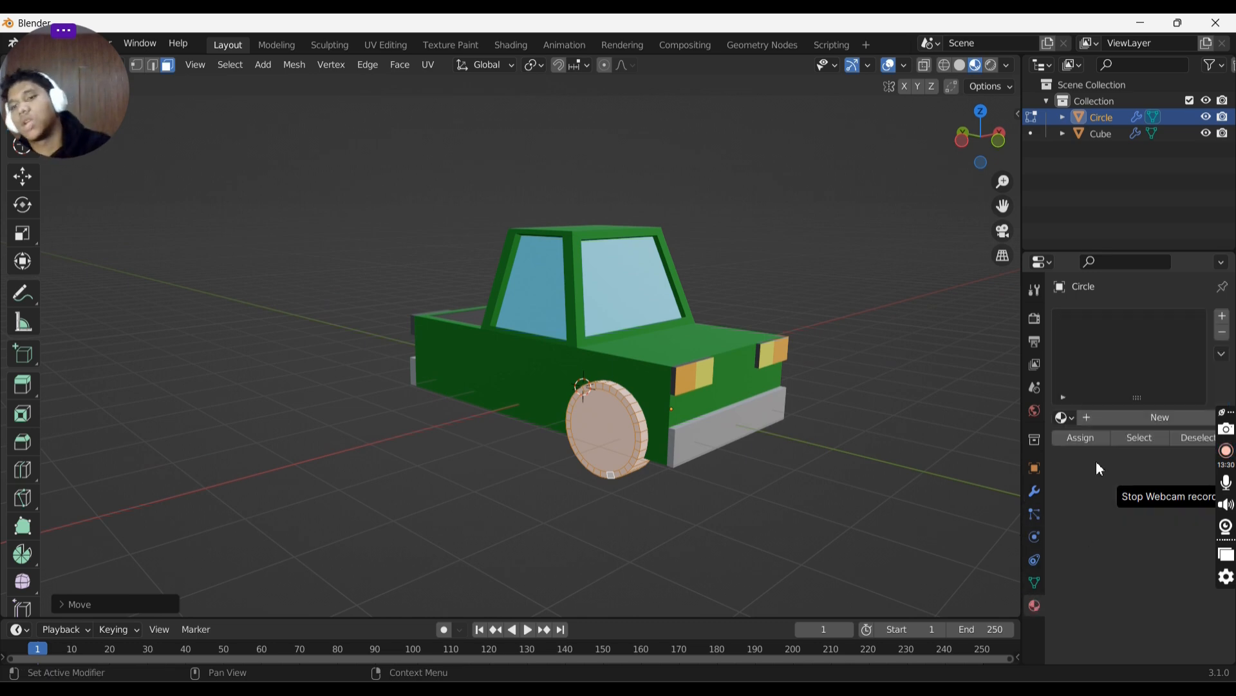
pyautogui.click(1125, 420)
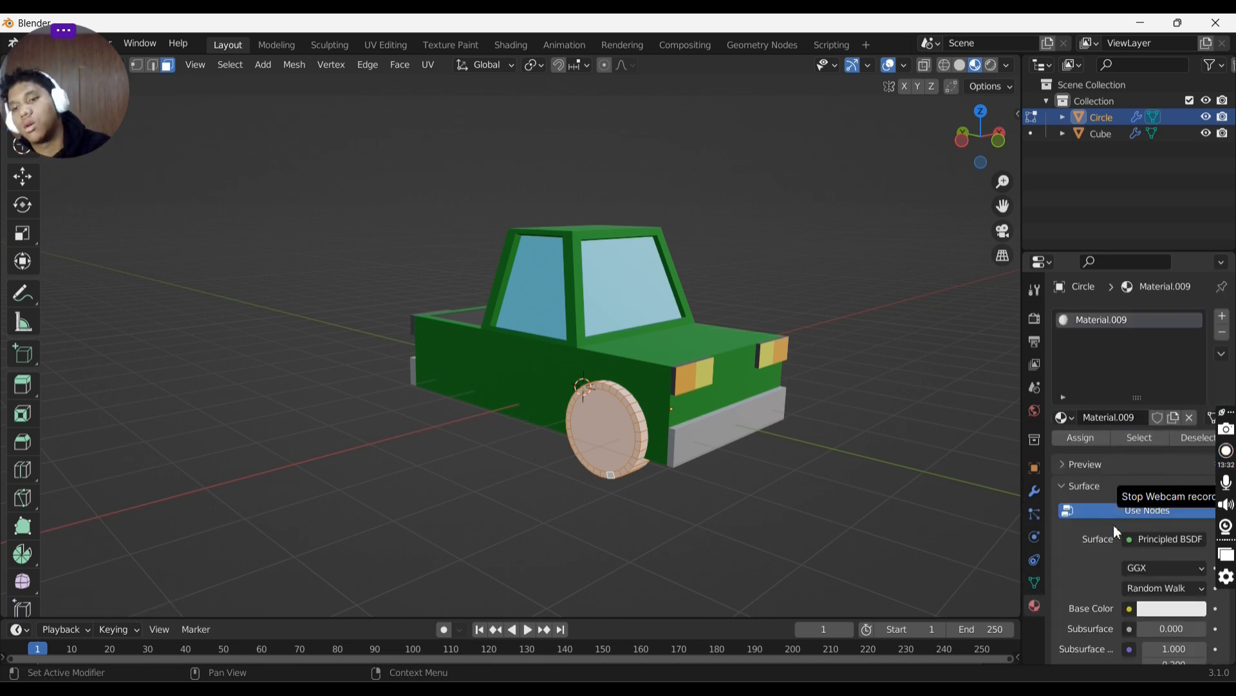
pyautogui.click(1164, 608)
pyautogui.moveTo(1196, 386); pyautogui.dragTo(1173, 487)
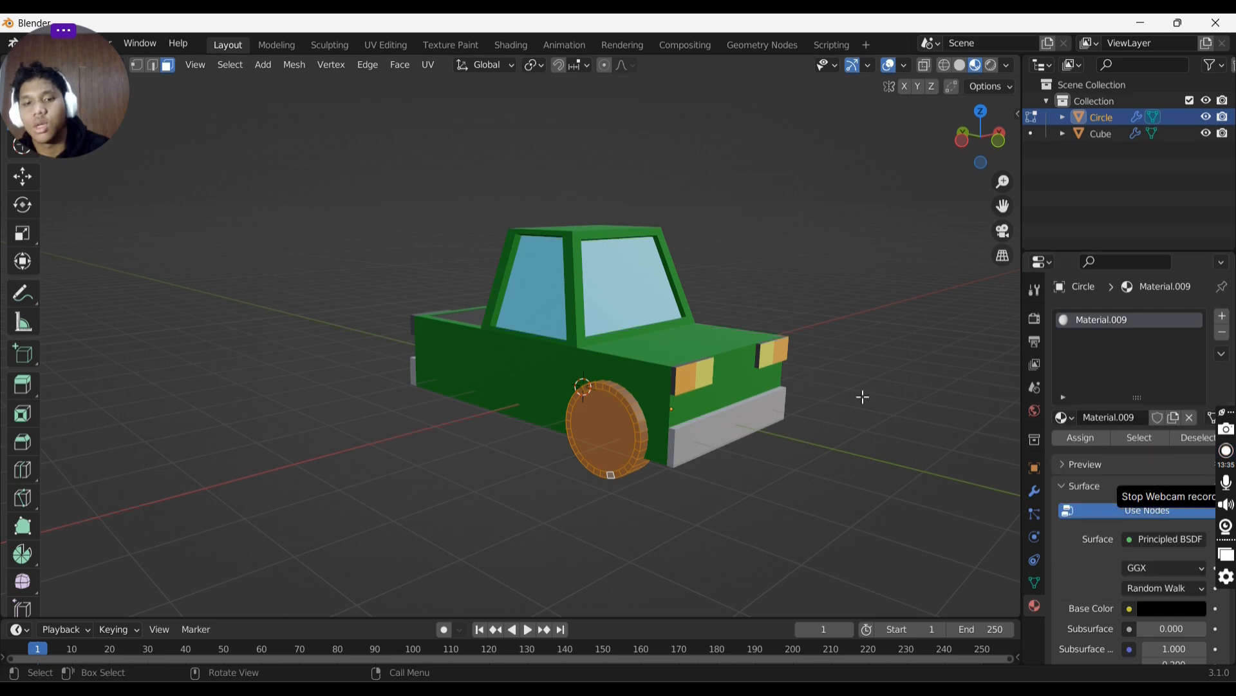
# - Return to Object Mode and apply smooth shading to the wheel
pyautogui.moveTo(813, 387); pyautogui.dragTo(889, 405, button='middle')
pyautogui.click(664, 385)
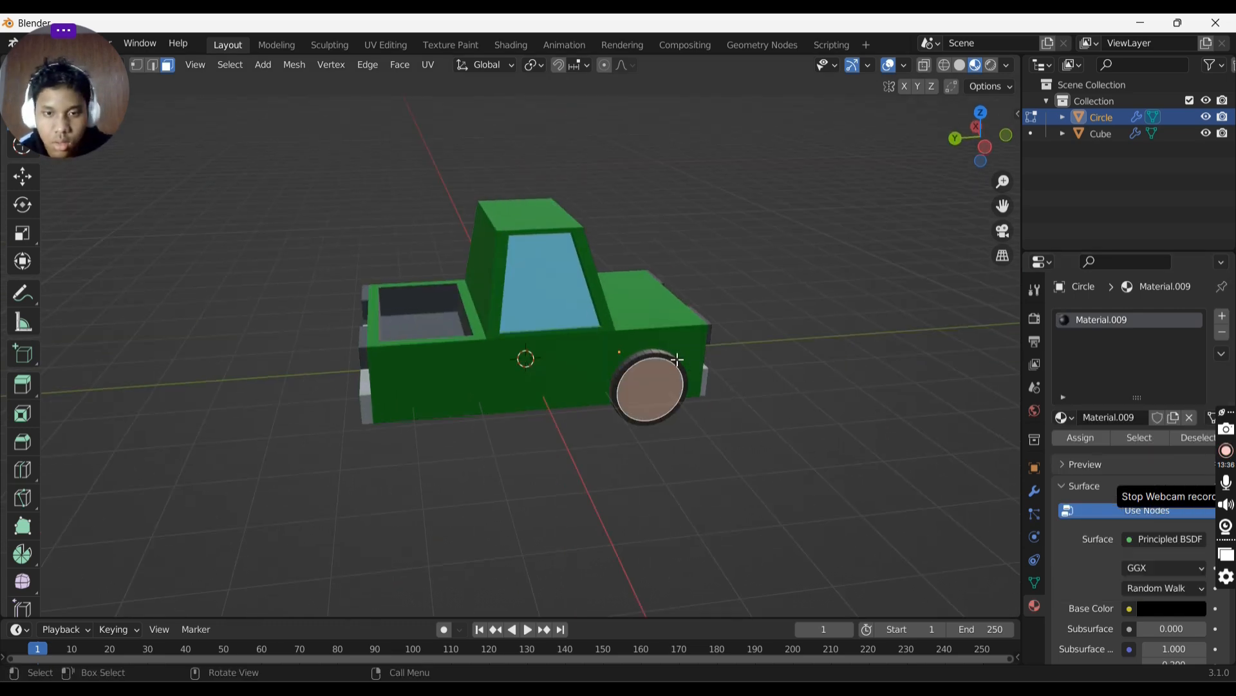
pyautogui.press('Tab')
pyautogui.rightClick(657, 364)
pyautogui.click(644, 353)
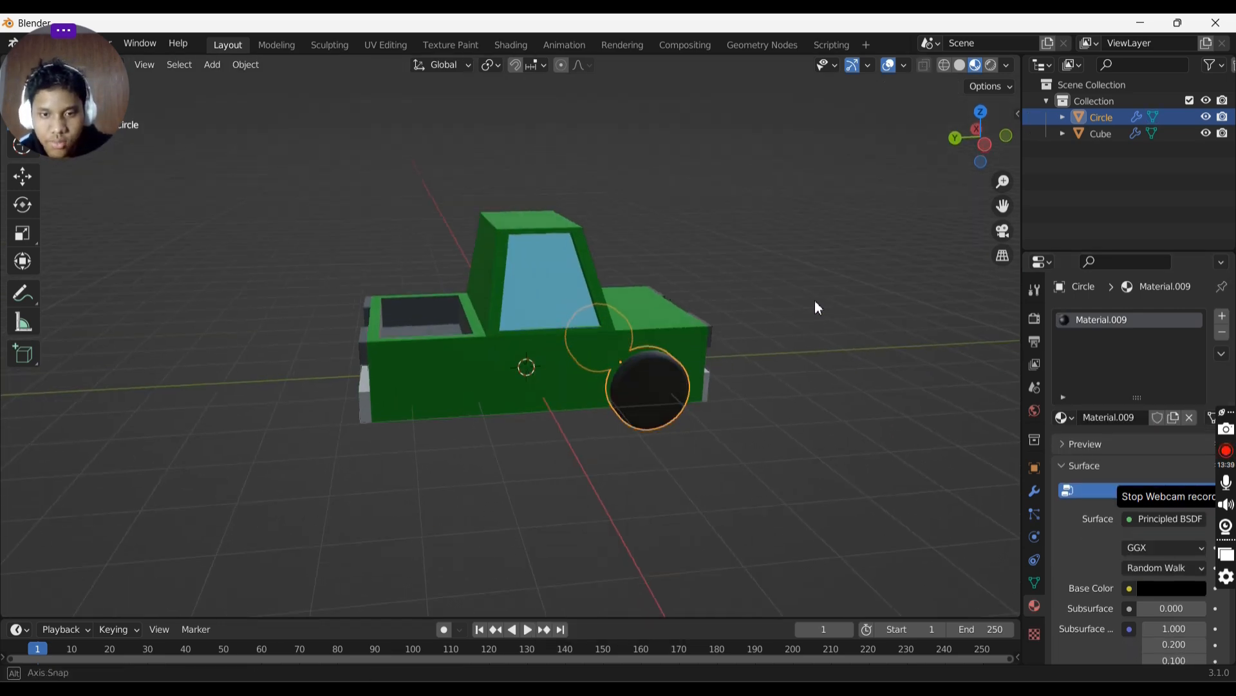
# - Duplicate the wheel object in place
pyautogui.moveTo(814, 303)
pyautogui.mouseDown(button='middle')
pyautogui.moveTo(811, 324)
pyautogui.moveTo(662, 302)
pyautogui.mouseUp(button='middle')
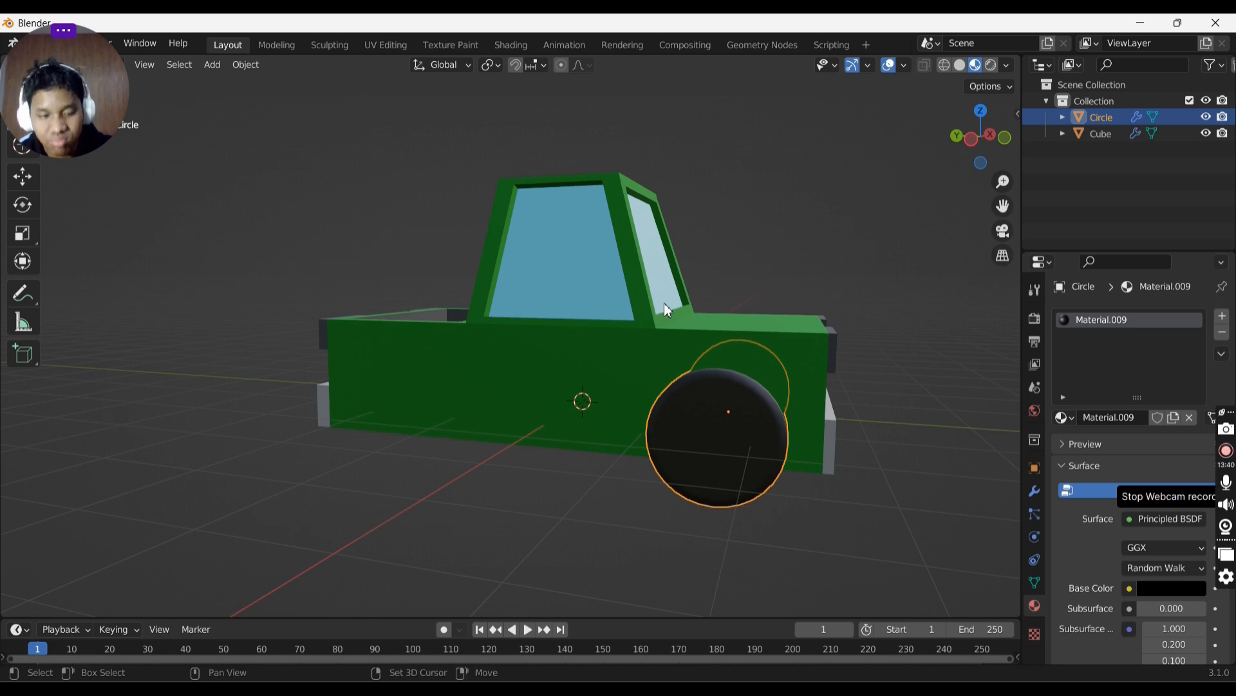
pyautogui.hotkey('shift', 'd')
pyautogui.rightClick(669, 306)
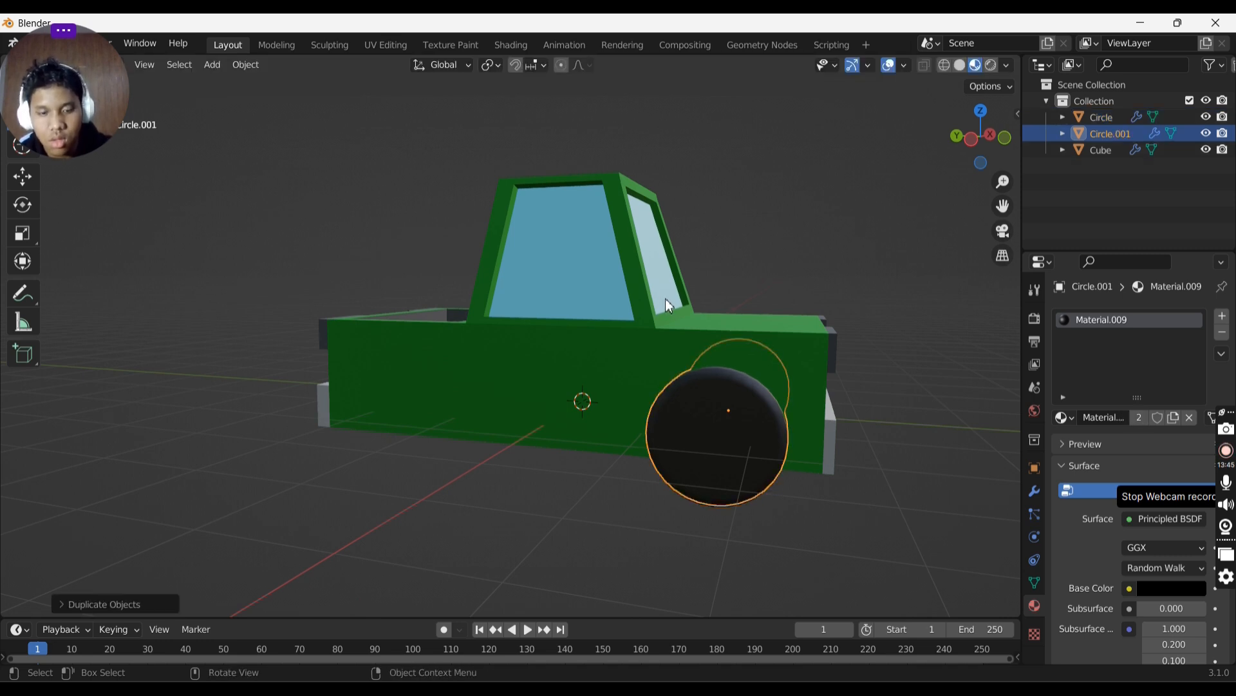
# - Move the duplicated wheel along the Y axis to the truck's rear wheel position
pyautogui.press('g')
pyautogui.press('y')
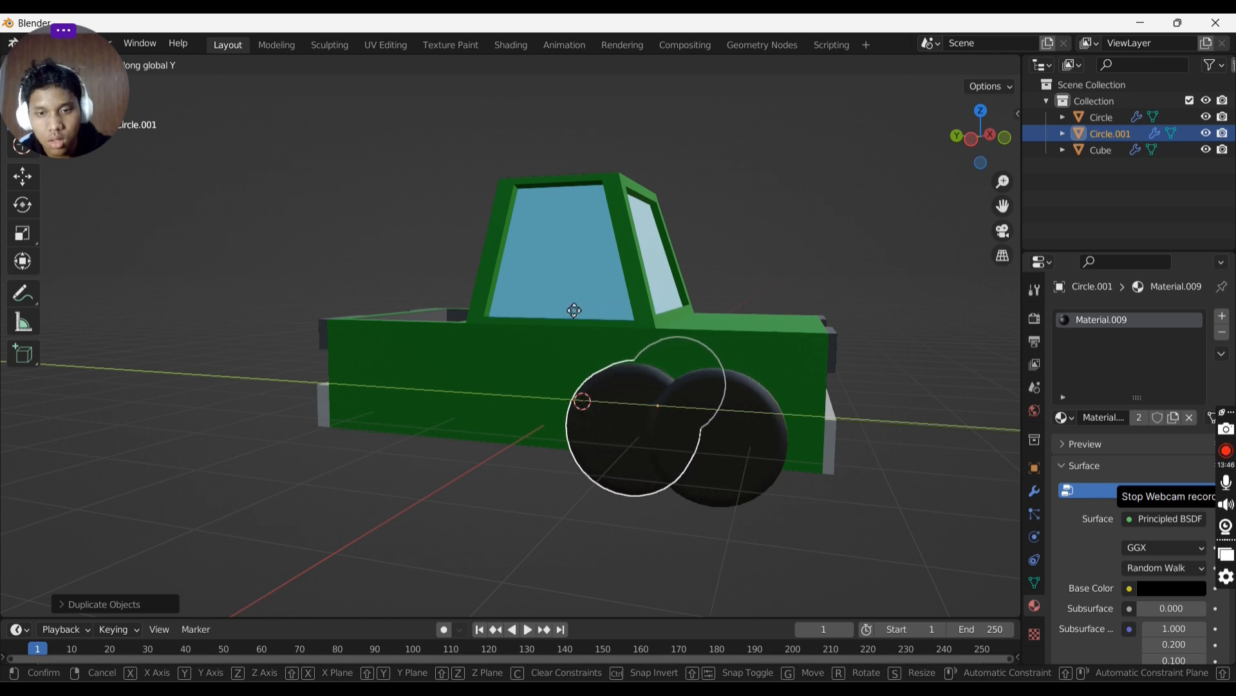
pyautogui.click(377, 305)
pyautogui.moveTo(377, 306); pyautogui.dragTo(570, 304, button='middle')
pyautogui.press('g')
pyautogui.press('y')
pyautogui.click(537, 282)
# - In Edit Mode, add a new white material slot to the rear wheel and assign it to the selected hub face
pyautogui.press('Tab')
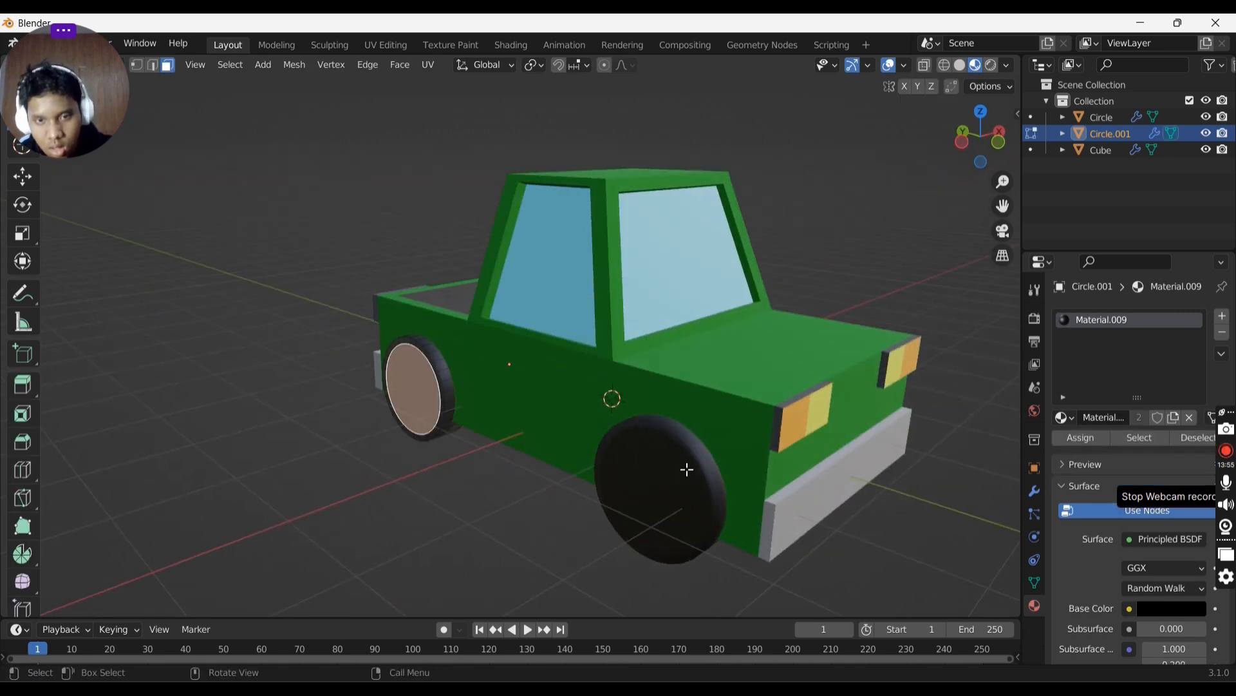
pyautogui.moveTo(651, 450); pyautogui.dragTo(745, 451, button='middle')
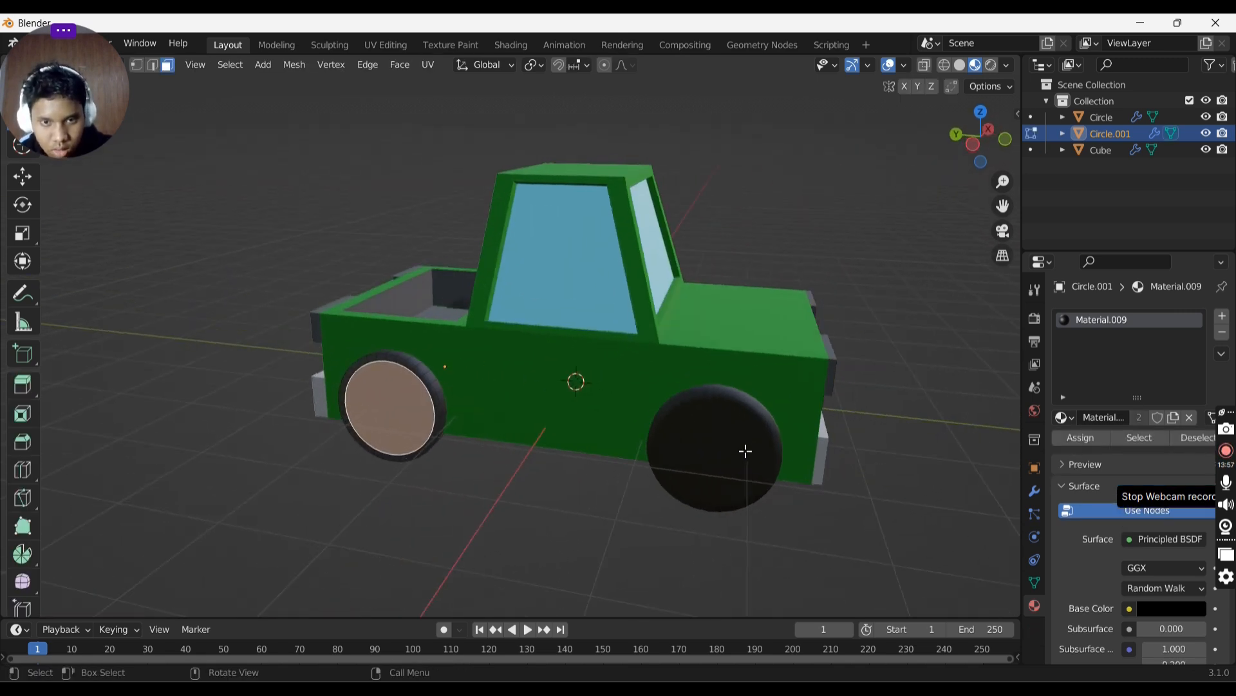
pyautogui.click(1223, 320)
pyautogui.click(1114, 419)
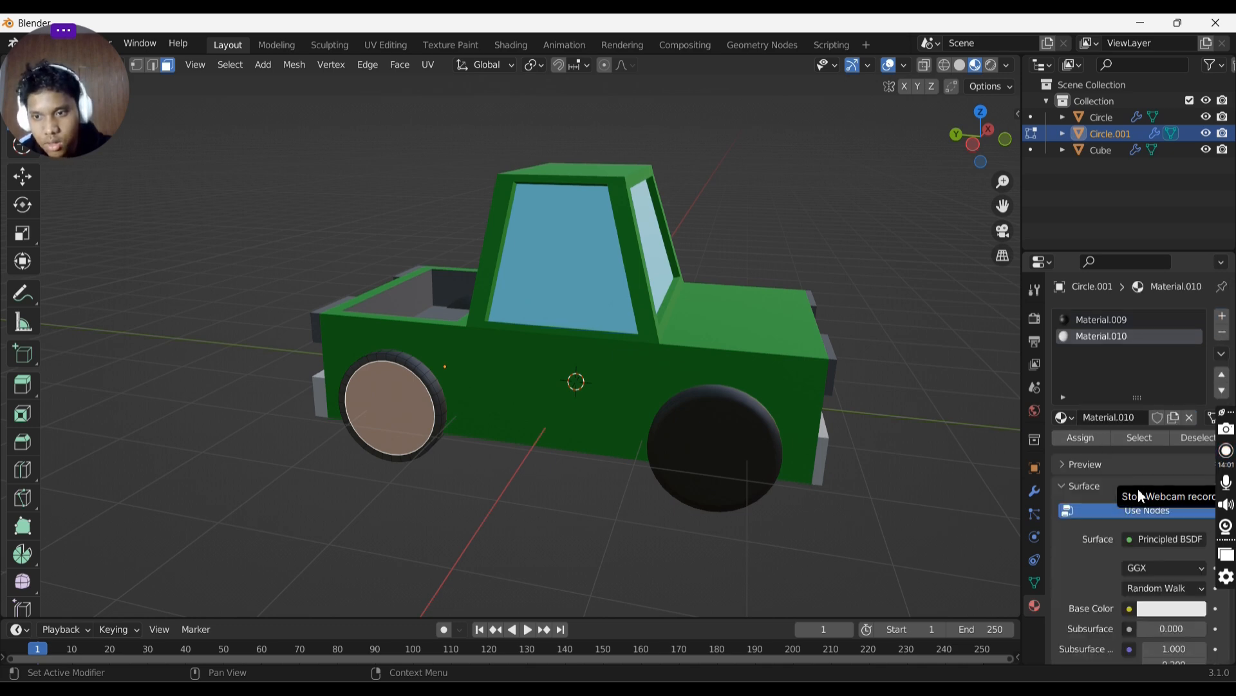
pyautogui.click(1072, 438)
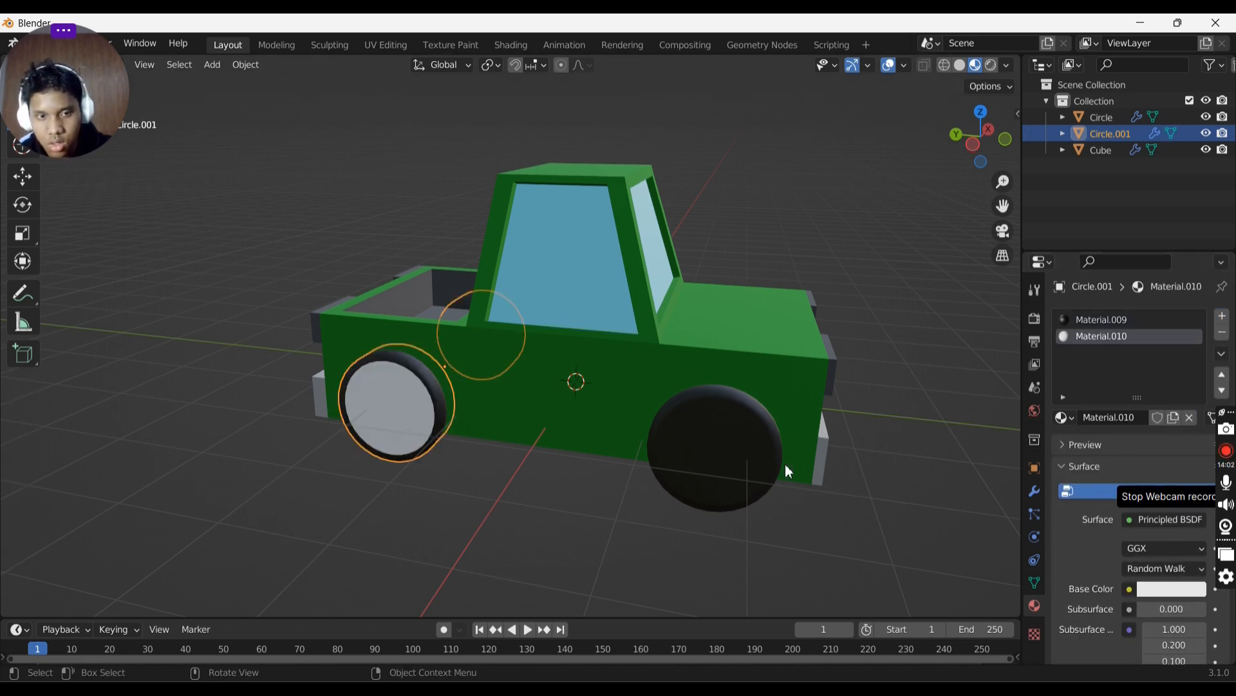
# - Select the front wheel, add a new white material slot and assign it to its hub face
pyautogui.click(697, 447)
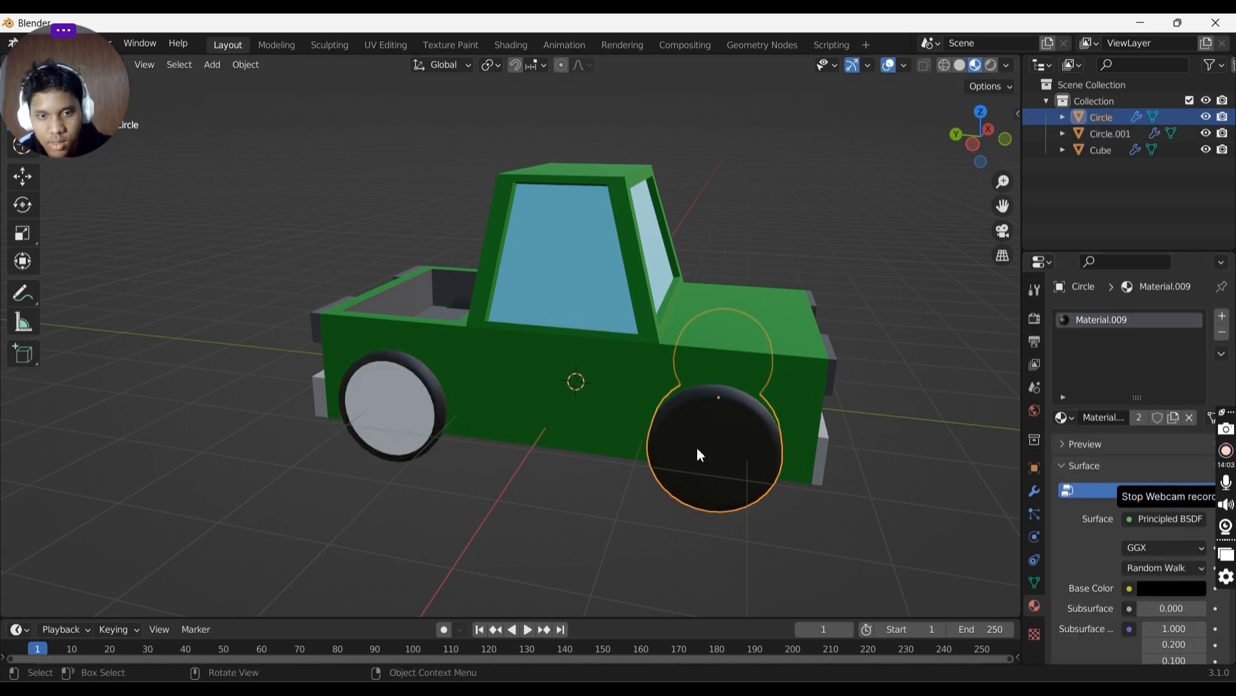
pyautogui.click(1222, 316)
pyautogui.click(1104, 417)
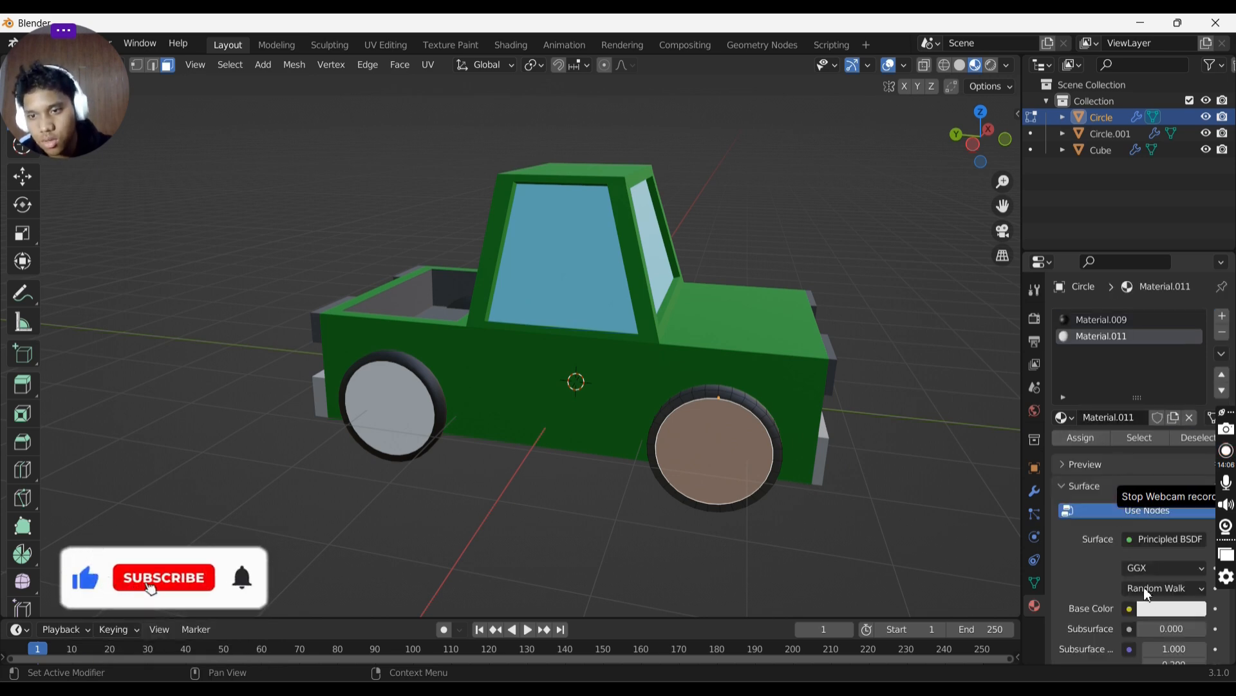
pyautogui.click(1081, 442)
# - Orbit around the truck to inspect the finished wheels
pyautogui.press('Tab')
pyautogui.moveTo(756, 337); pyautogui.dragTo(667, 278, button='middle')
pyautogui.press('Tab')
pyautogui.press('Tab')
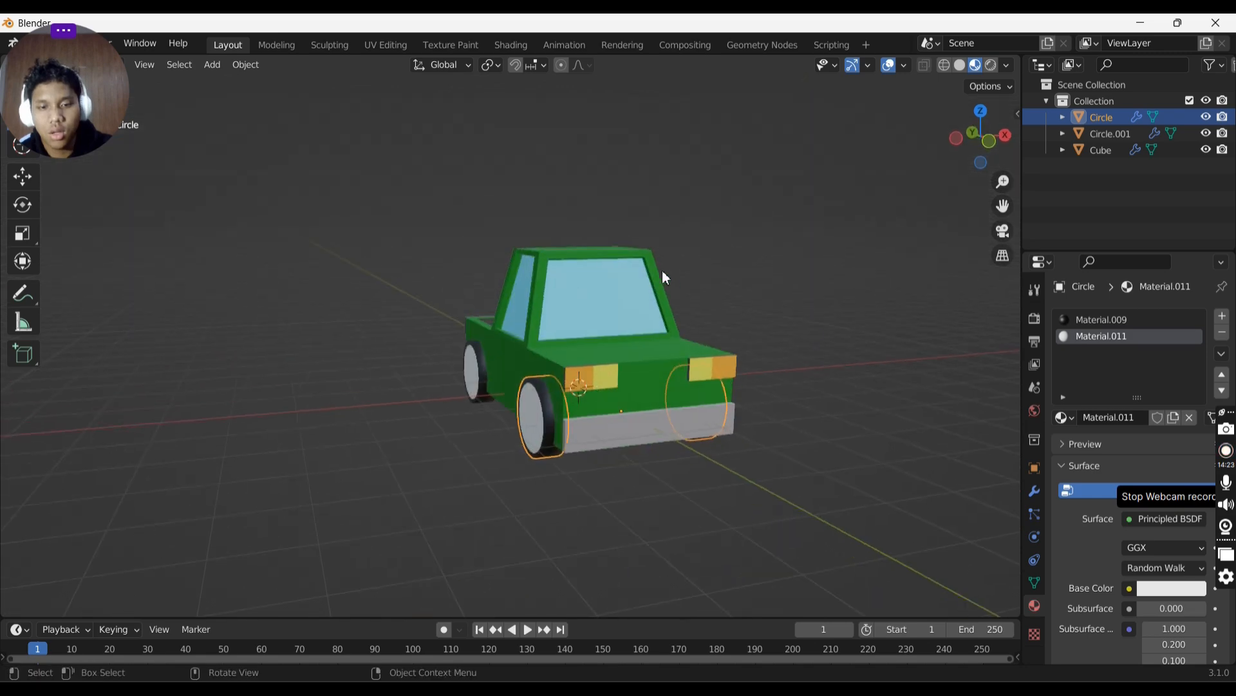
pyautogui.press('Tab')
pyautogui.press('Tab')
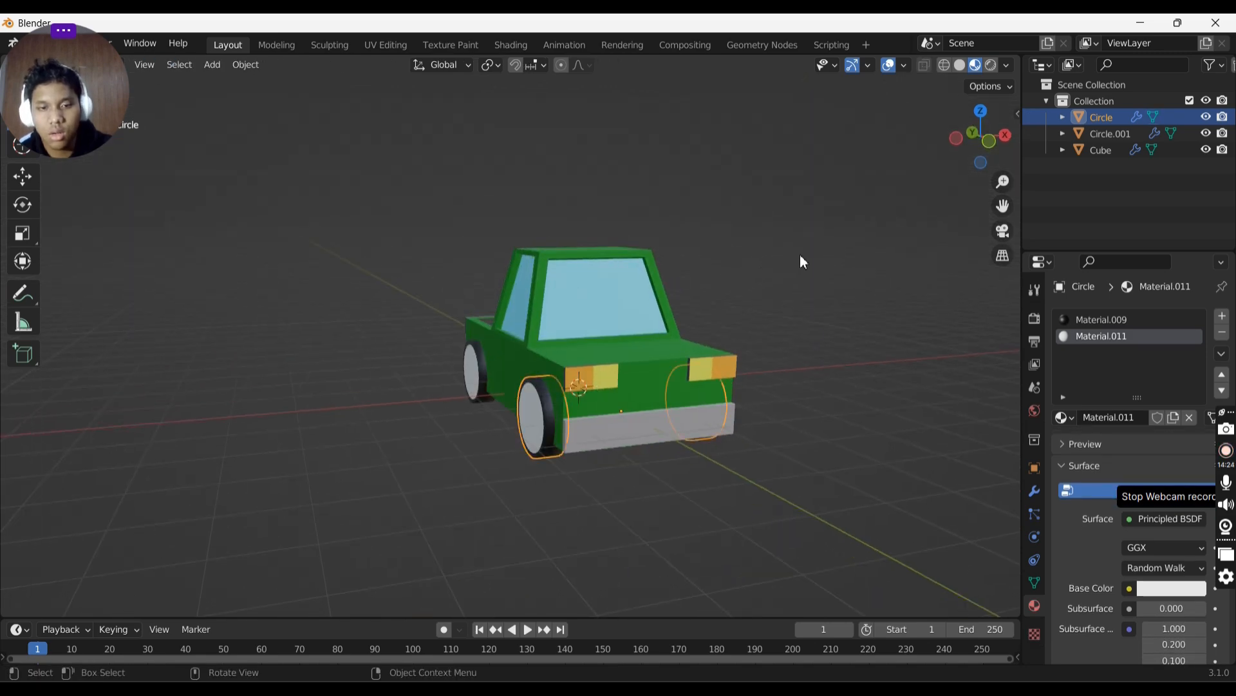
pyautogui.moveTo(801, 259); pyautogui.dragTo(685, 264, button='middle')
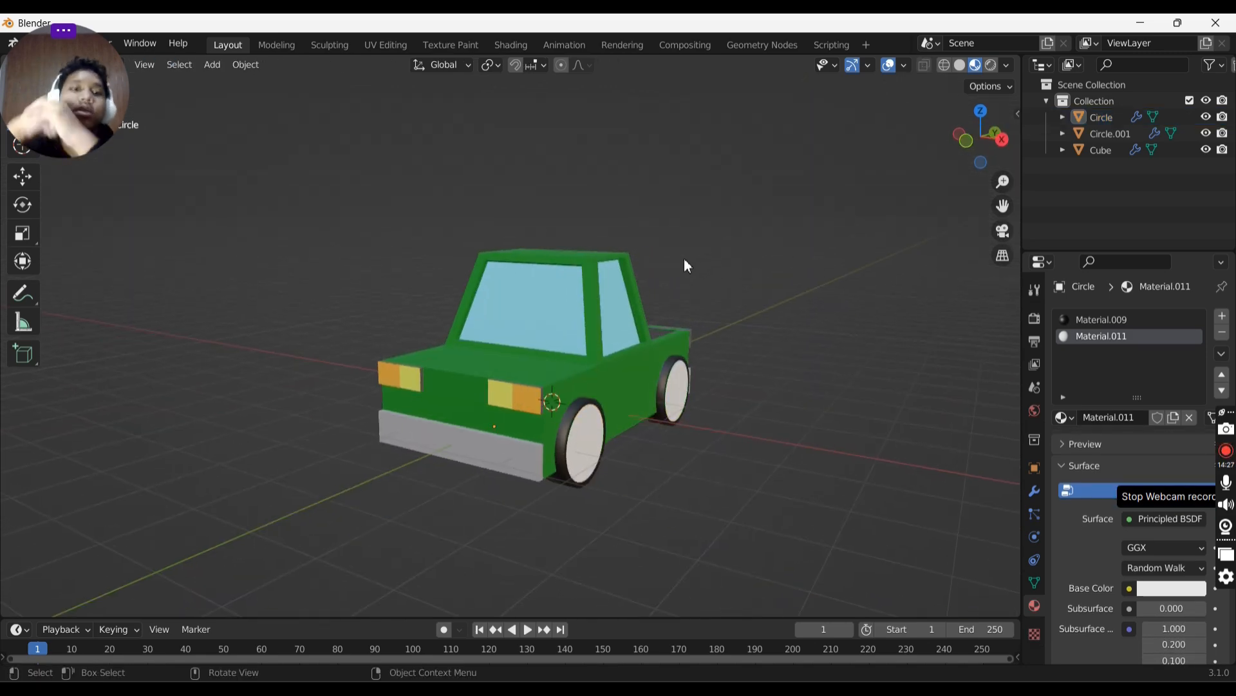